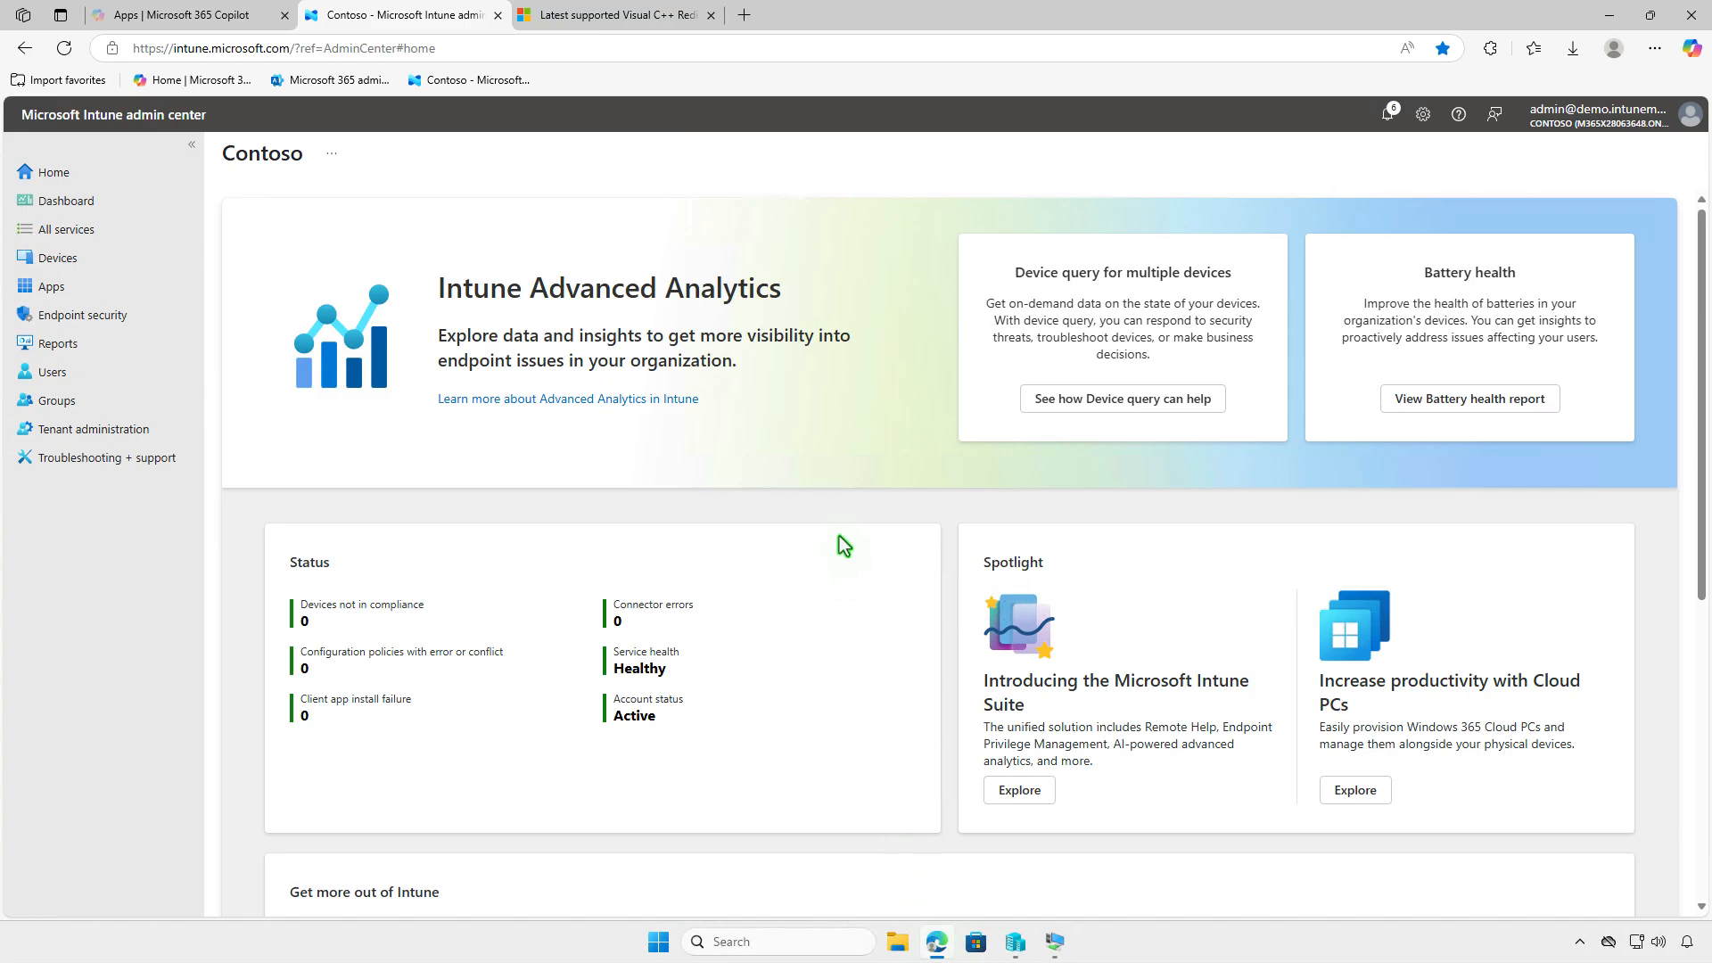
# Step: Download the latest x86 and x64 Visual C++ Redistributable installers from the Microsoft Learn page and show them in the Downloads folder
pyautogui.click(645, 25)
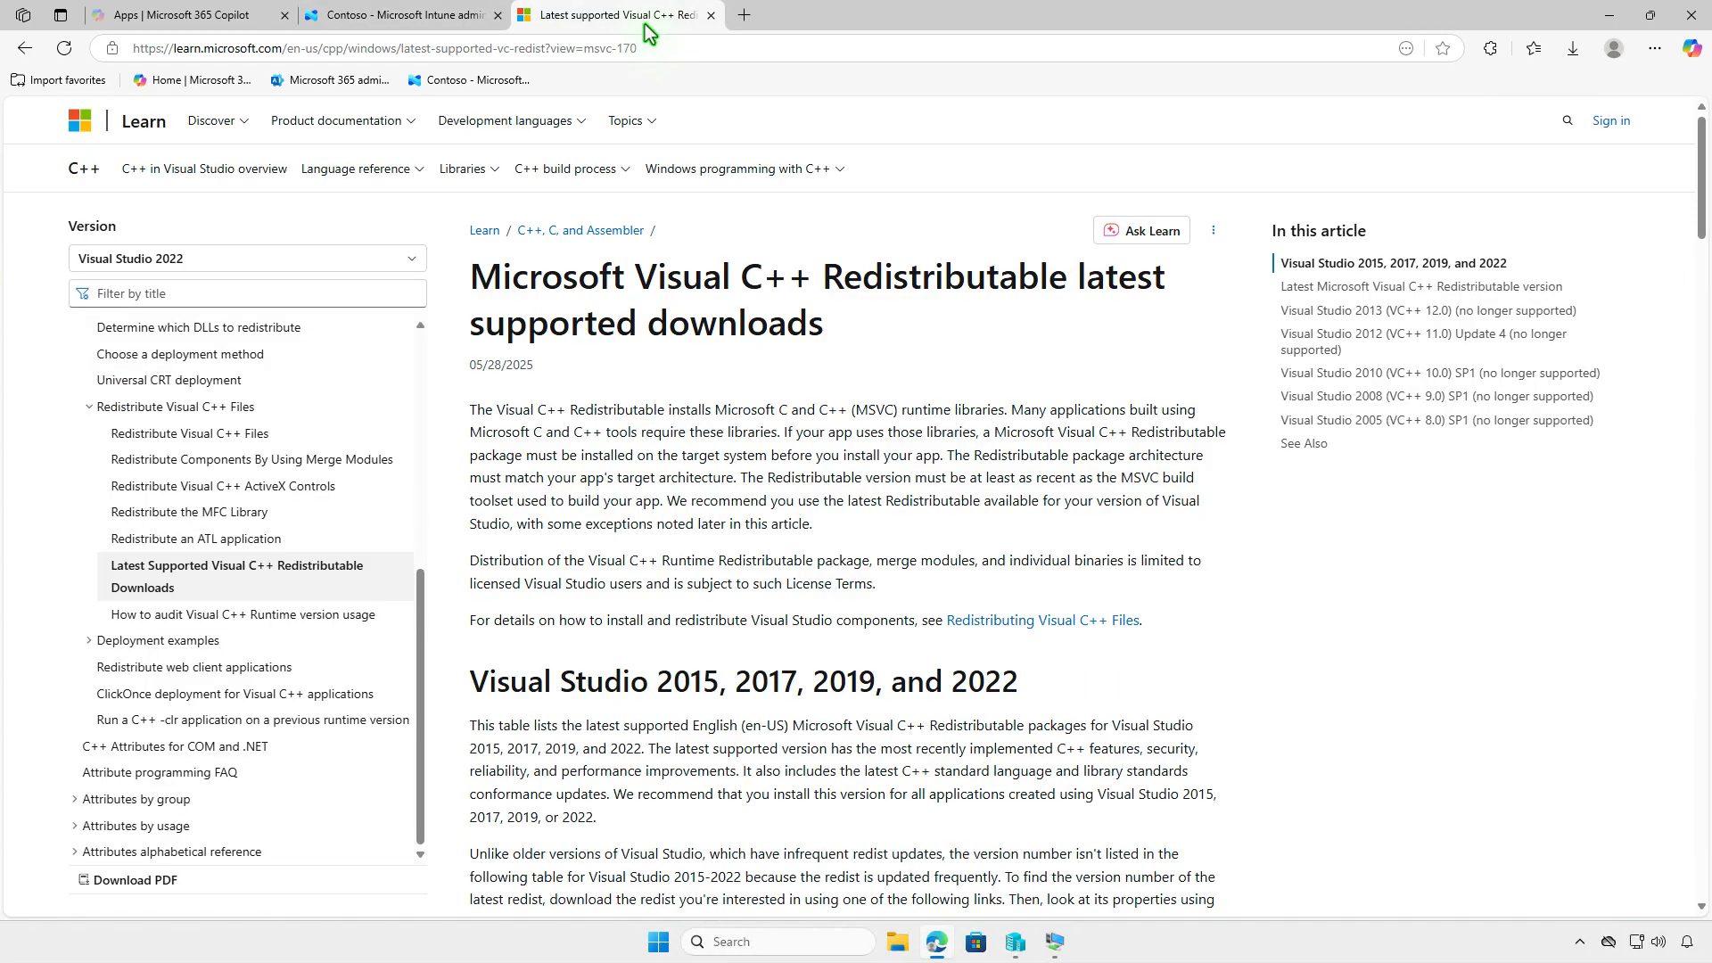
pyautogui.scroll(-8, 1346, 464)
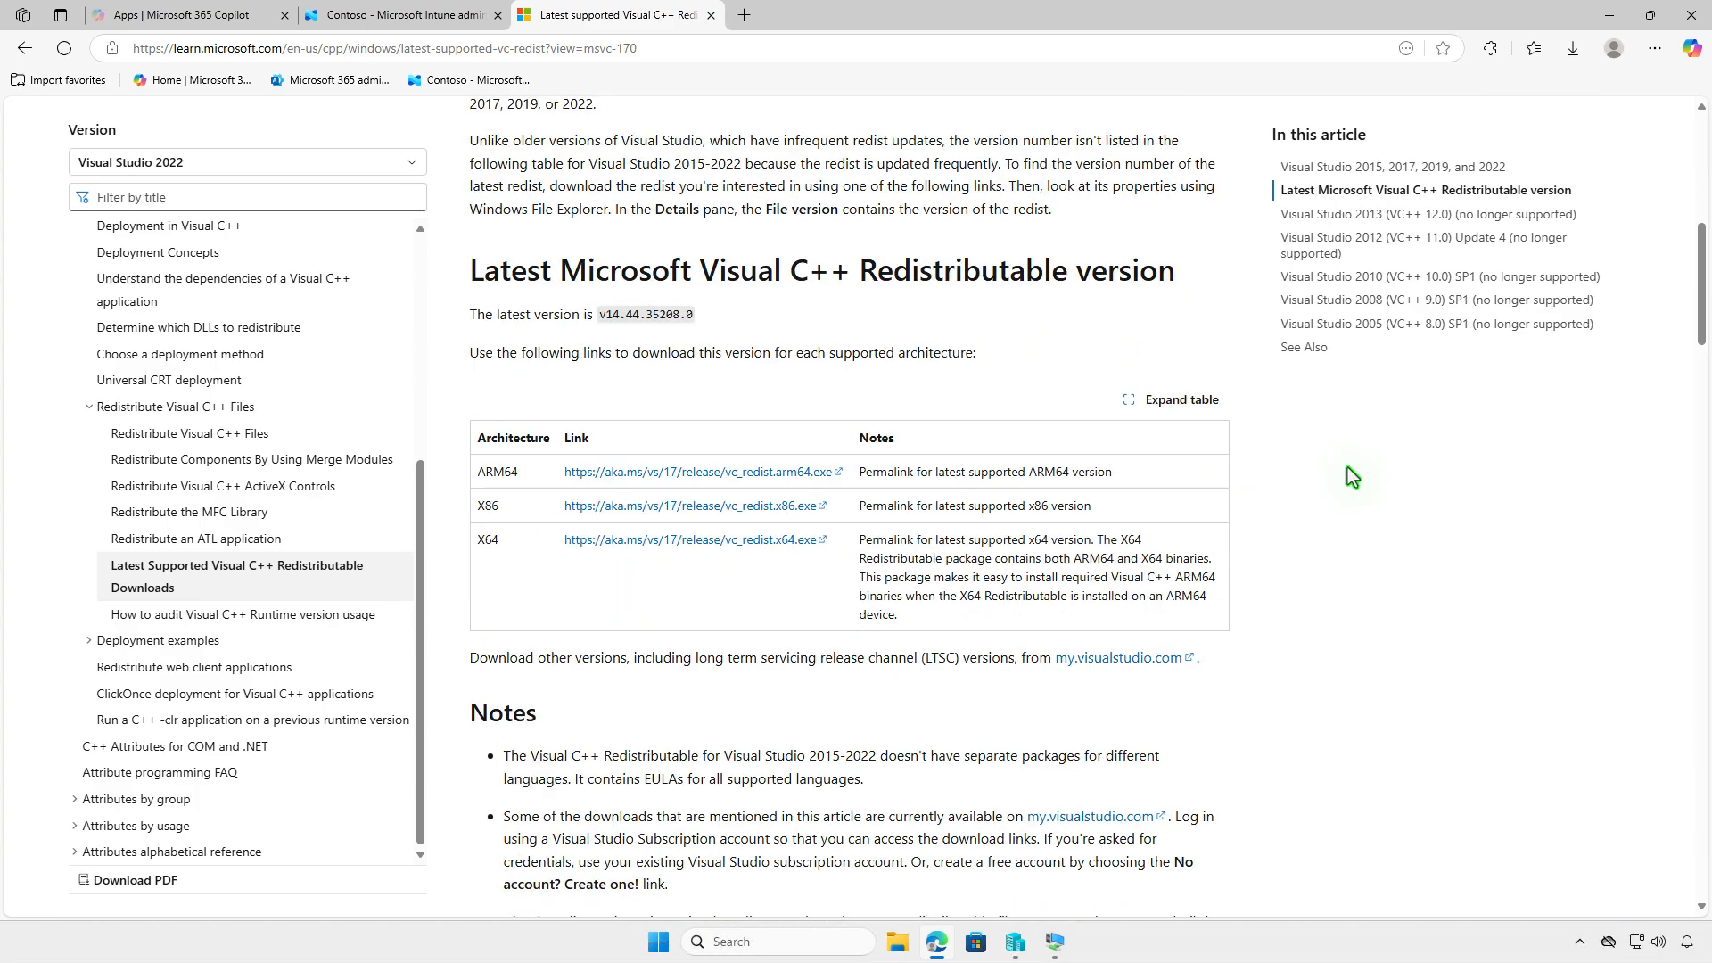
pyautogui.scroll(3, 760, 512)
pyautogui.scroll(-3, 749, 511)
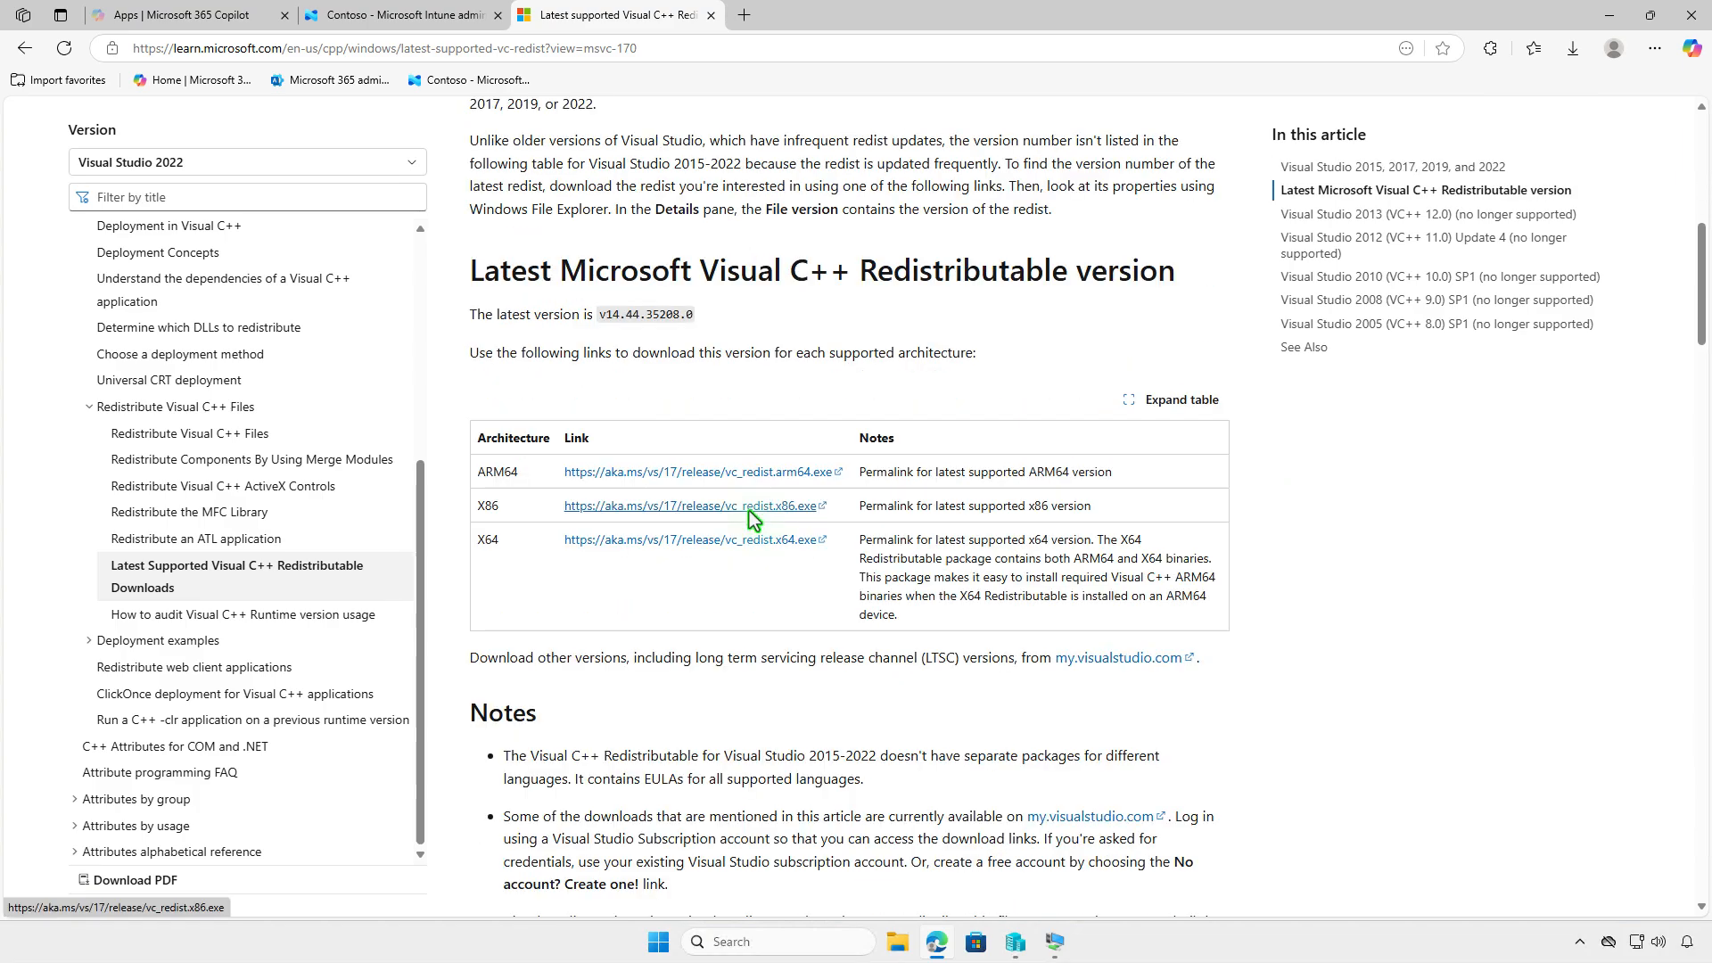
pyautogui.click(749, 511)
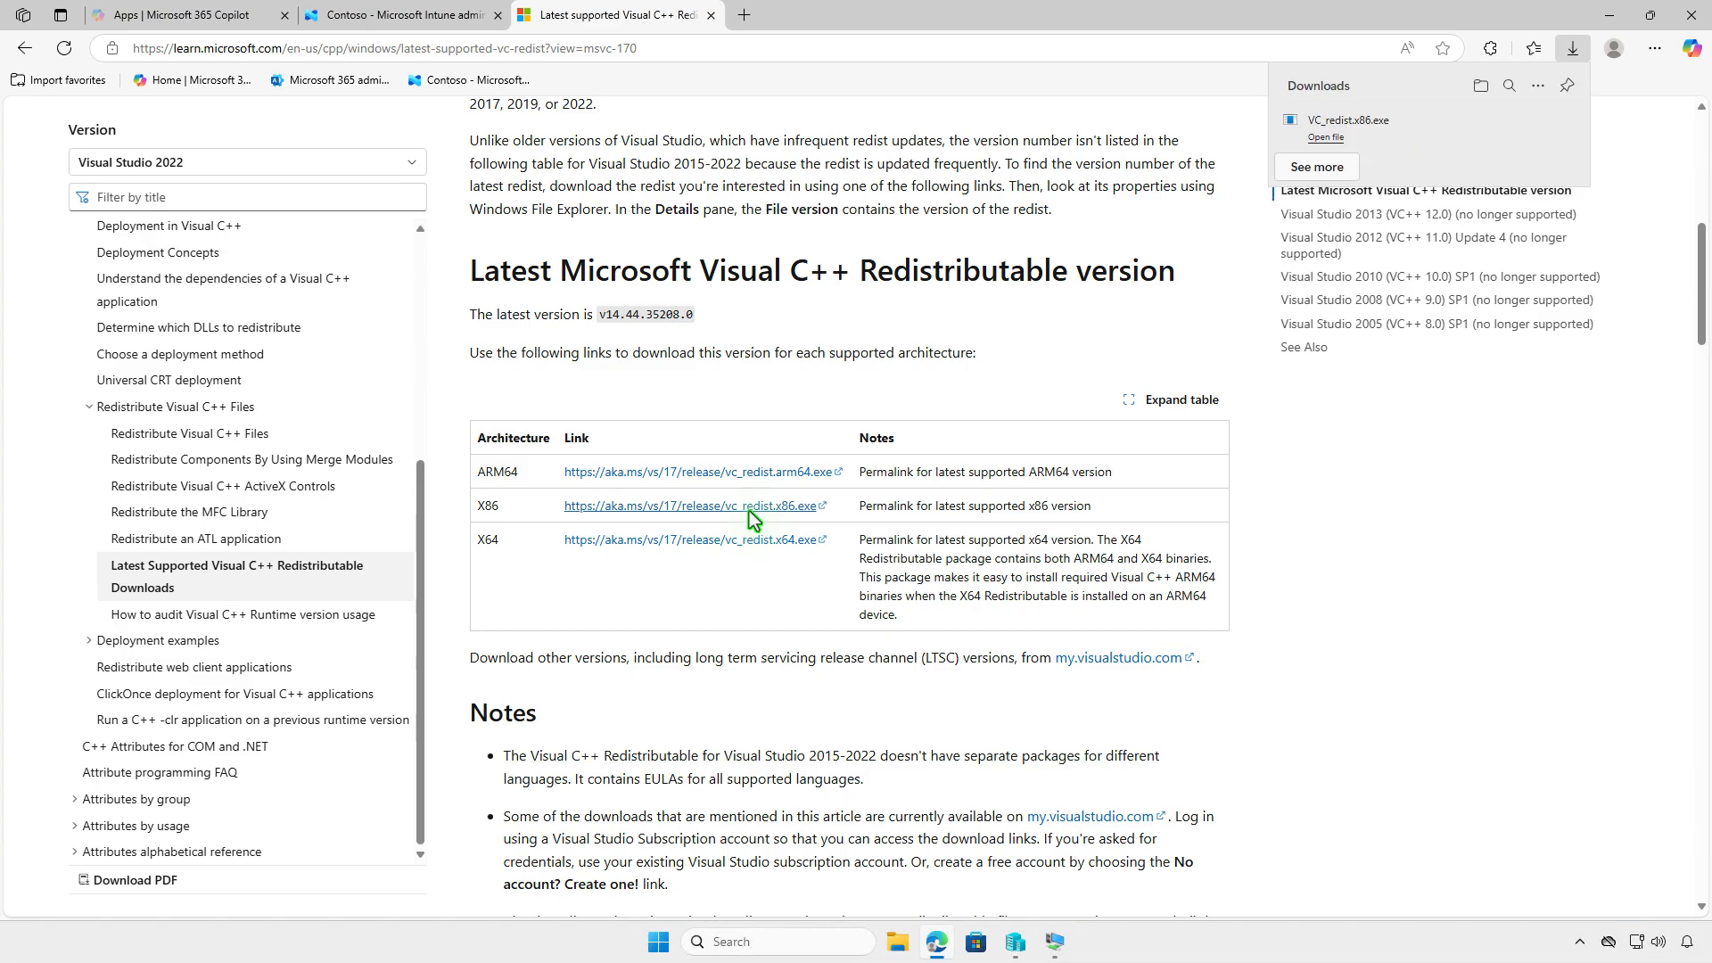
pyautogui.click(796, 543)
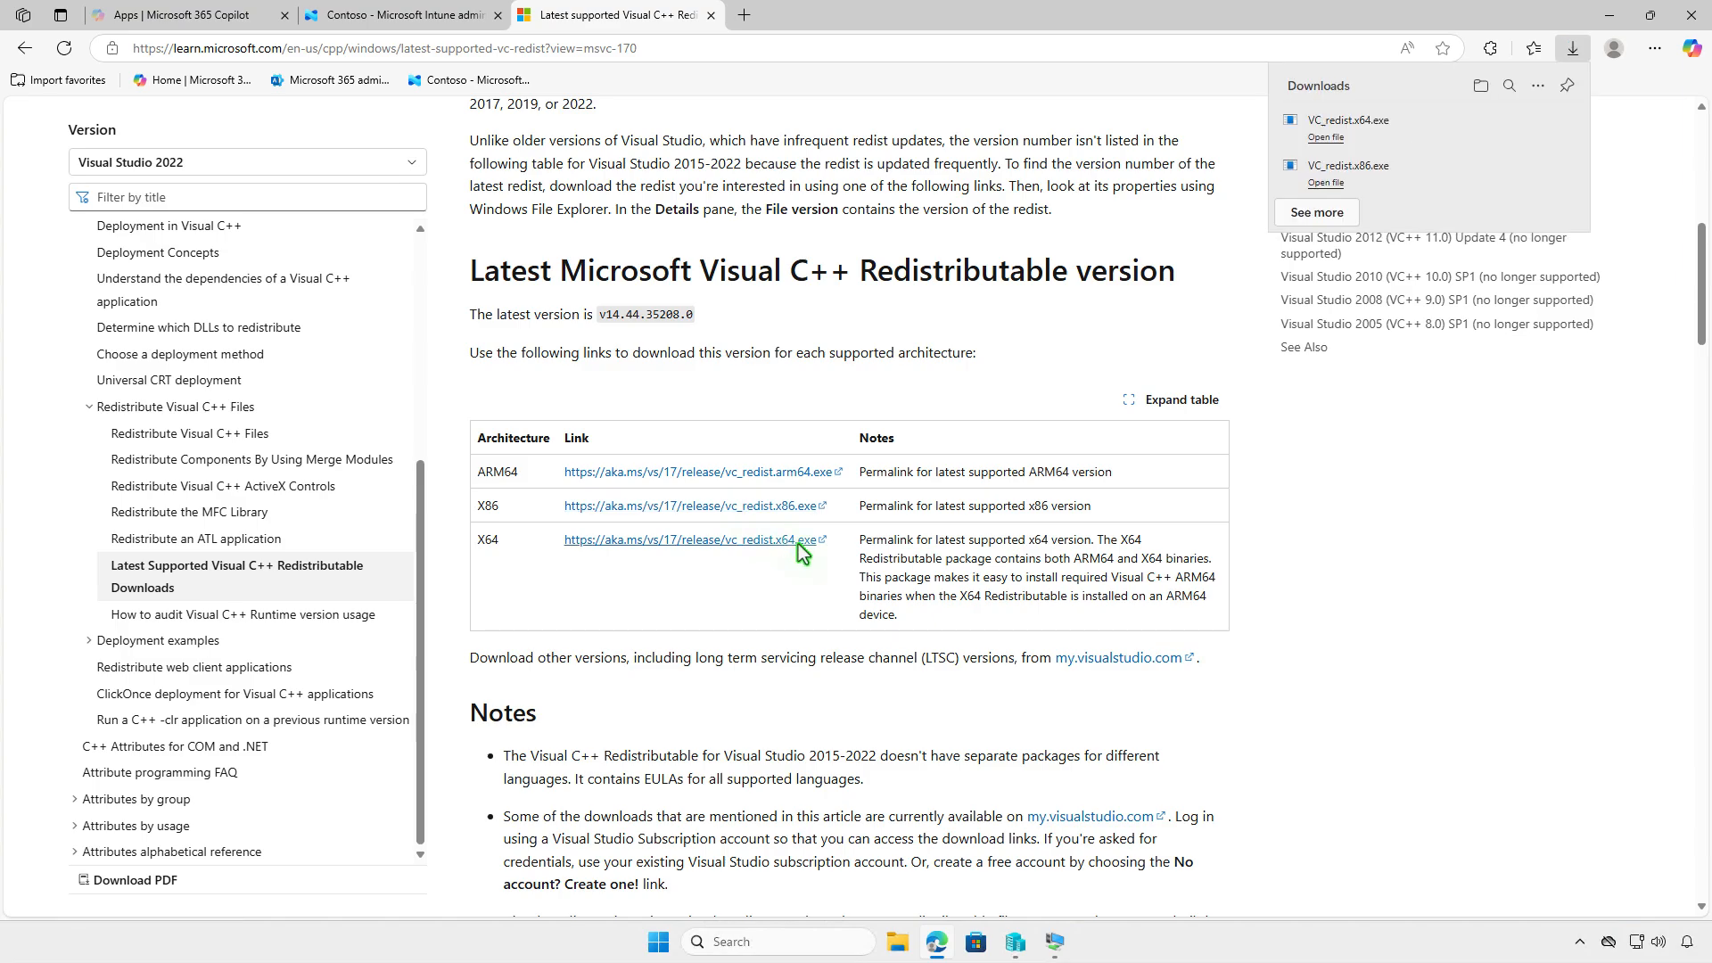
pyautogui.click(1478, 88)
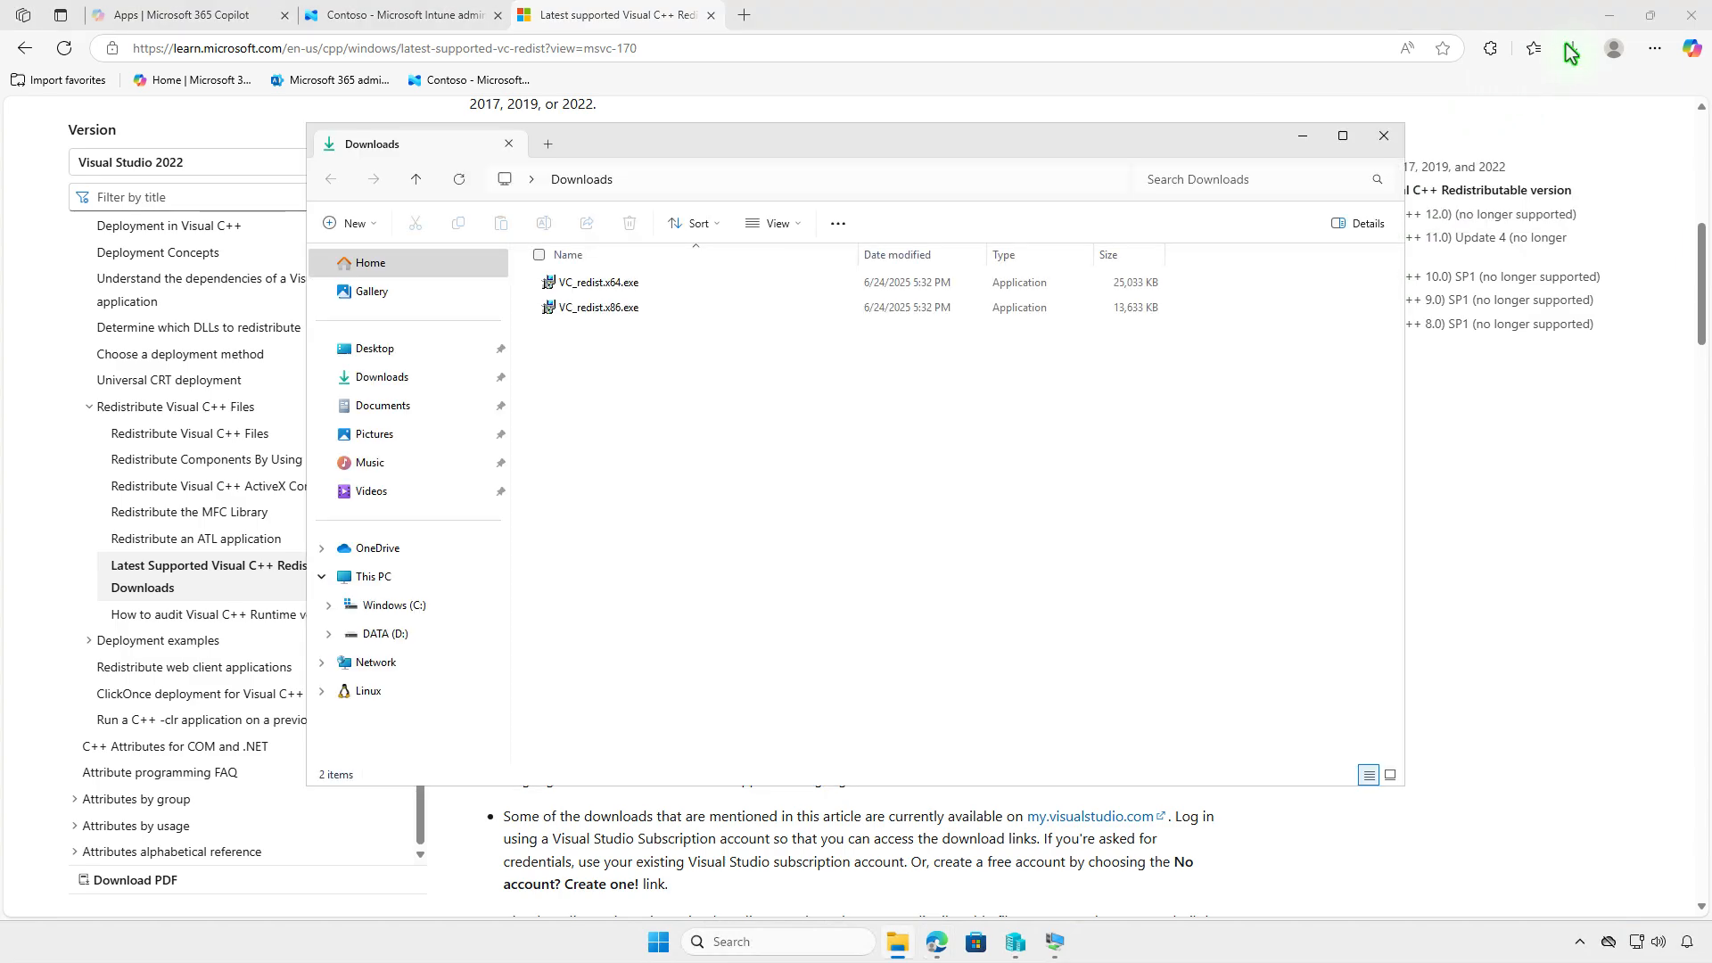
pyautogui.click(1607, 17)
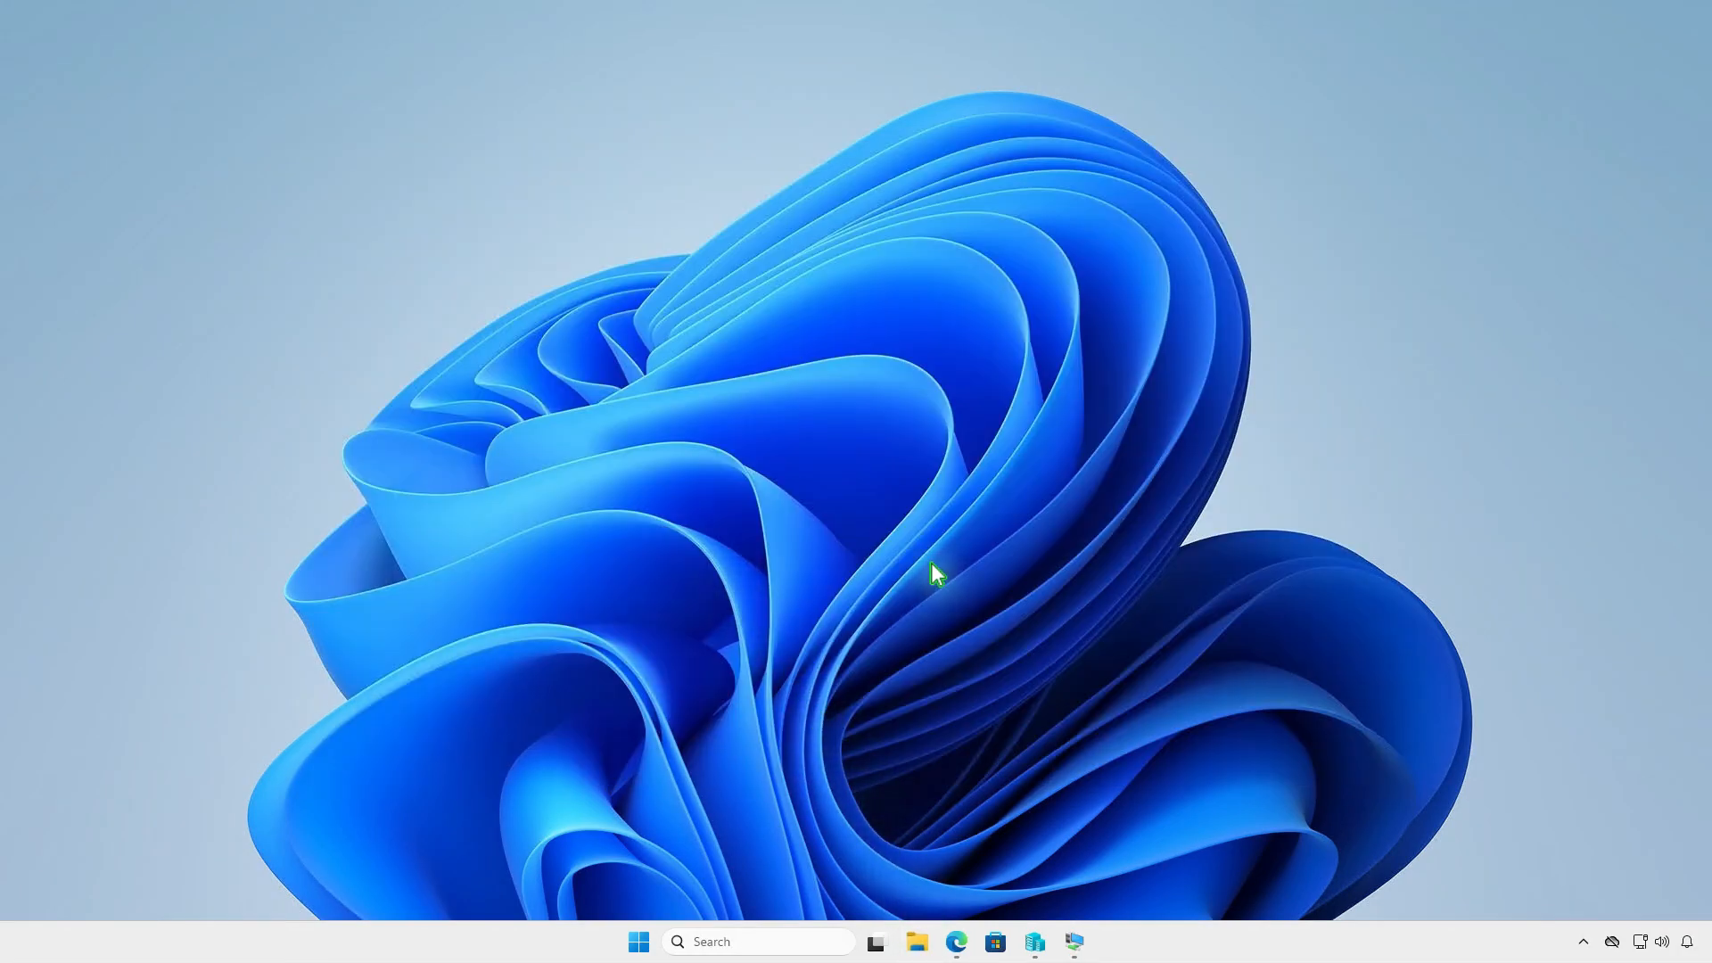
# Step: Create a folder named Intune on the DATA (D:) drive in File Explorer
pyautogui.press('super+e')
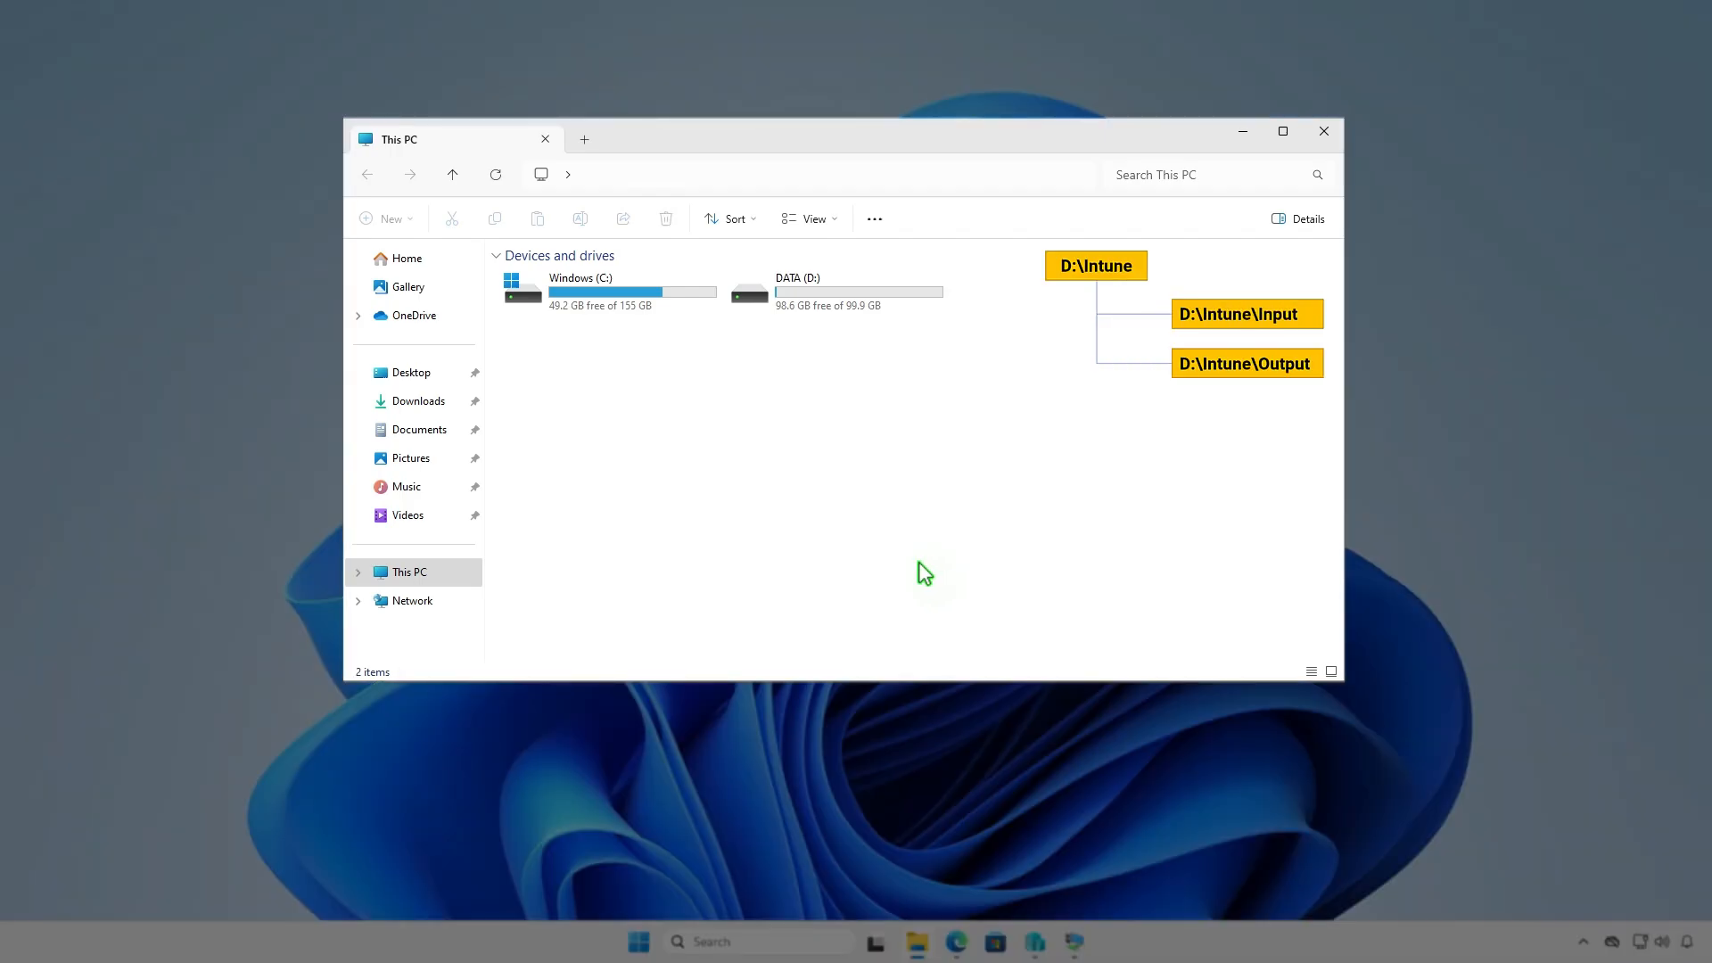
pyautogui.doubleClick(891, 296)
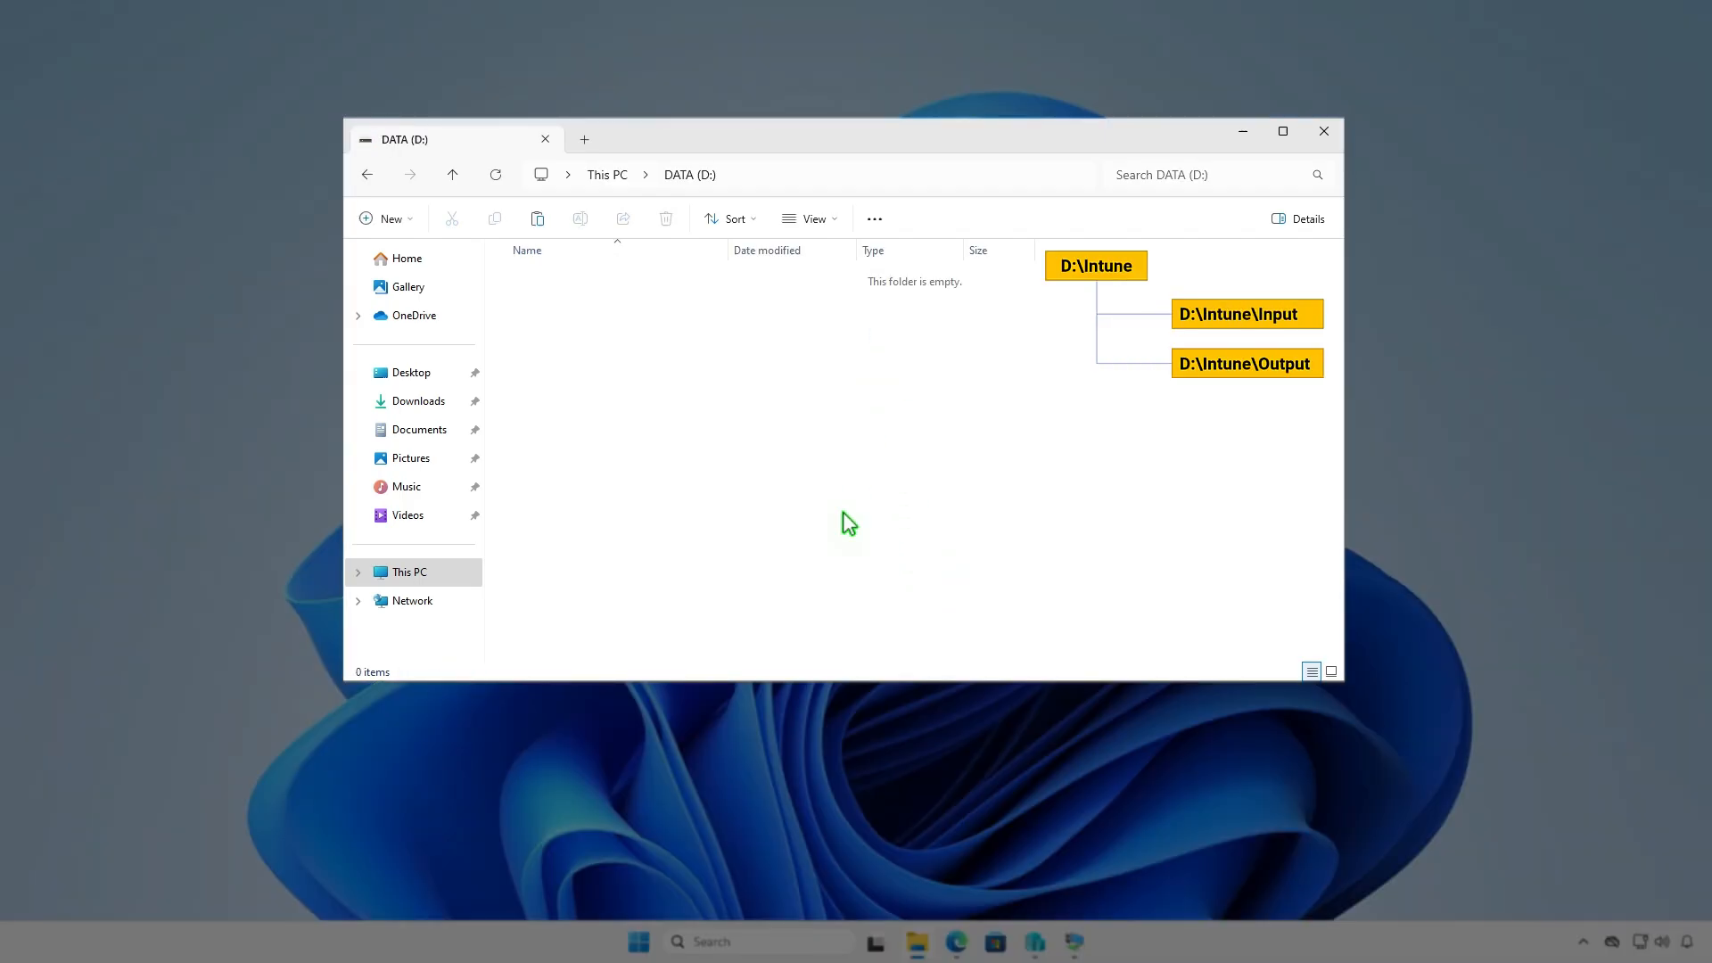
pyautogui.click(402, 218)
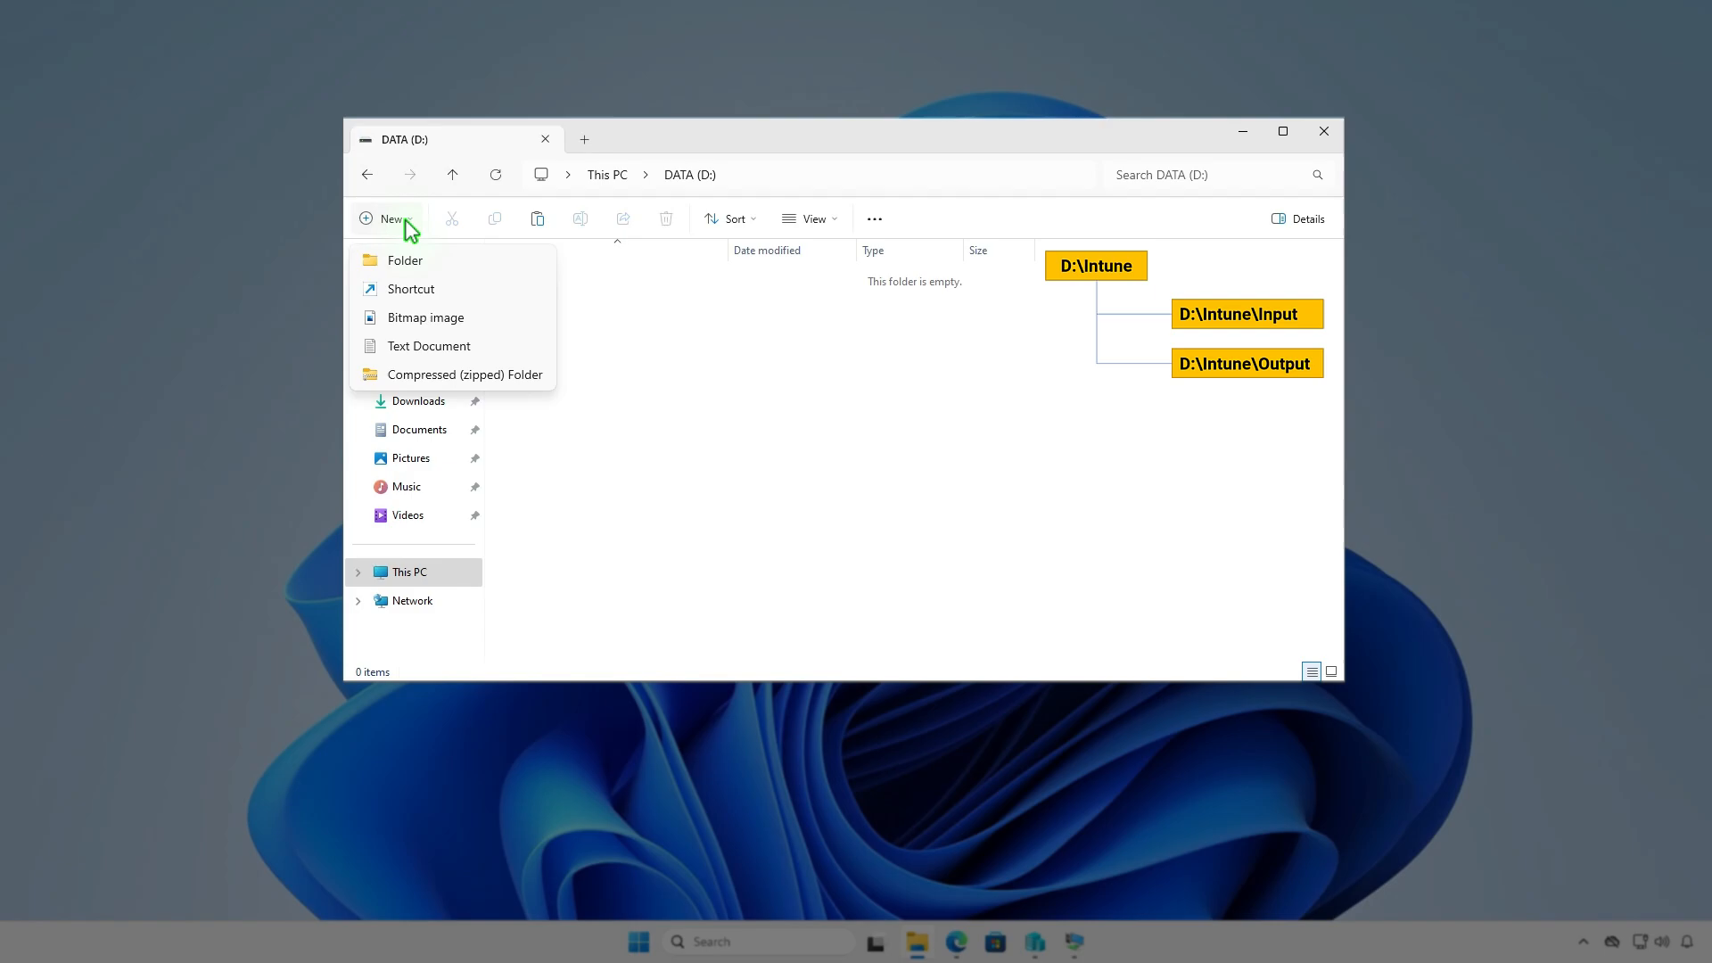
pyautogui.click(436, 259)
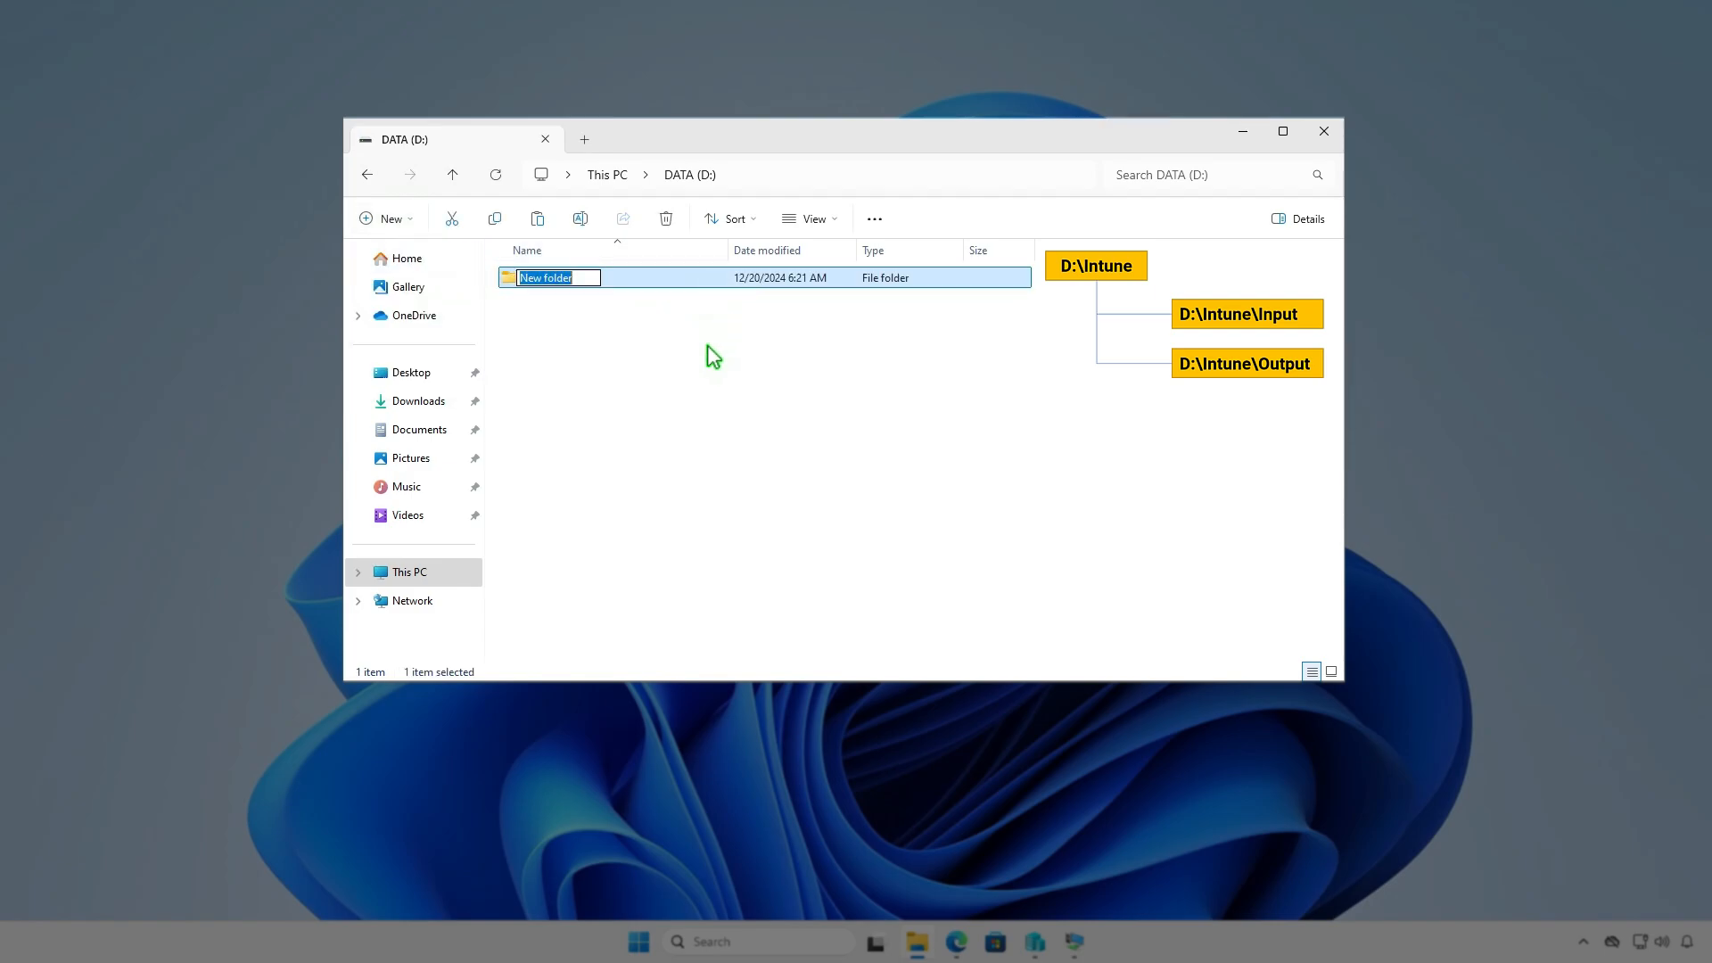
pyautogui.write('Intune')
pyautogui.press('Return')
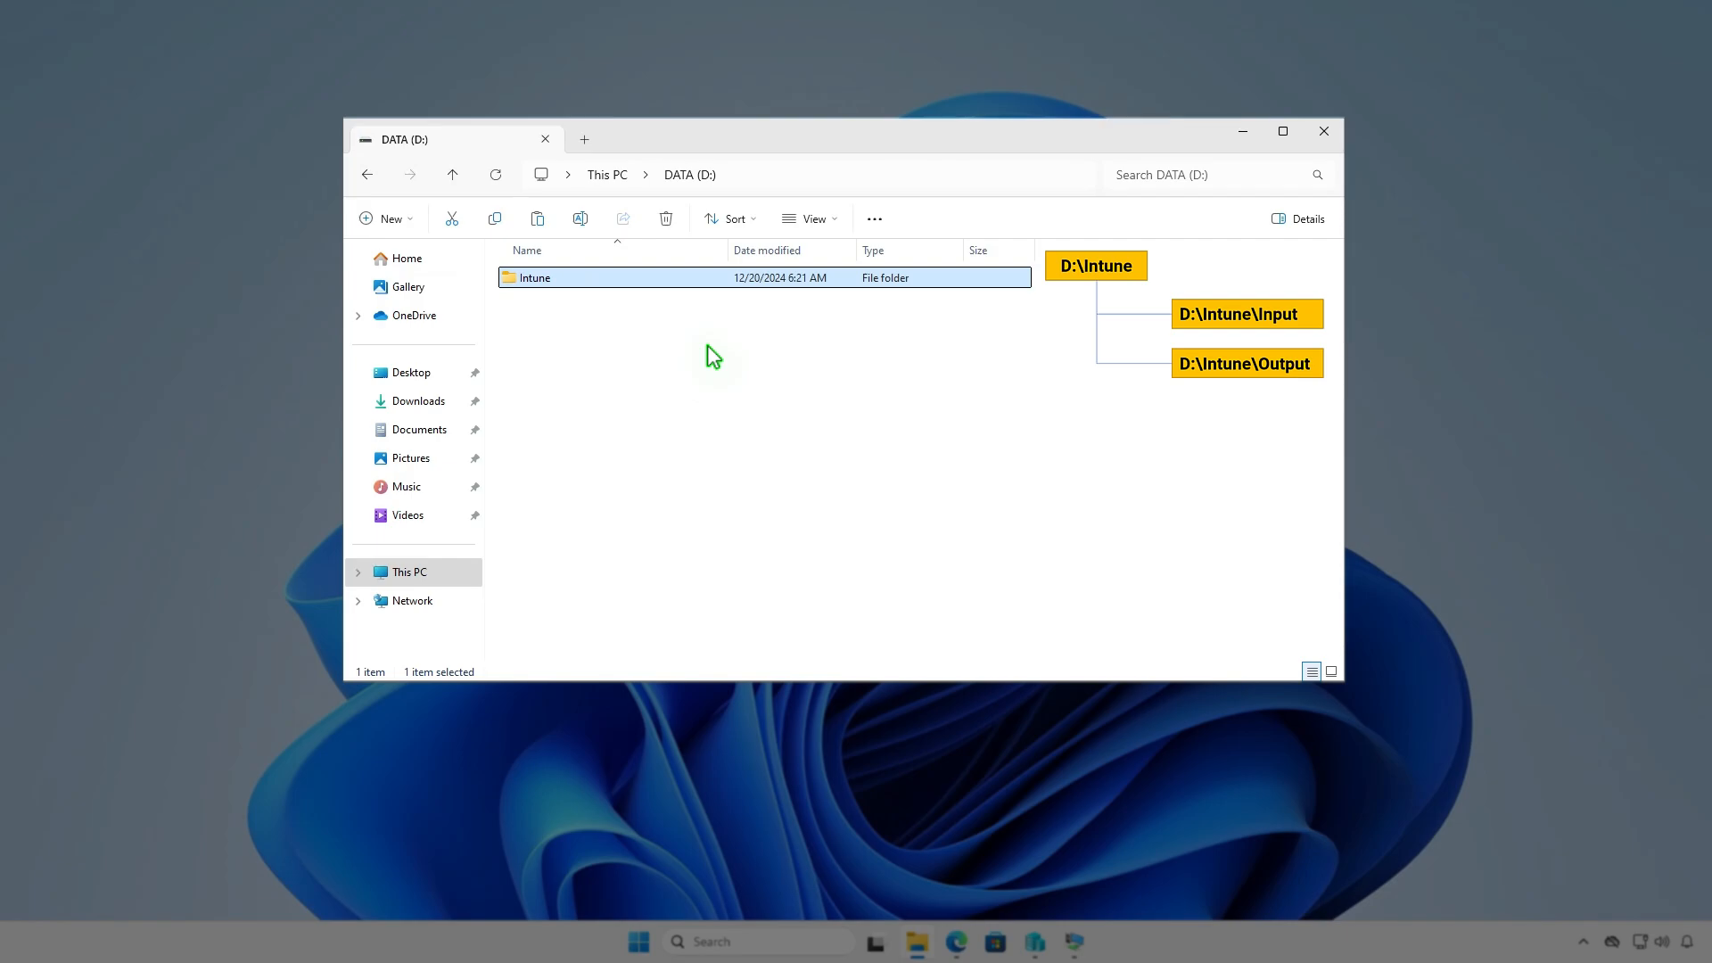
# Step: Create two subfolders named Input and Output inside the D:\Intune folder
pyautogui.press('Return')
pyautogui.rightClick(708, 345)
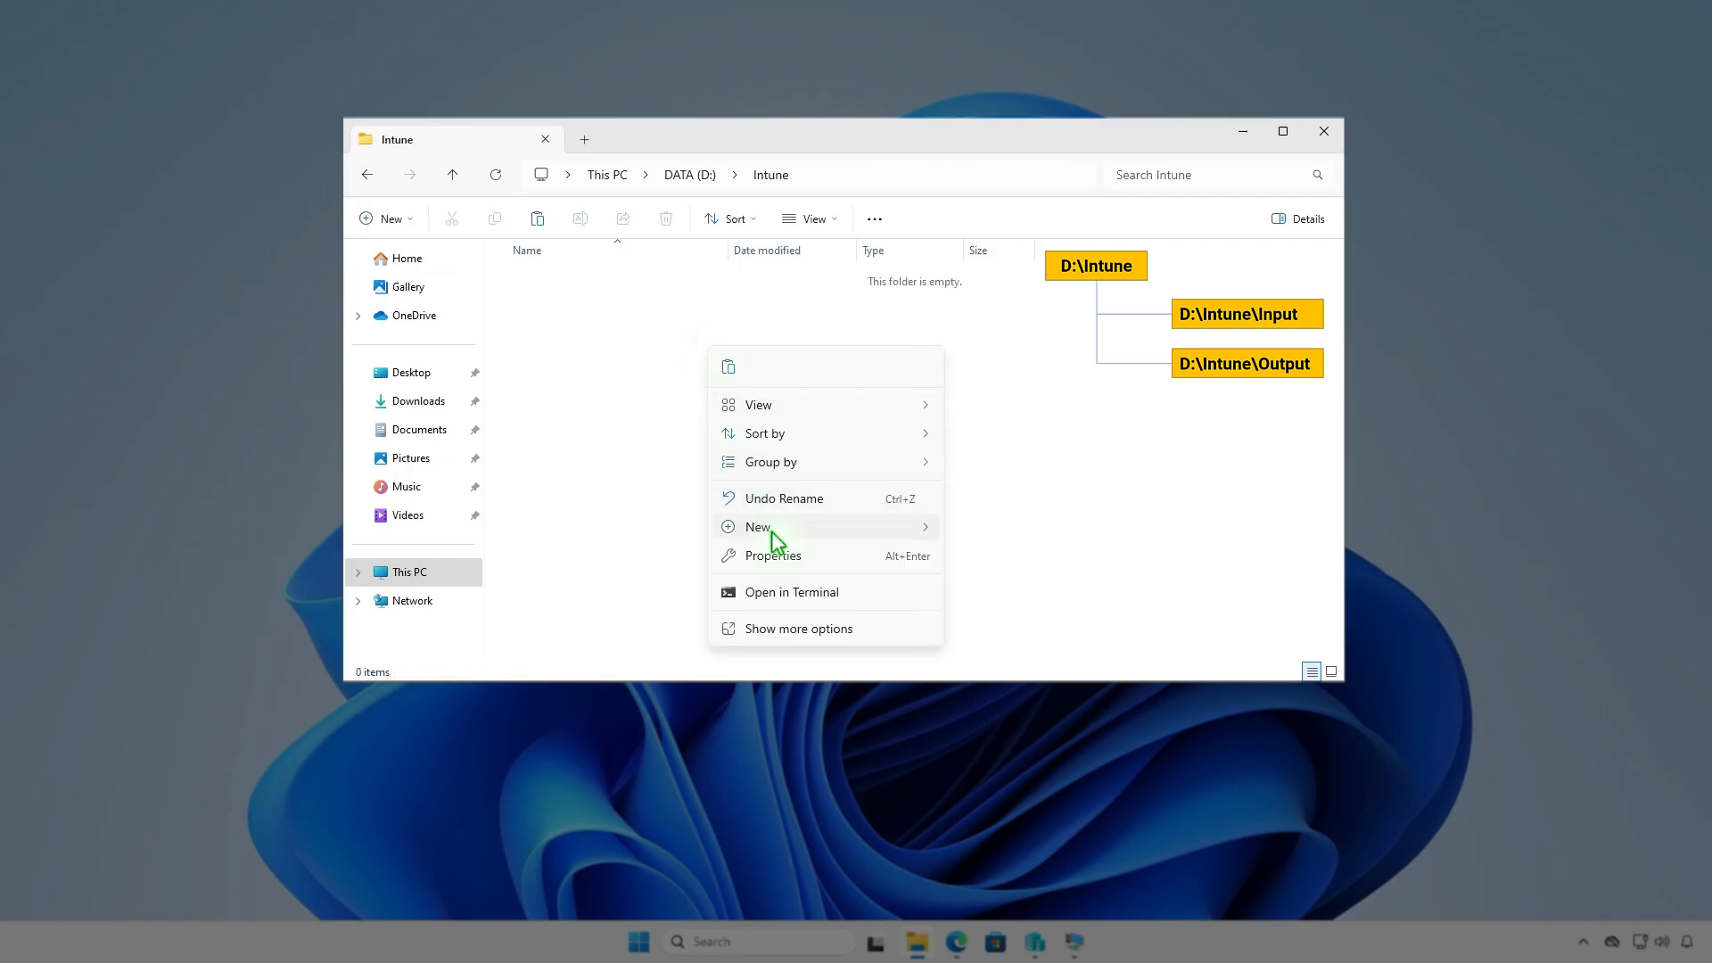
pyautogui.moveTo(879, 534)
pyautogui.click(999, 527)
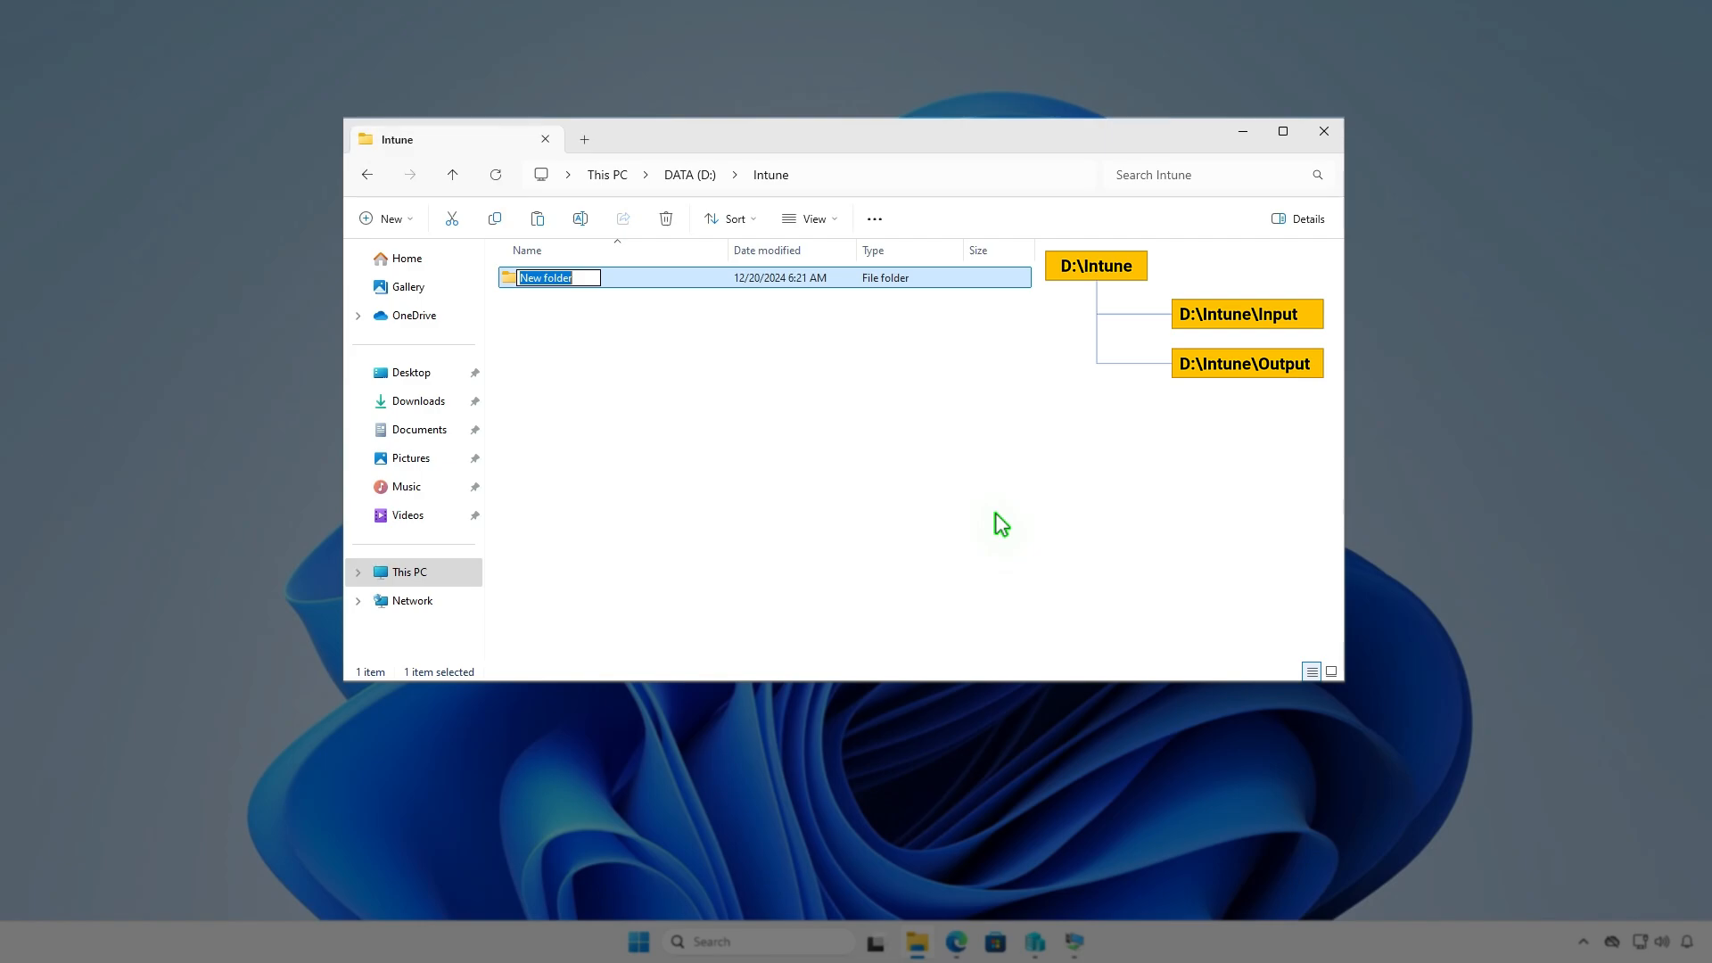
pyautogui.write('Input')
pyautogui.press('Return')
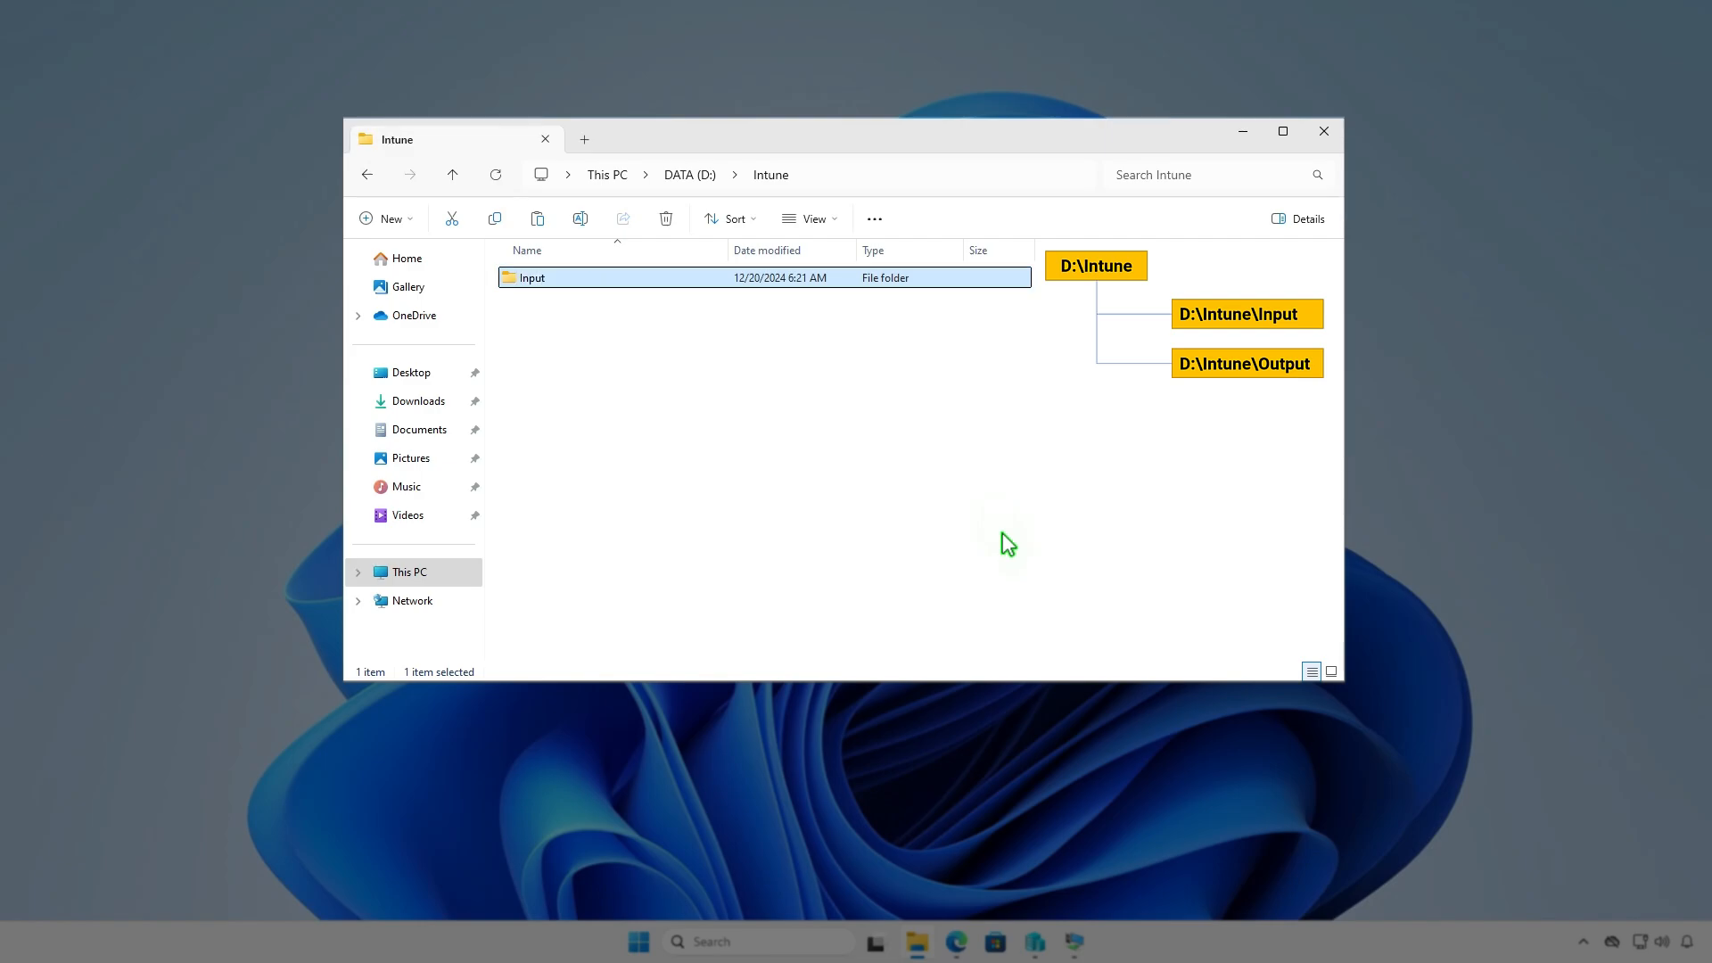
pyautogui.hotkey('ctrl', 'shift', 'n')
pyautogui.write('Out')
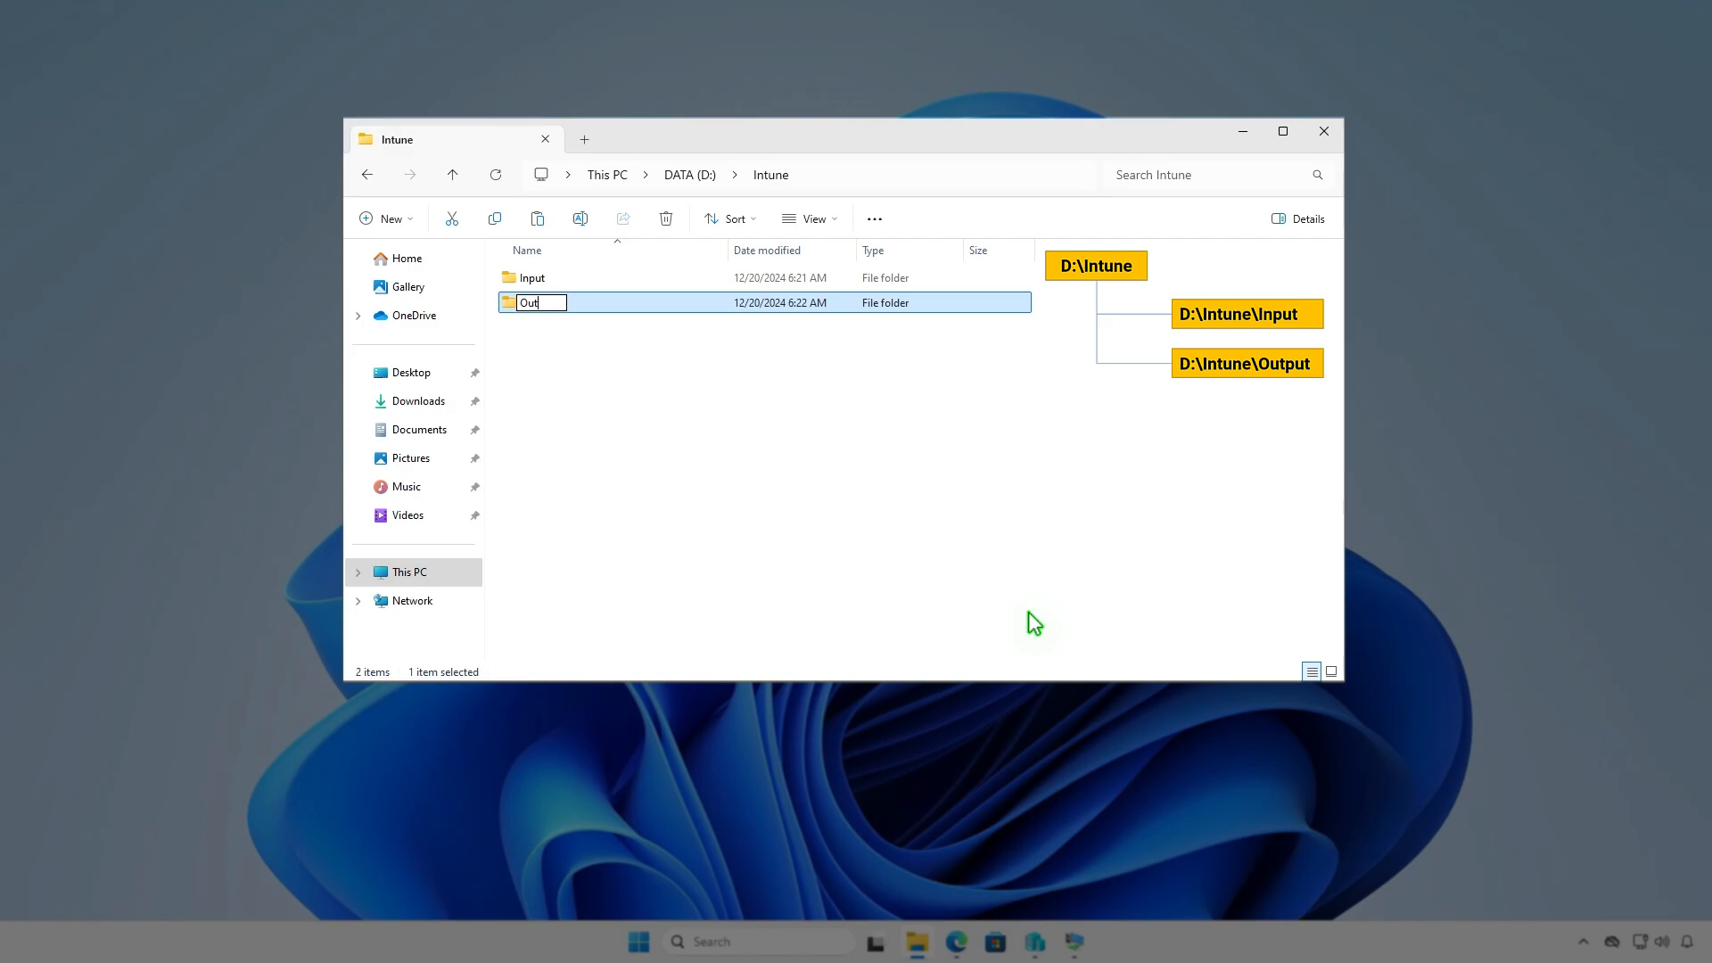
pyautogui.write('put')
pyautogui.click(929, 478)
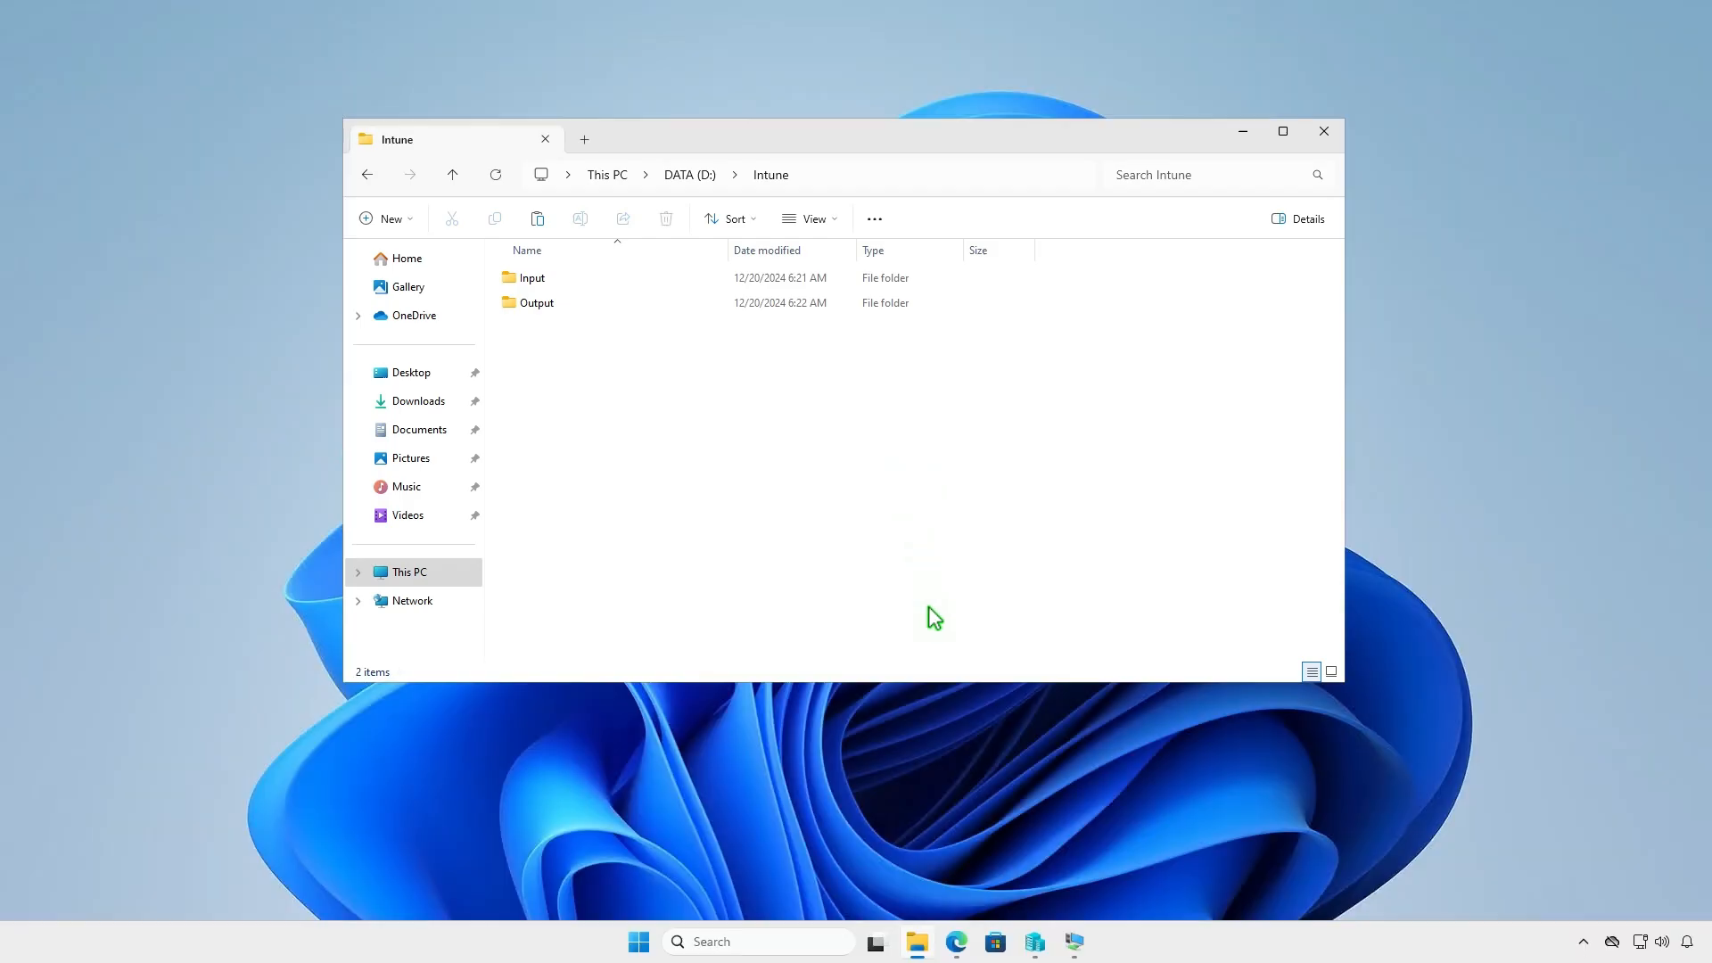
# Step: Download the v1.8.6 source code zip of the Microsoft Win32 Content Prep Tool from GitHub and show it in its folder
pyautogui.click(955, 942)
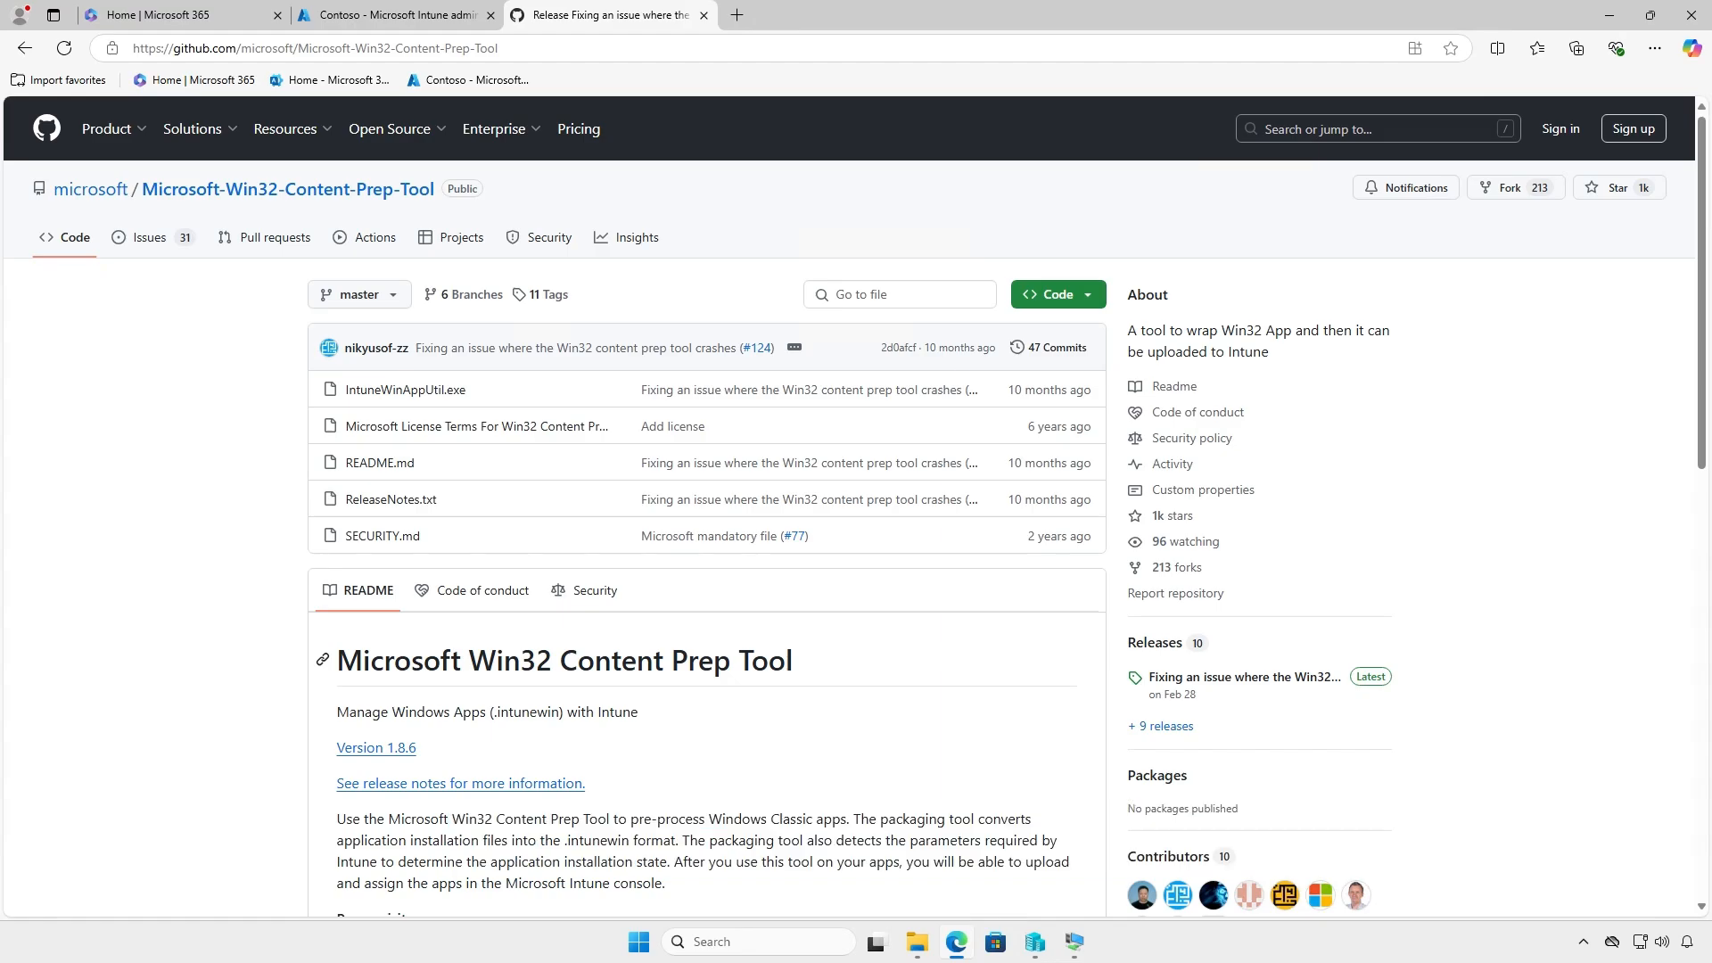
pyautogui.click(1287, 680)
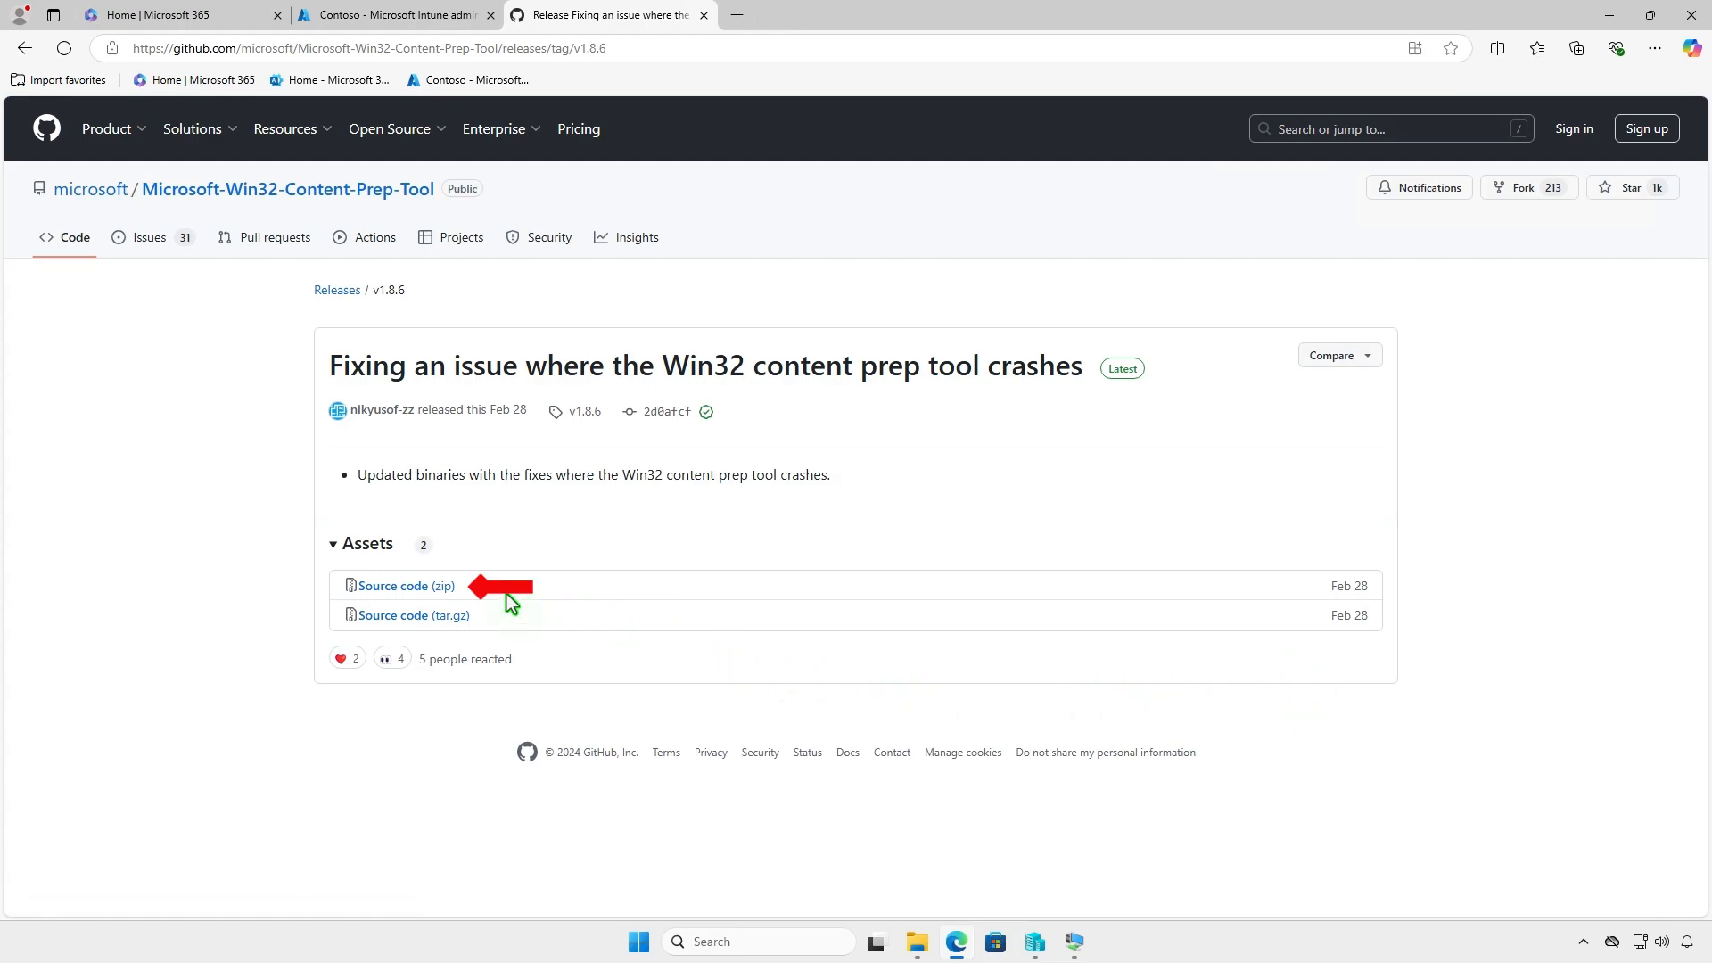
pyautogui.click(446, 587)
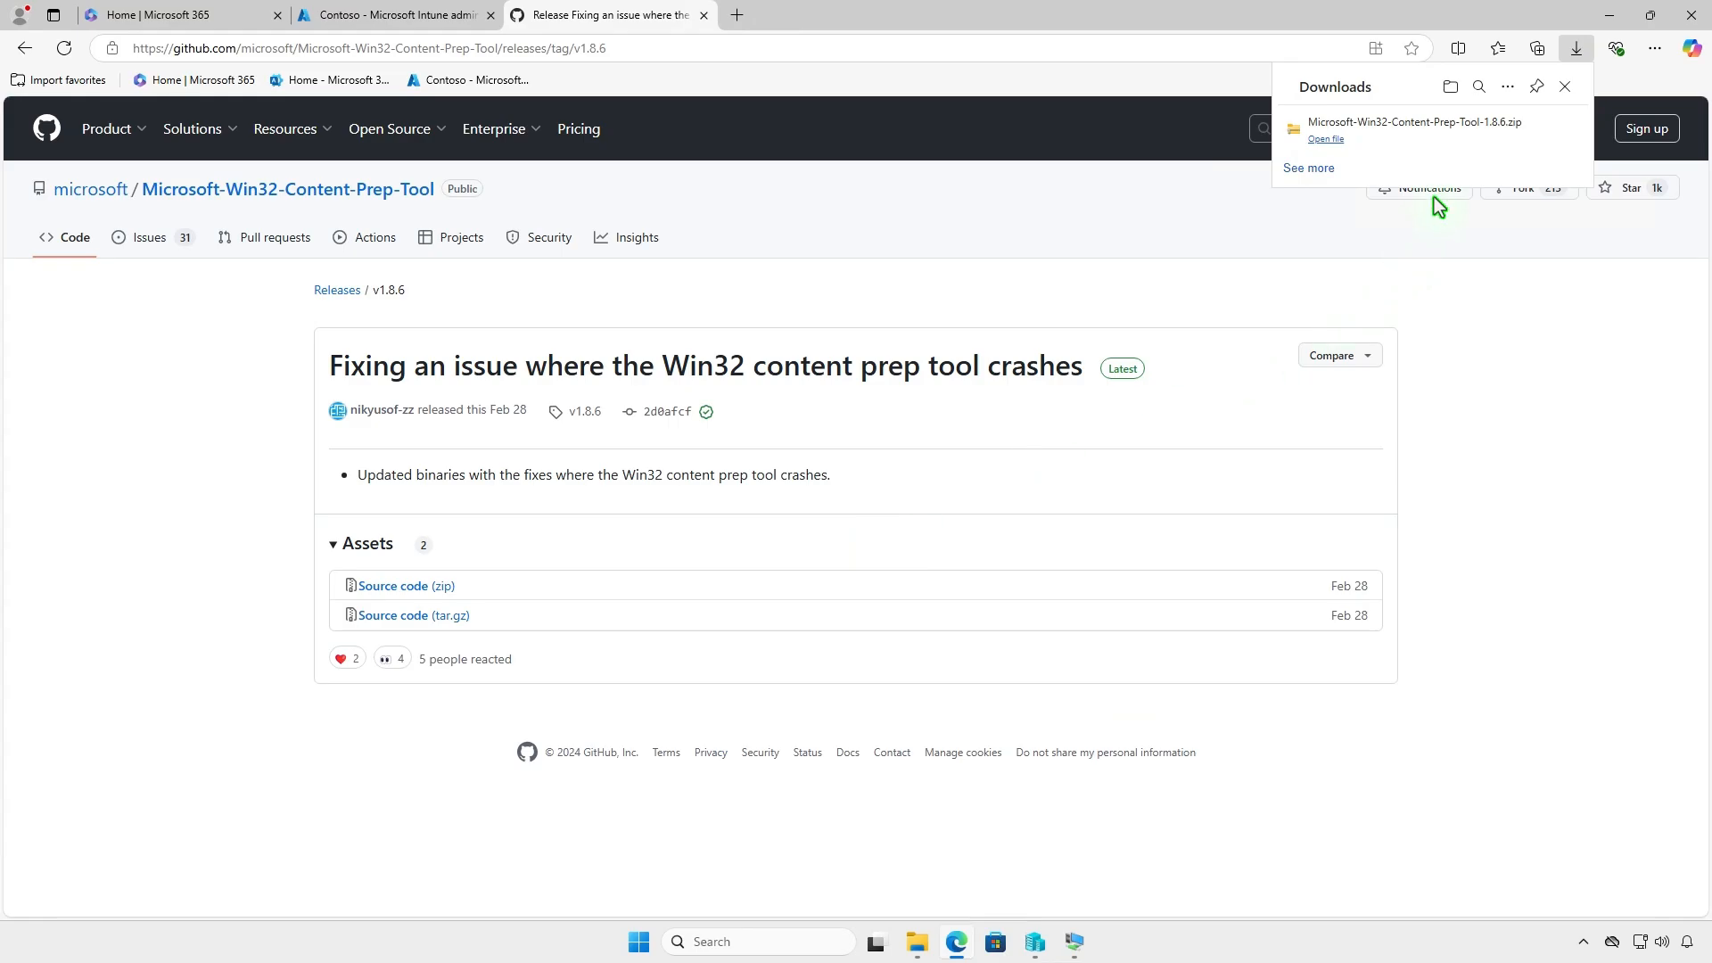
pyautogui.click(1508, 131)
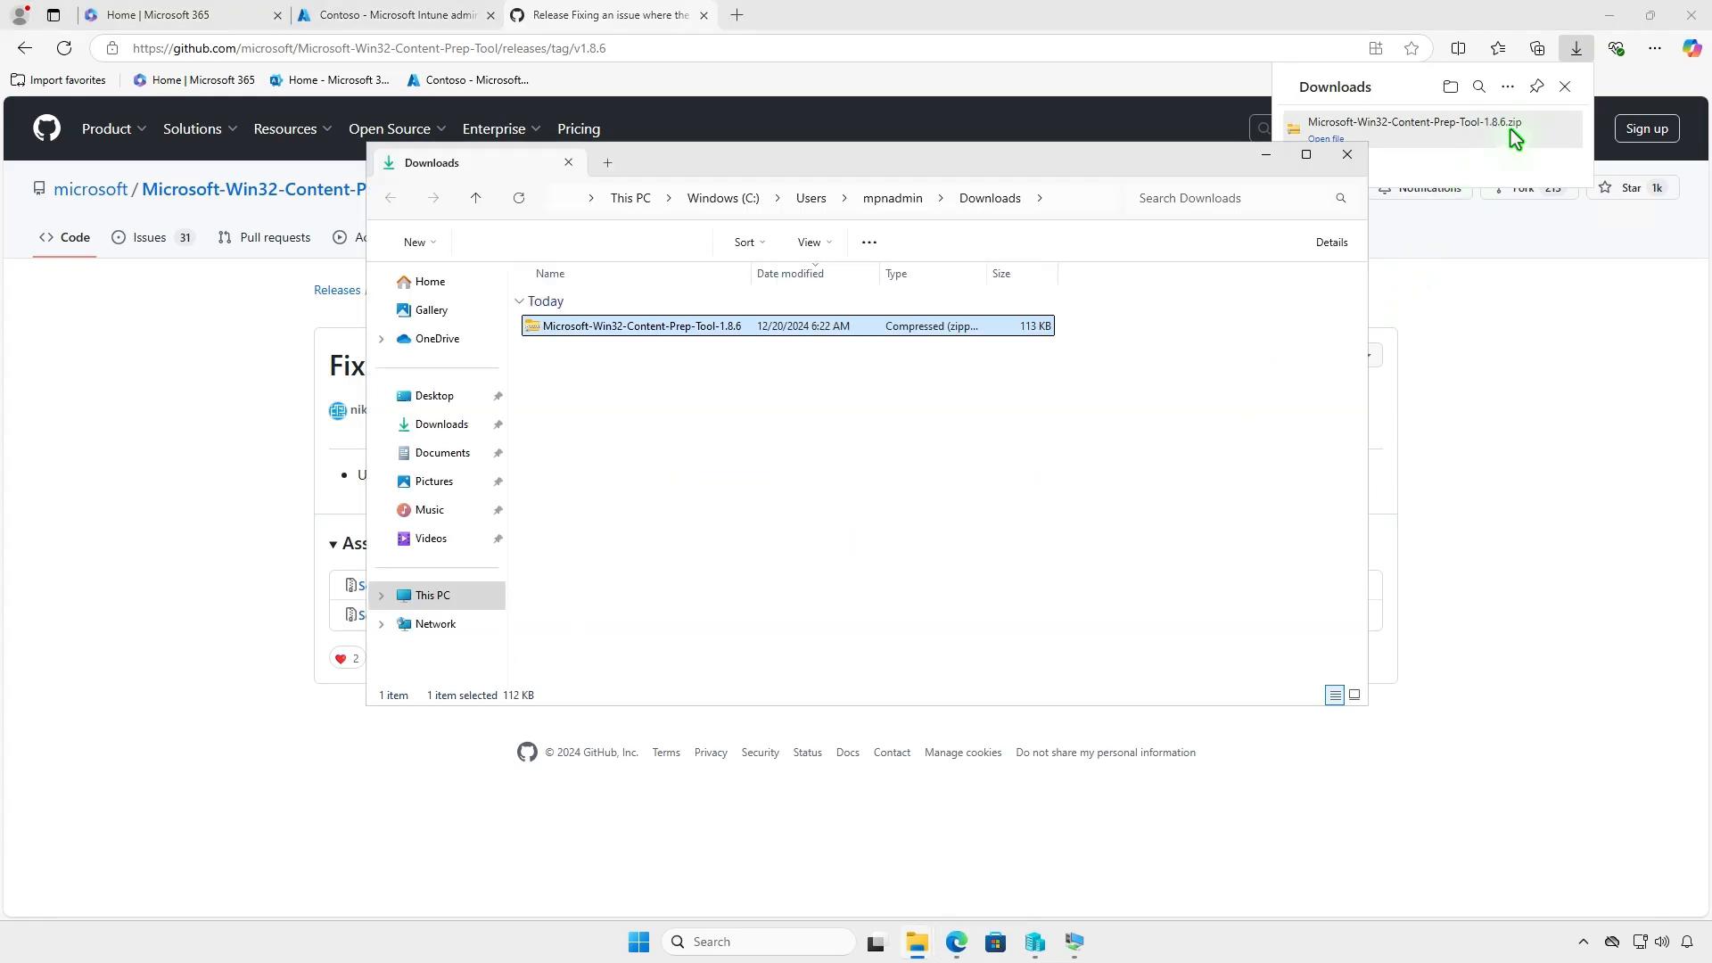
pyautogui.click(1610, 16)
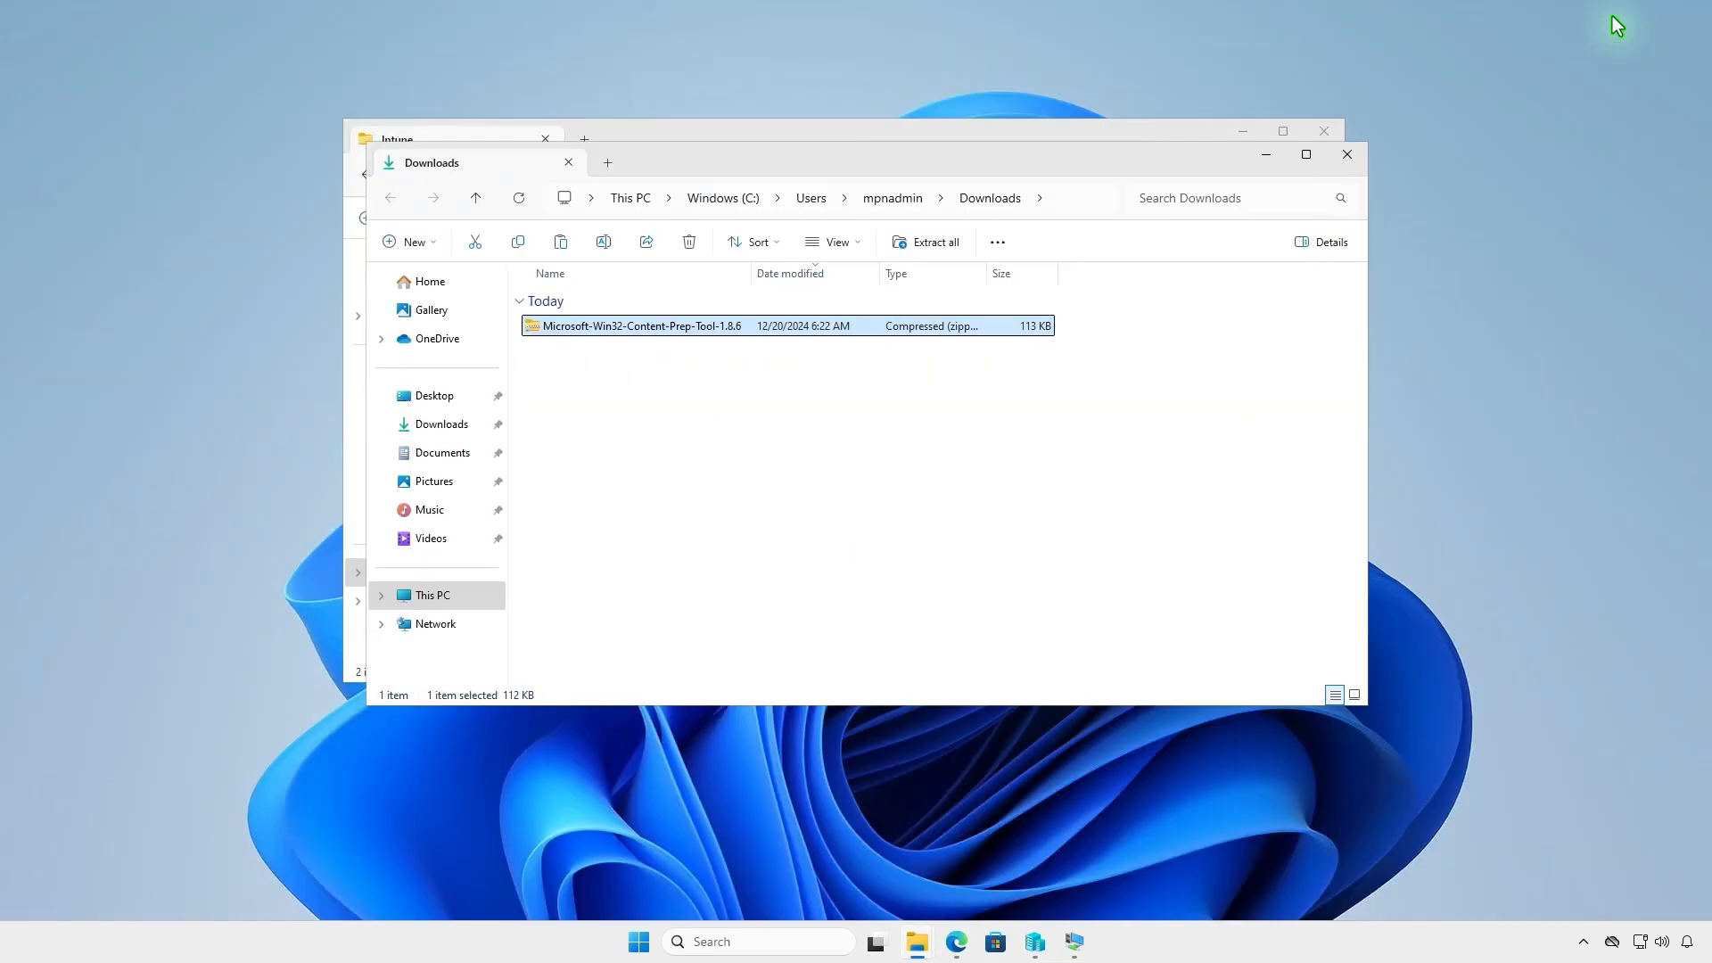
# Step: Extract the Microsoft-Win32-Content-Prep-Tool-1.8.6 archive to its default location in Downloads and open the extracted tool folder
pyautogui.click(934, 246)
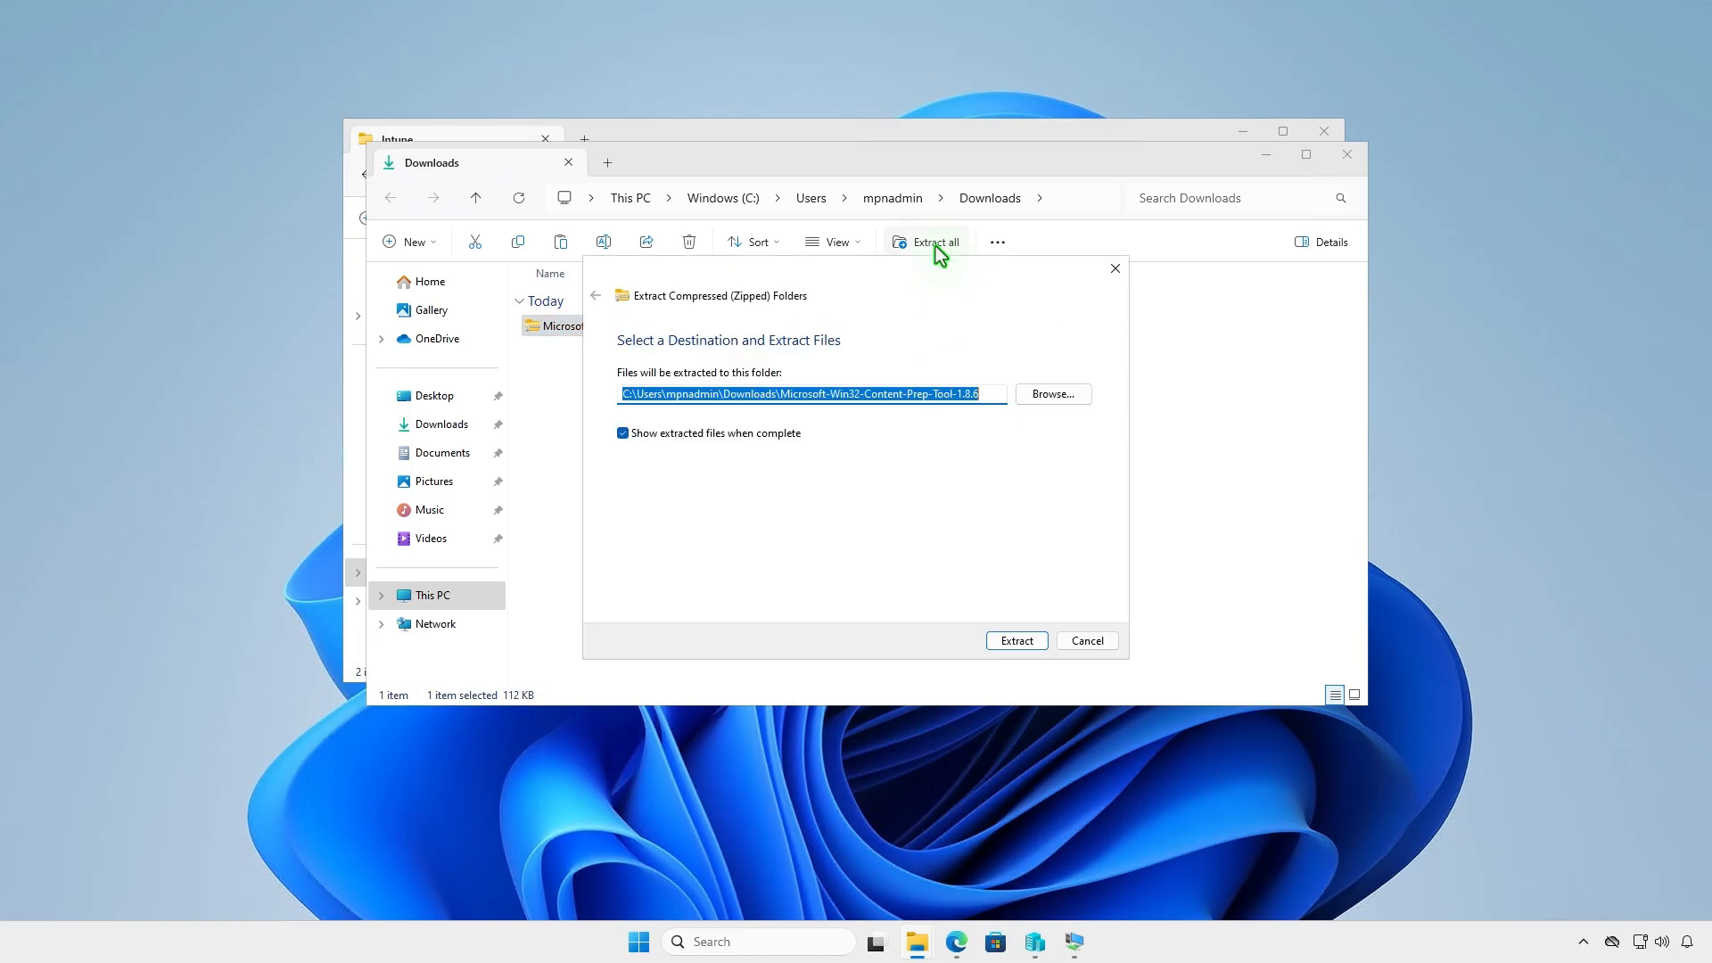
pyautogui.click(1006, 641)
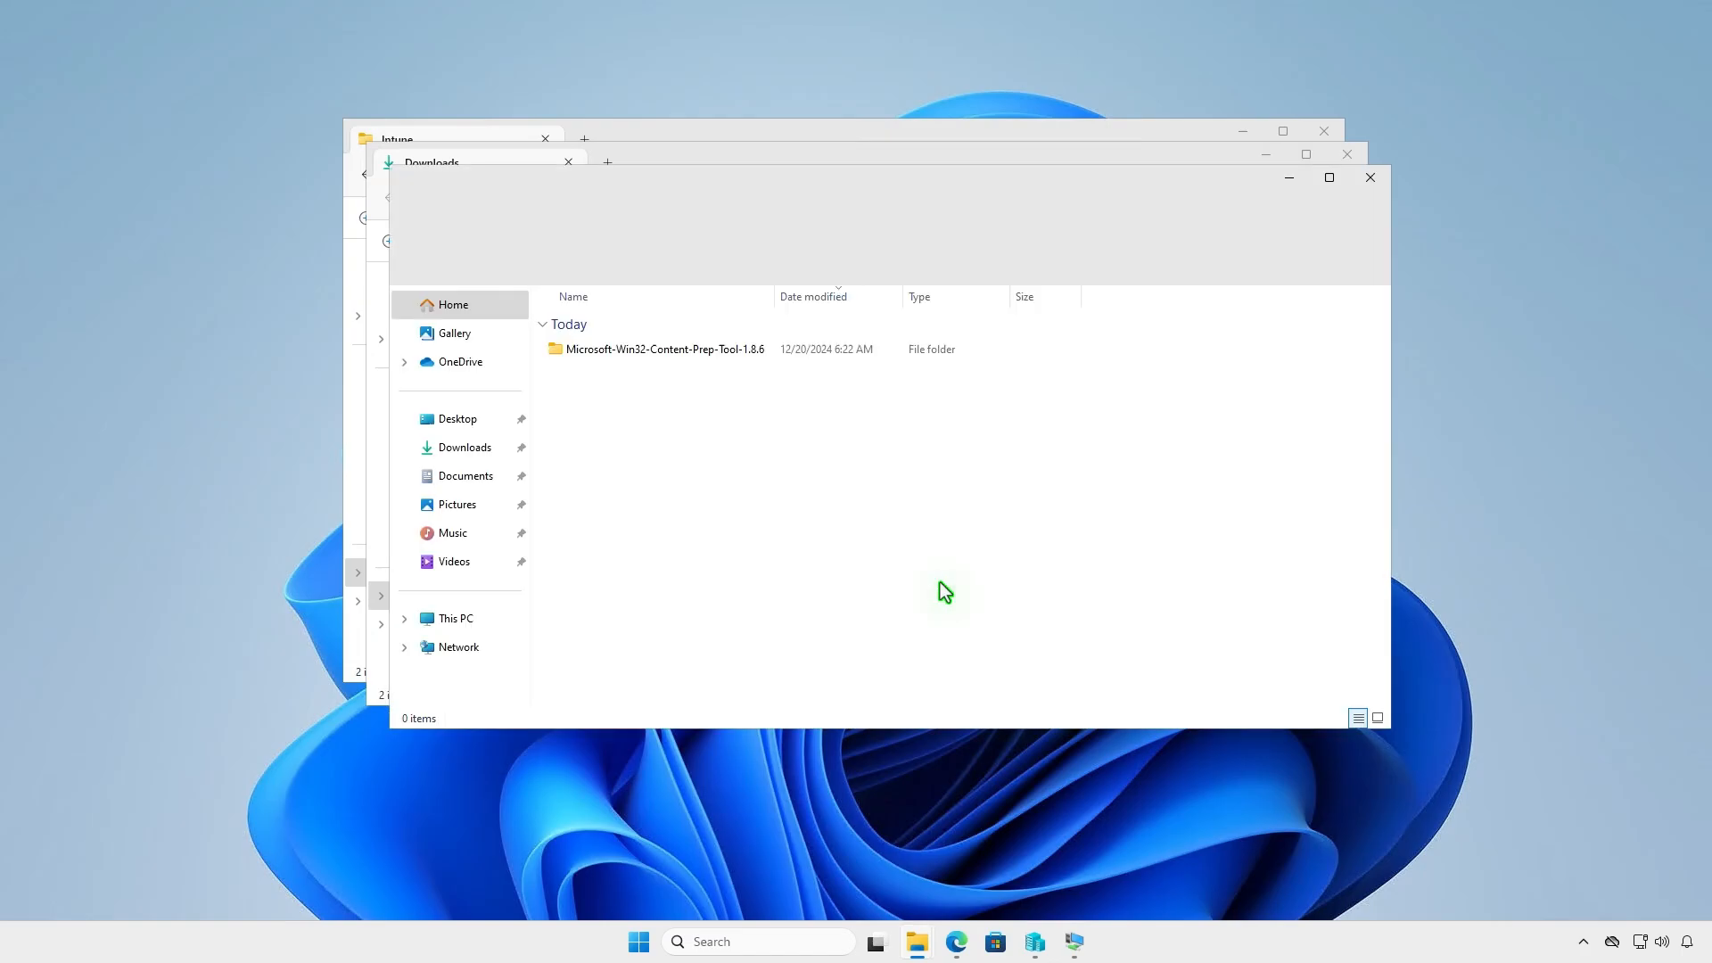
pyautogui.doubleClick(763, 351)
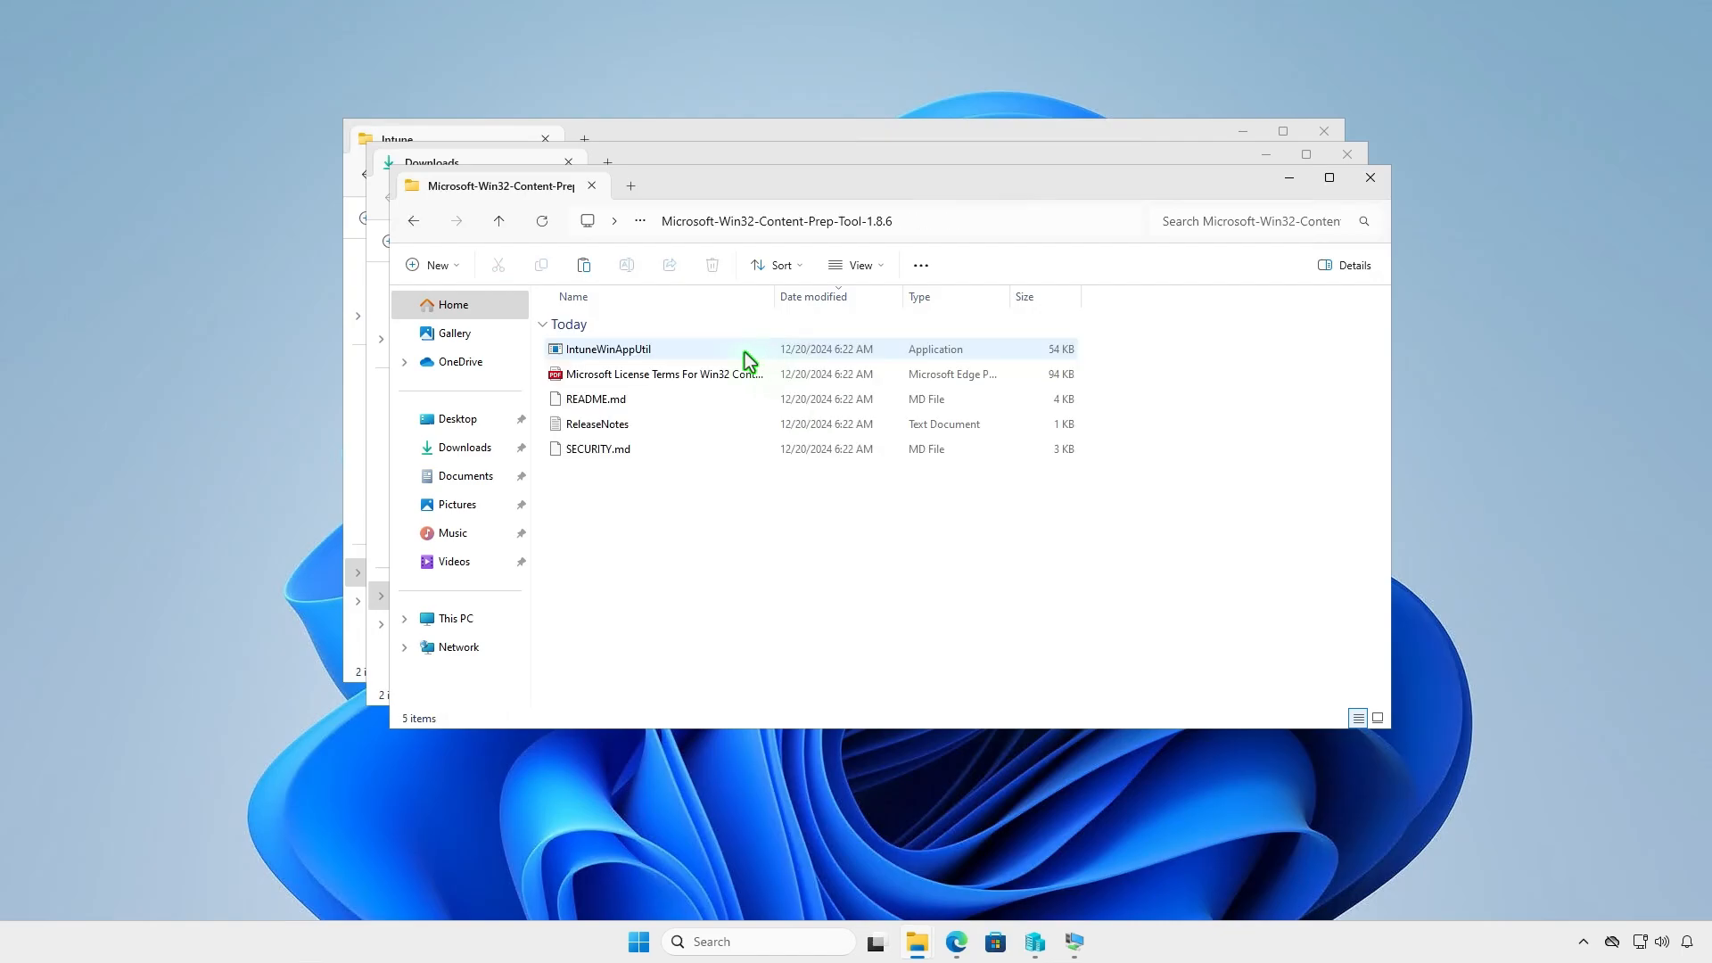
# Step: Copy the IntuneWinAppUtil application from the extracted folder into D:\Intune, closing the extracted and Downloads windows
pyautogui.rightClick(683, 349)
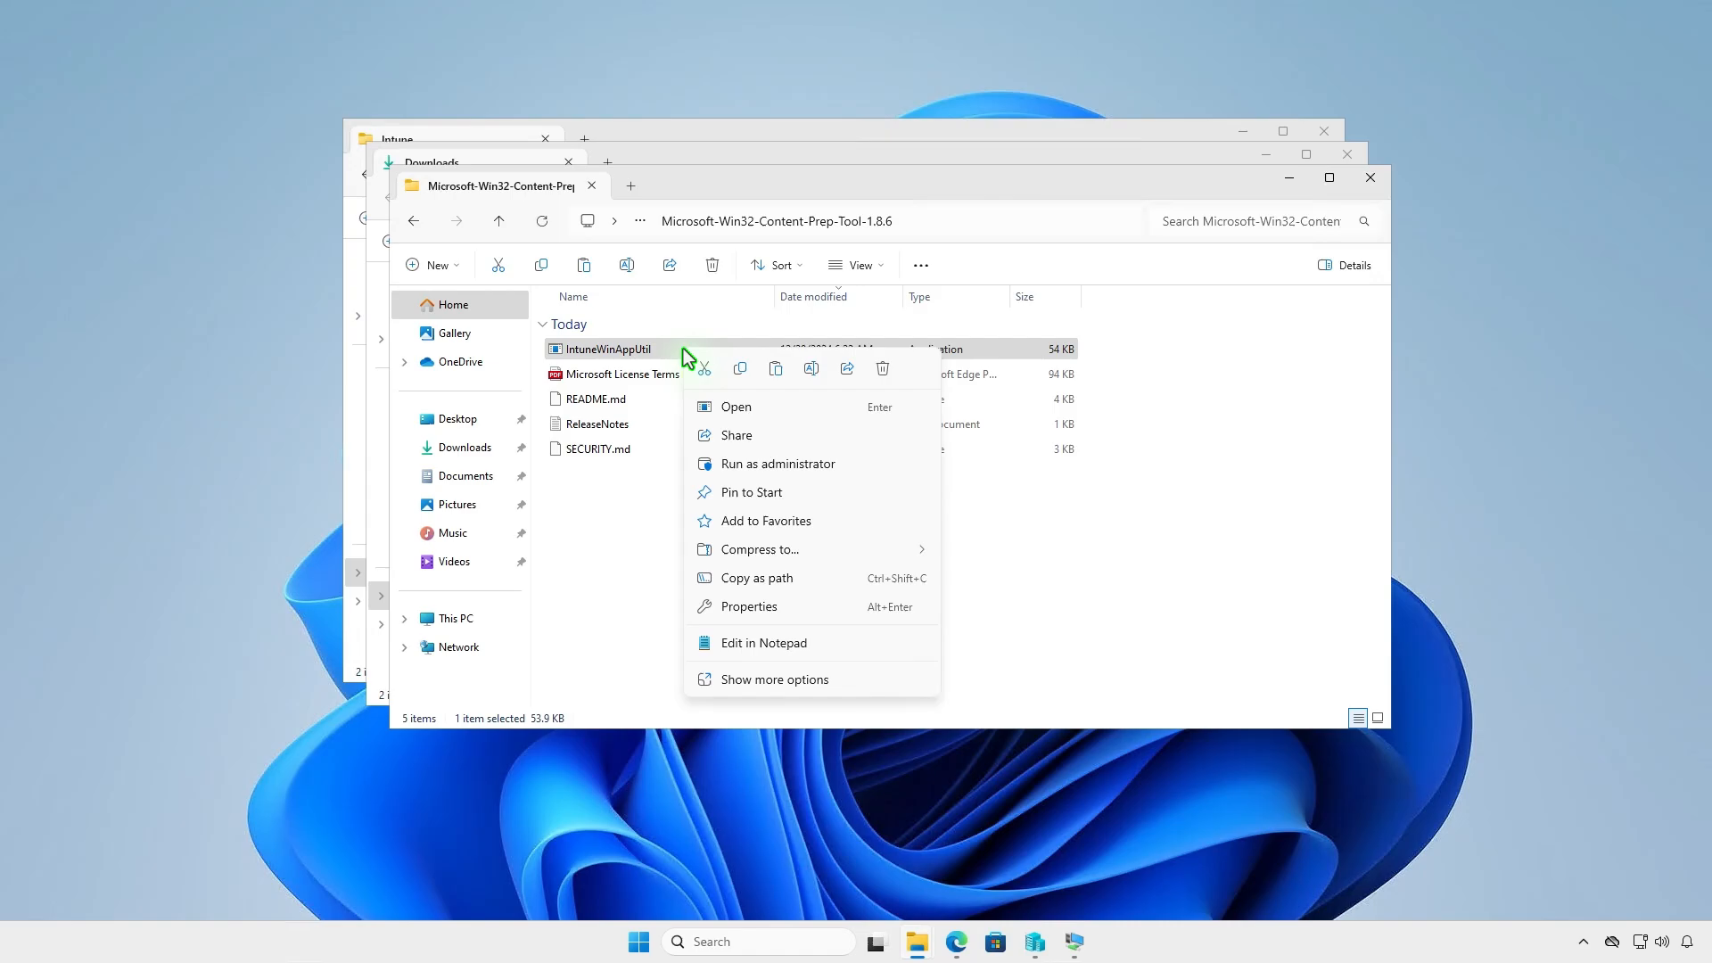
pyautogui.click(736, 373)
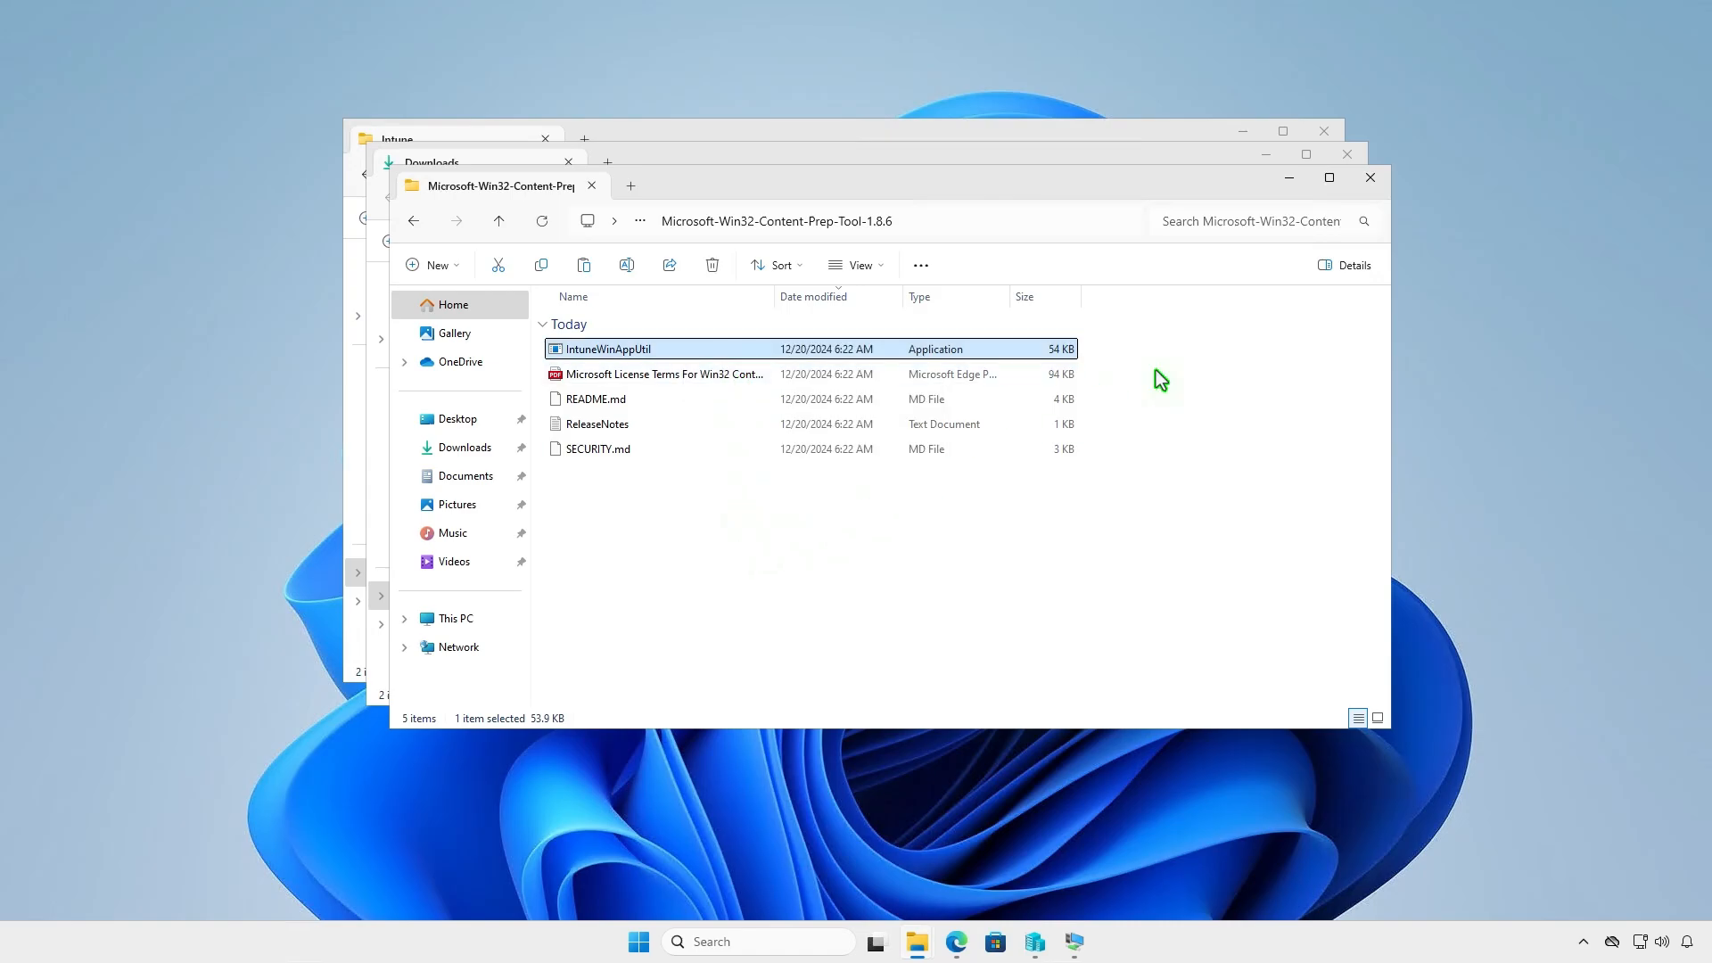
pyautogui.click(1371, 177)
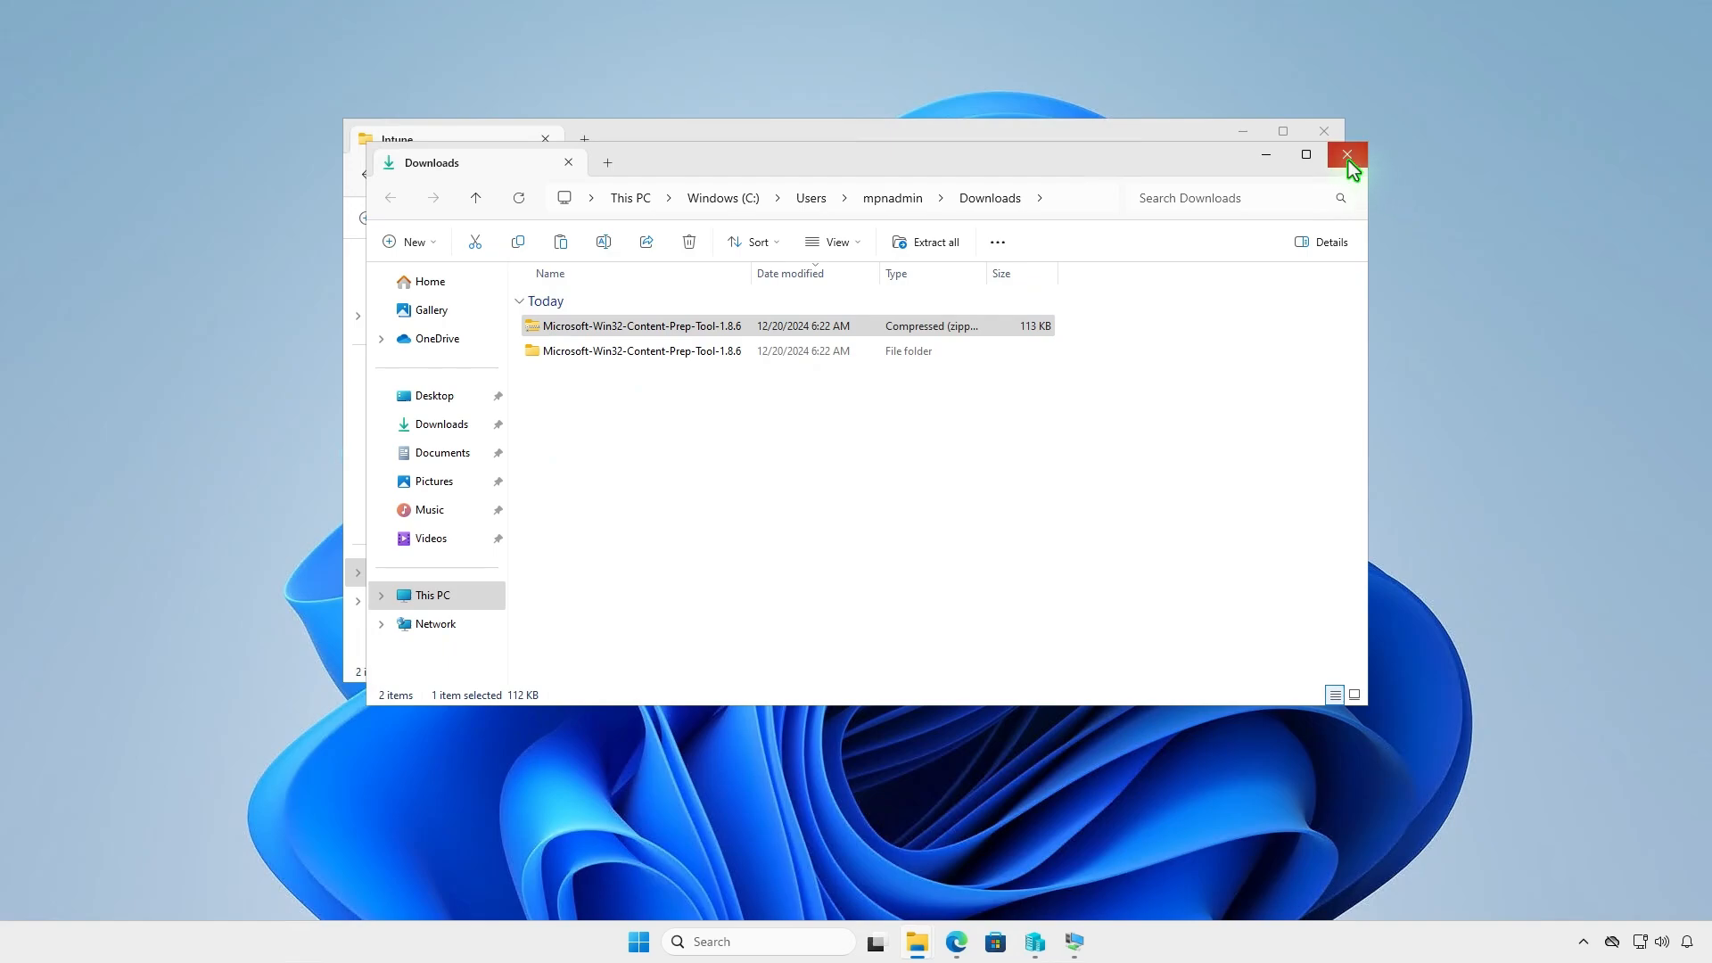
pyautogui.click(1348, 156)
pyautogui.rightClick(615, 391)
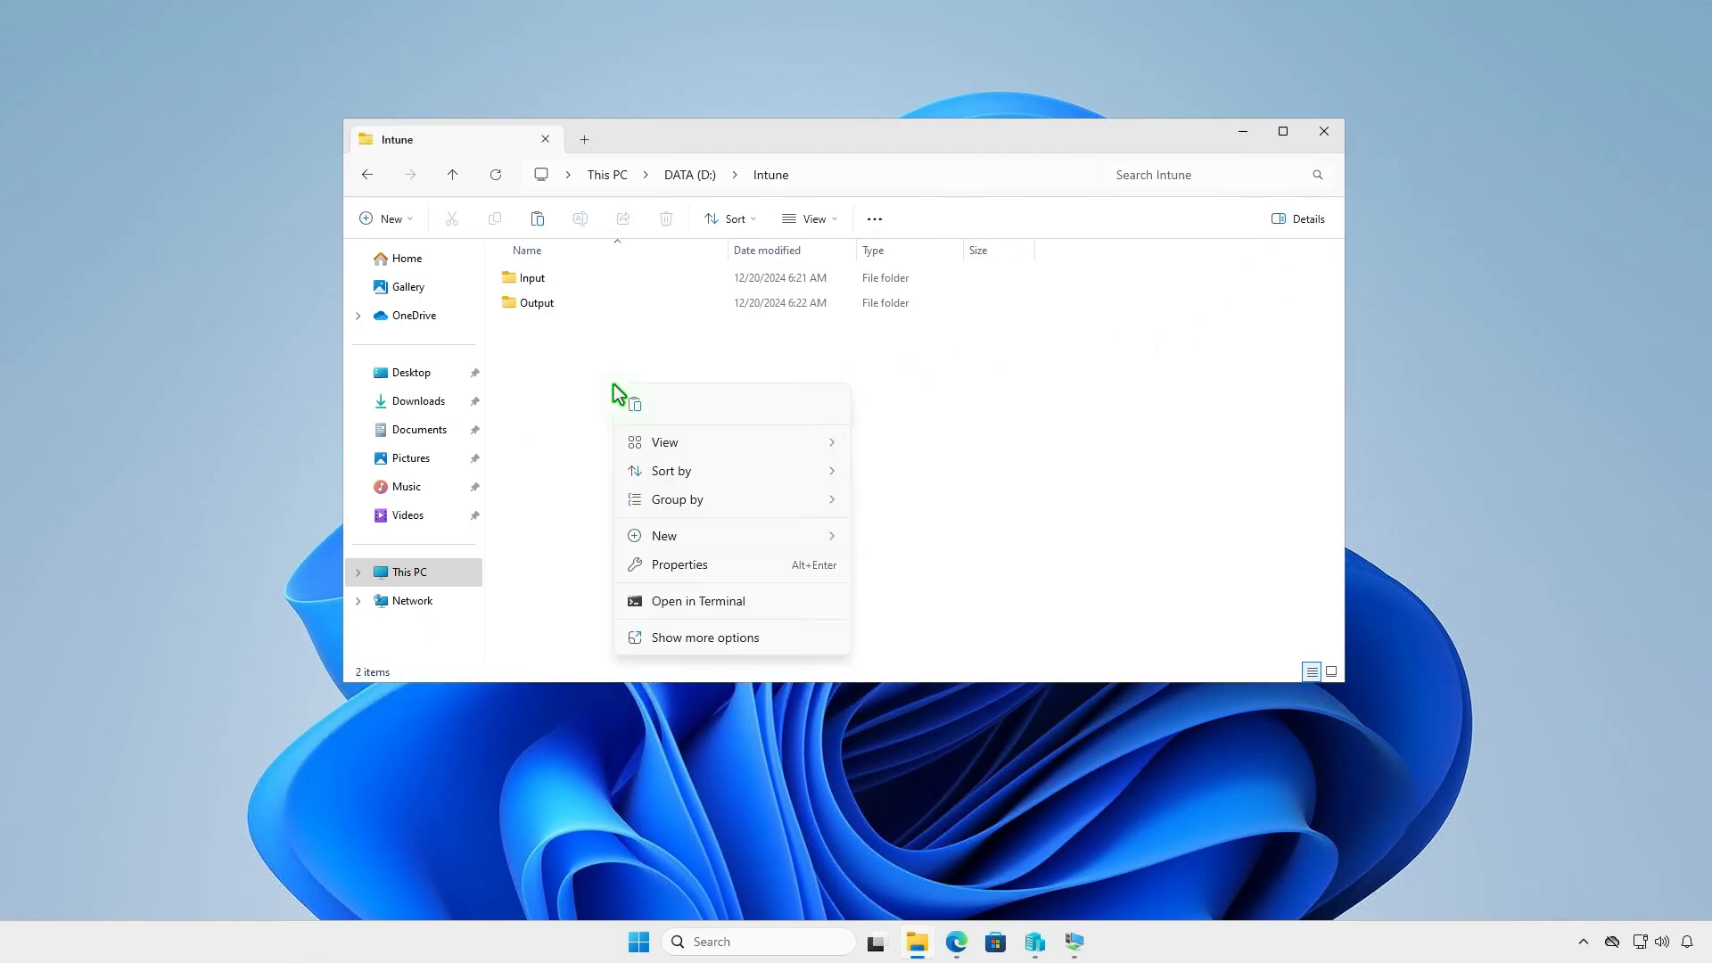
pyautogui.click(639, 416)
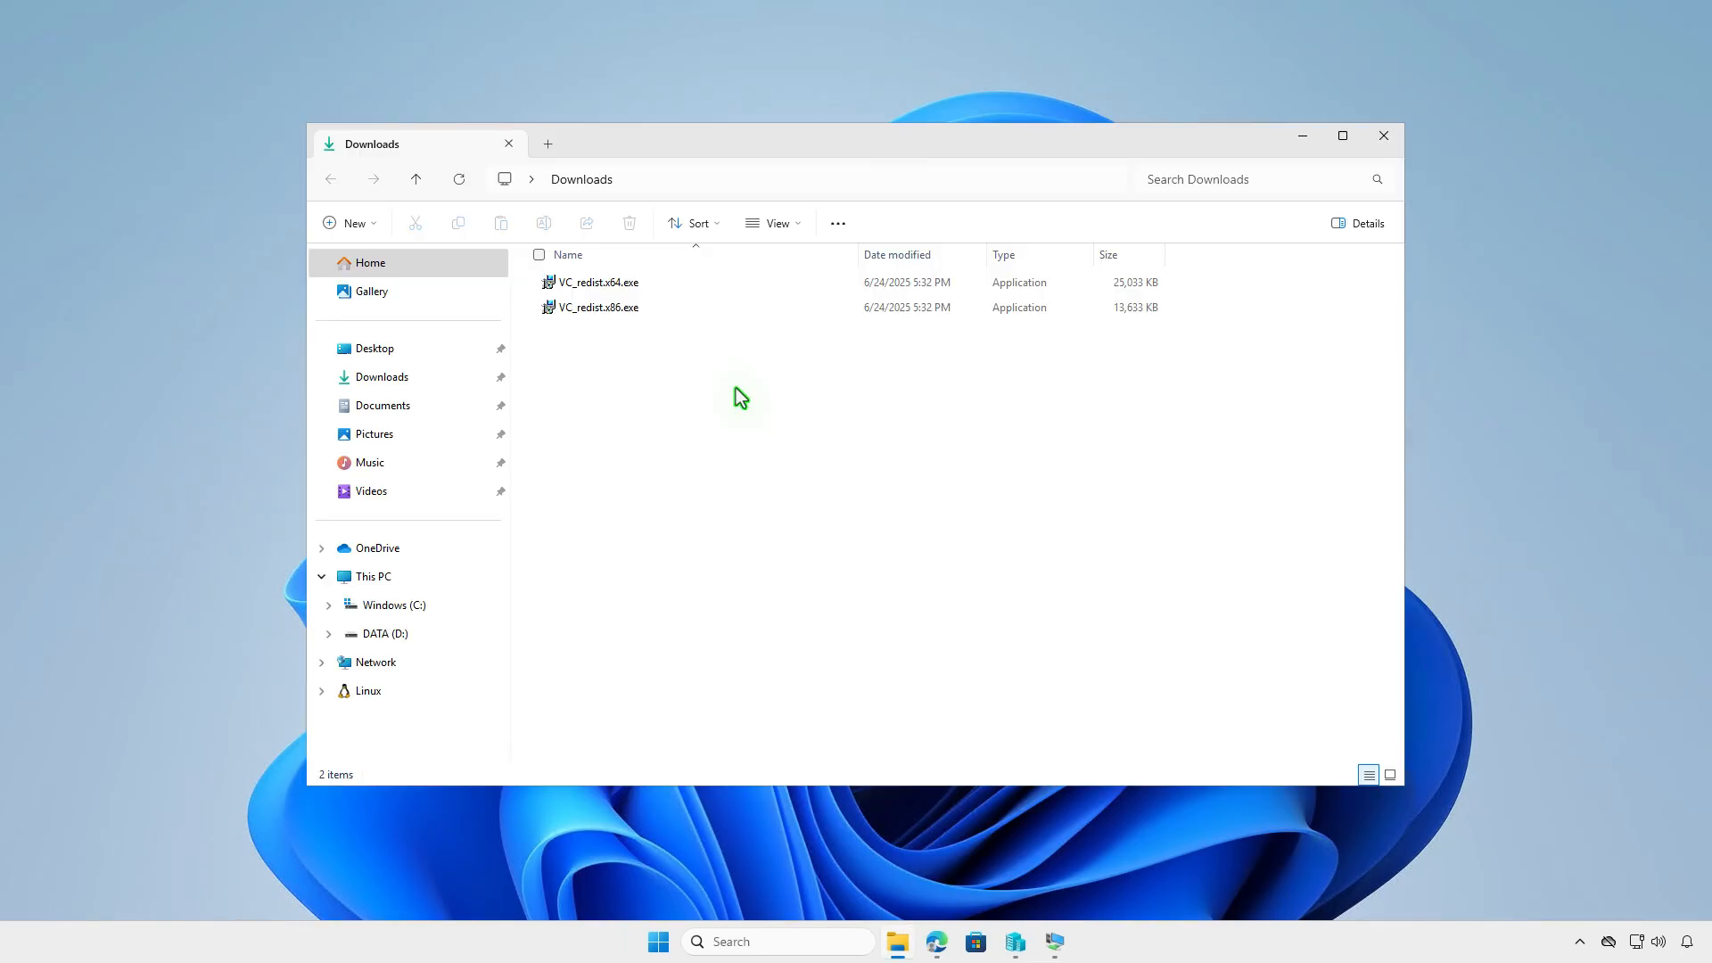
# Step: Copy VC_redist.x64.exe and VC_redist.x86.exe from Downloads into D:\Intune\Input and return to the Intune folder
pyautogui.moveTo(736, 388); pyautogui.dragTo(660, 291)
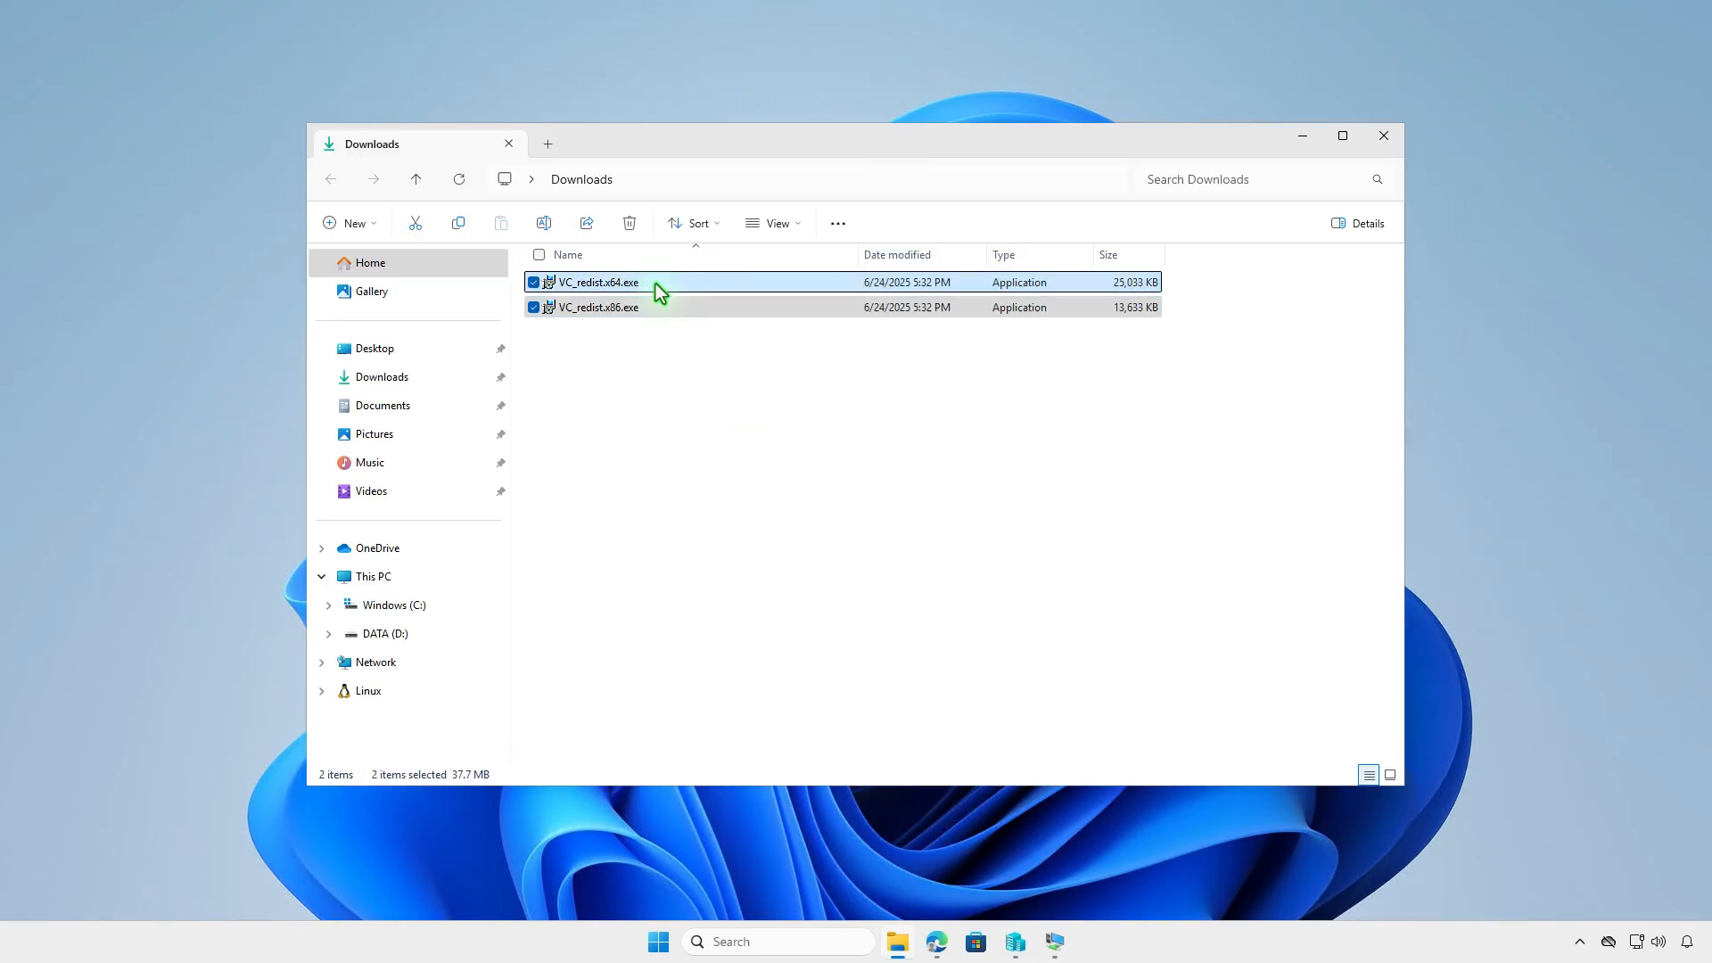
pyautogui.rightClick(660, 291)
pyautogui.click(736, 318)
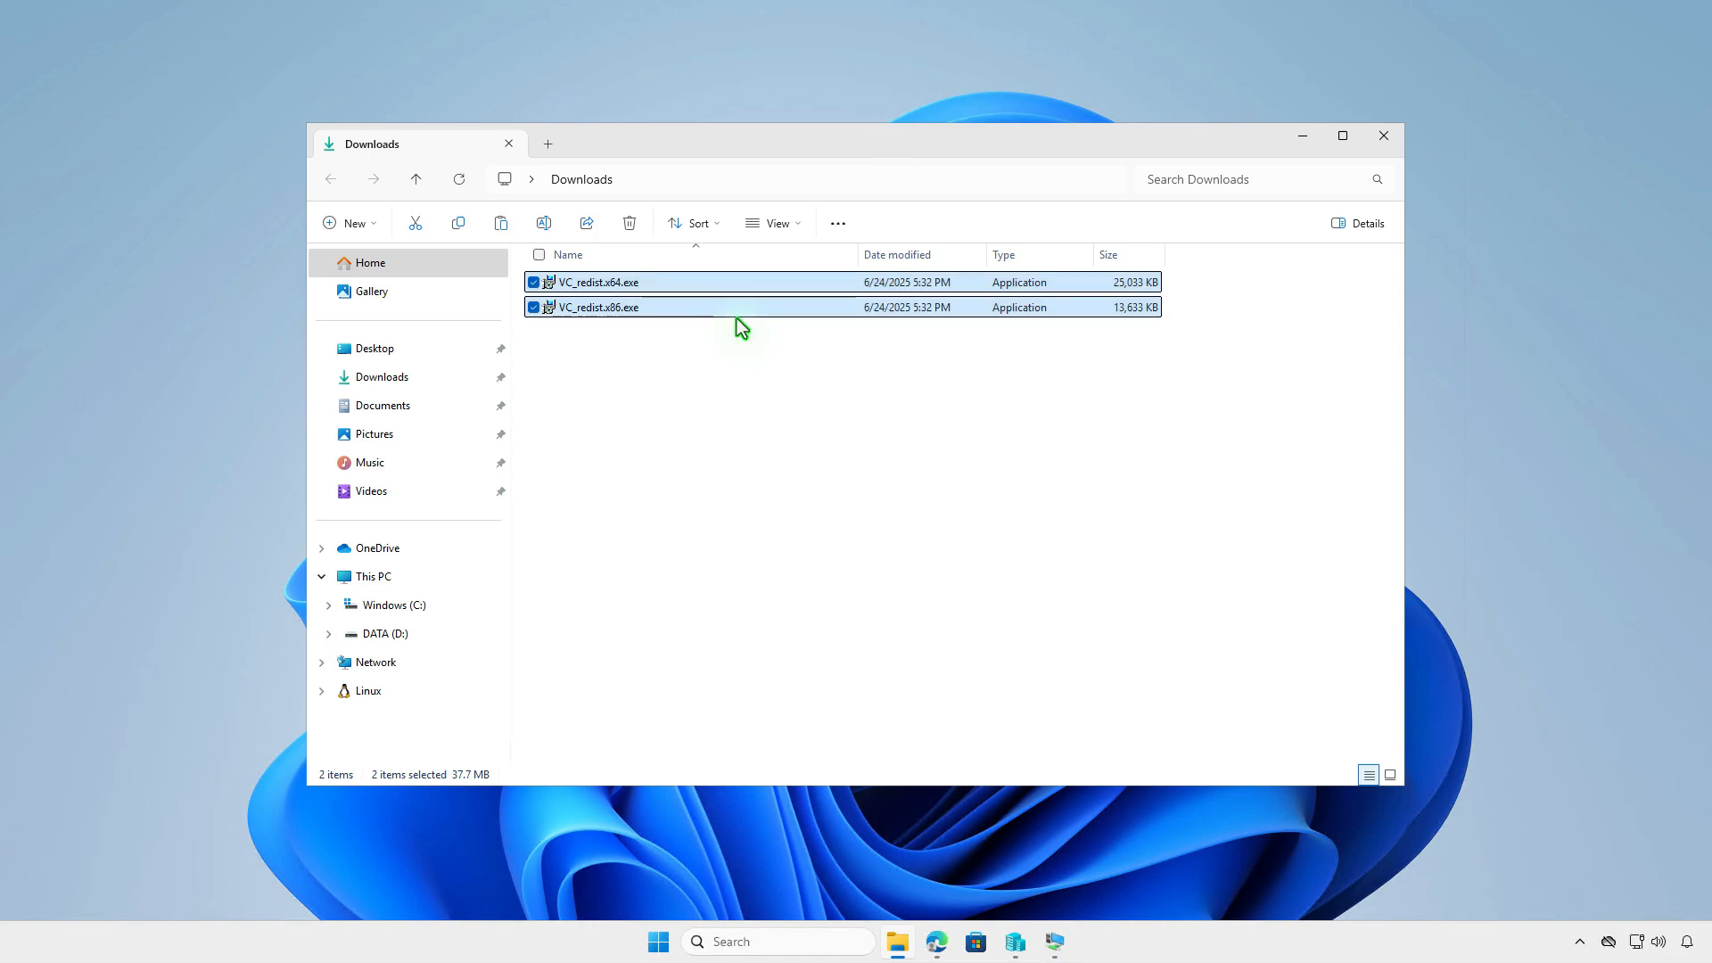
pyautogui.click(356, 576)
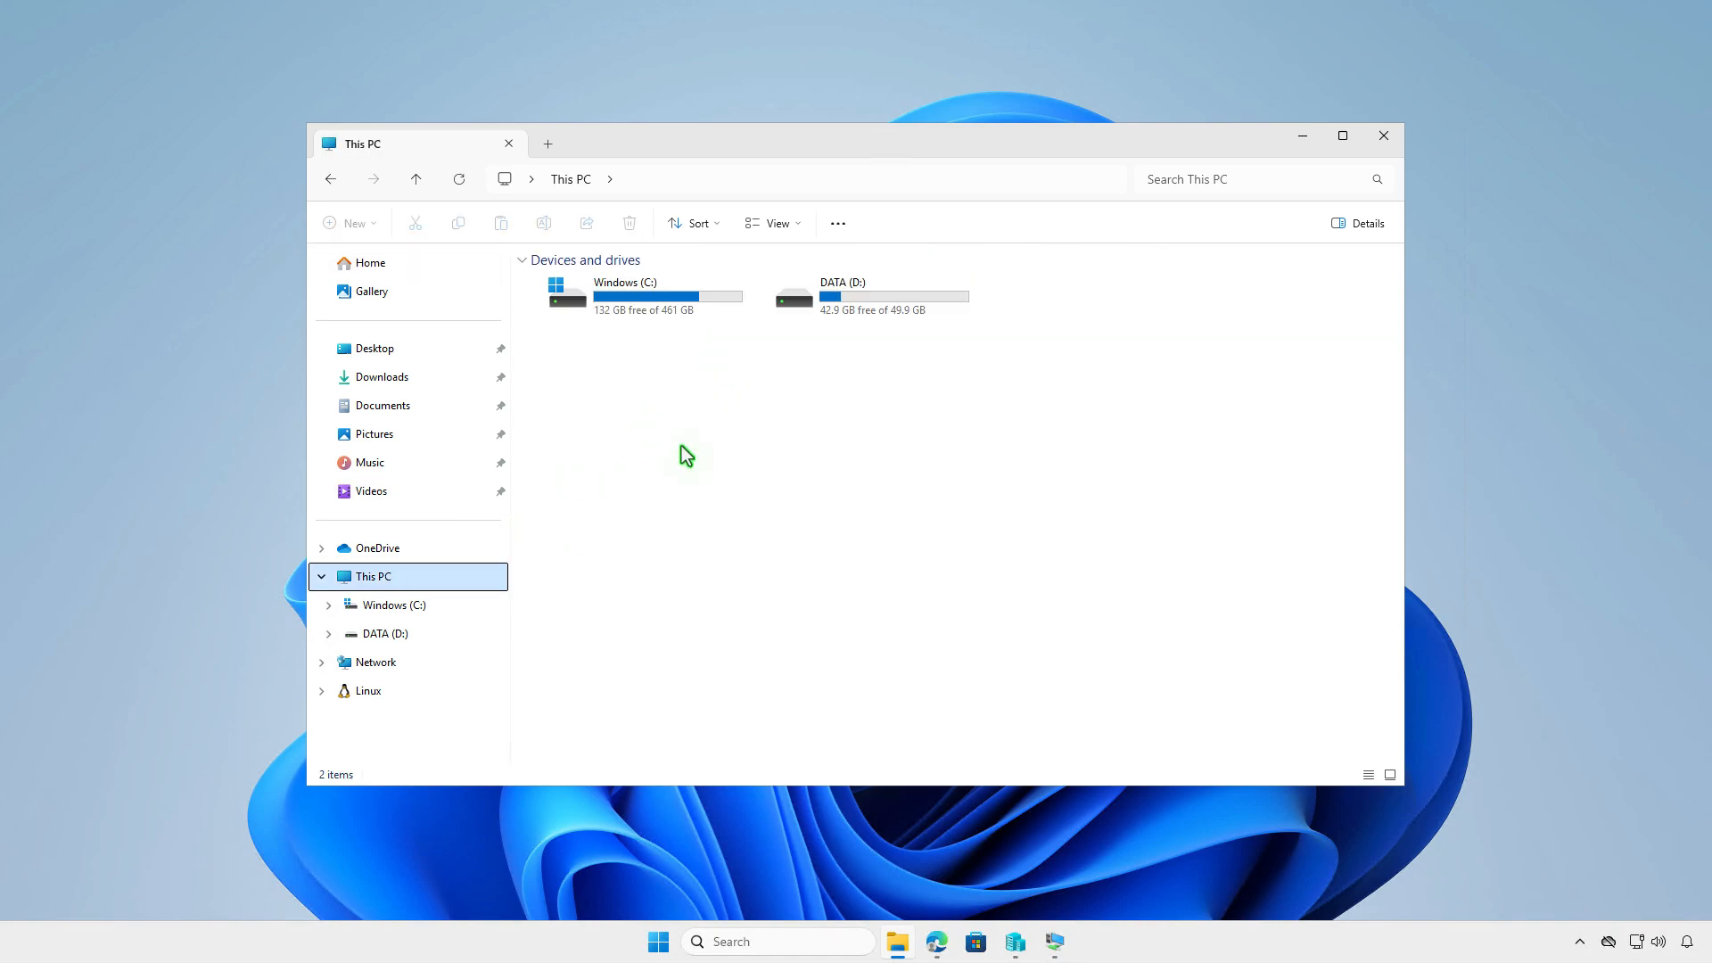
pyautogui.doubleClick(885, 309)
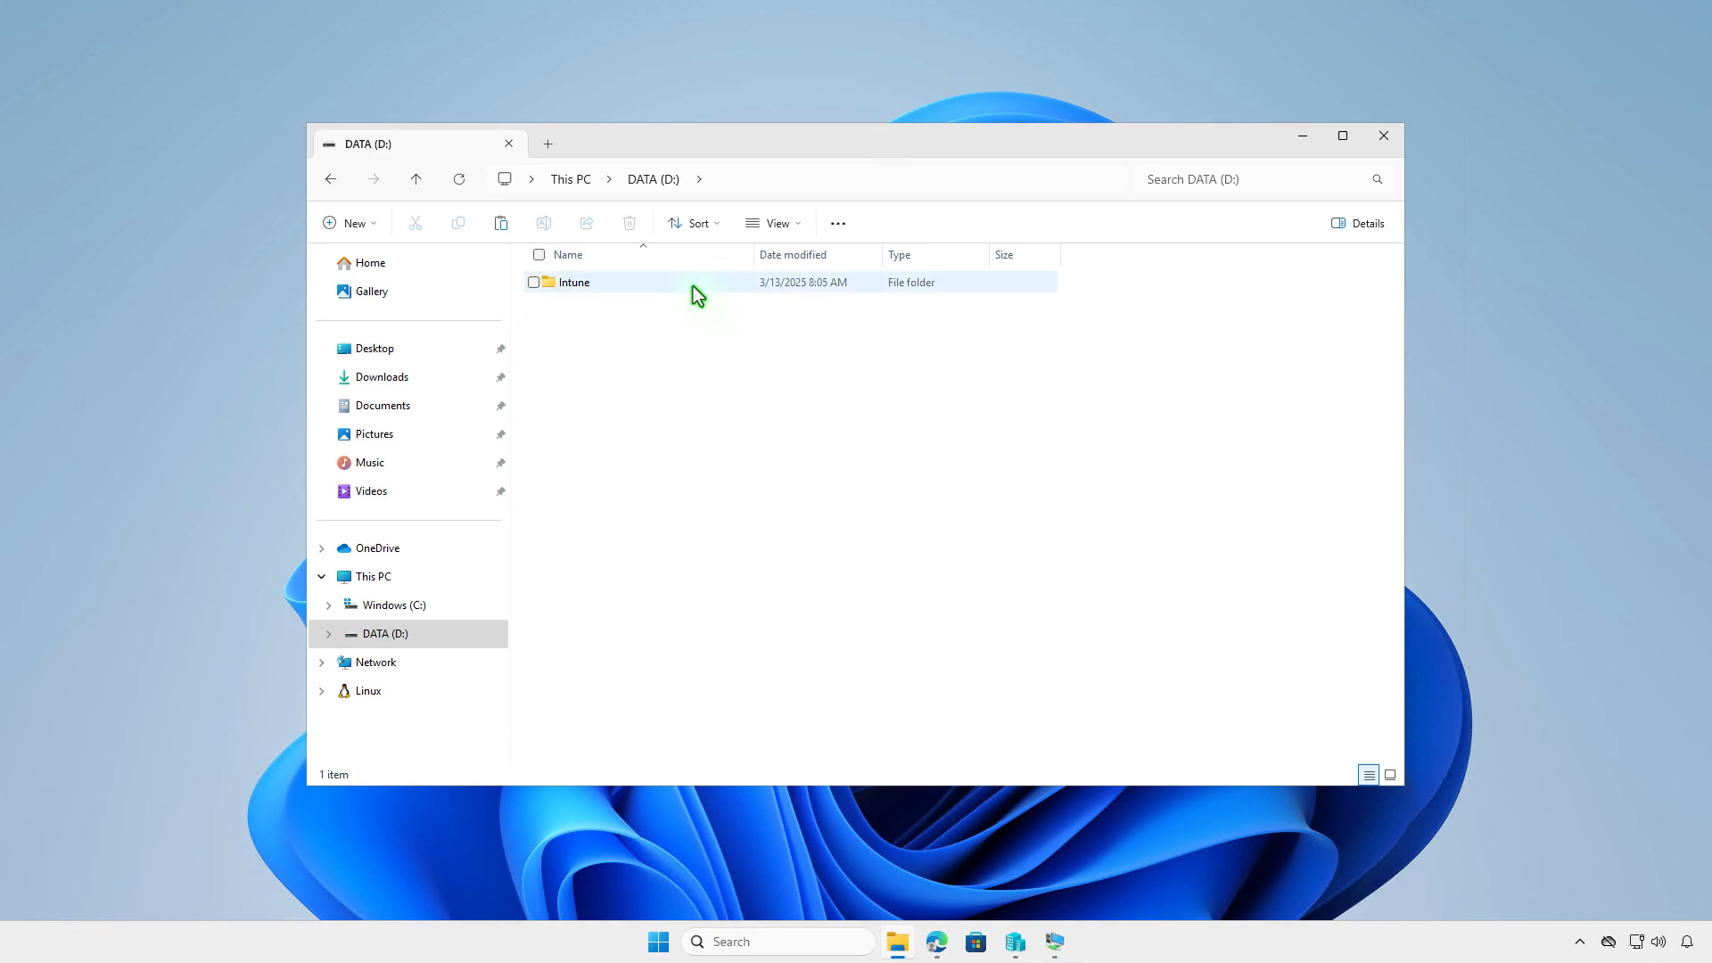
pyautogui.doubleClick(696, 287)
pyautogui.doubleClick(696, 287)
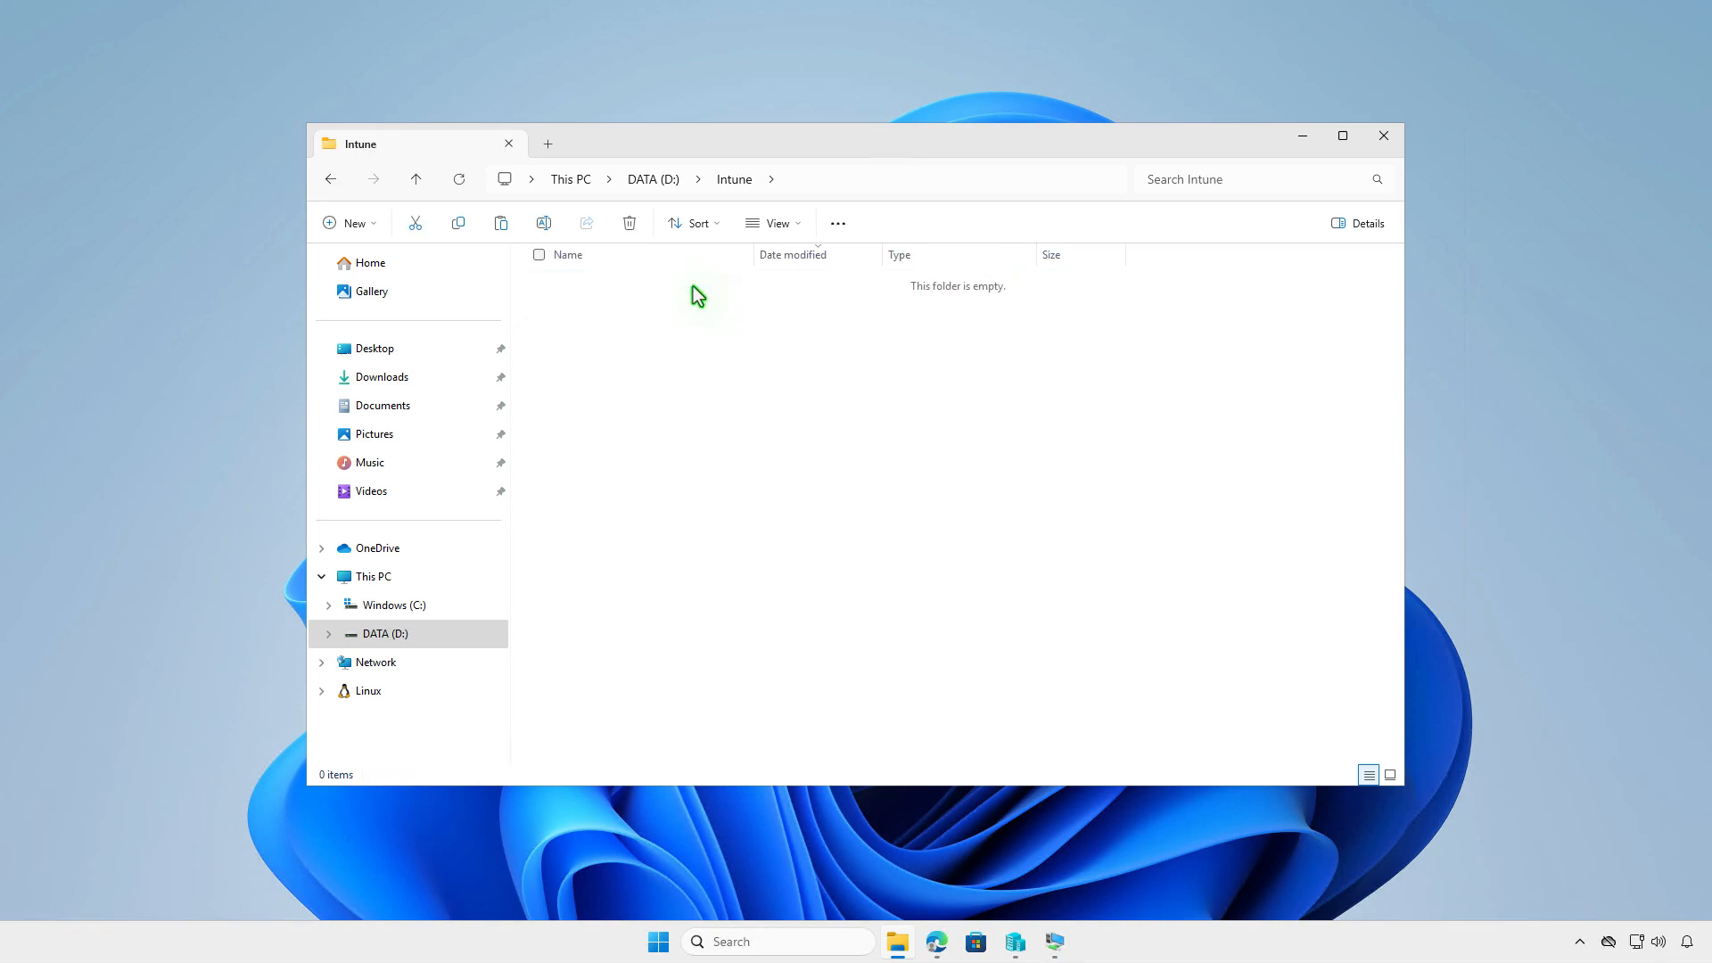
pyautogui.rightClick(695, 328)
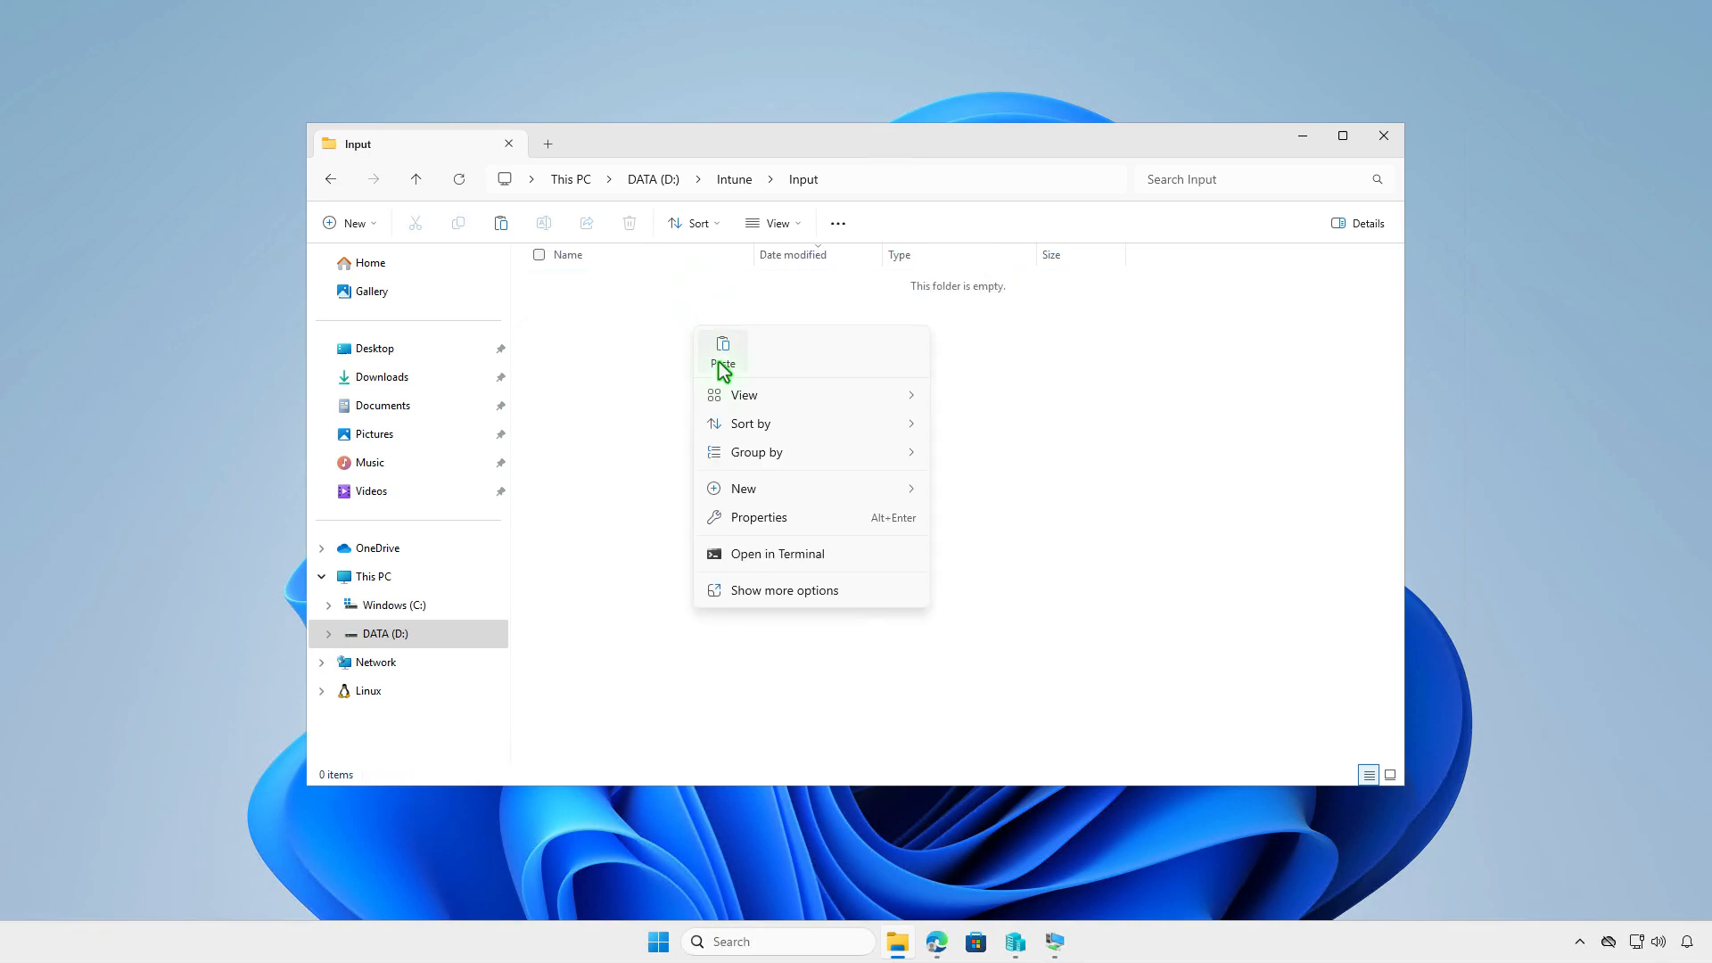
pyautogui.click(720, 361)
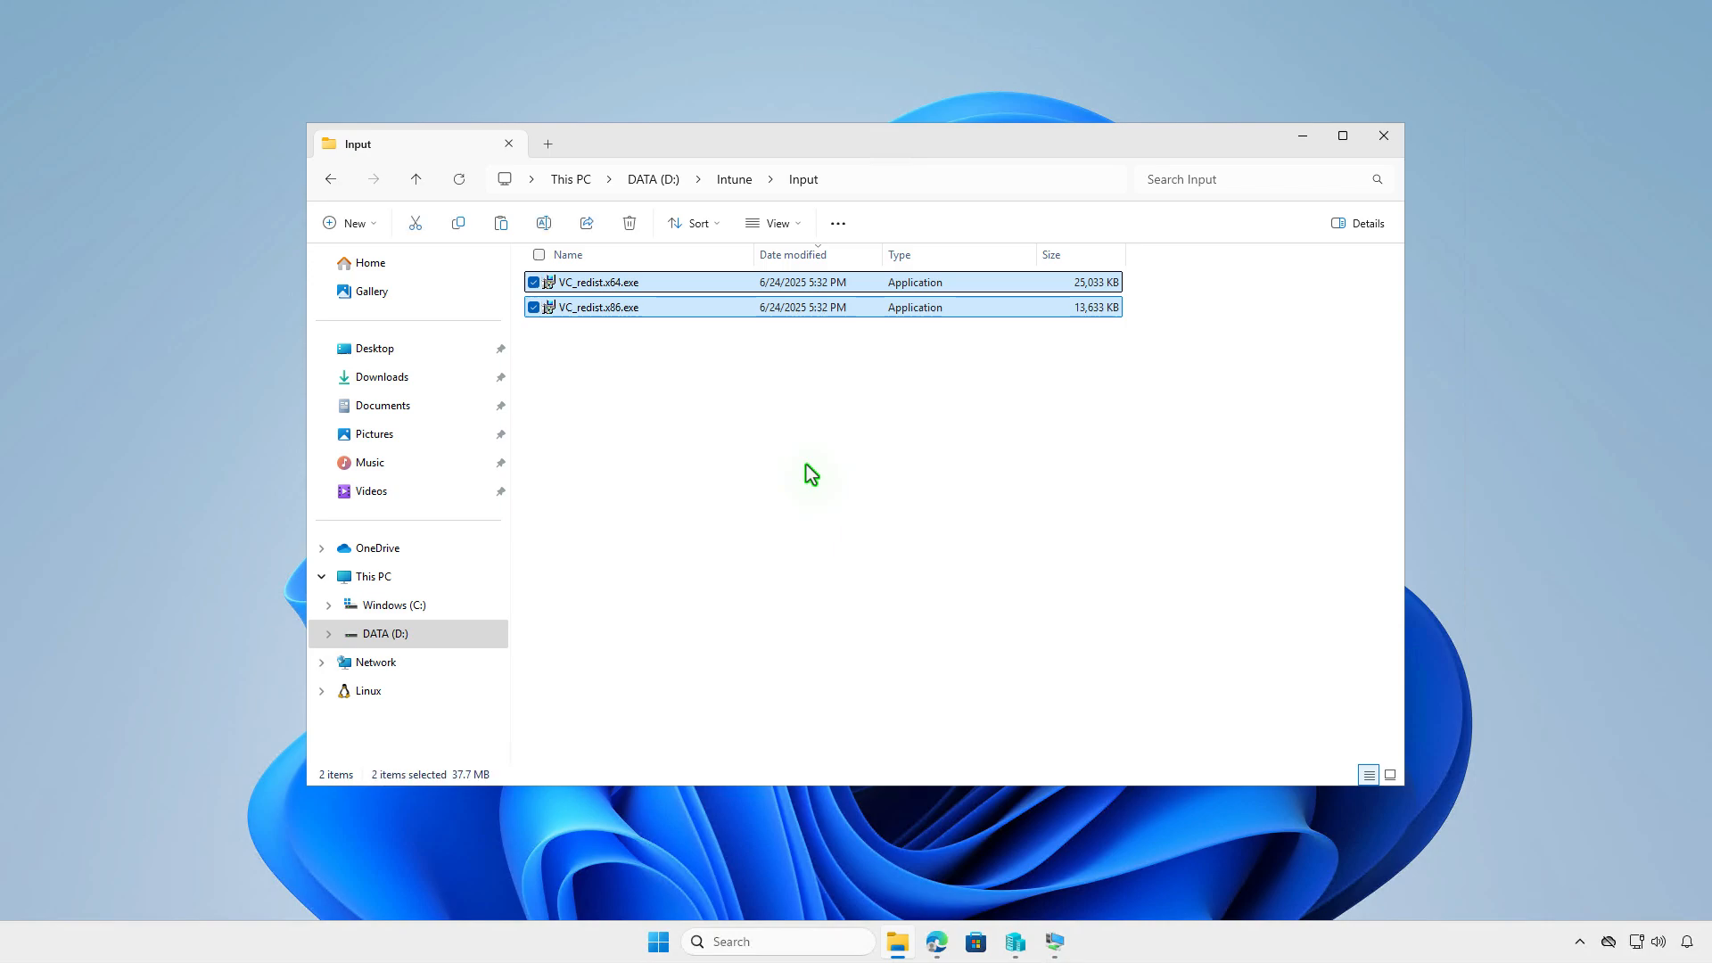
pyautogui.click(734, 183)
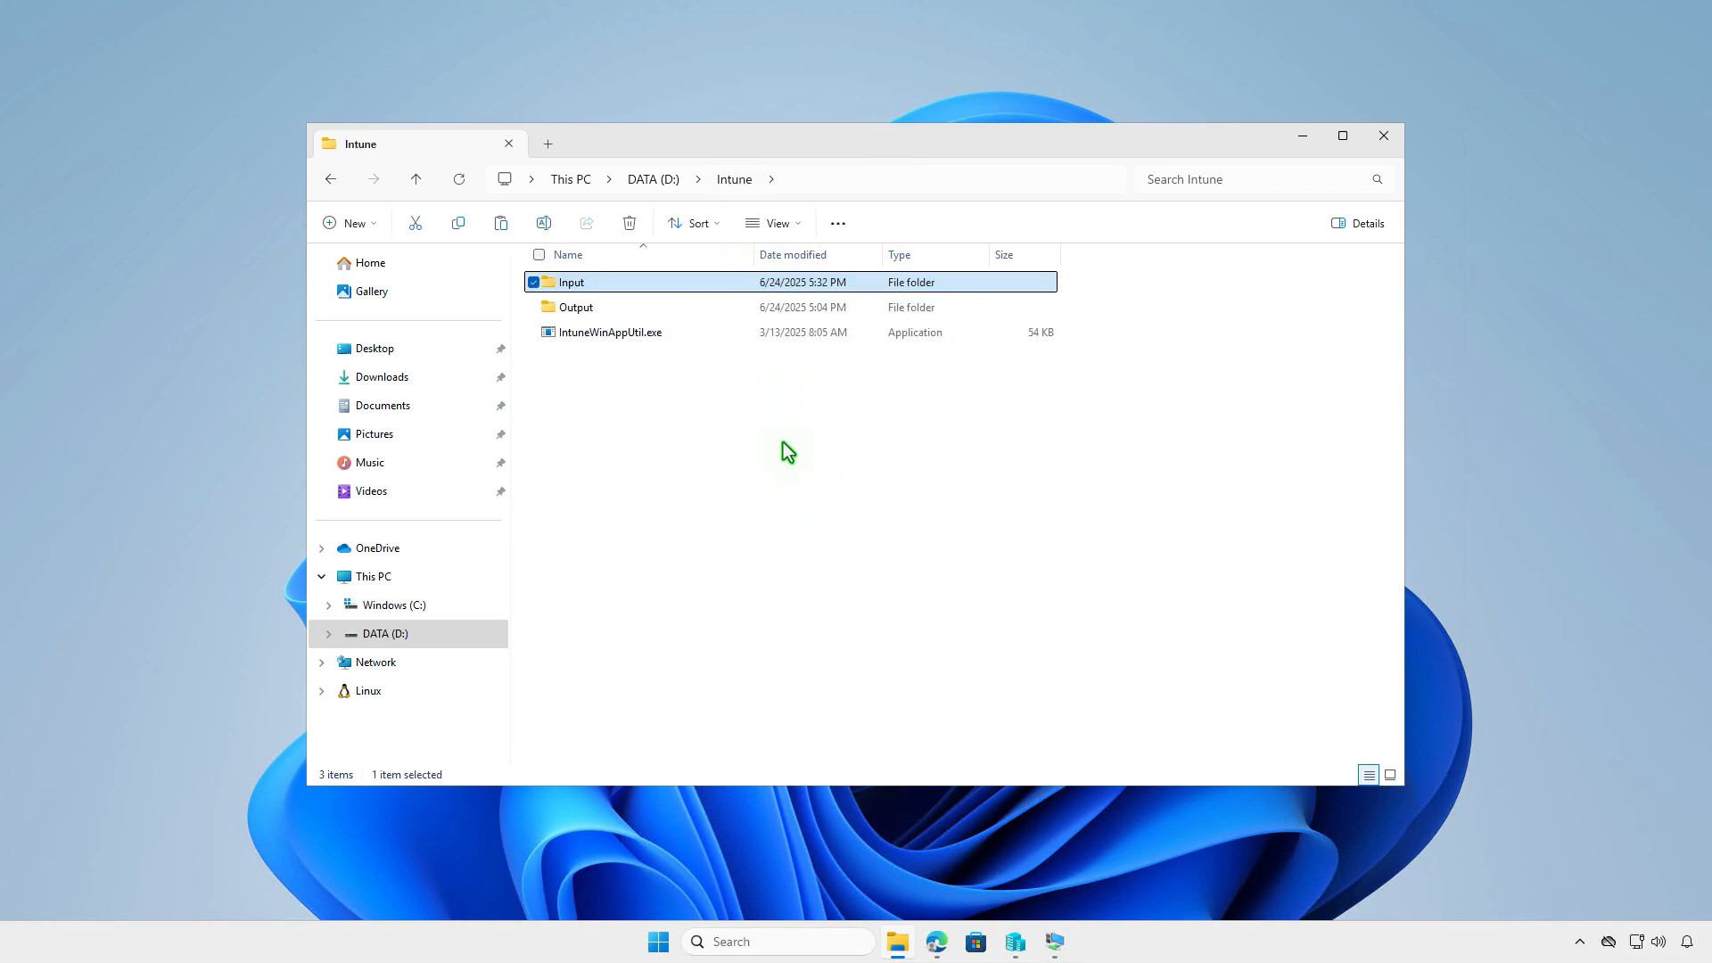
pyautogui.click(784, 442)
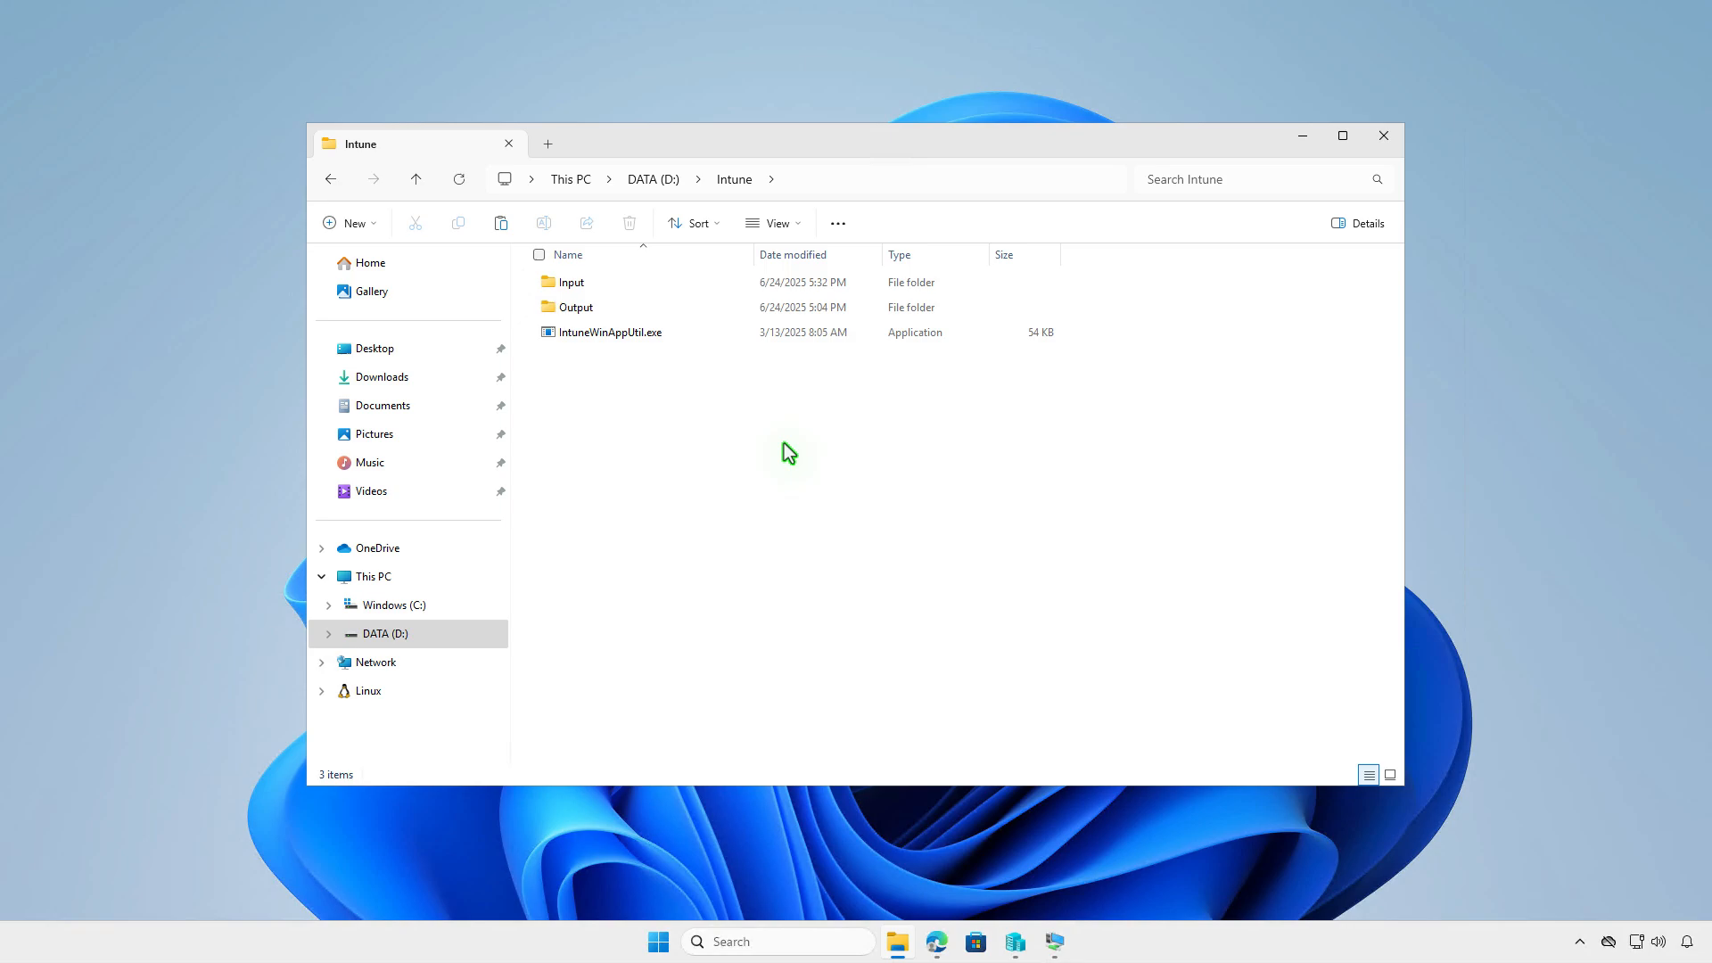
# Step: Run IntuneWinAppUtil.exe and specify the copied path "D:\Intune\Input" as the source folder
pyautogui.doubleClick(687, 339)
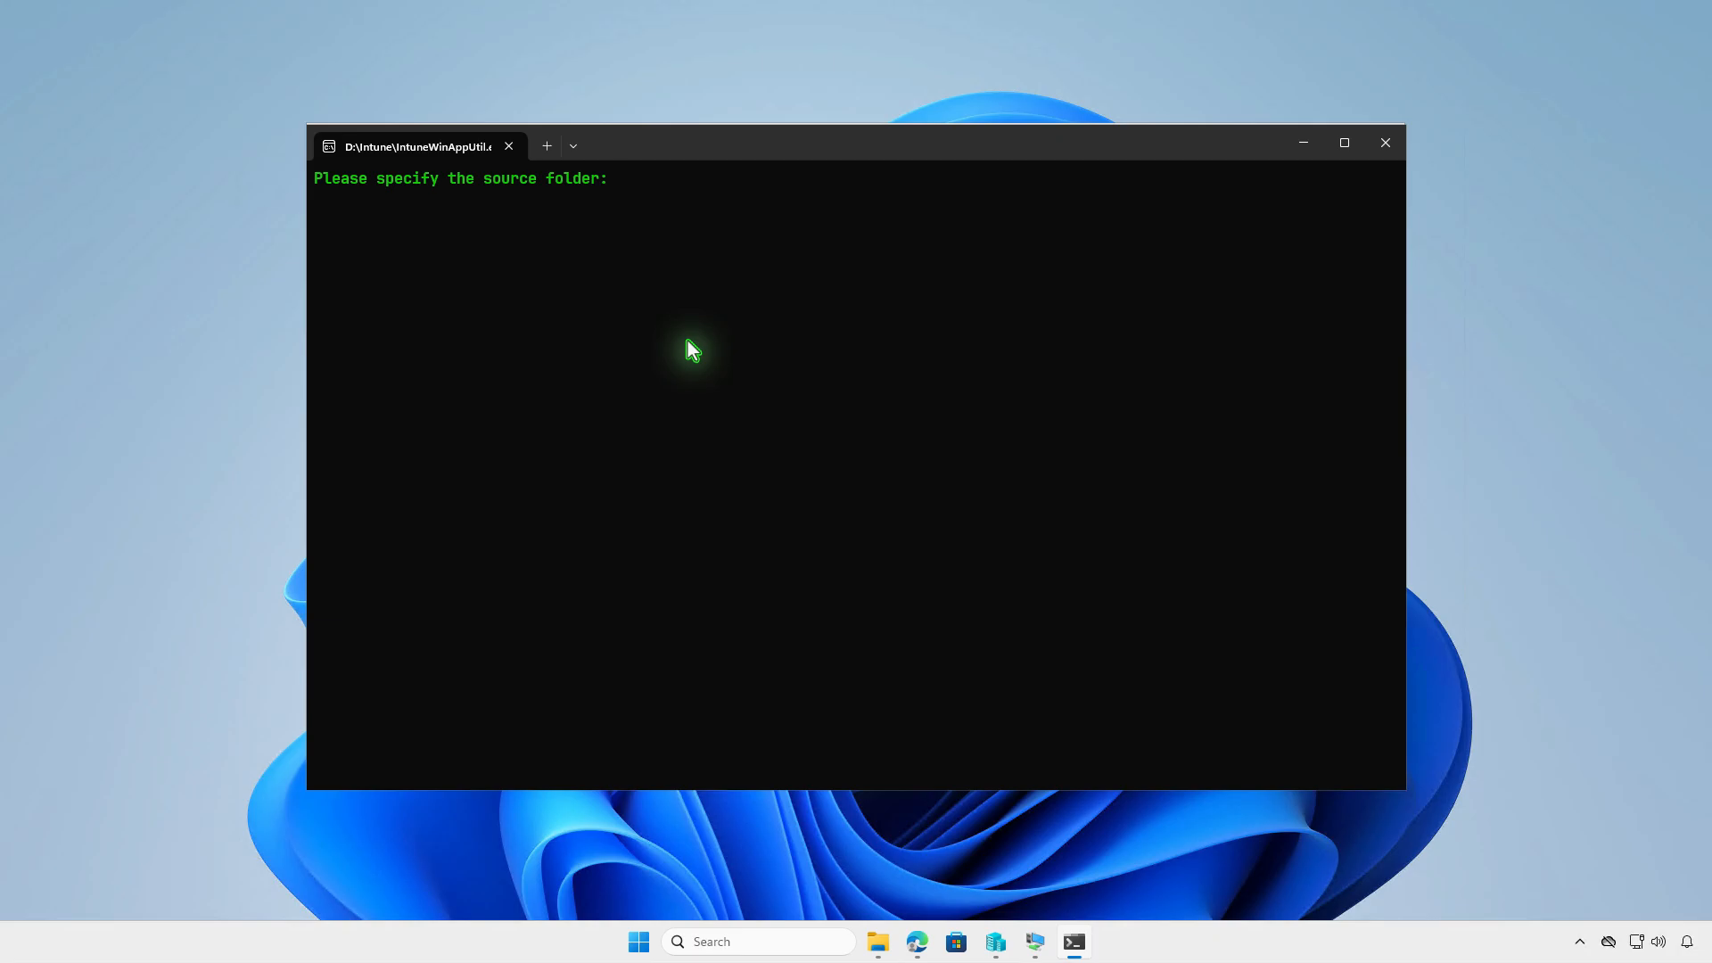
pyautogui.click(879, 940)
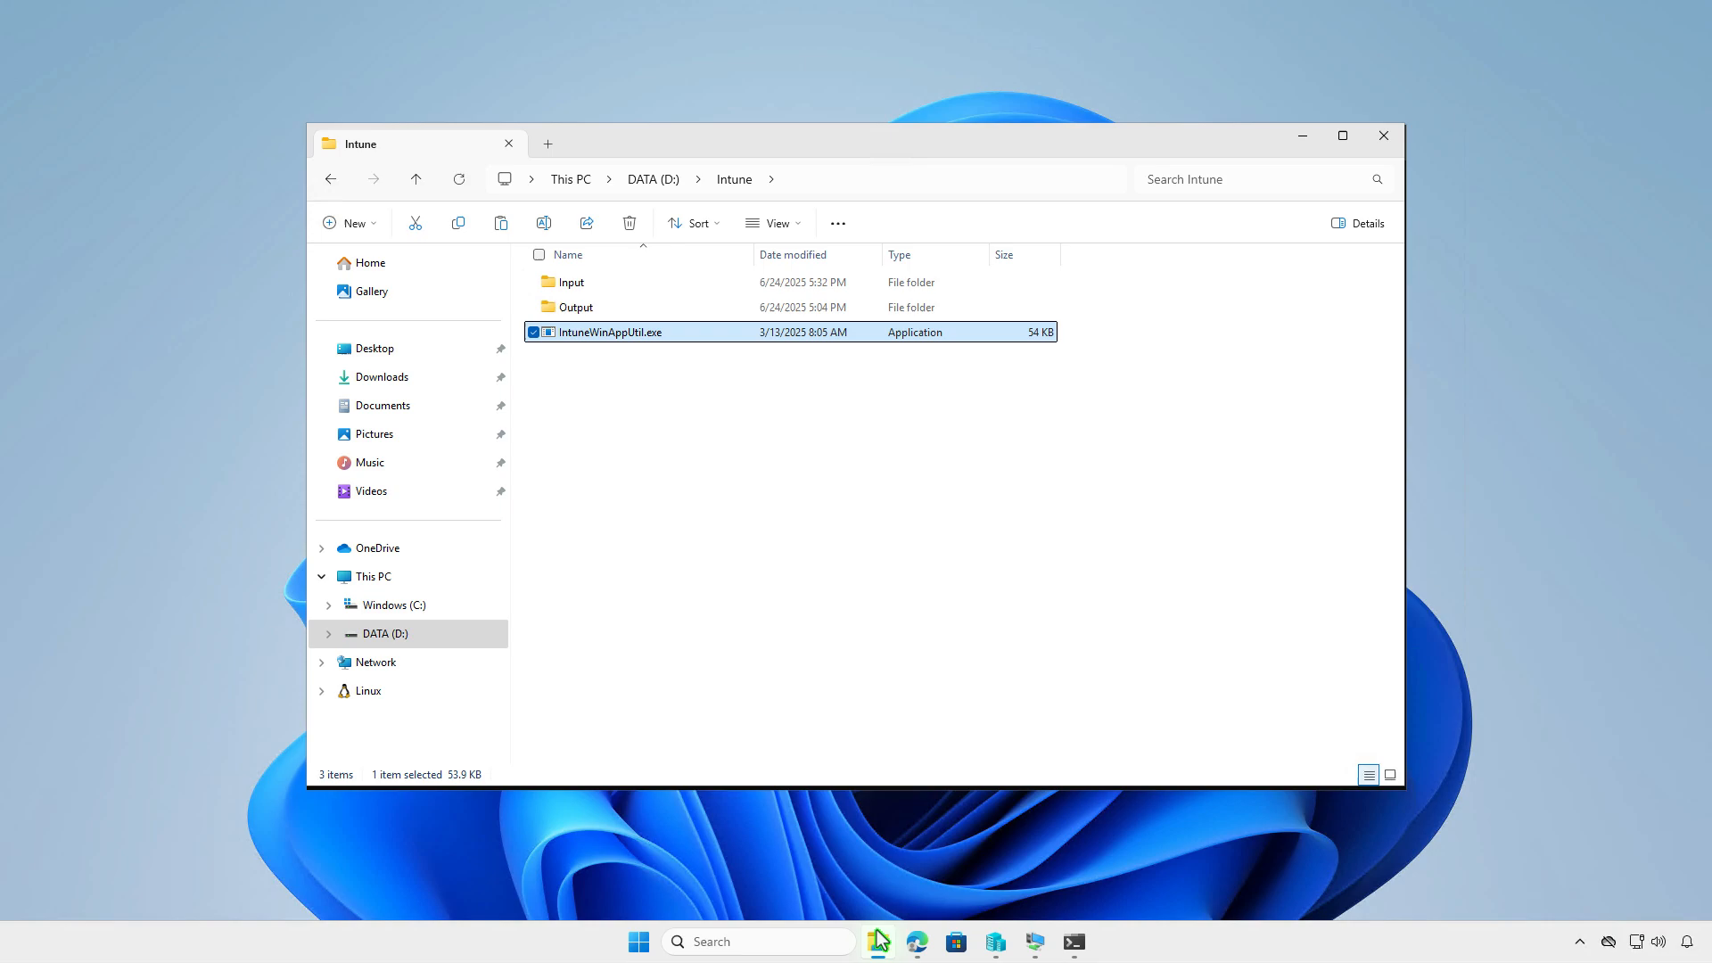
pyautogui.click(713, 282)
pyautogui.rightClick(713, 282)
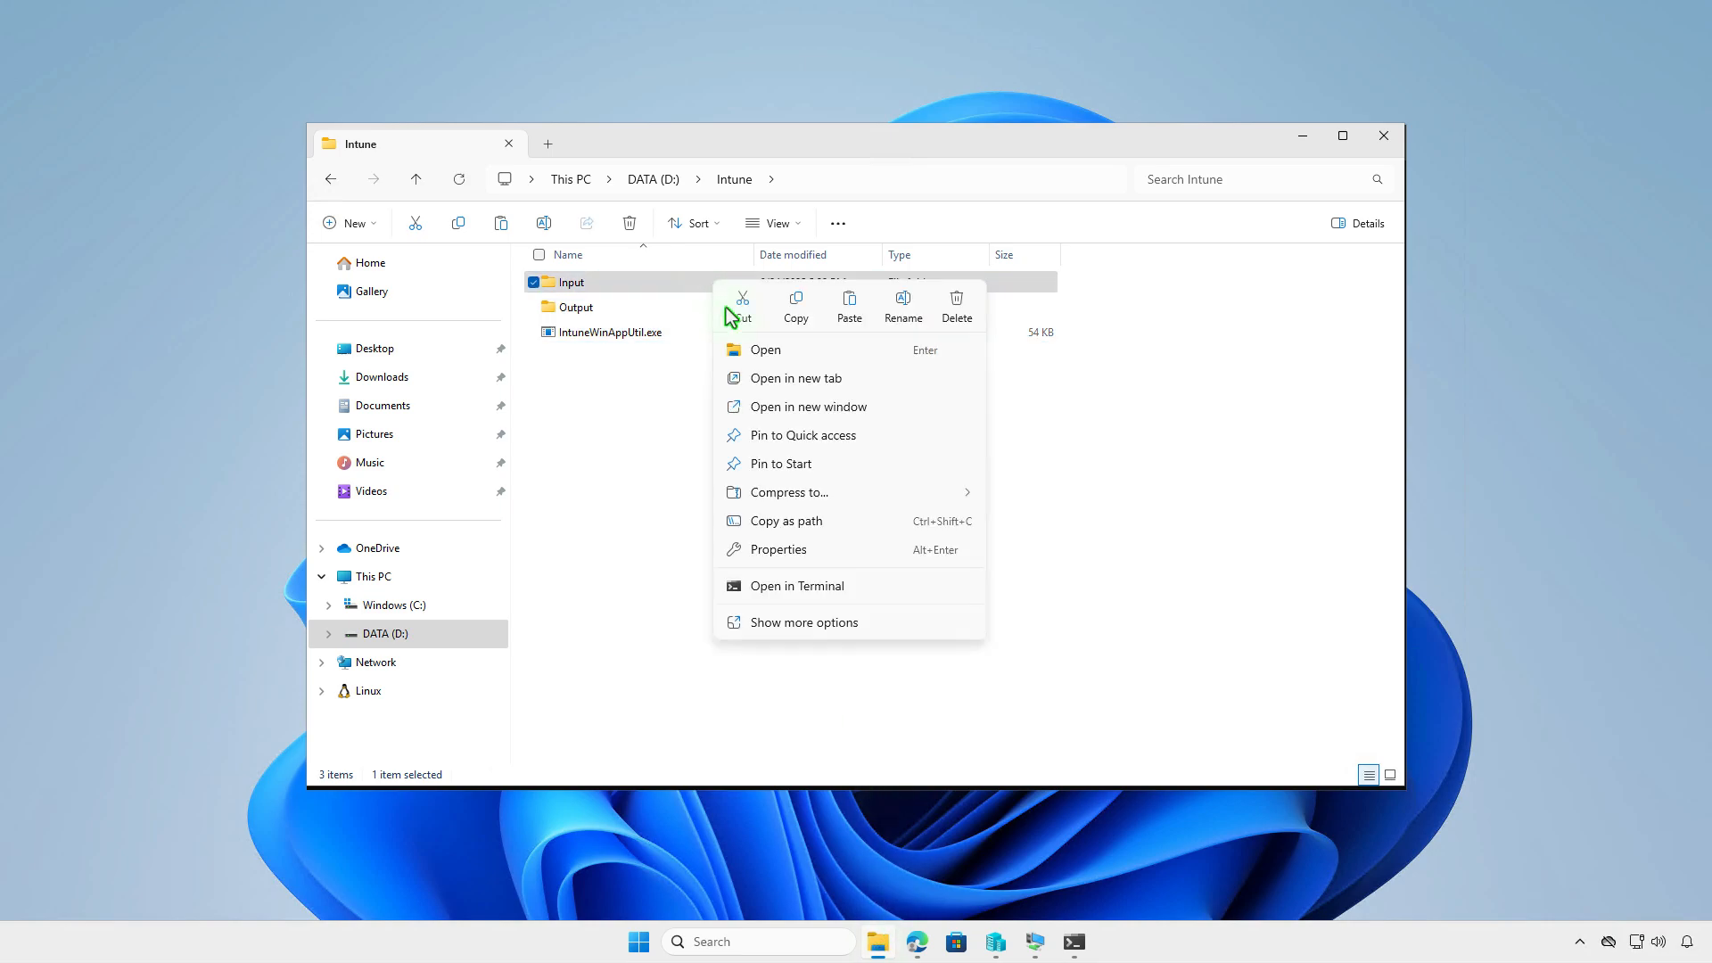
pyautogui.click(836, 521)
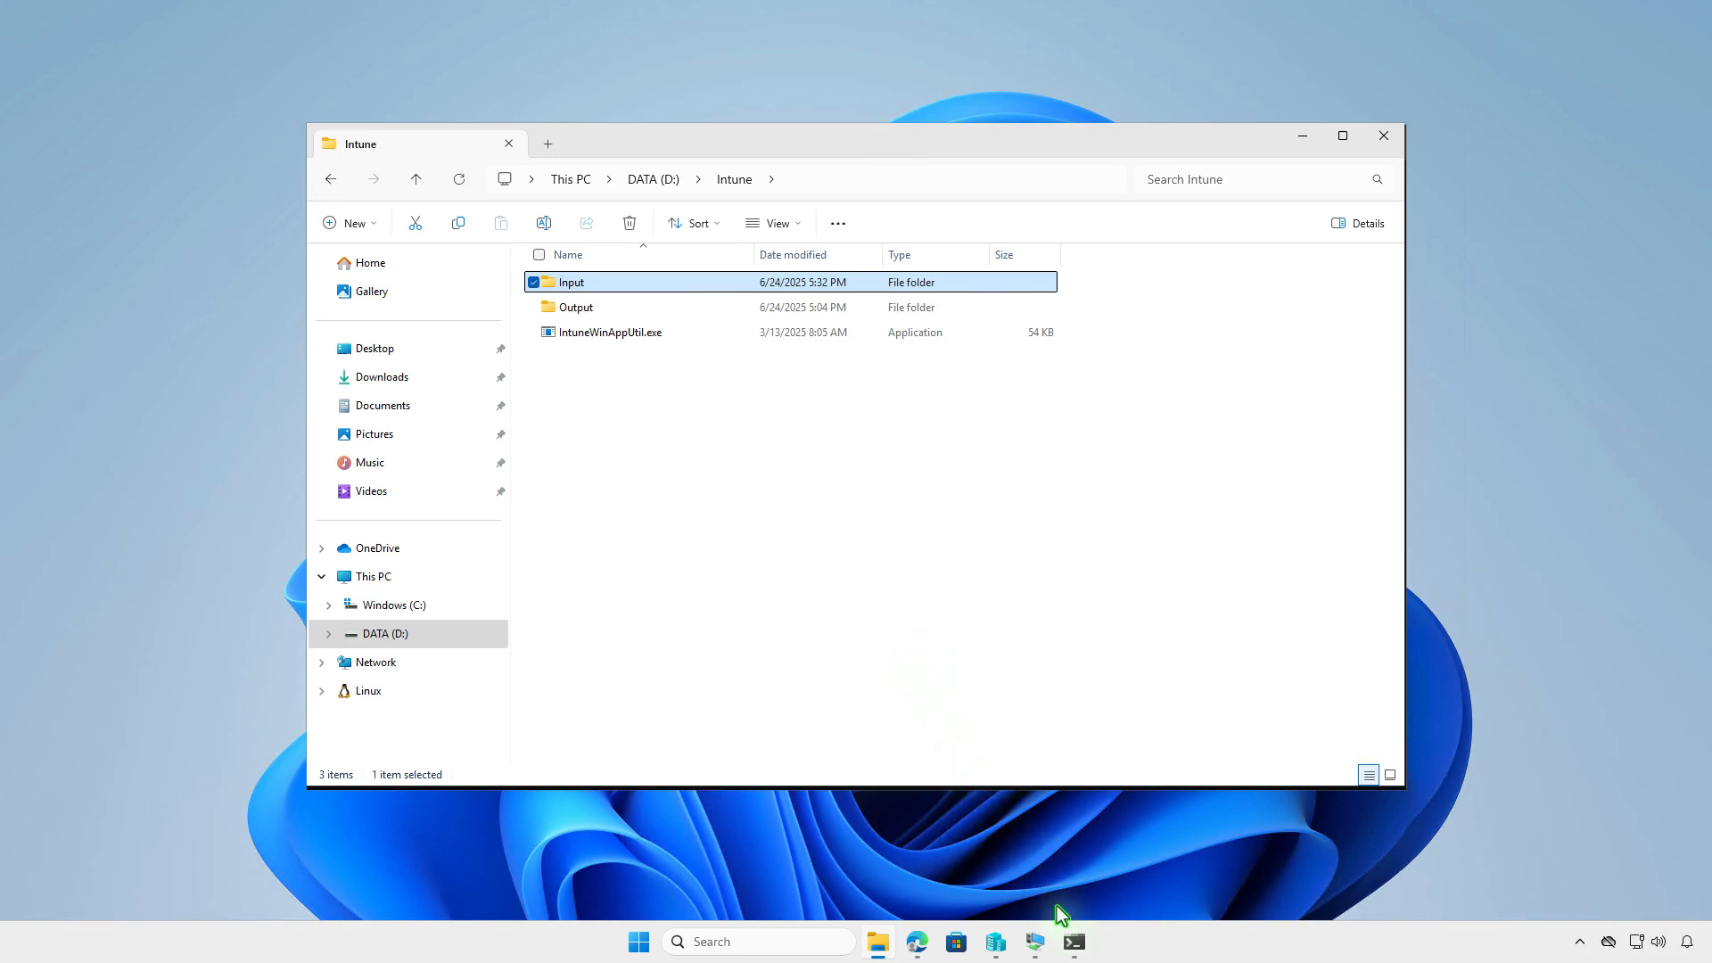
pyautogui.click(1073, 942)
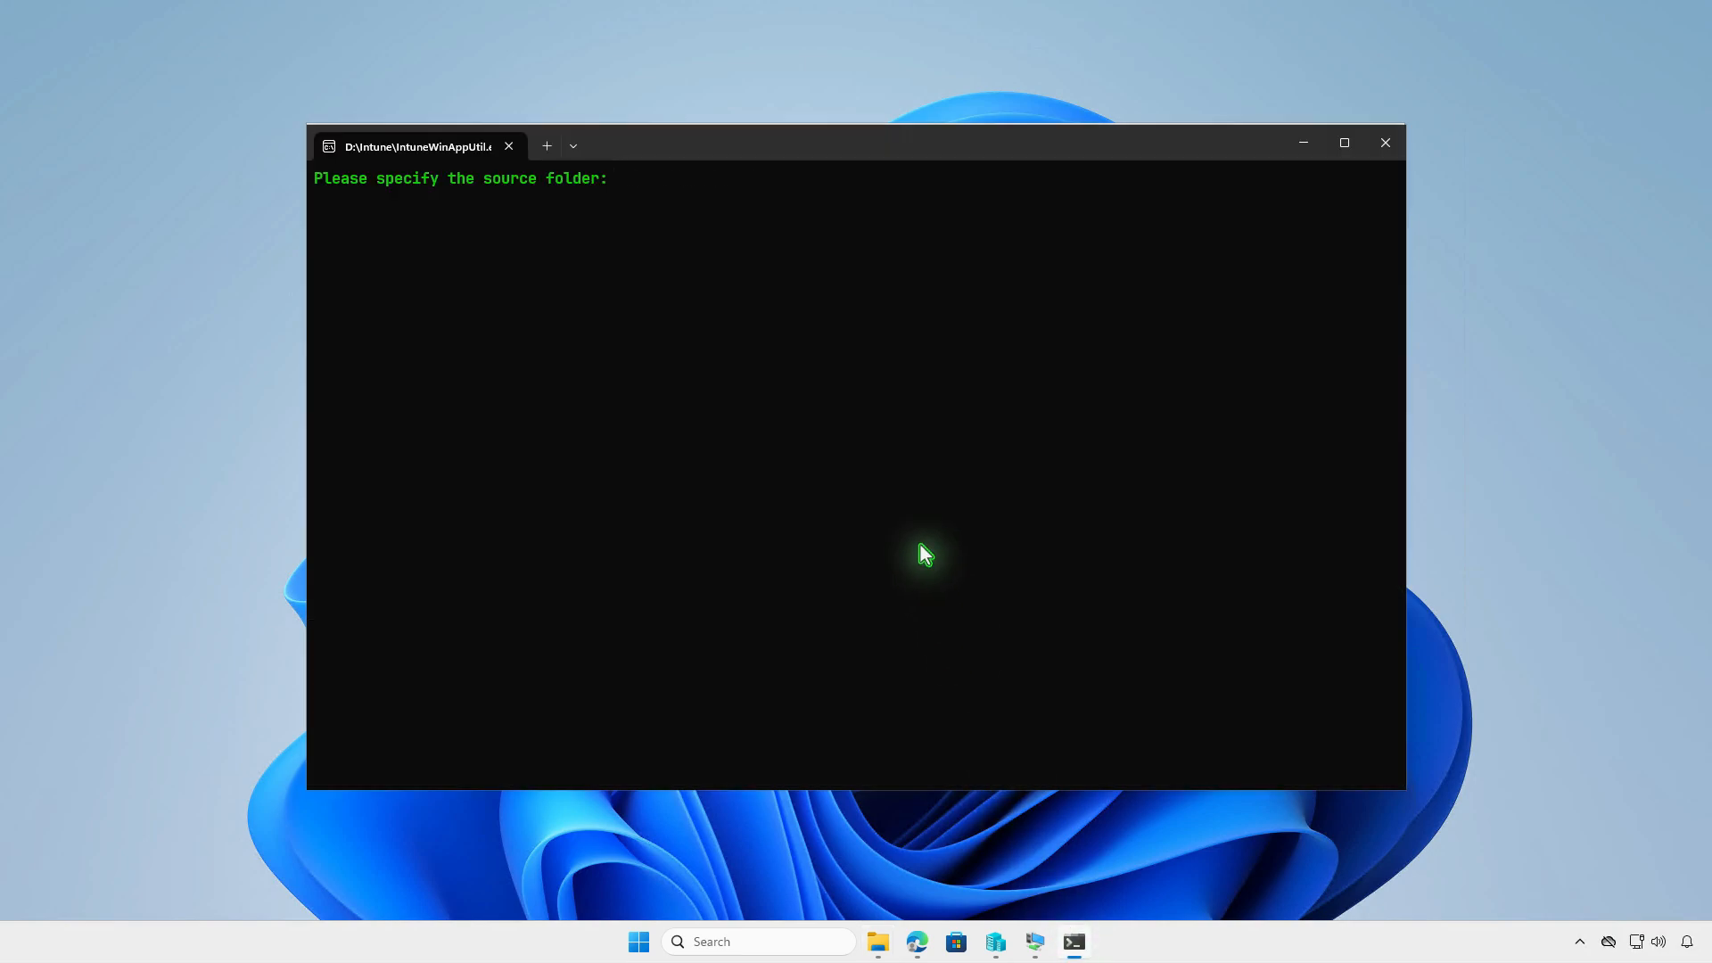
pyautogui.hotkey('ctrl', 'v')
pyautogui.press('Return')
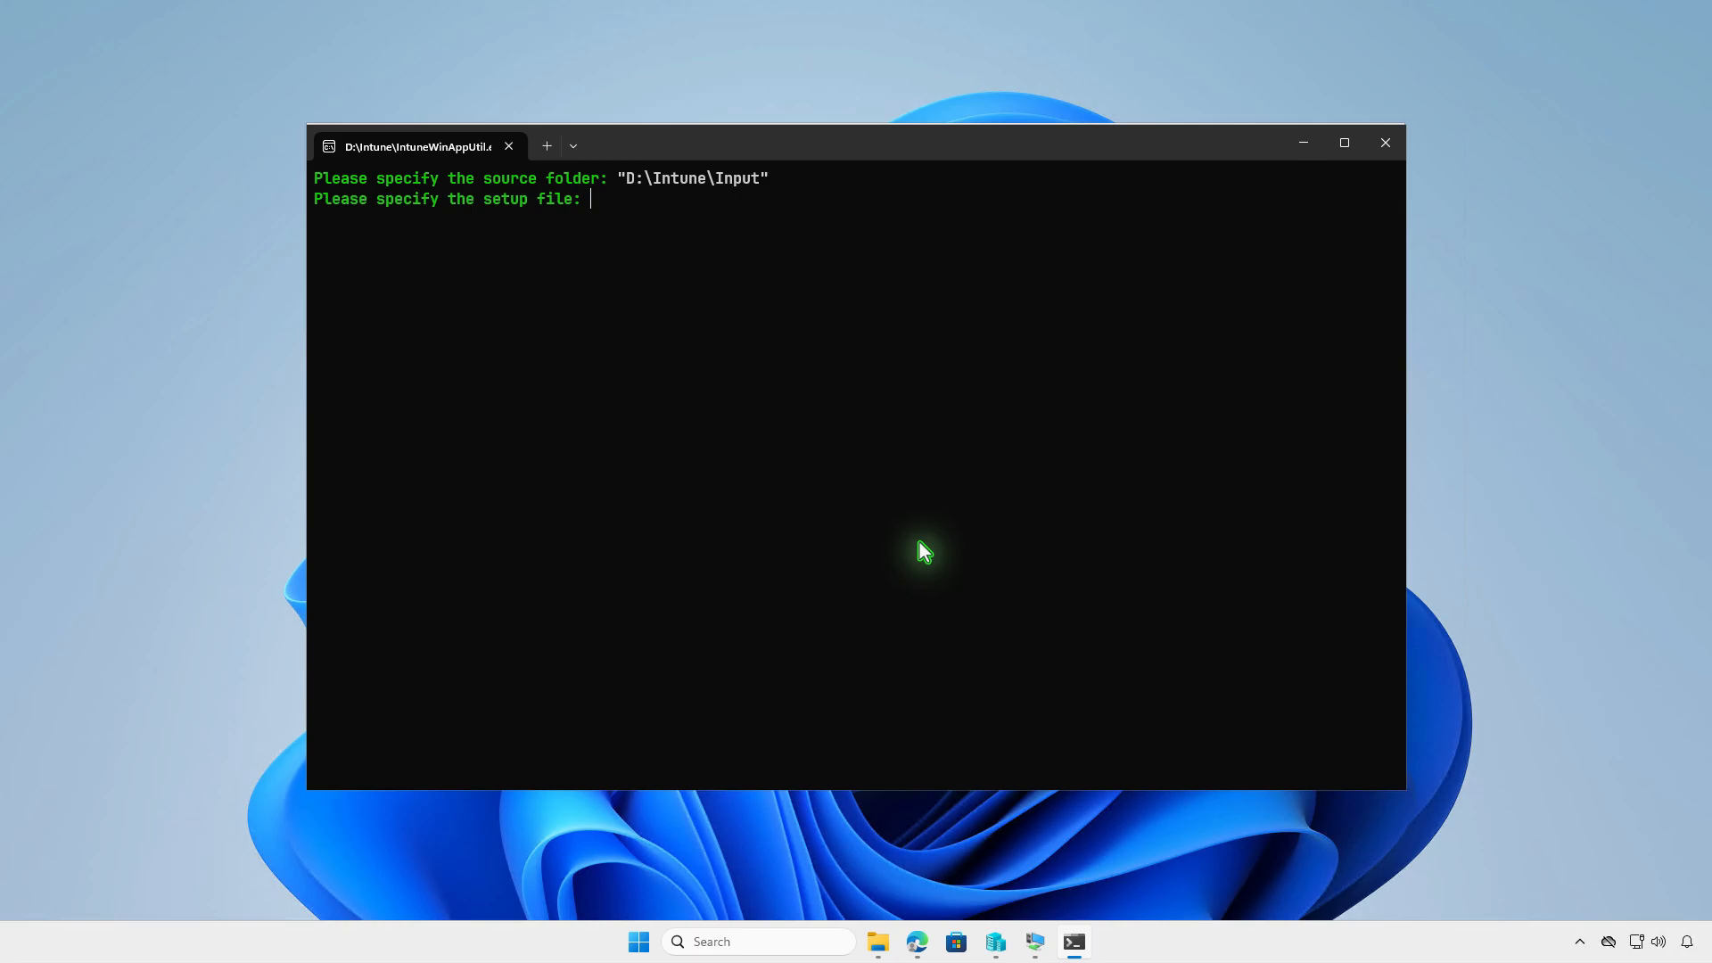
# Step: Specify the copied path "D:\Intune\Input\VC_redist.x64.exe" as the setup file in IntuneWinAppUtil
pyautogui.click(878, 947)
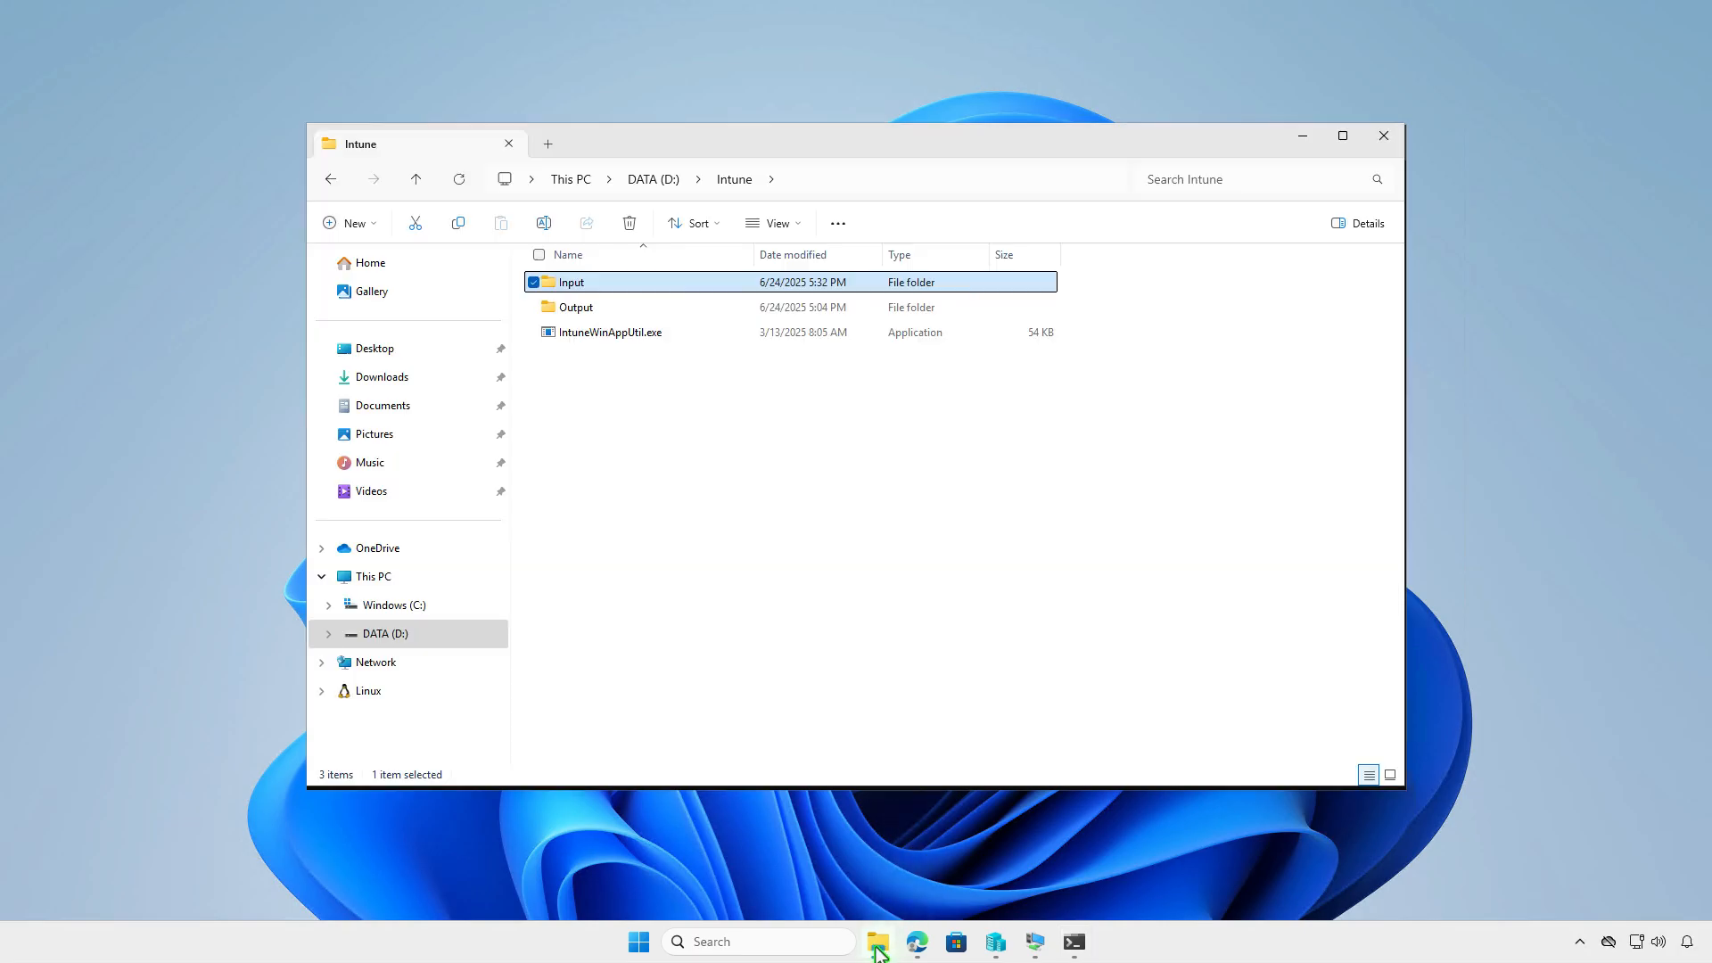
pyautogui.doubleClick(696, 285)
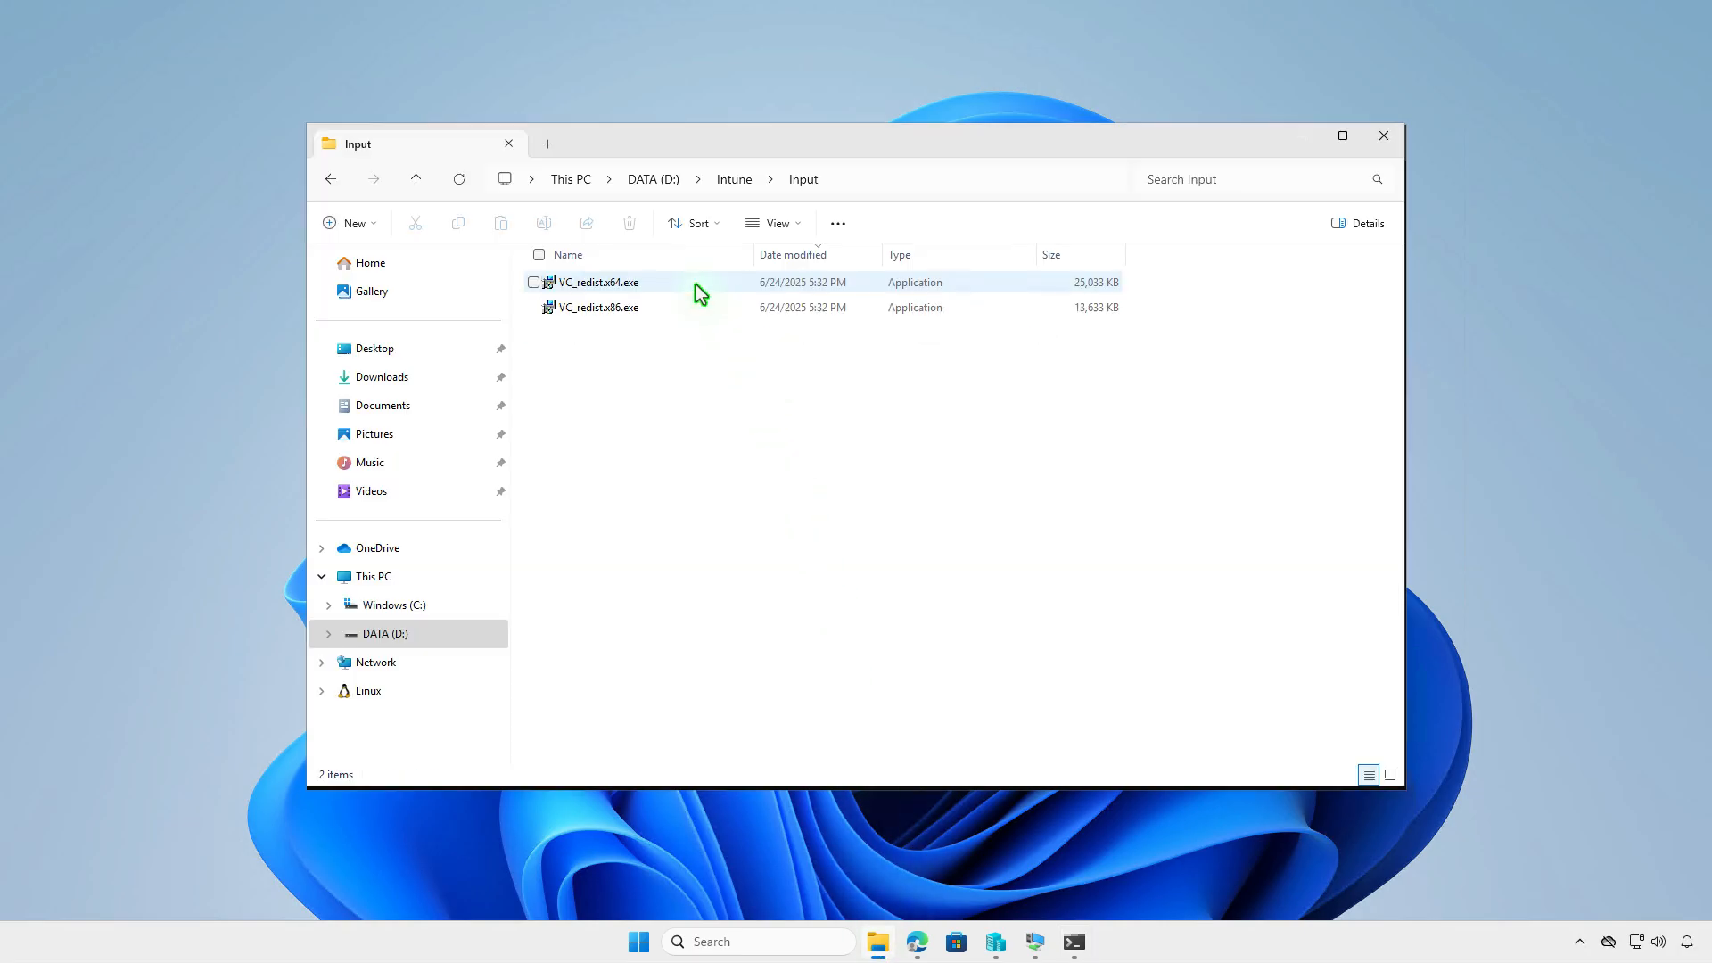
pyautogui.click(673, 284)
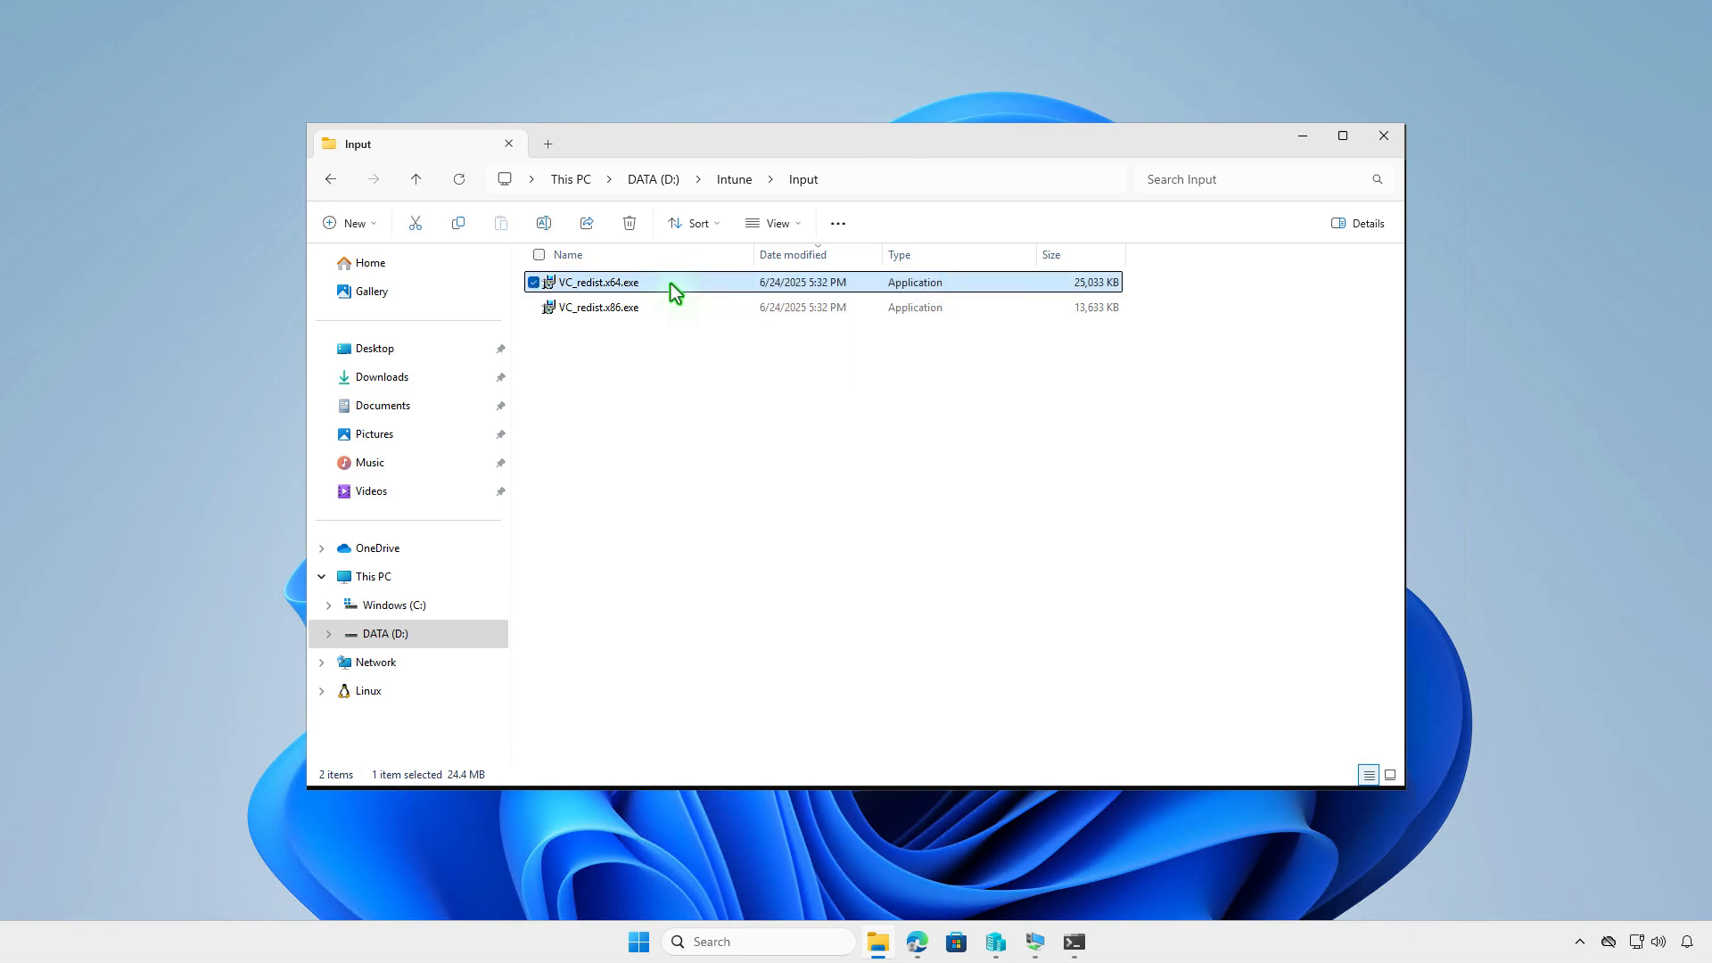
pyautogui.rightClick(670, 283)
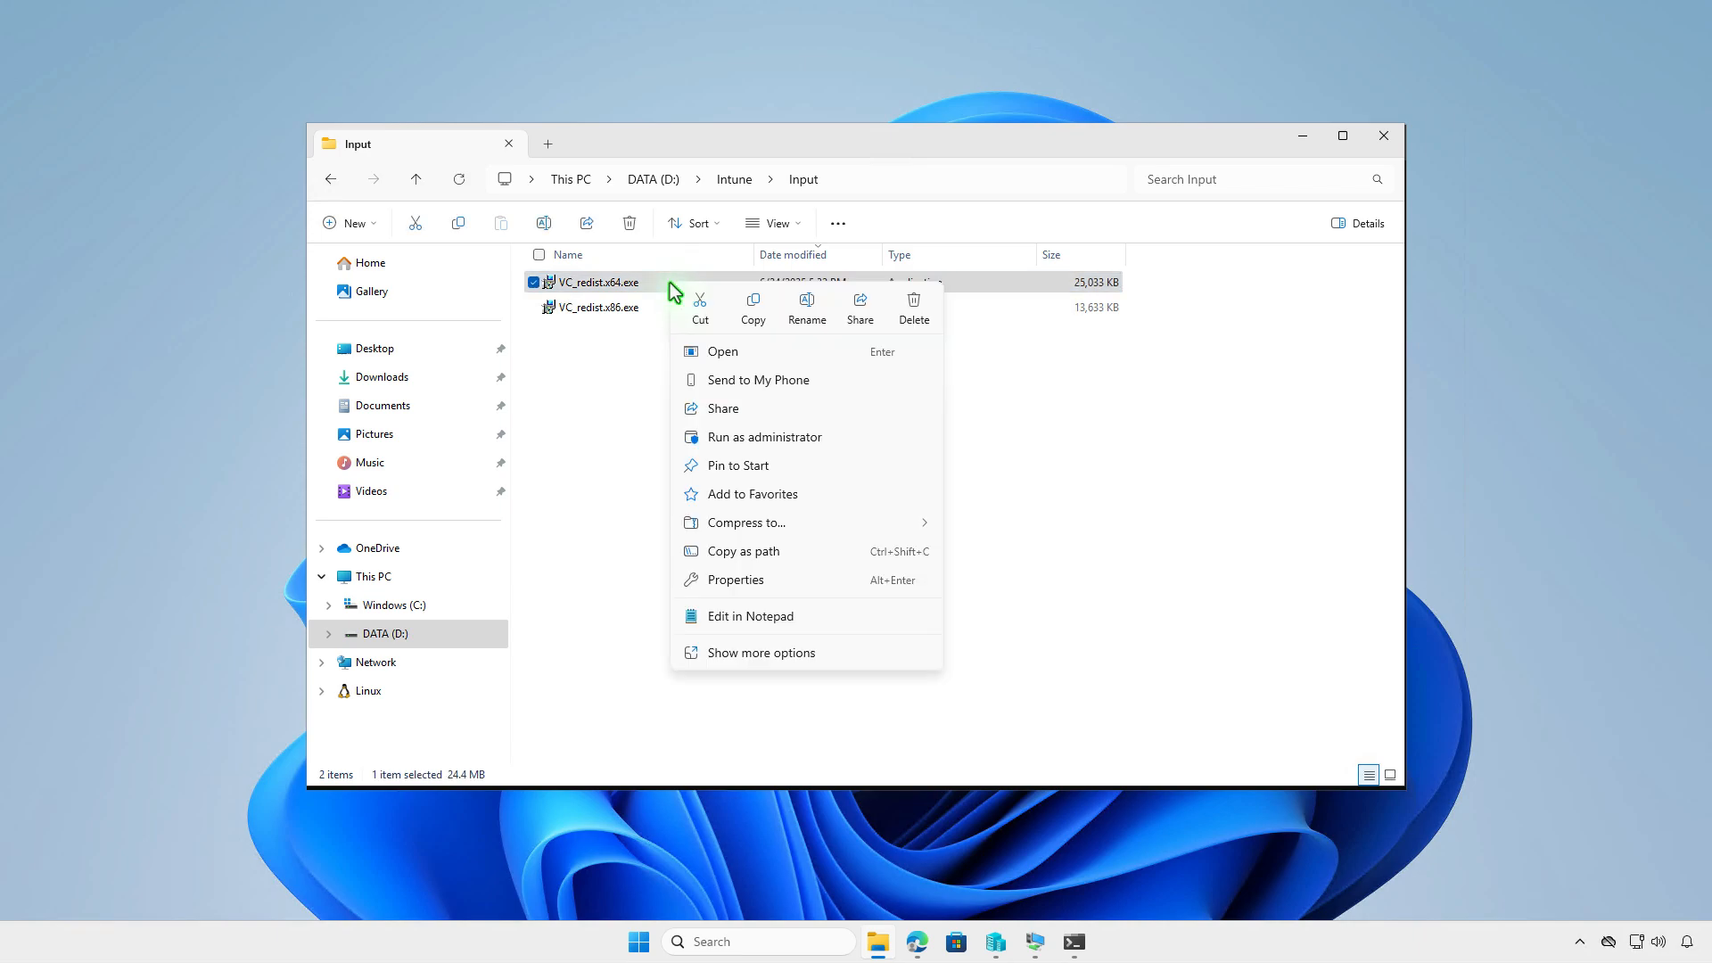
pyautogui.click(774, 553)
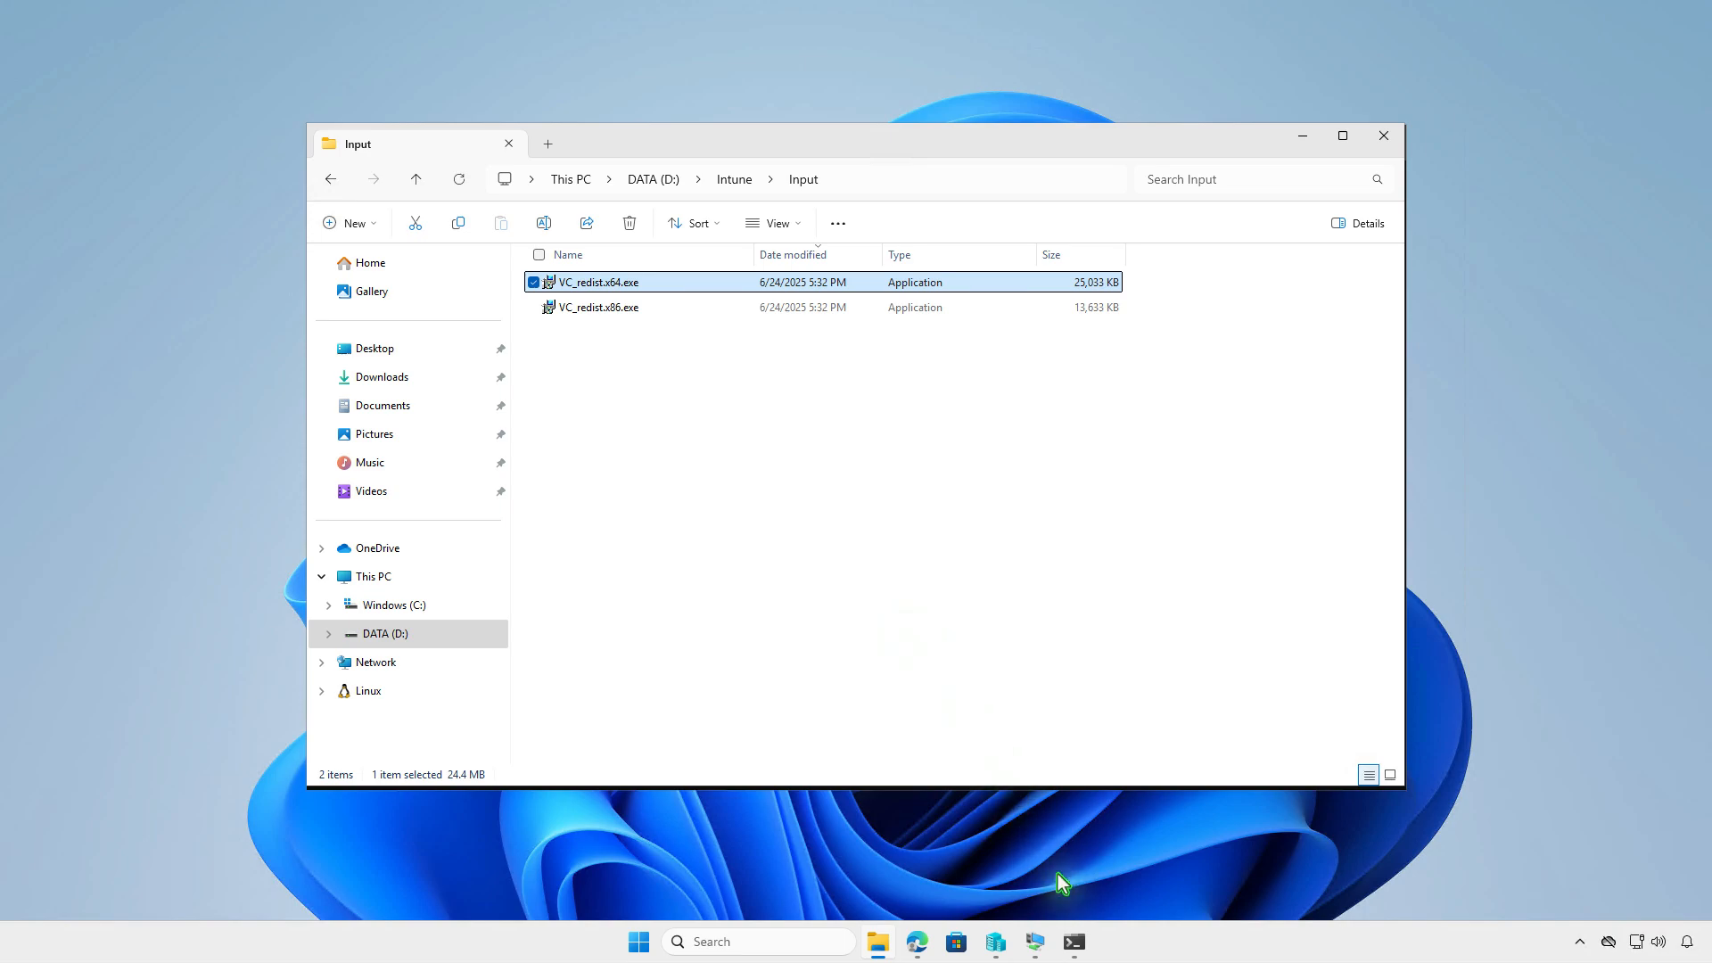
pyautogui.click(1074, 943)
pyautogui.hotkey('ctrl', 'v')
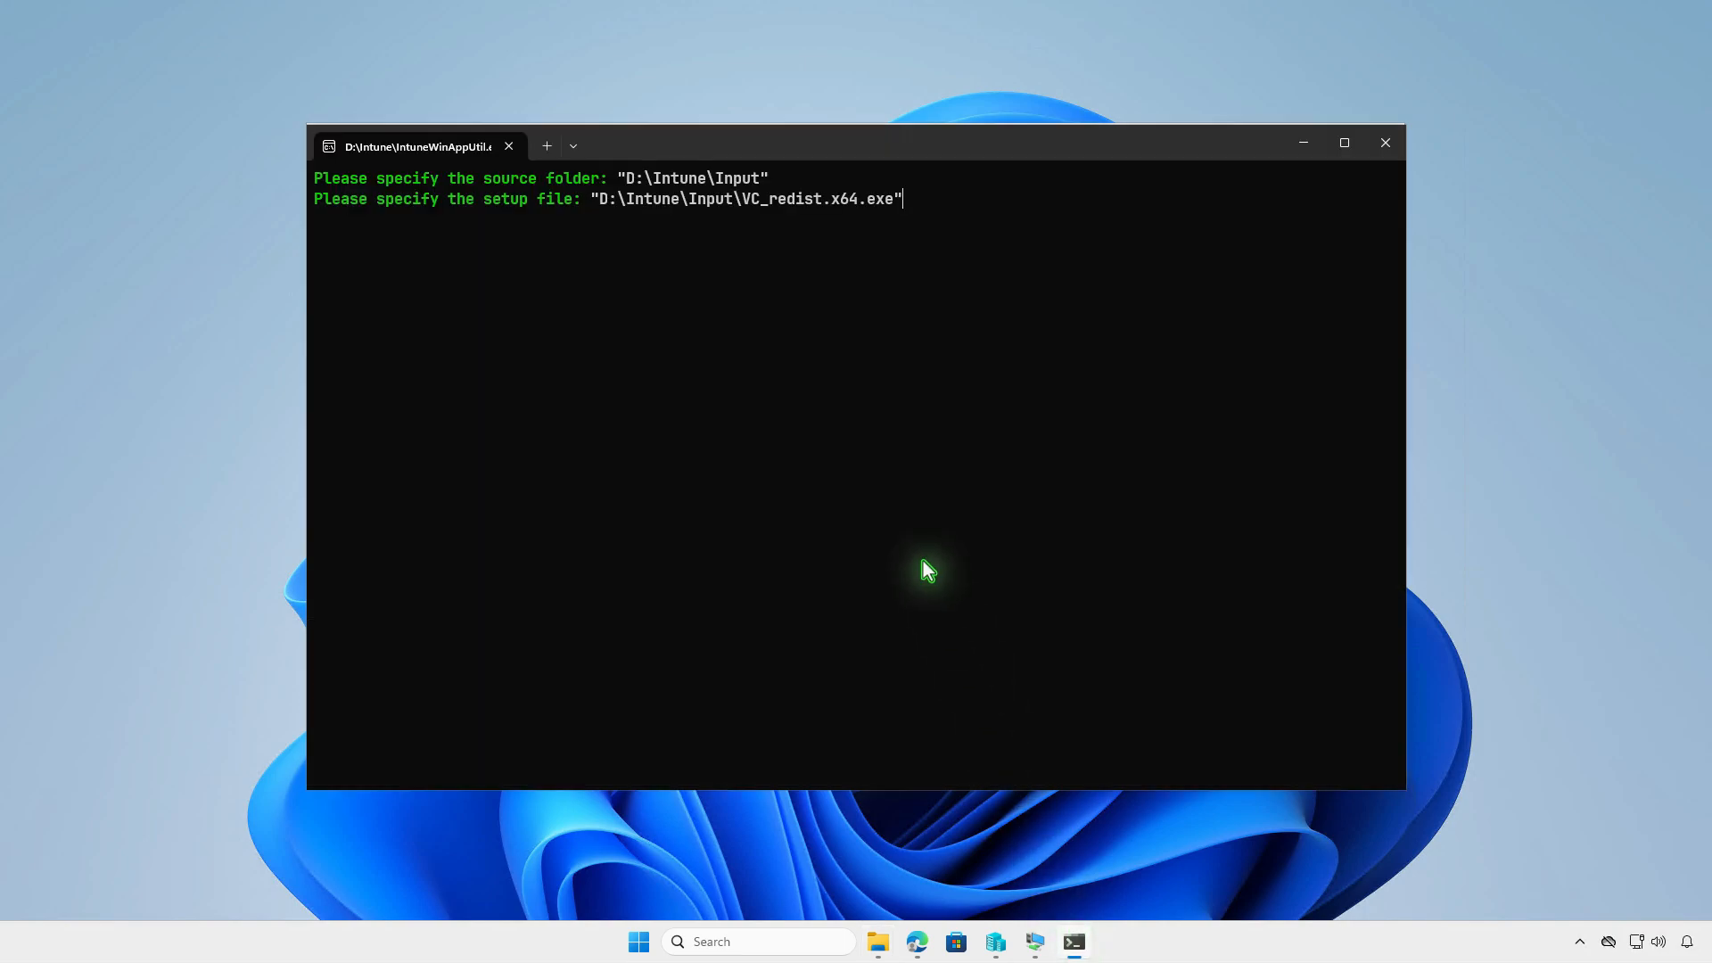
pyautogui.press('Return')
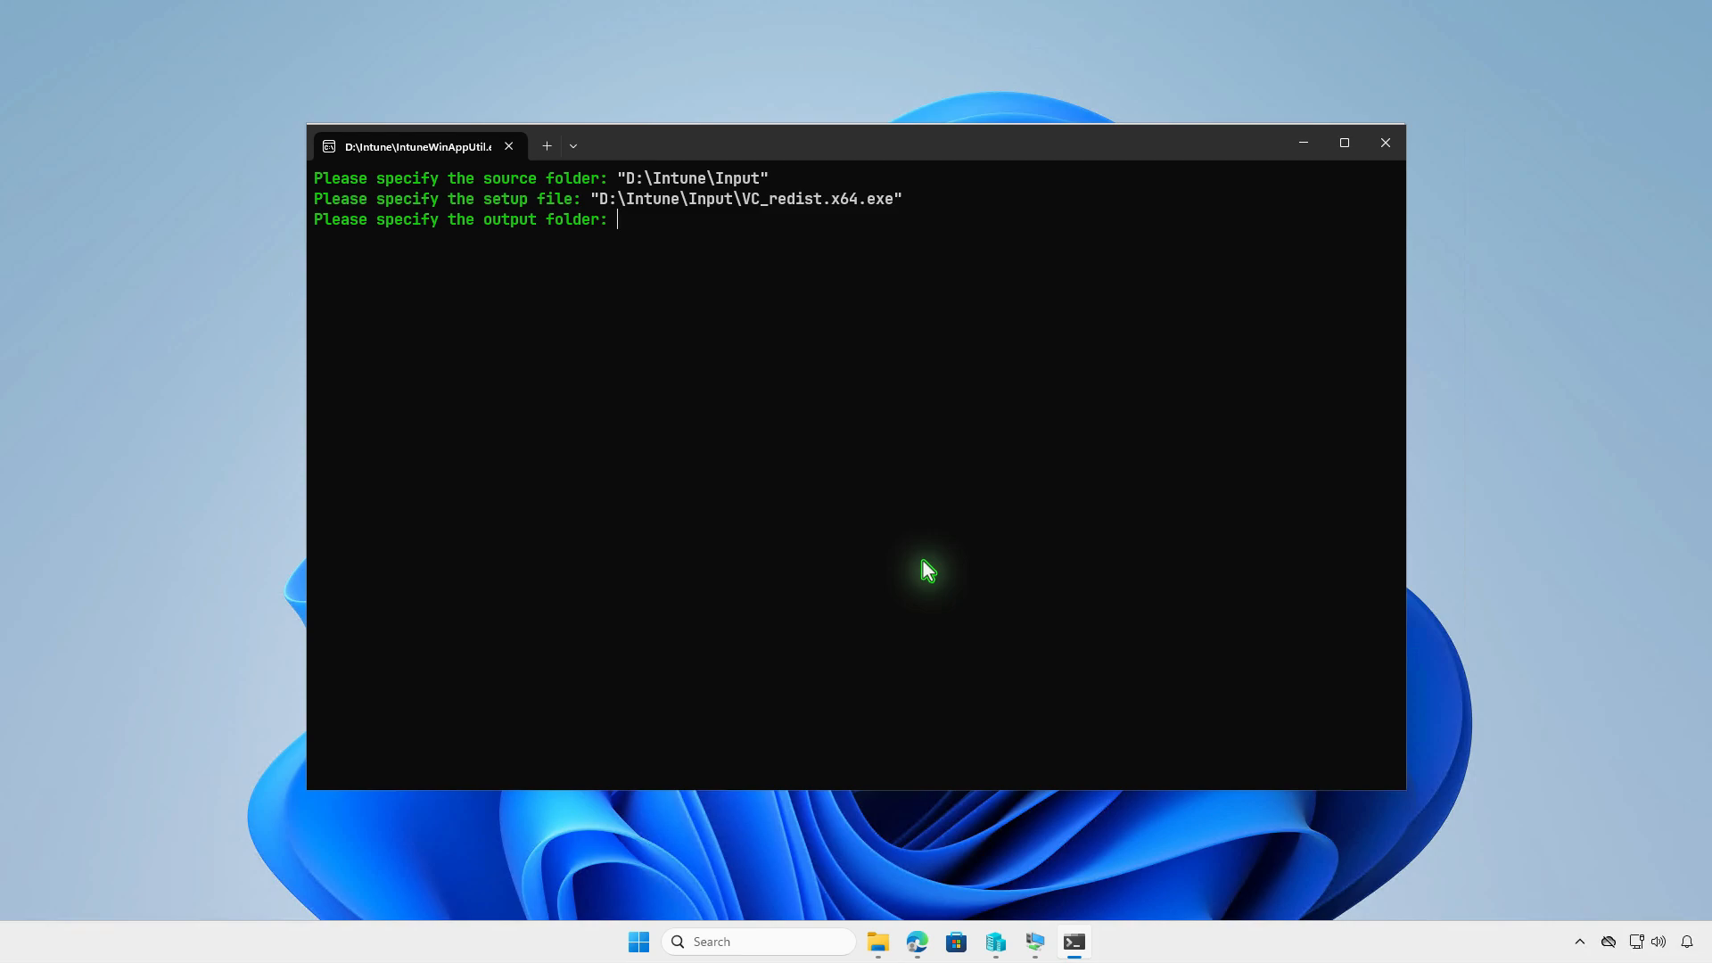
# Step: Specify the copied path "D:\Intune\Output" as the output folder in IntuneWinAppUtil
pyautogui.click(878, 941)
pyautogui.click(733, 177)
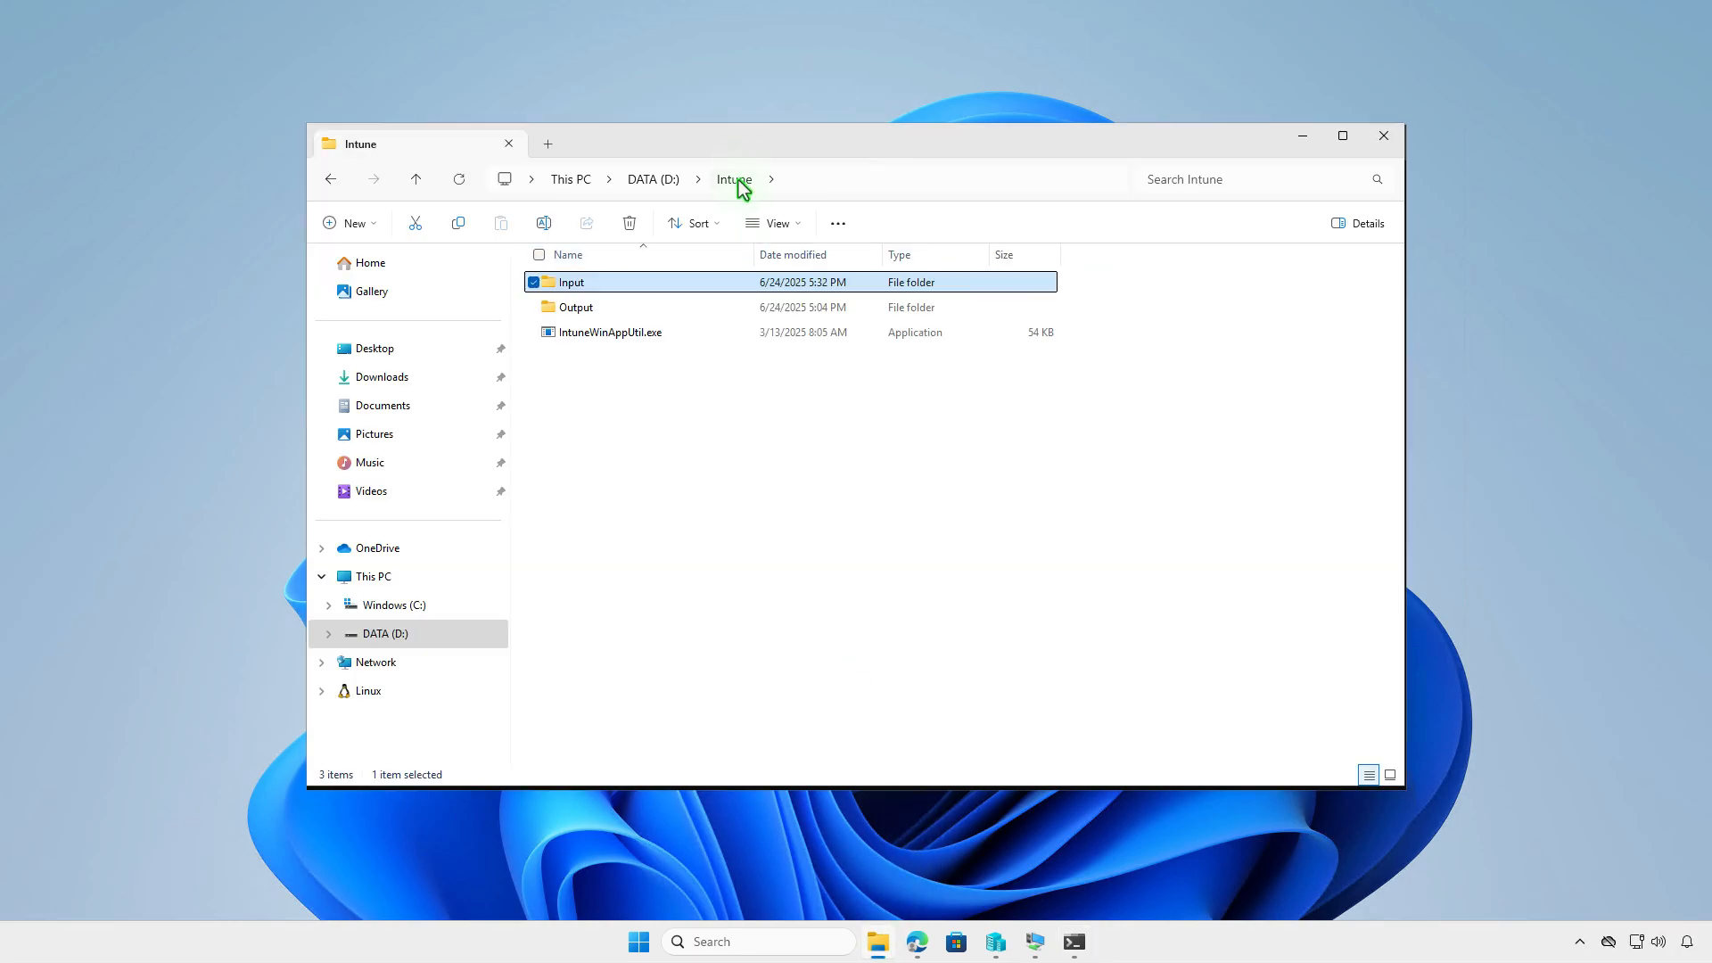
pyautogui.click(644, 307)
pyautogui.rightClick(643, 307)
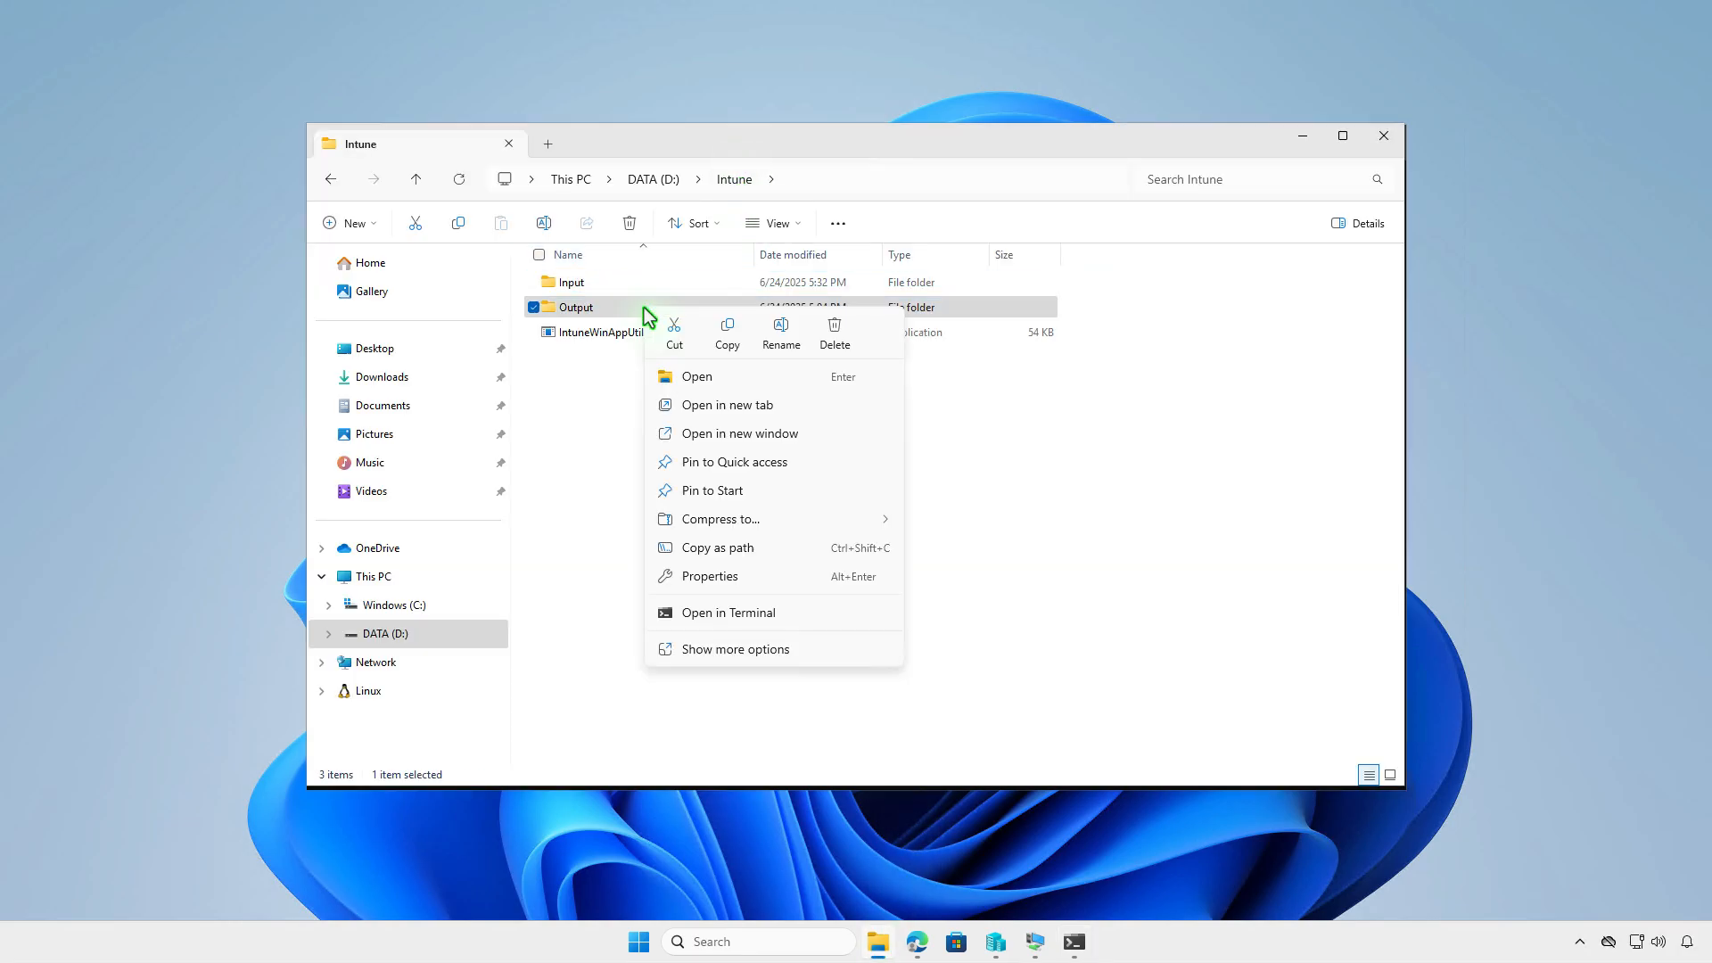
pyautogui.click(759, 547)
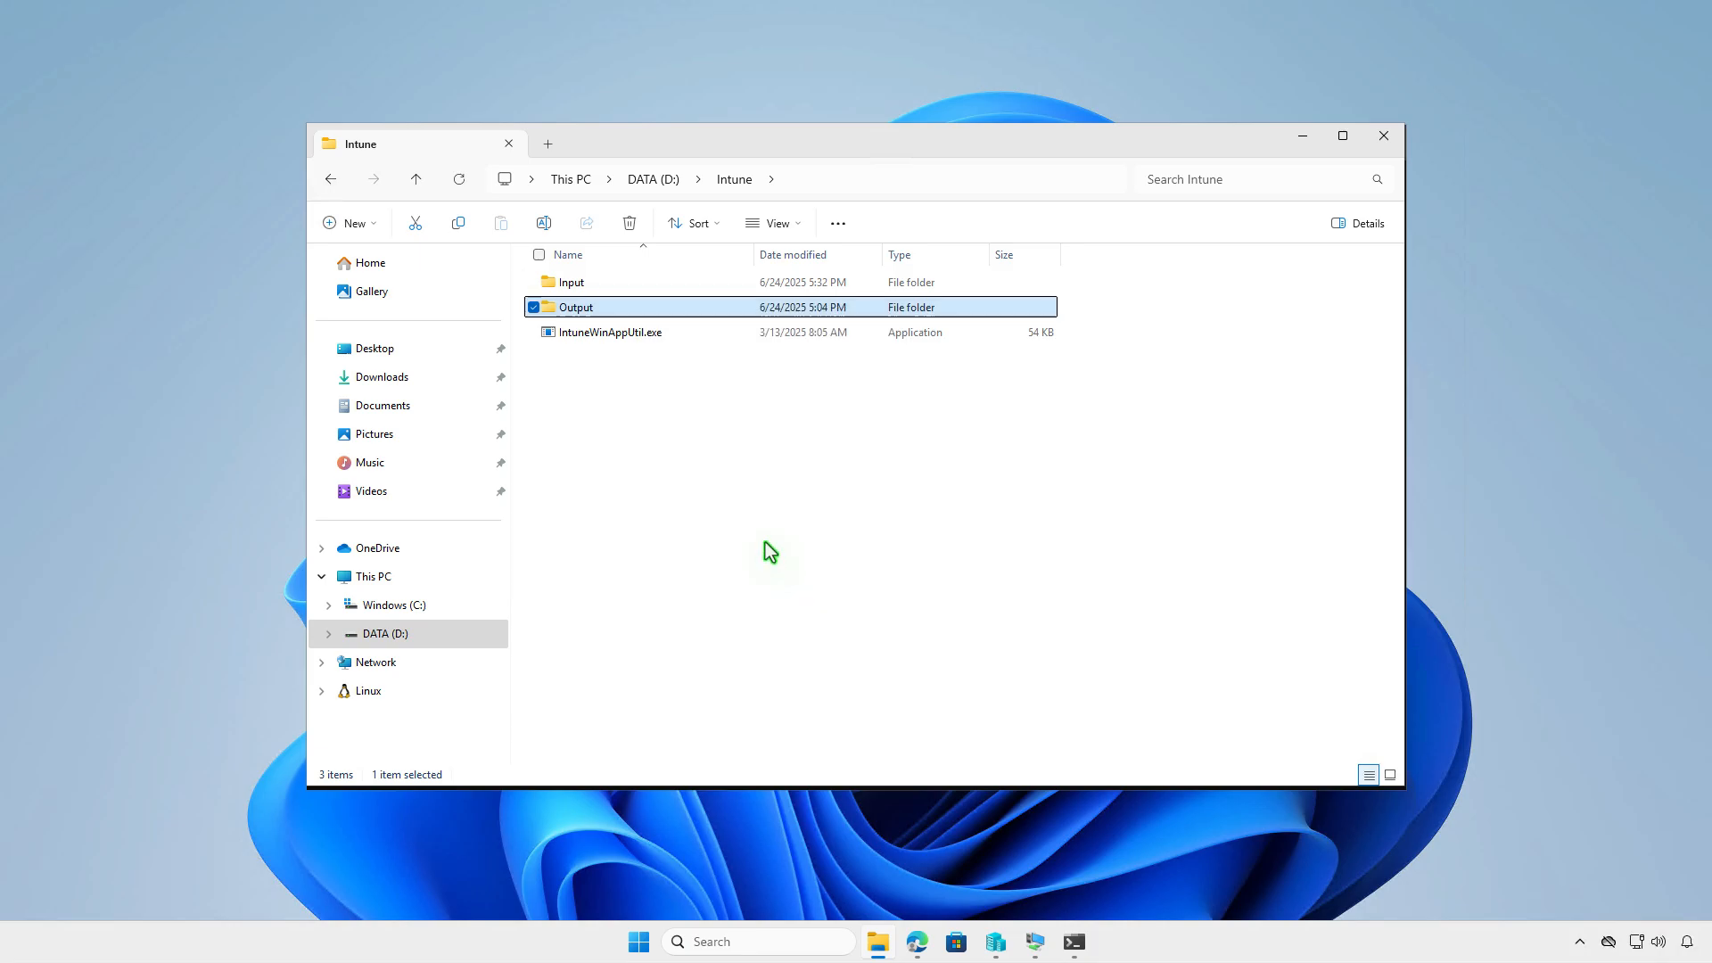
pyautogui.click(1074, 941)
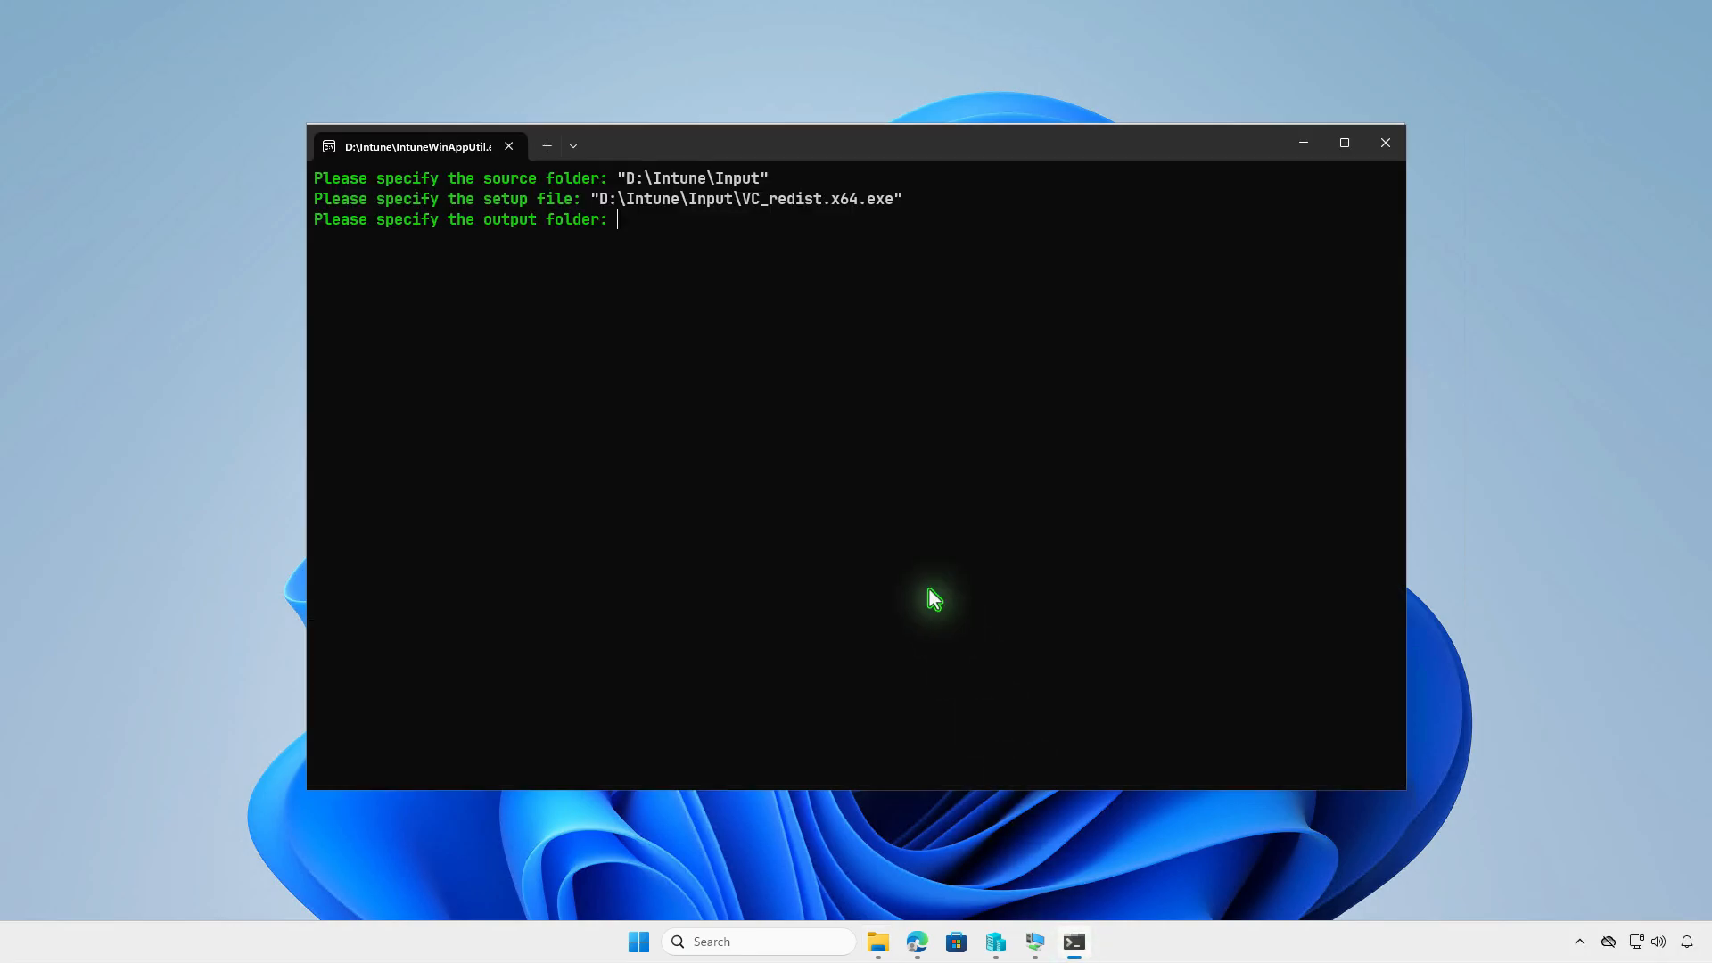
pyautogui.hotkey('ctrl', 'v')
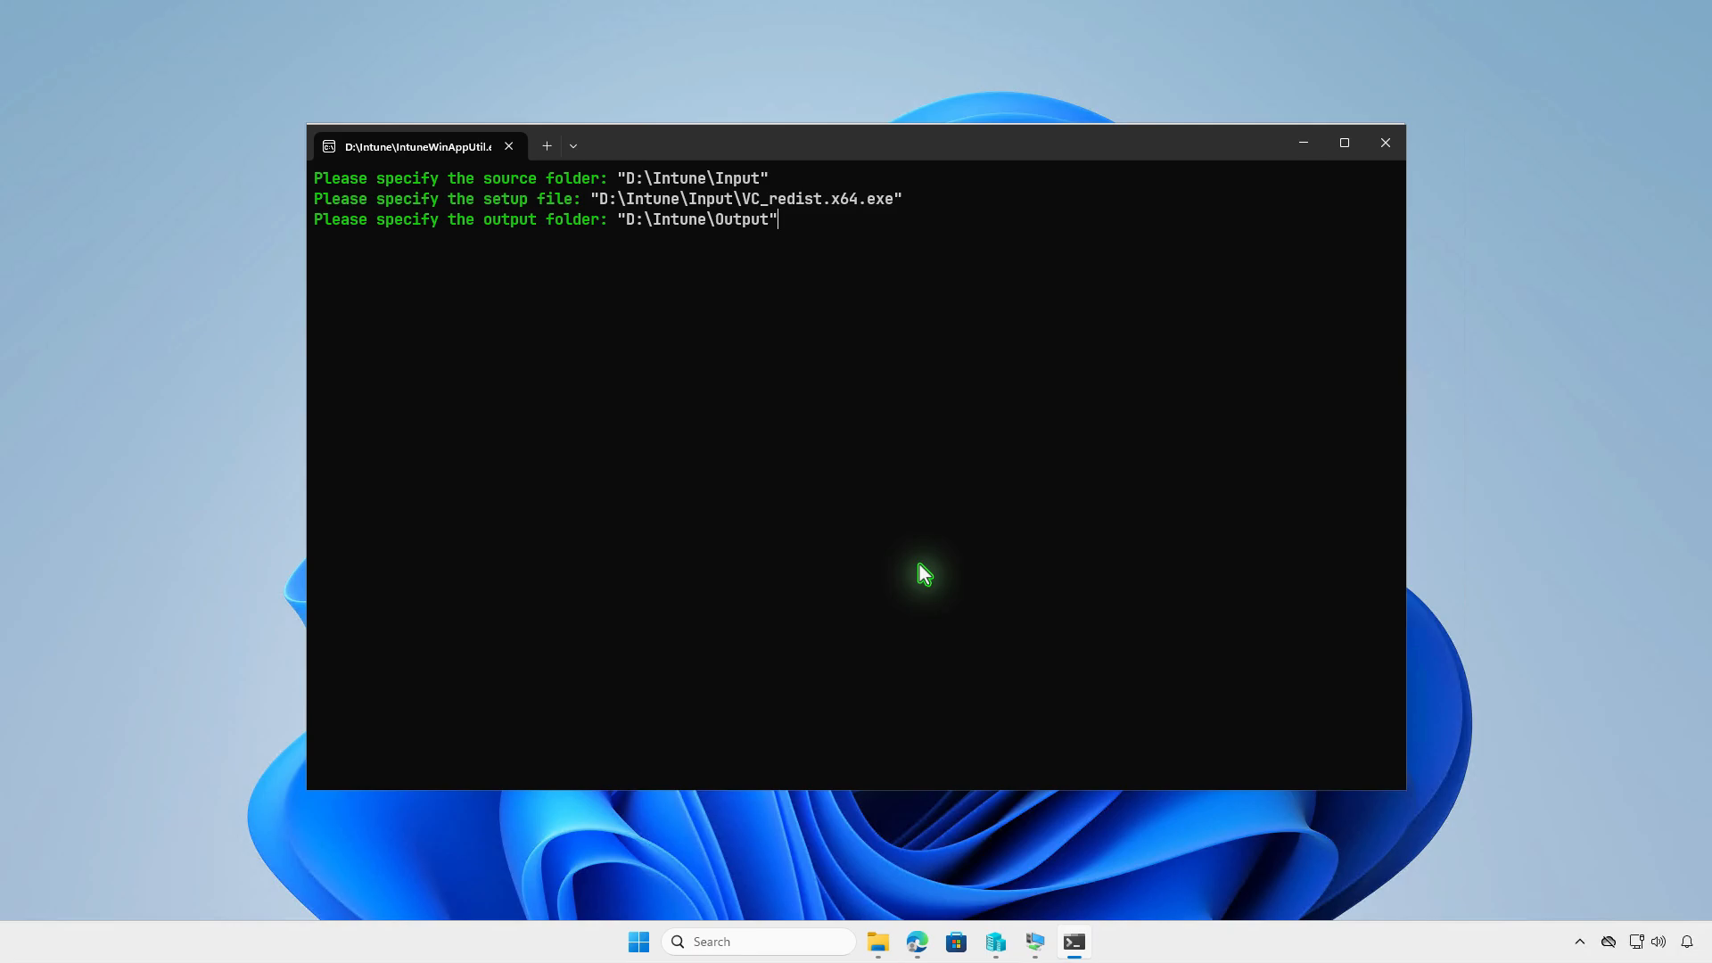
pyautogui.press('Return')
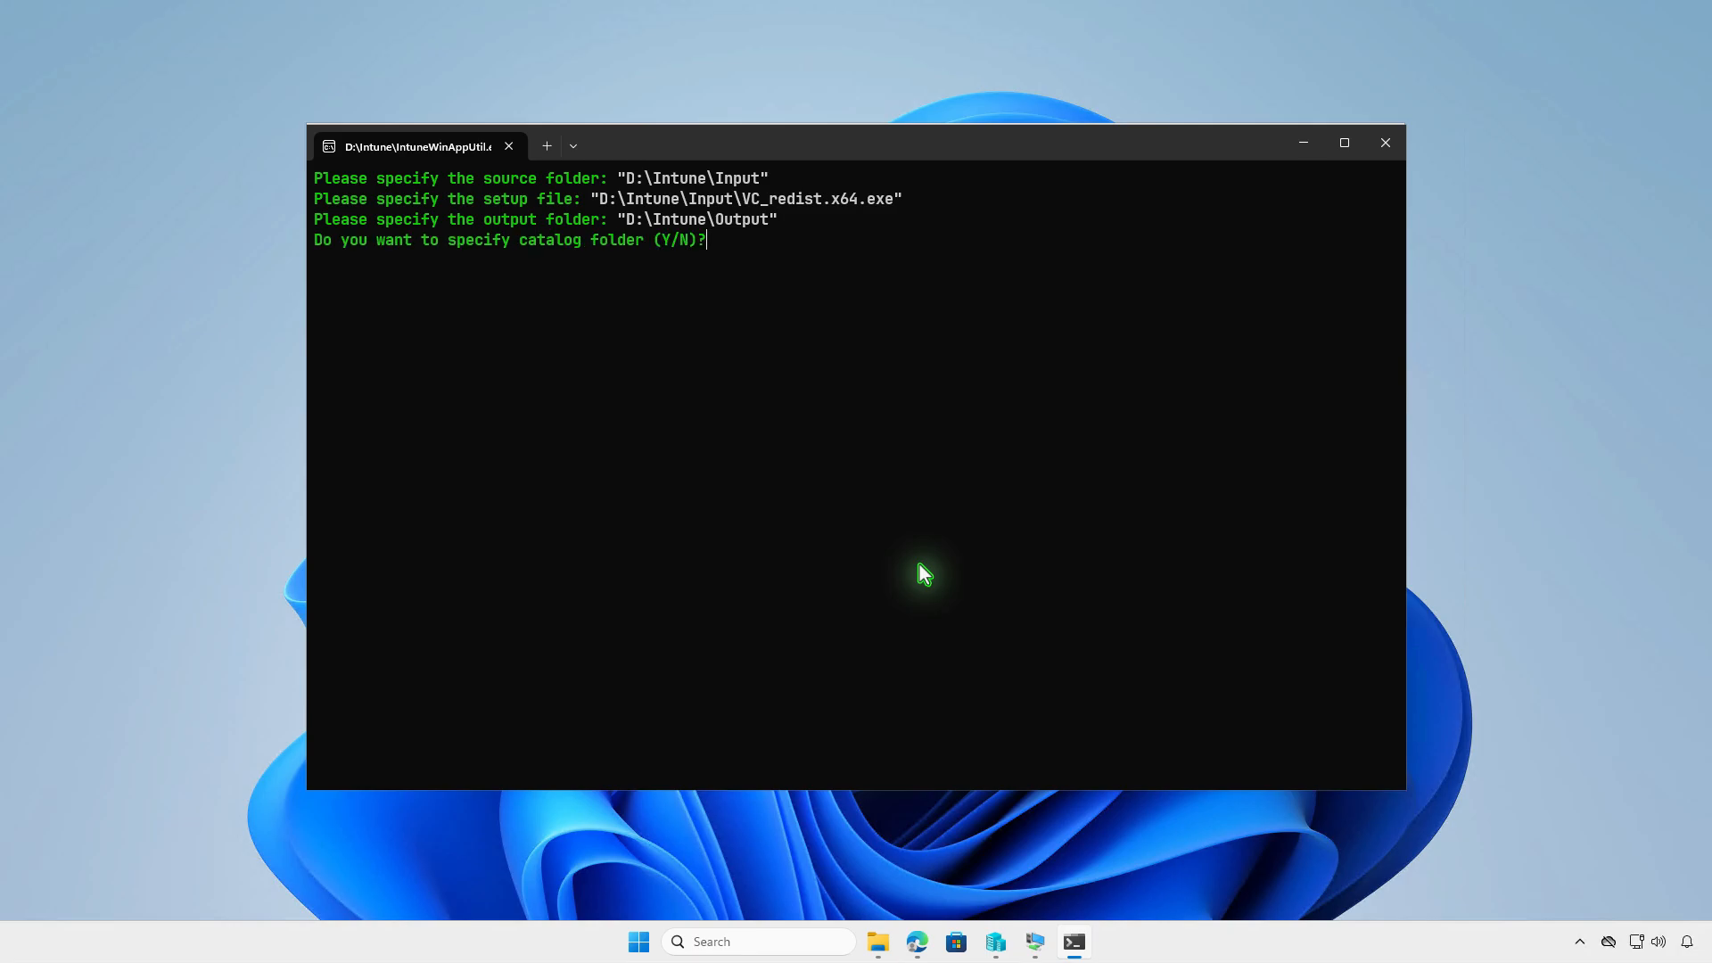
# Step: Decline specifying a catalog folder, check the generated package in the Output folder and minimize the window
pyautogui.press('n')
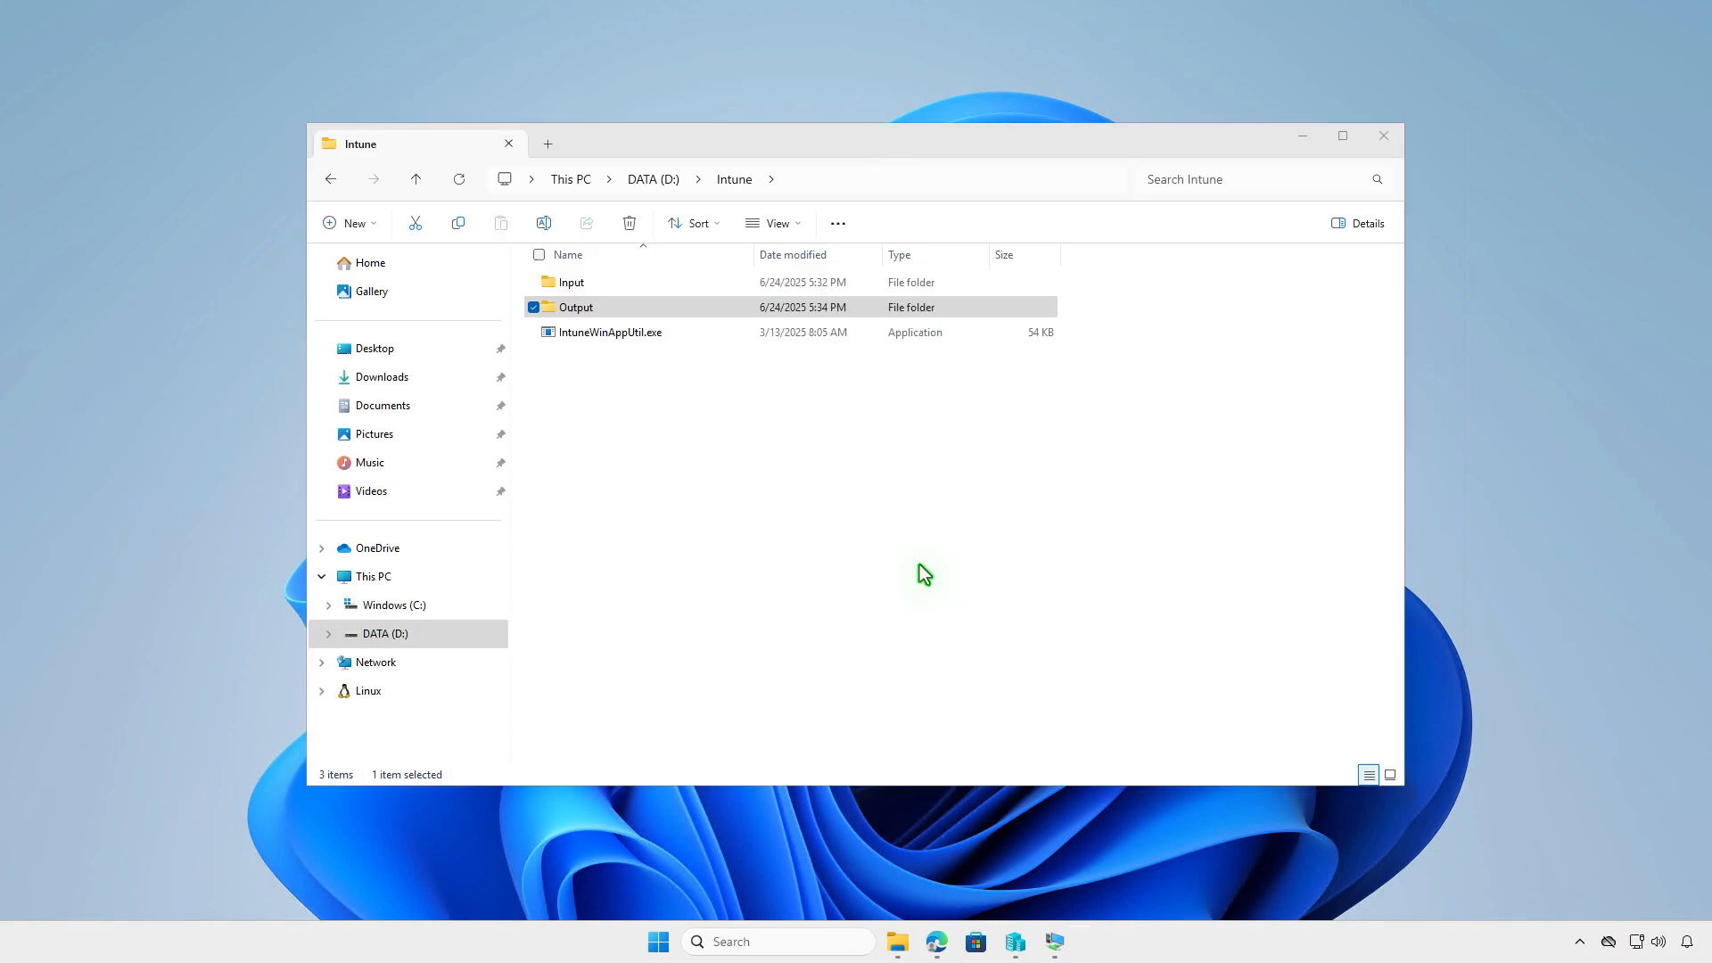
pyautogui.doubleClick(713, 308)
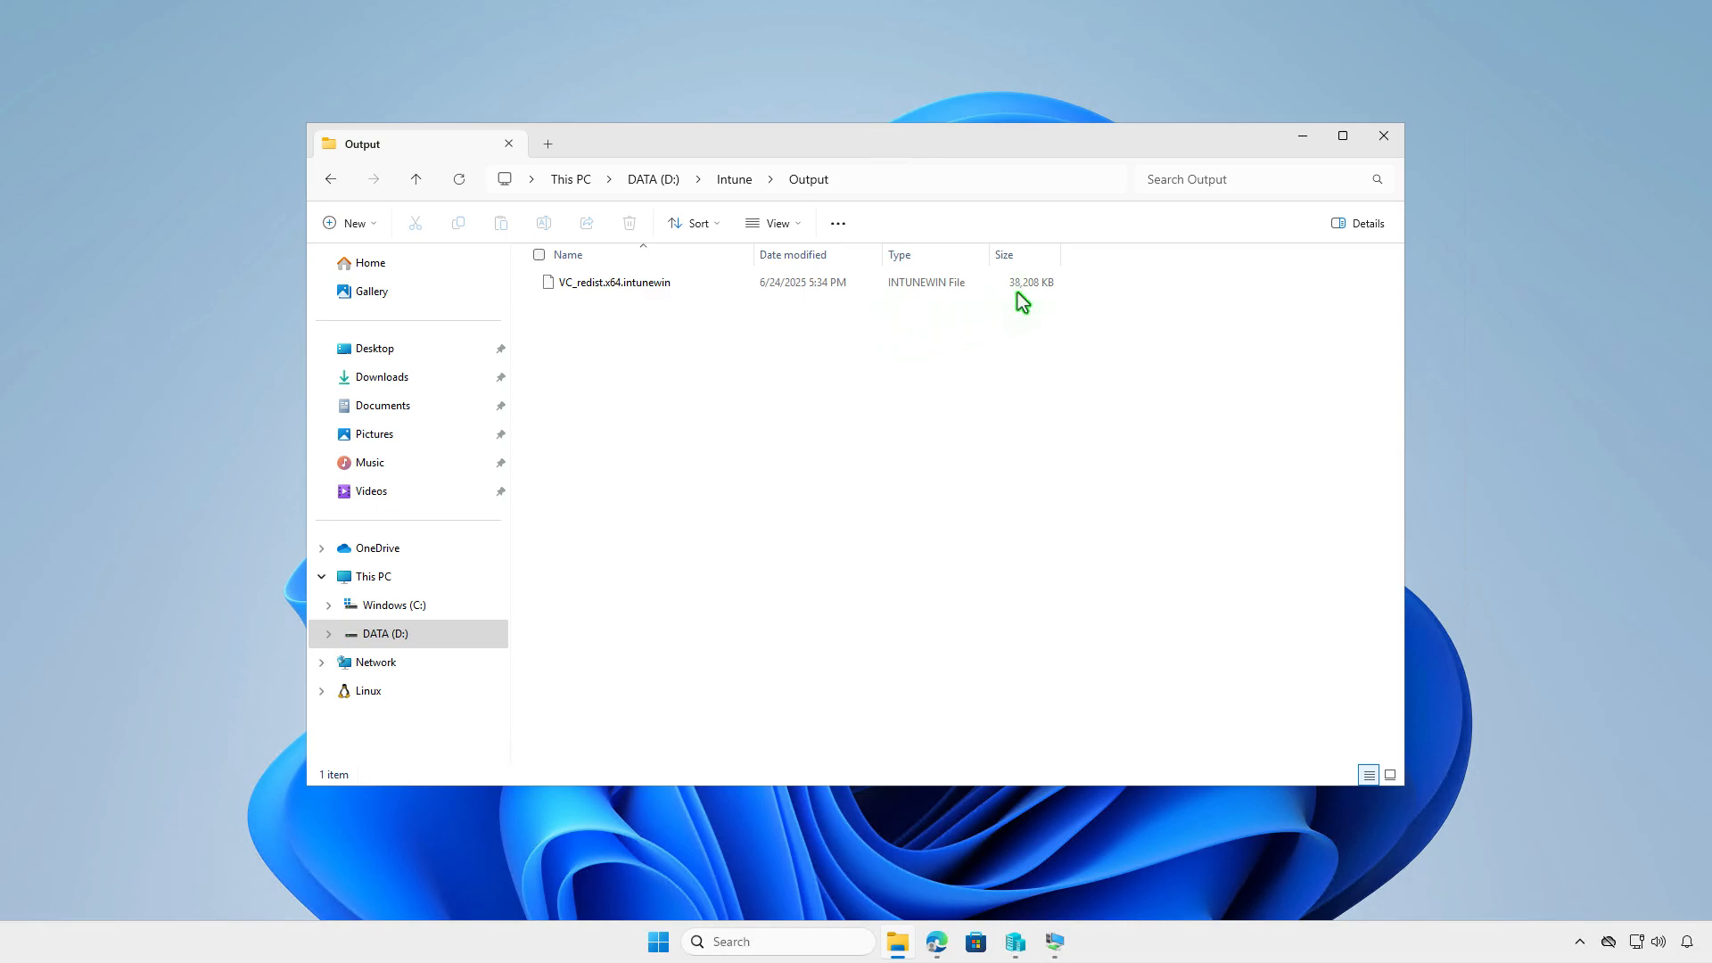
pyautogui.click(1302, 136)
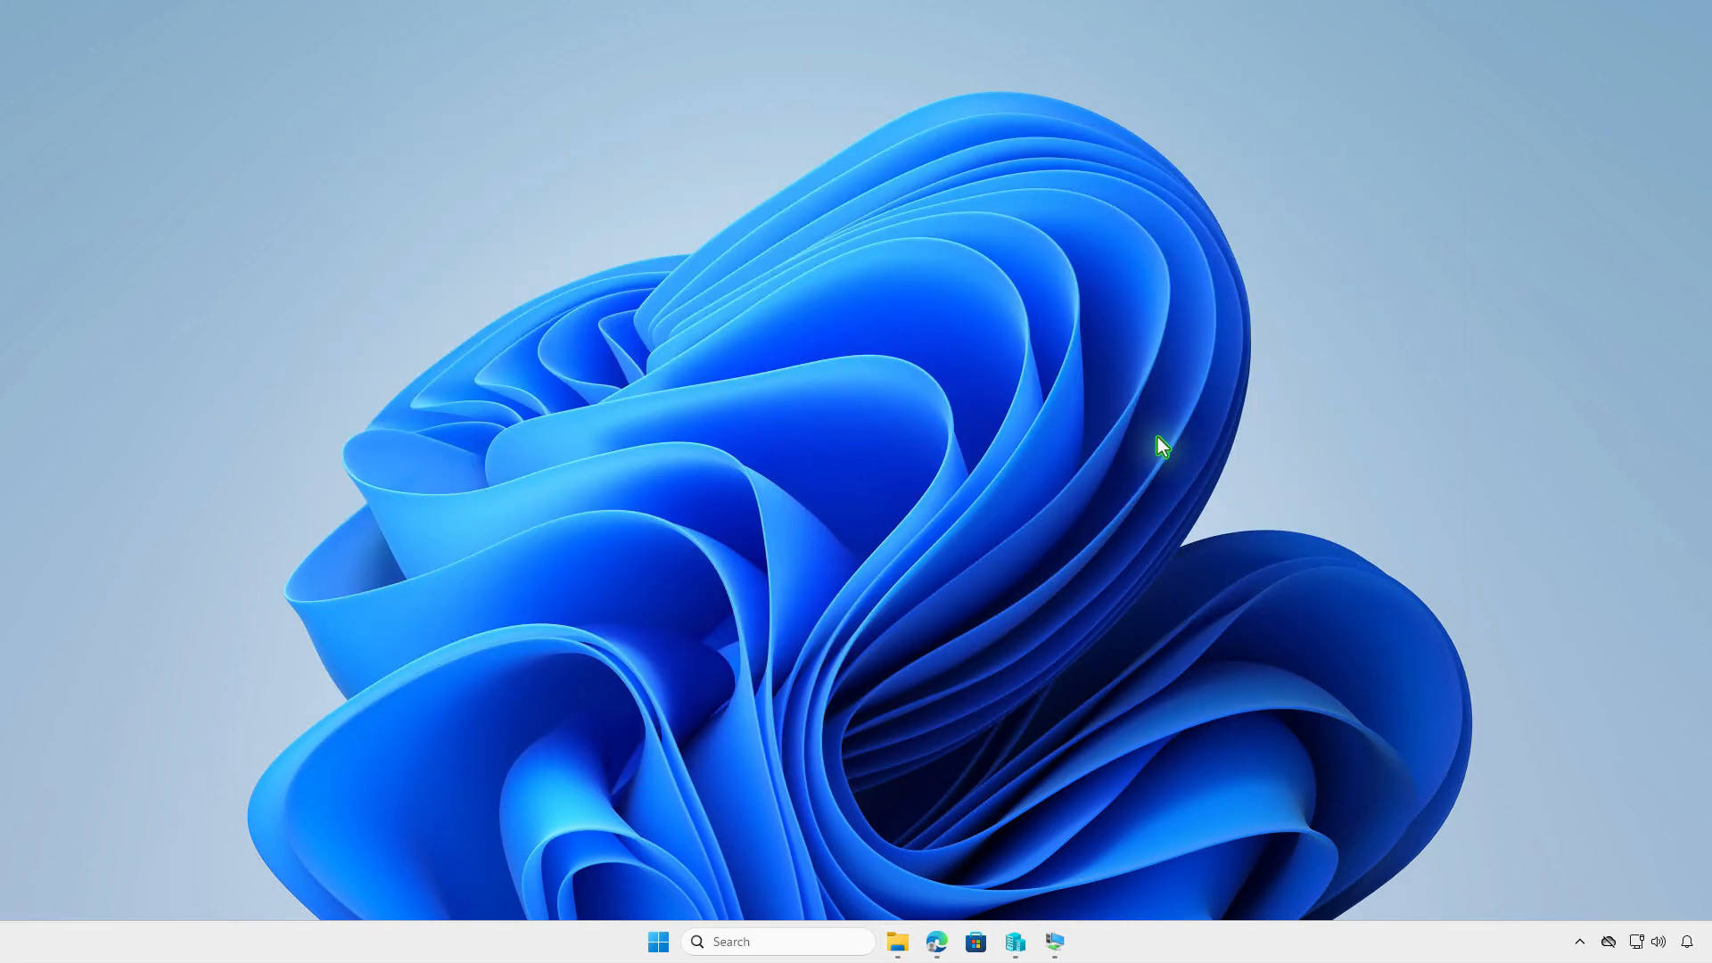
# Step: Switch to the Intune admin center in Edge and open the Windows apps list
pyautogui.click(936, 942)
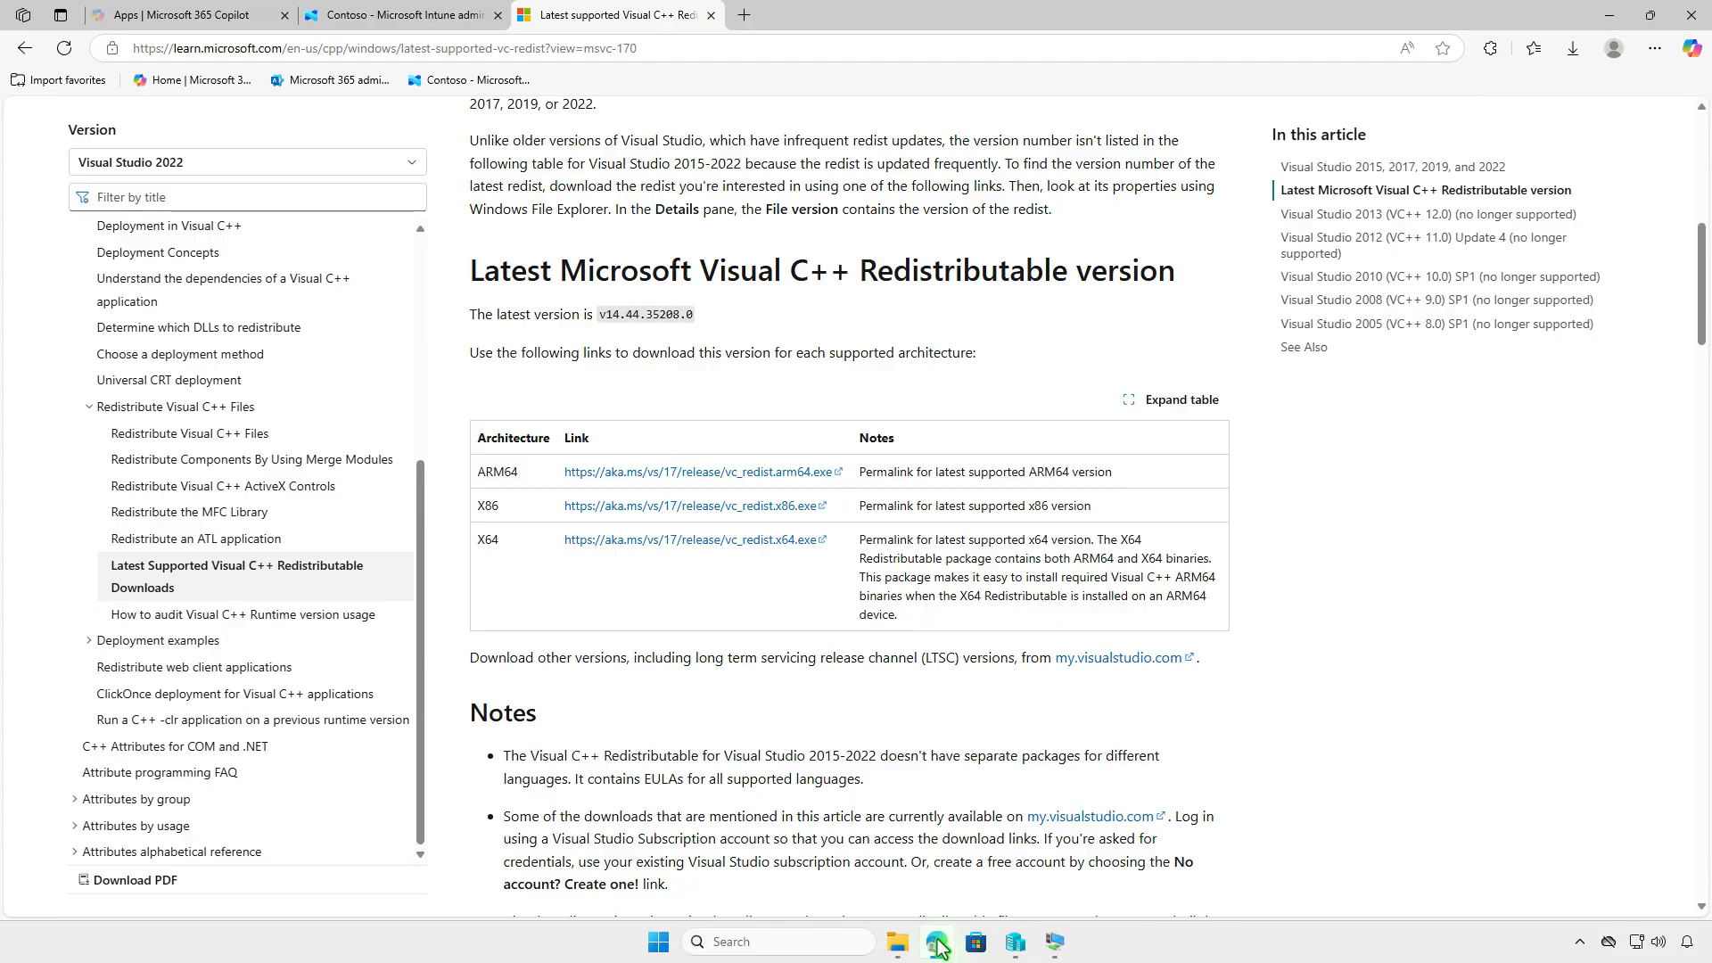
pyautogui.click(446, 25)
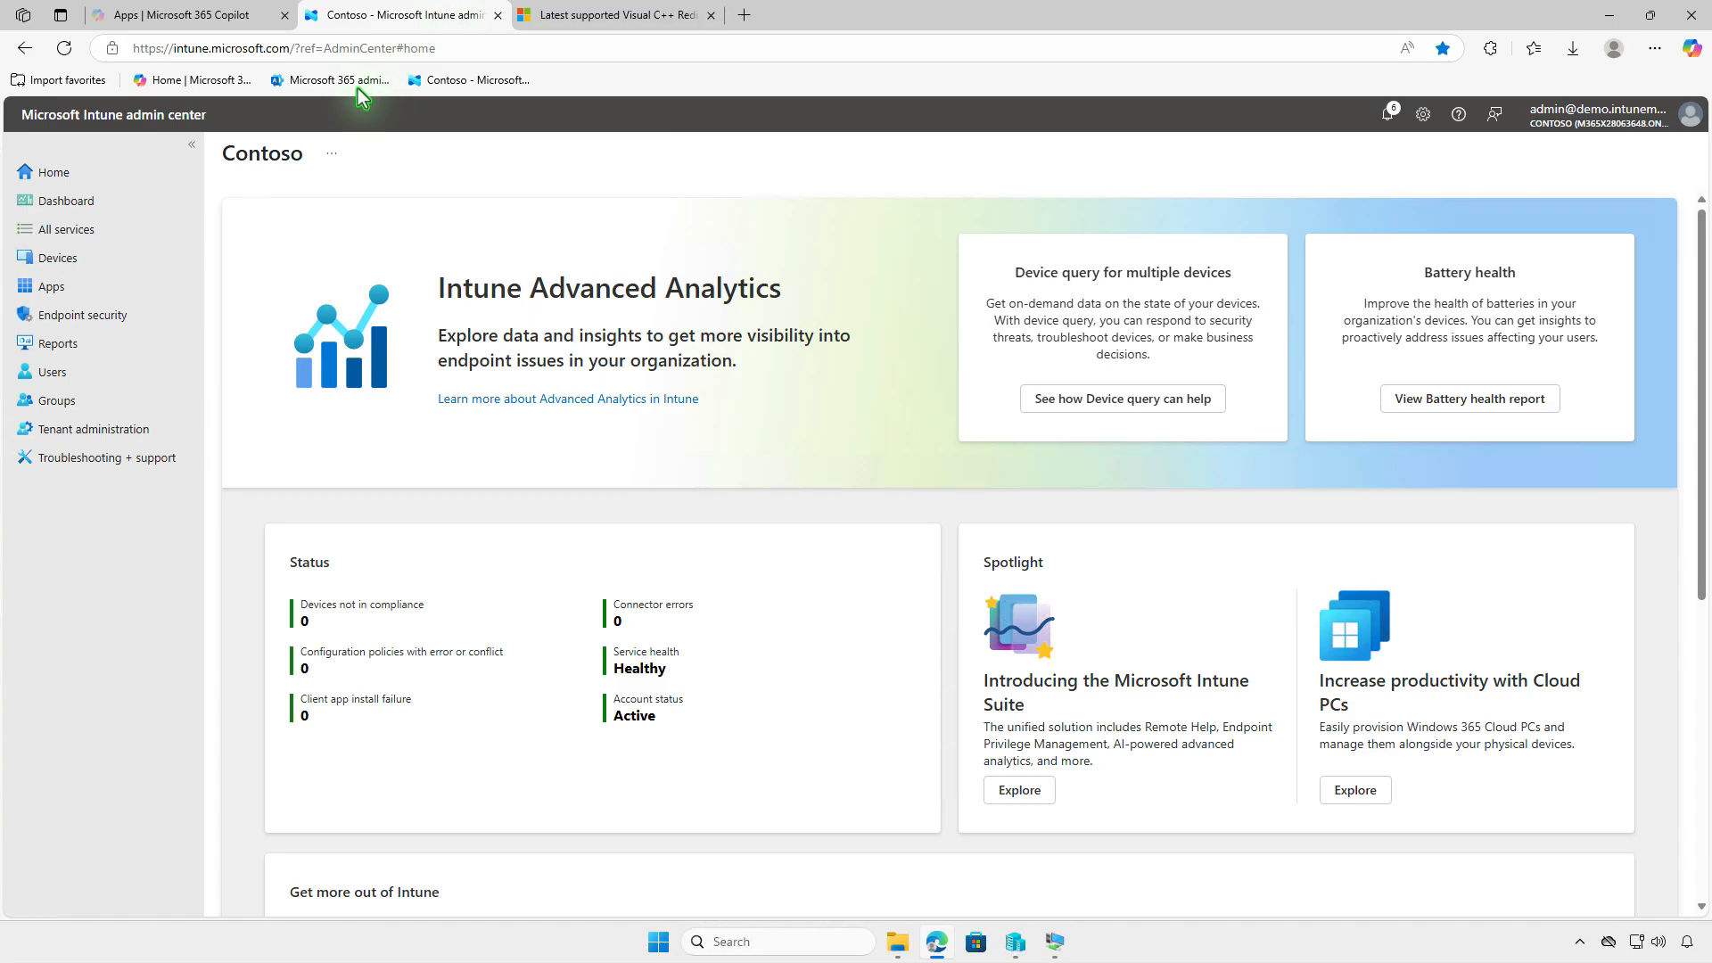
pyautogui.click(122, 290)
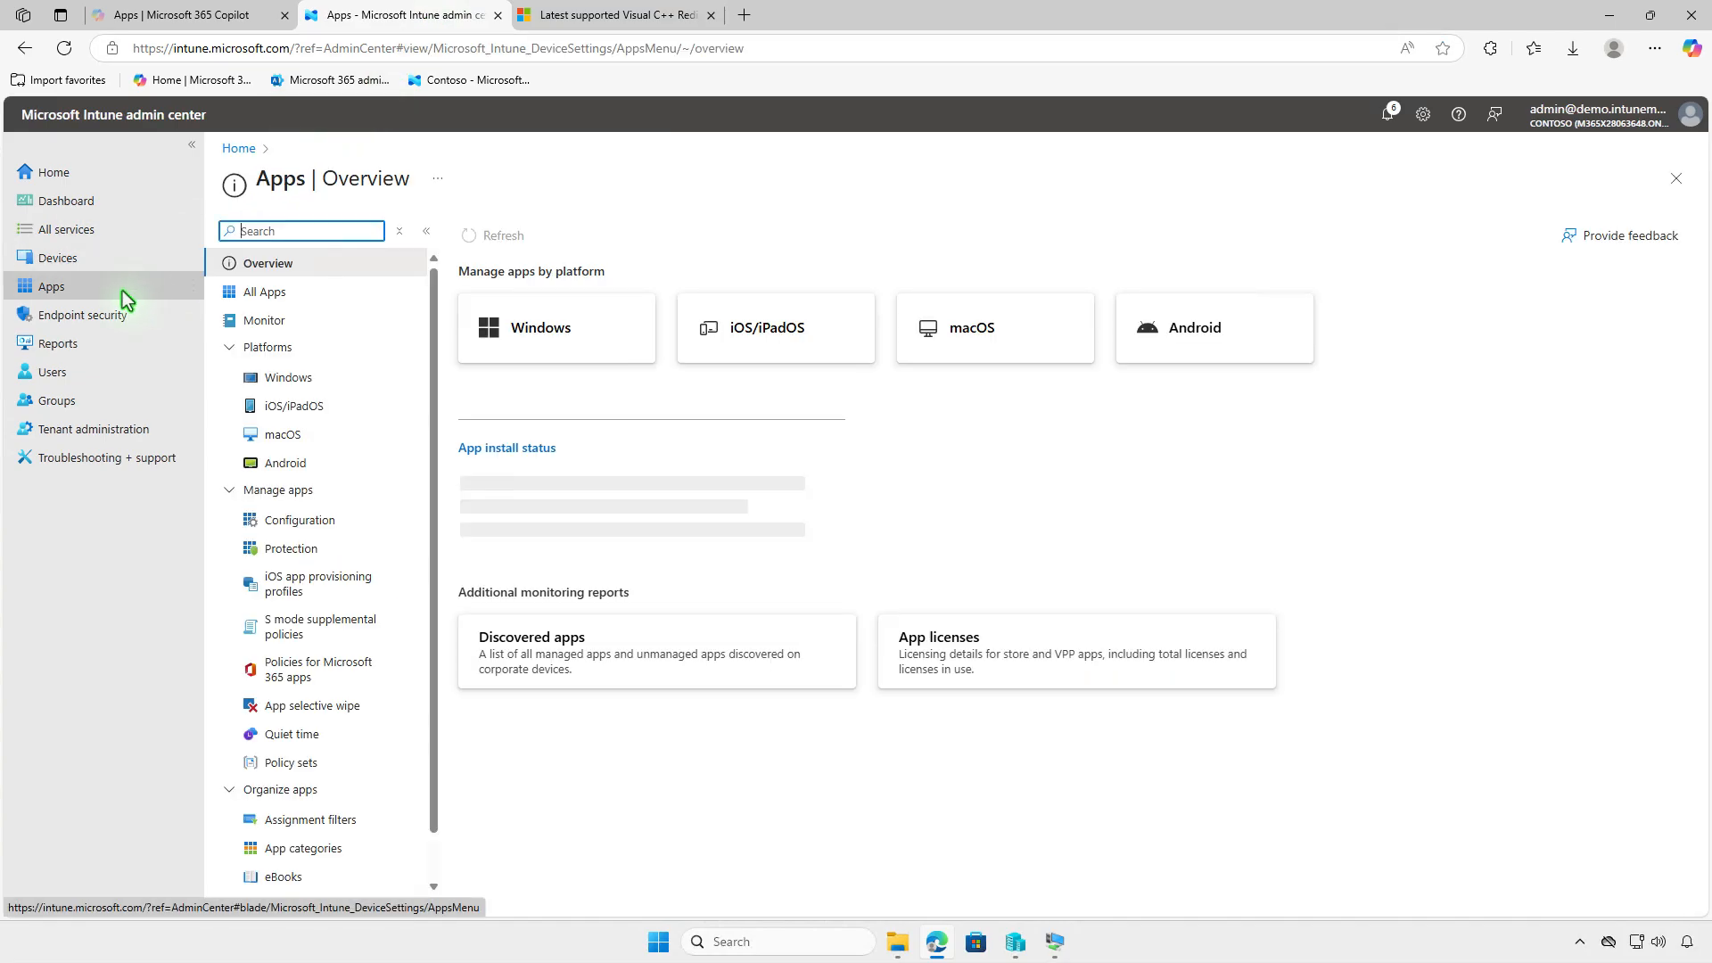
pyautogui.click(347, 382)
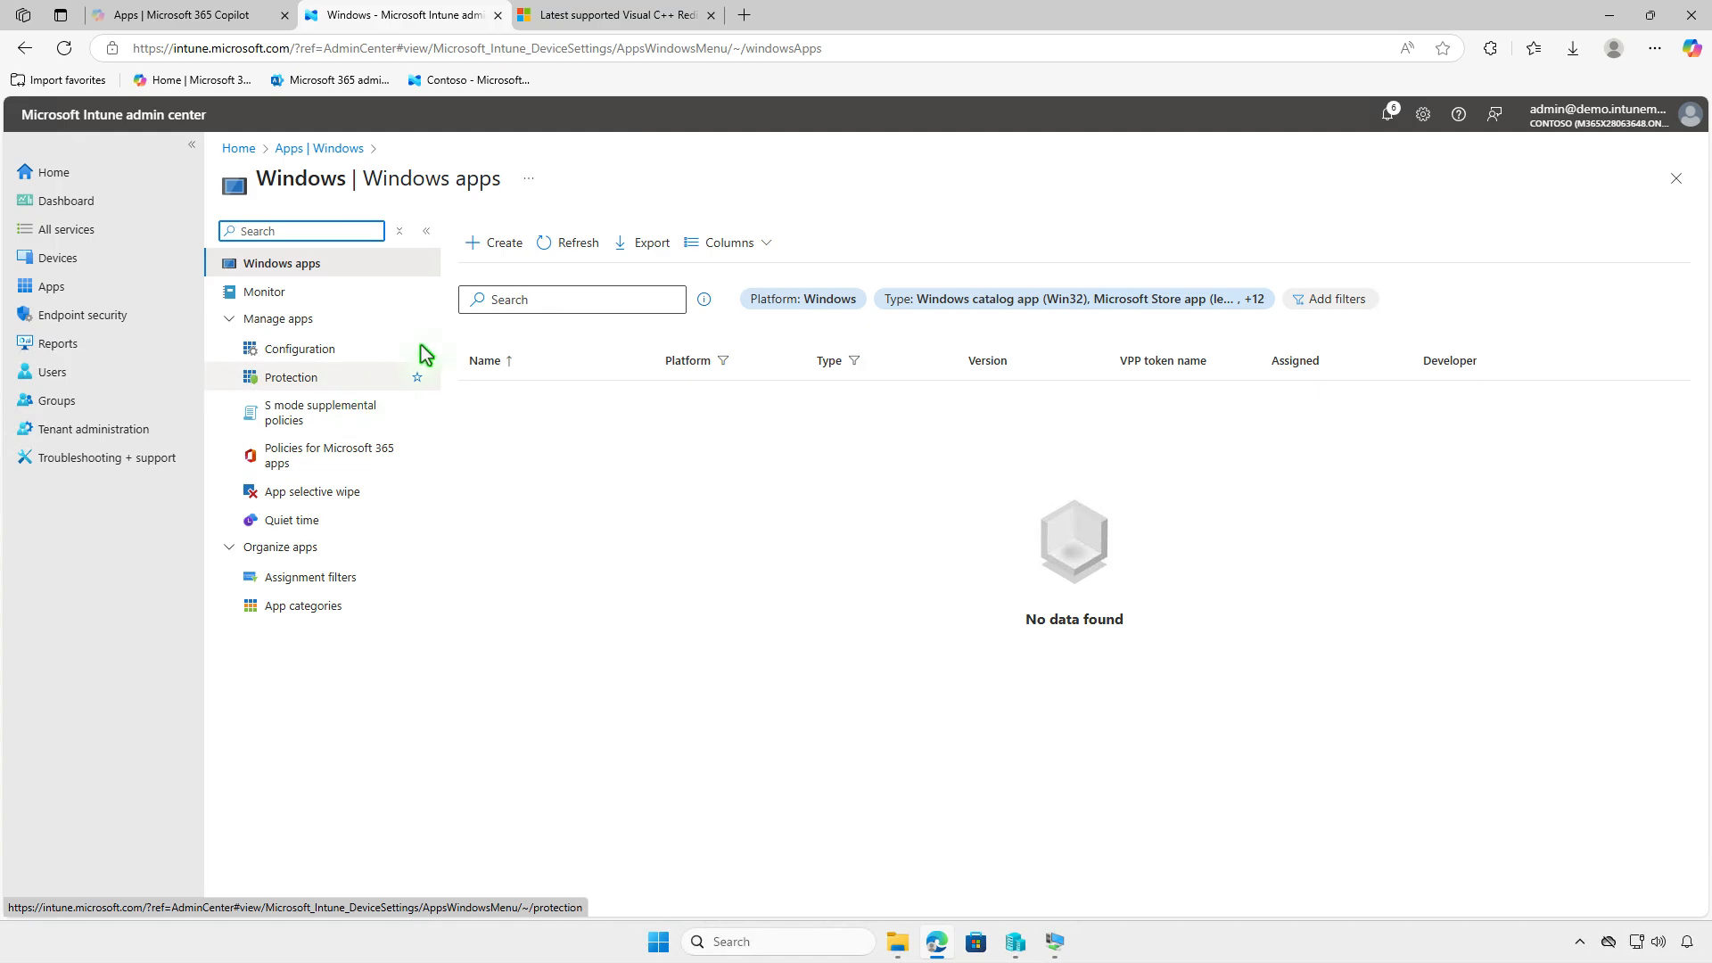
# Step: Start creating a new app of type Windows app (Win32)
pyautogui.click(504, 248)
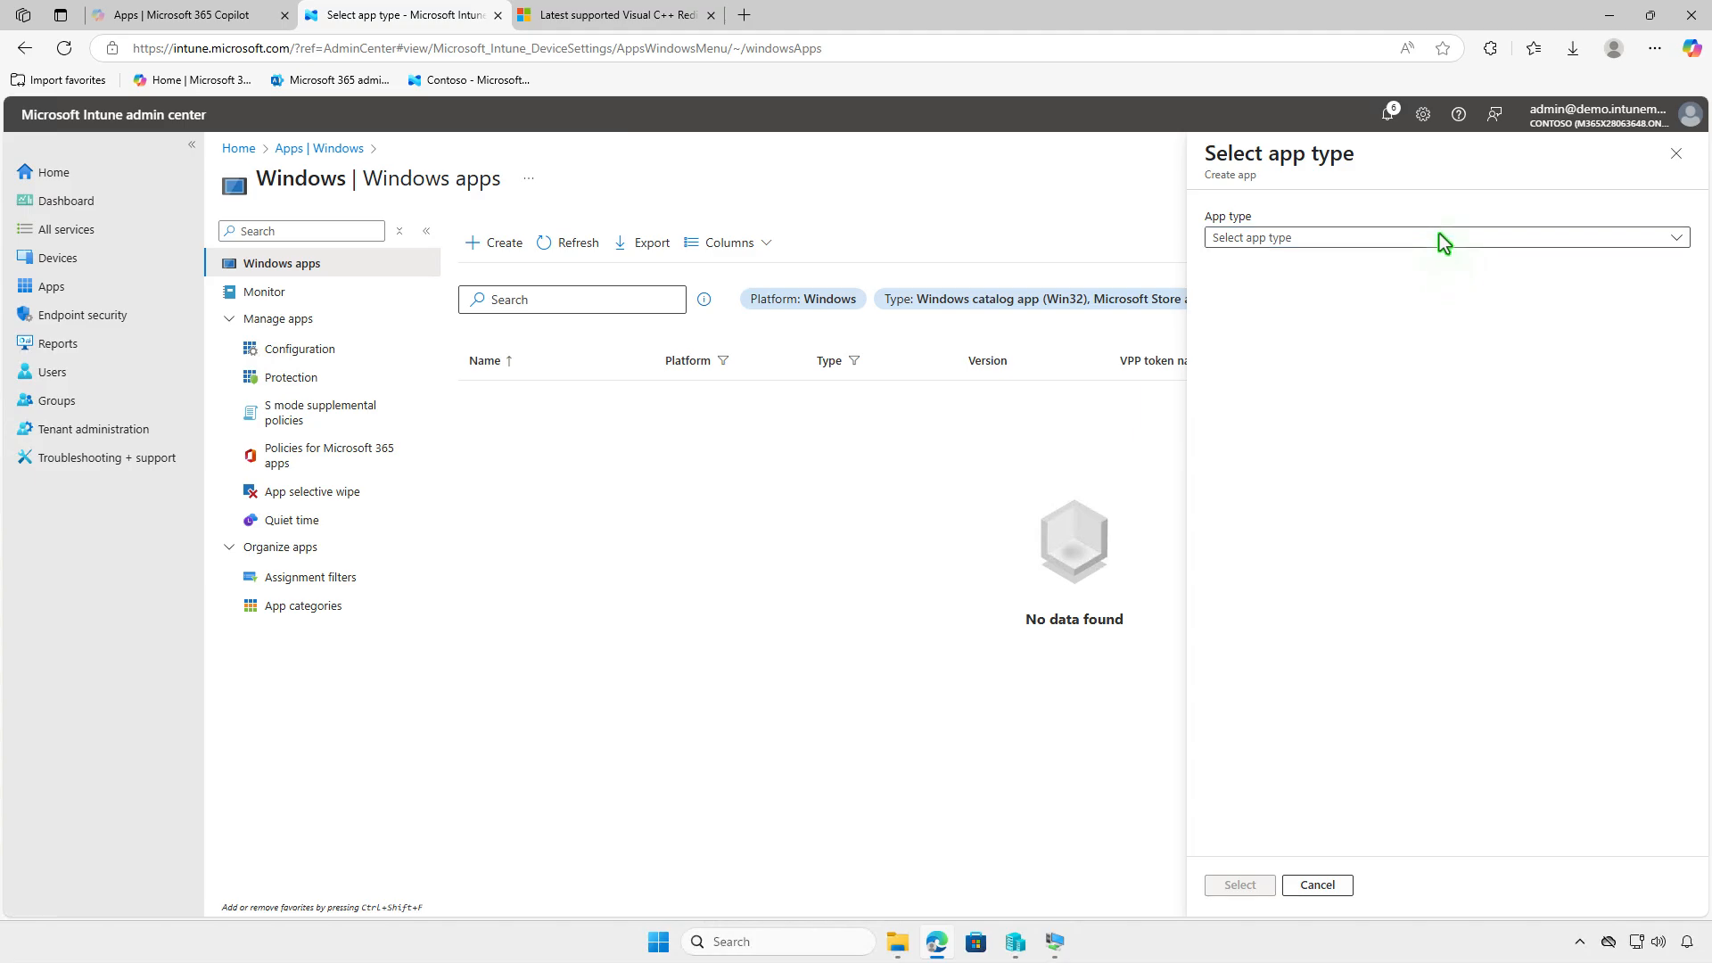
pyautogui.click(1439, 236)
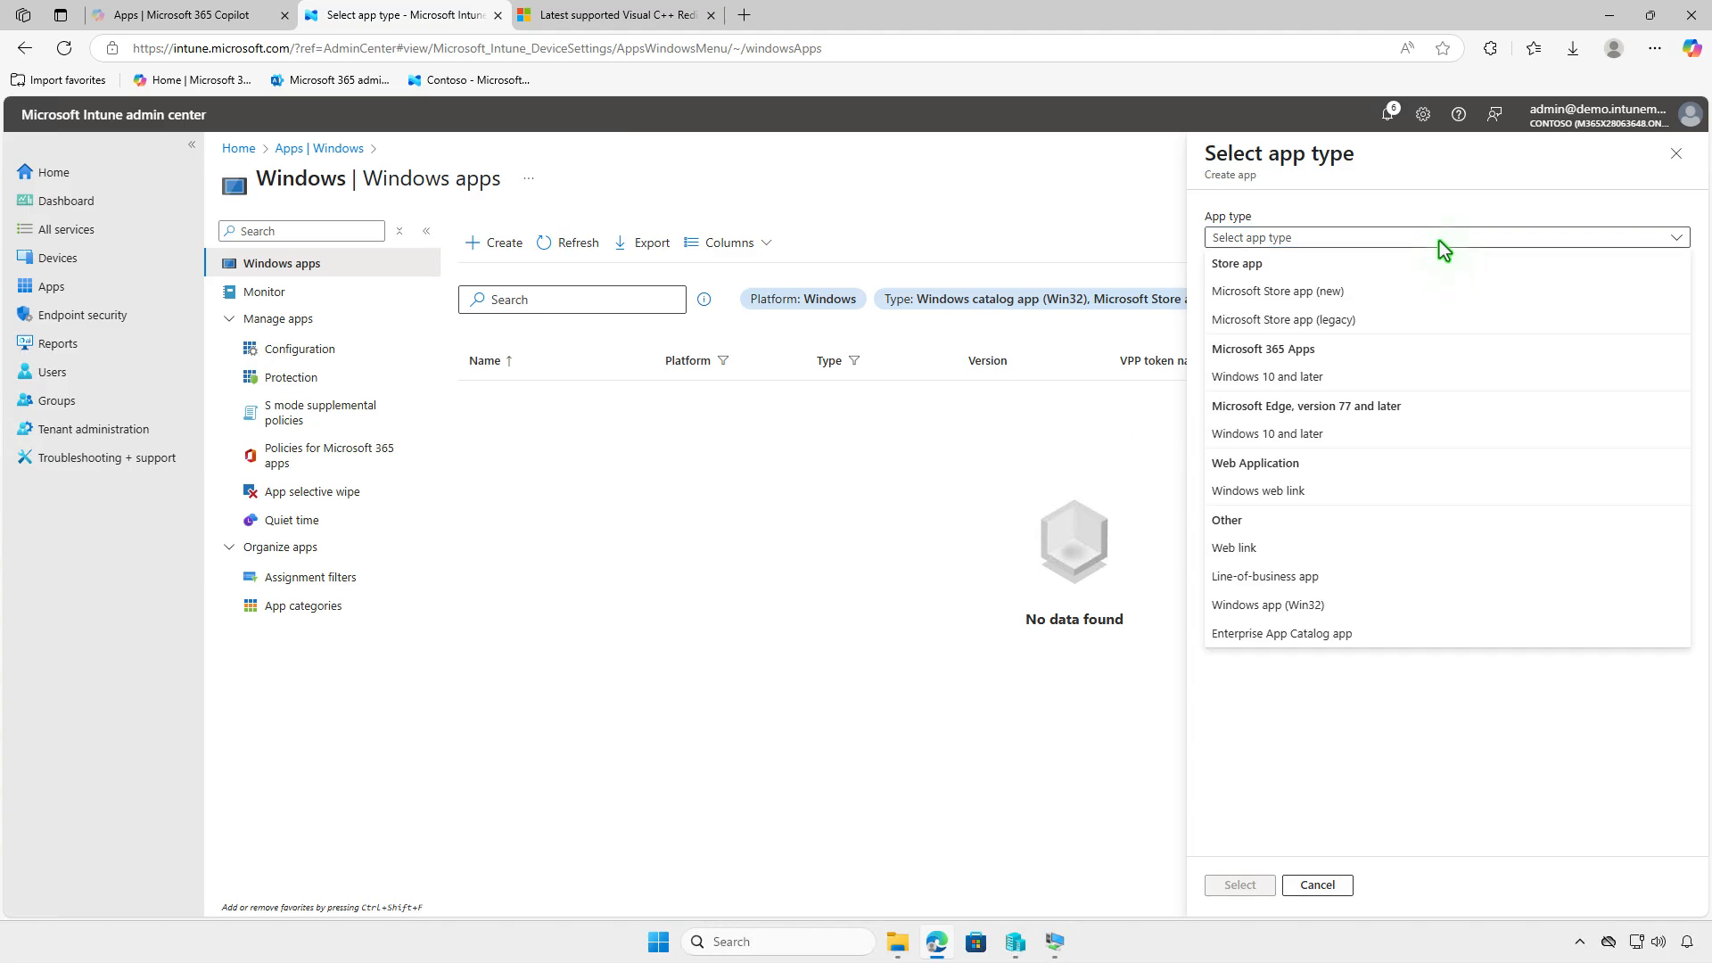
pyautogui.click(1420, 603)
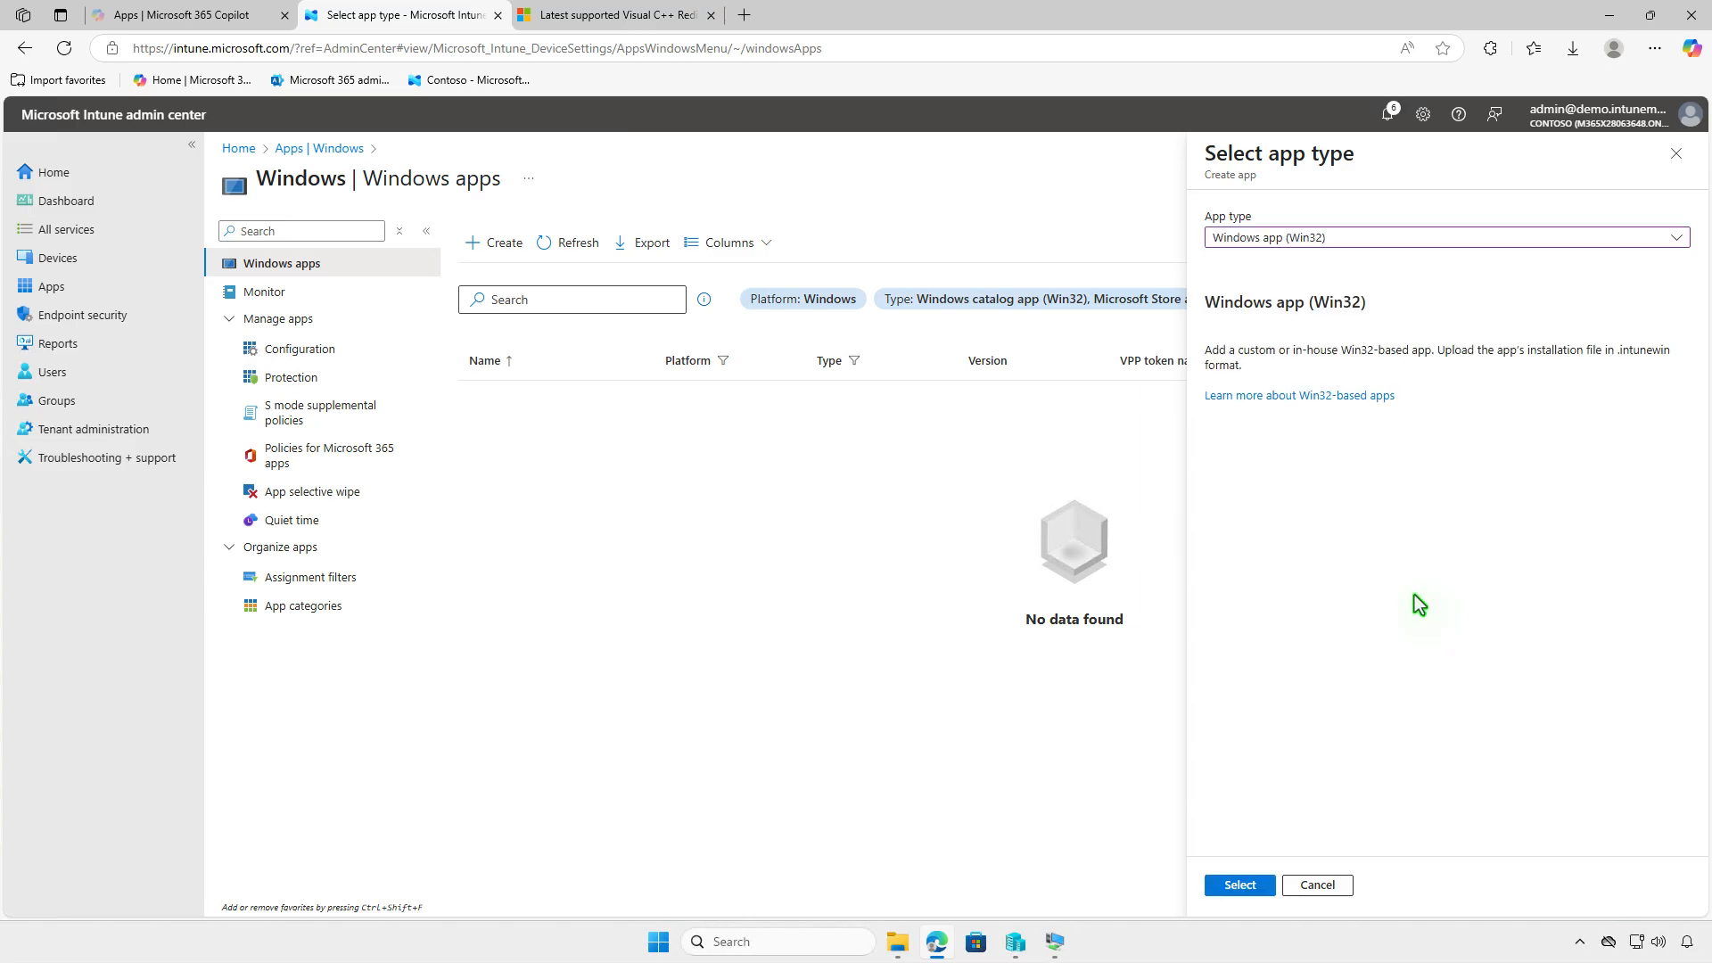
pyautogui.click(1235, 885)
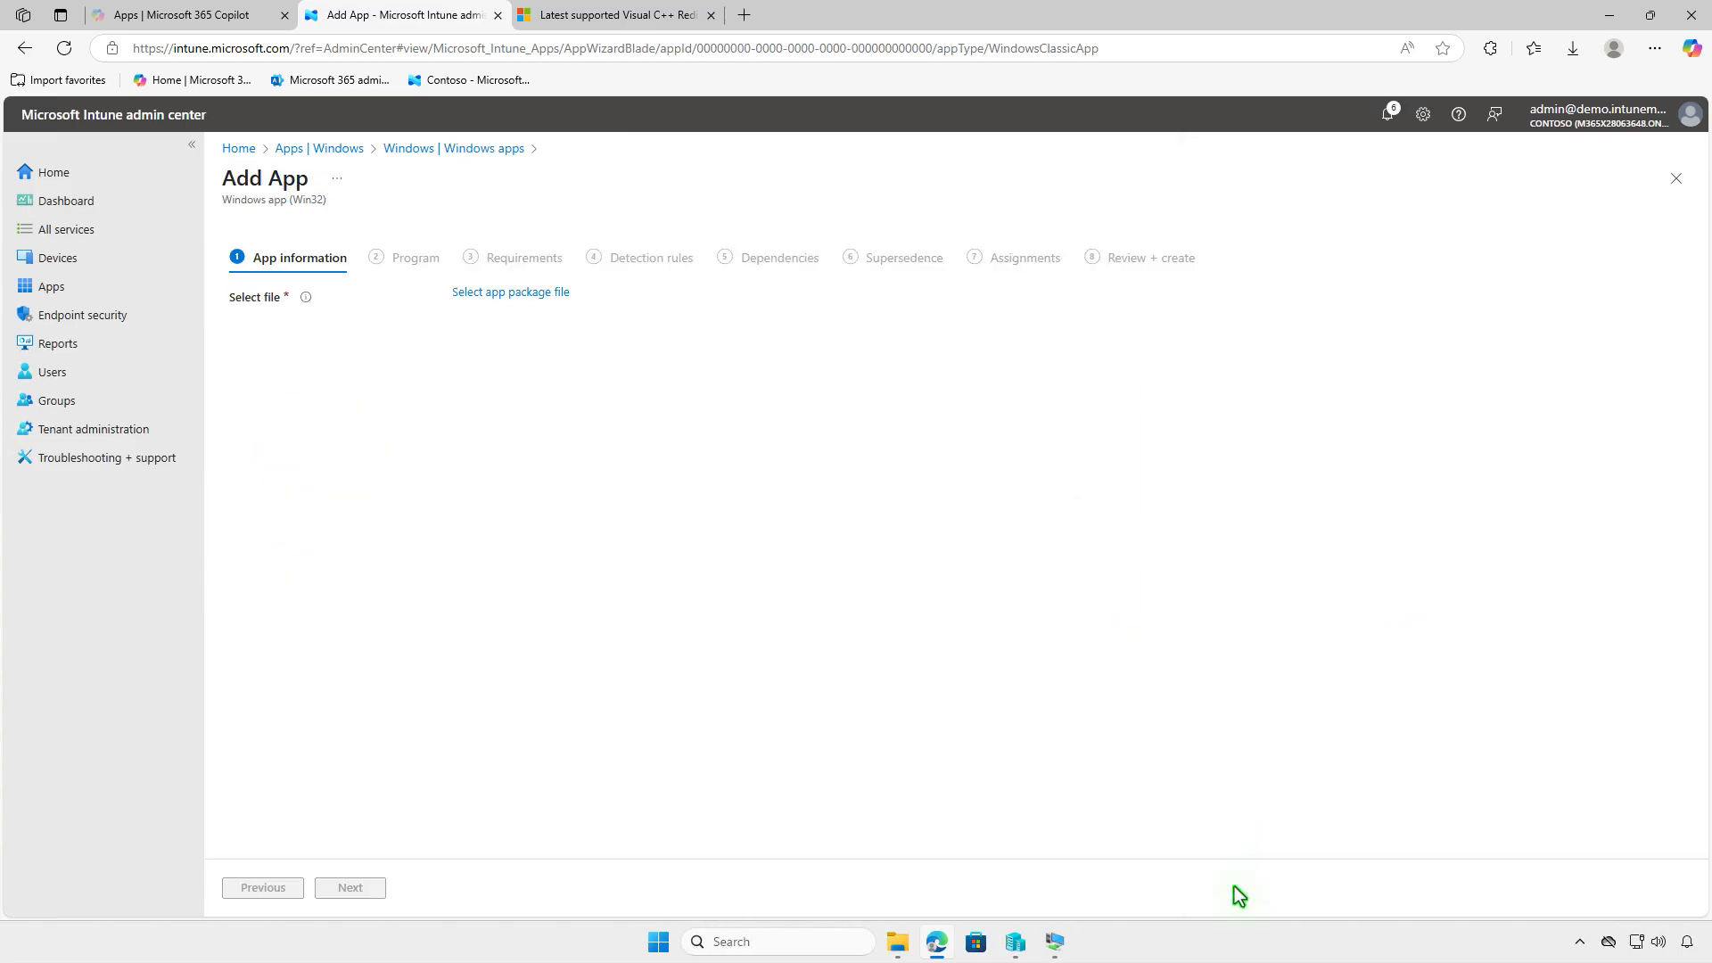
# Step: Choose VC_redist.x64.intunewin from D:\Intune\Output as the app package file and confirm it
pyautogui.click(544, 295)
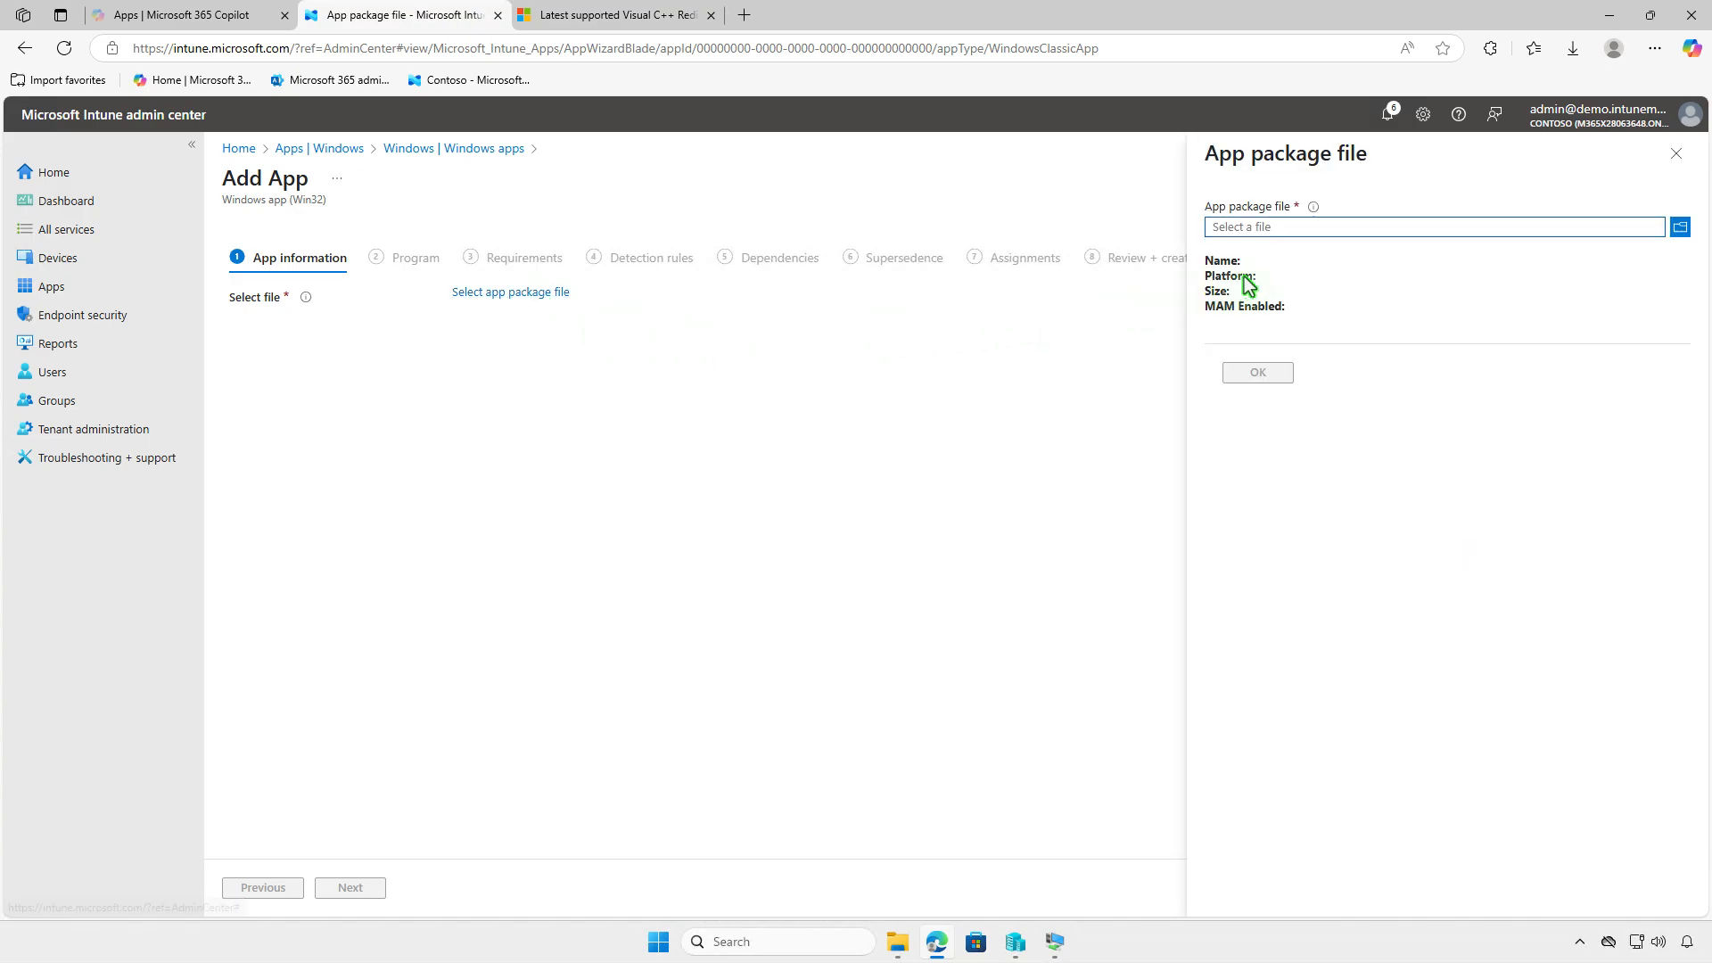
pyautogui.click(1350, 227)
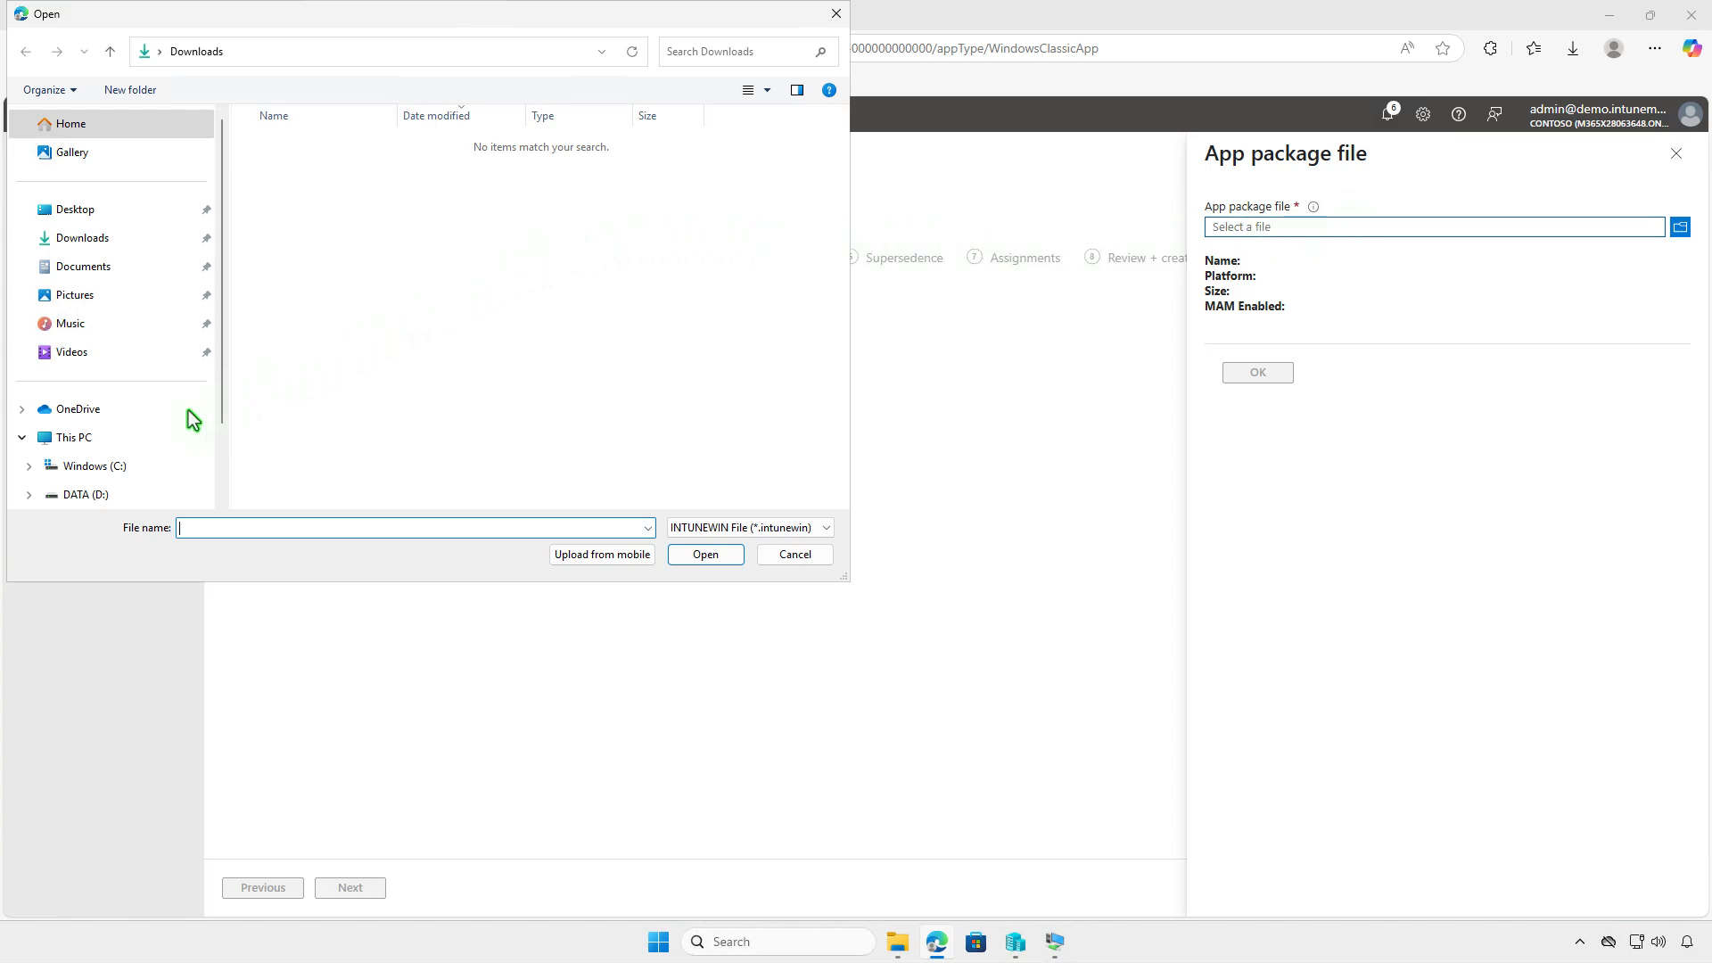
pyautogui.click(131, 437)
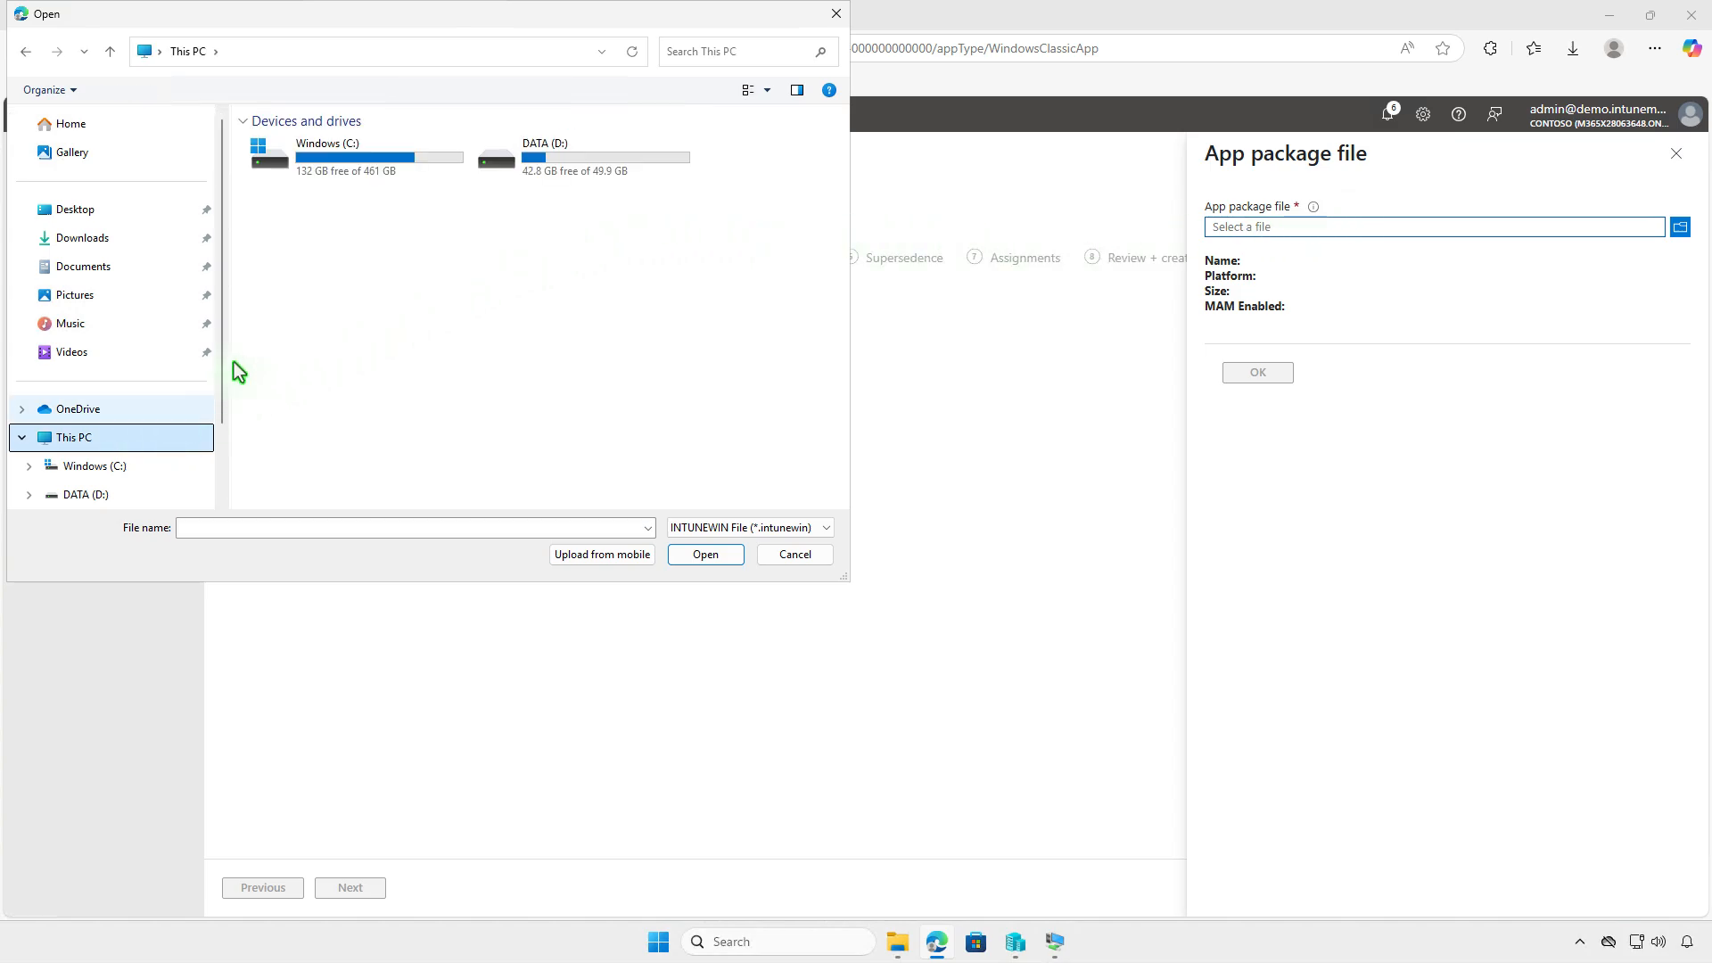
pyautogui.doubleClick(639, 164)
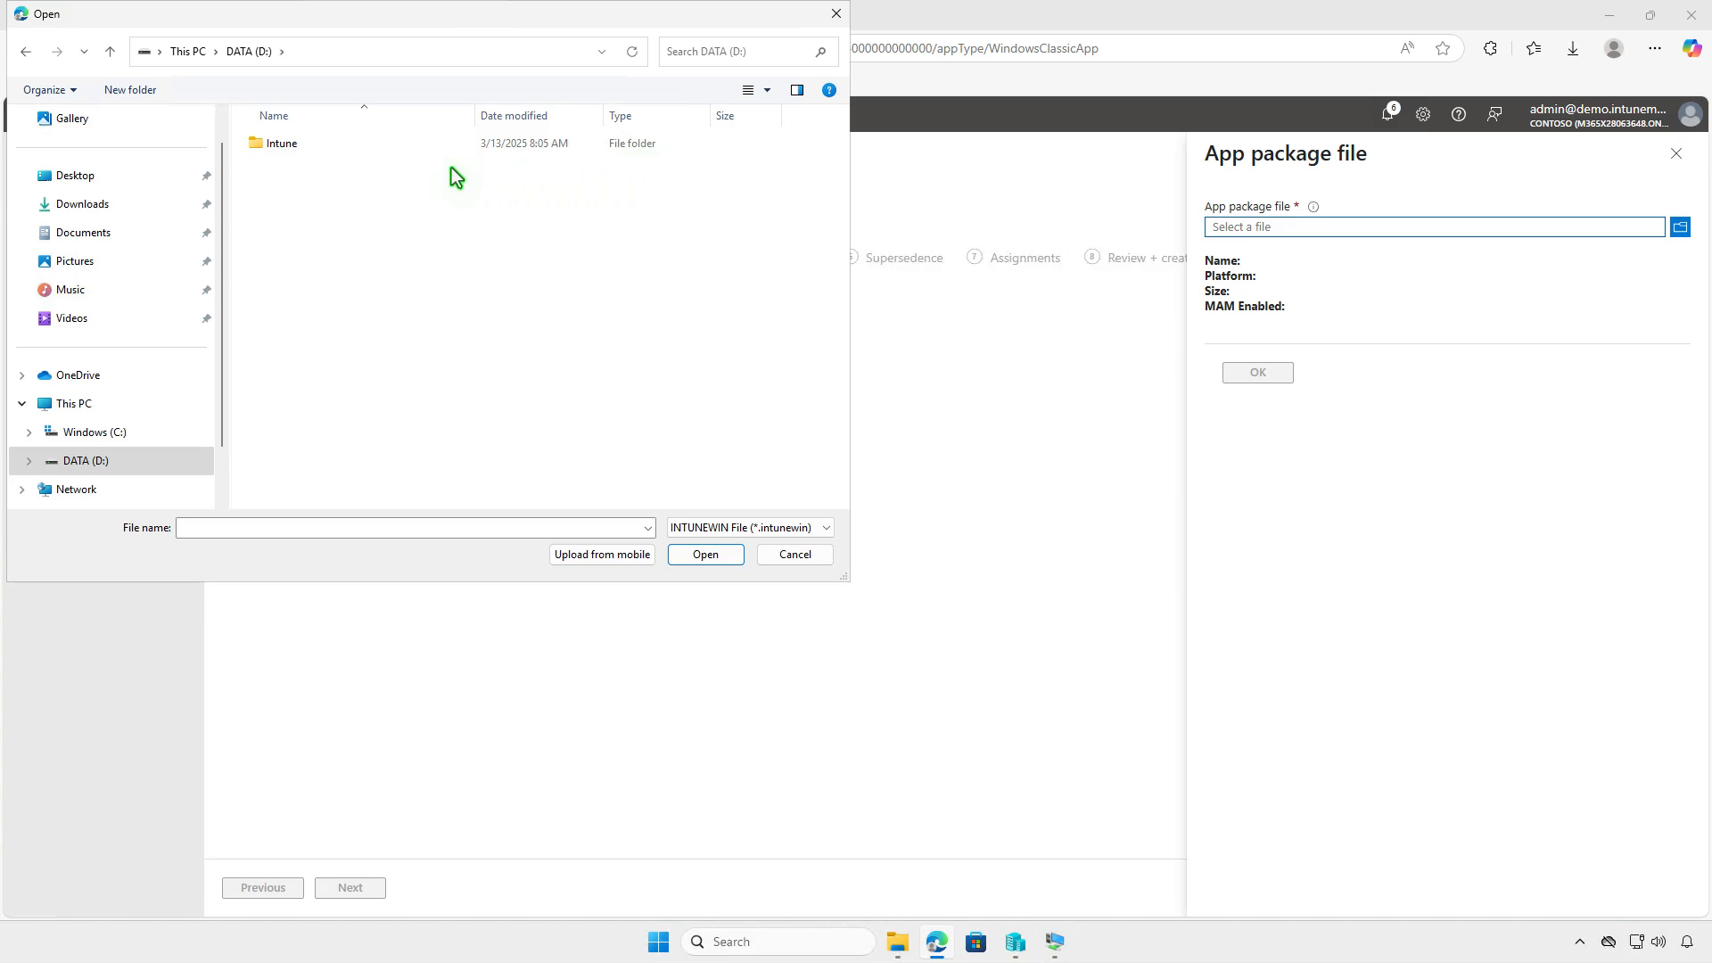
pyautogui.doubleClick(319, 142)
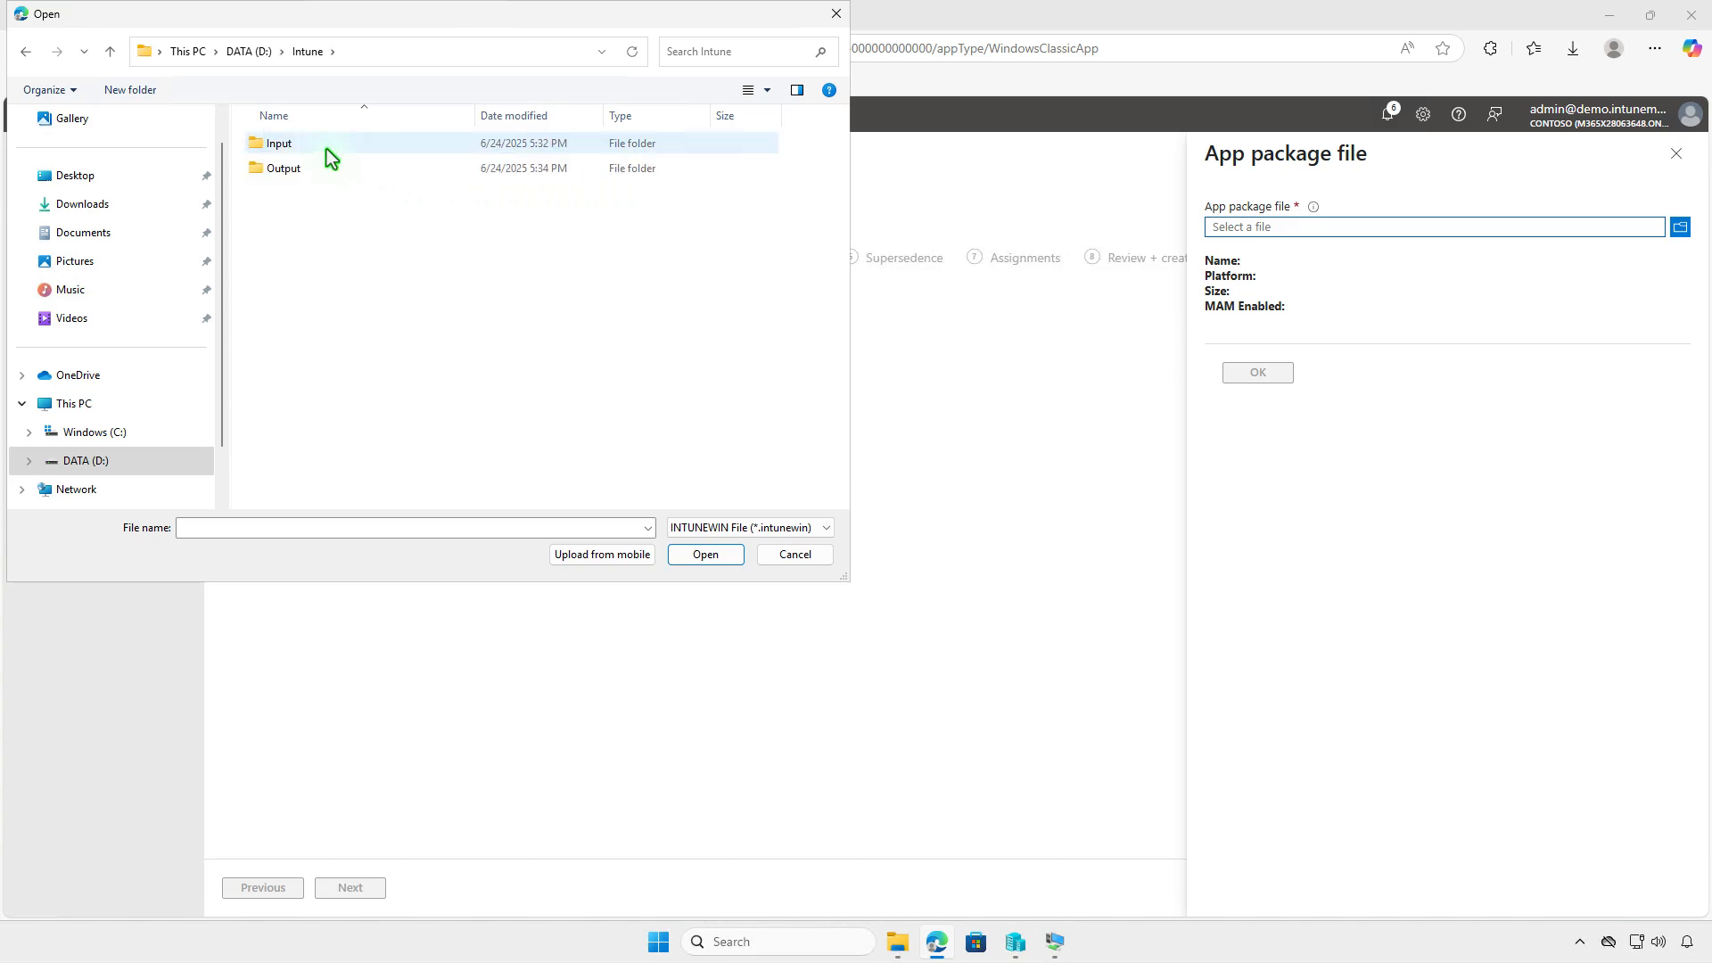
pyautogui.doubleClick(372, 175)
pyautogui.click(371, 145)
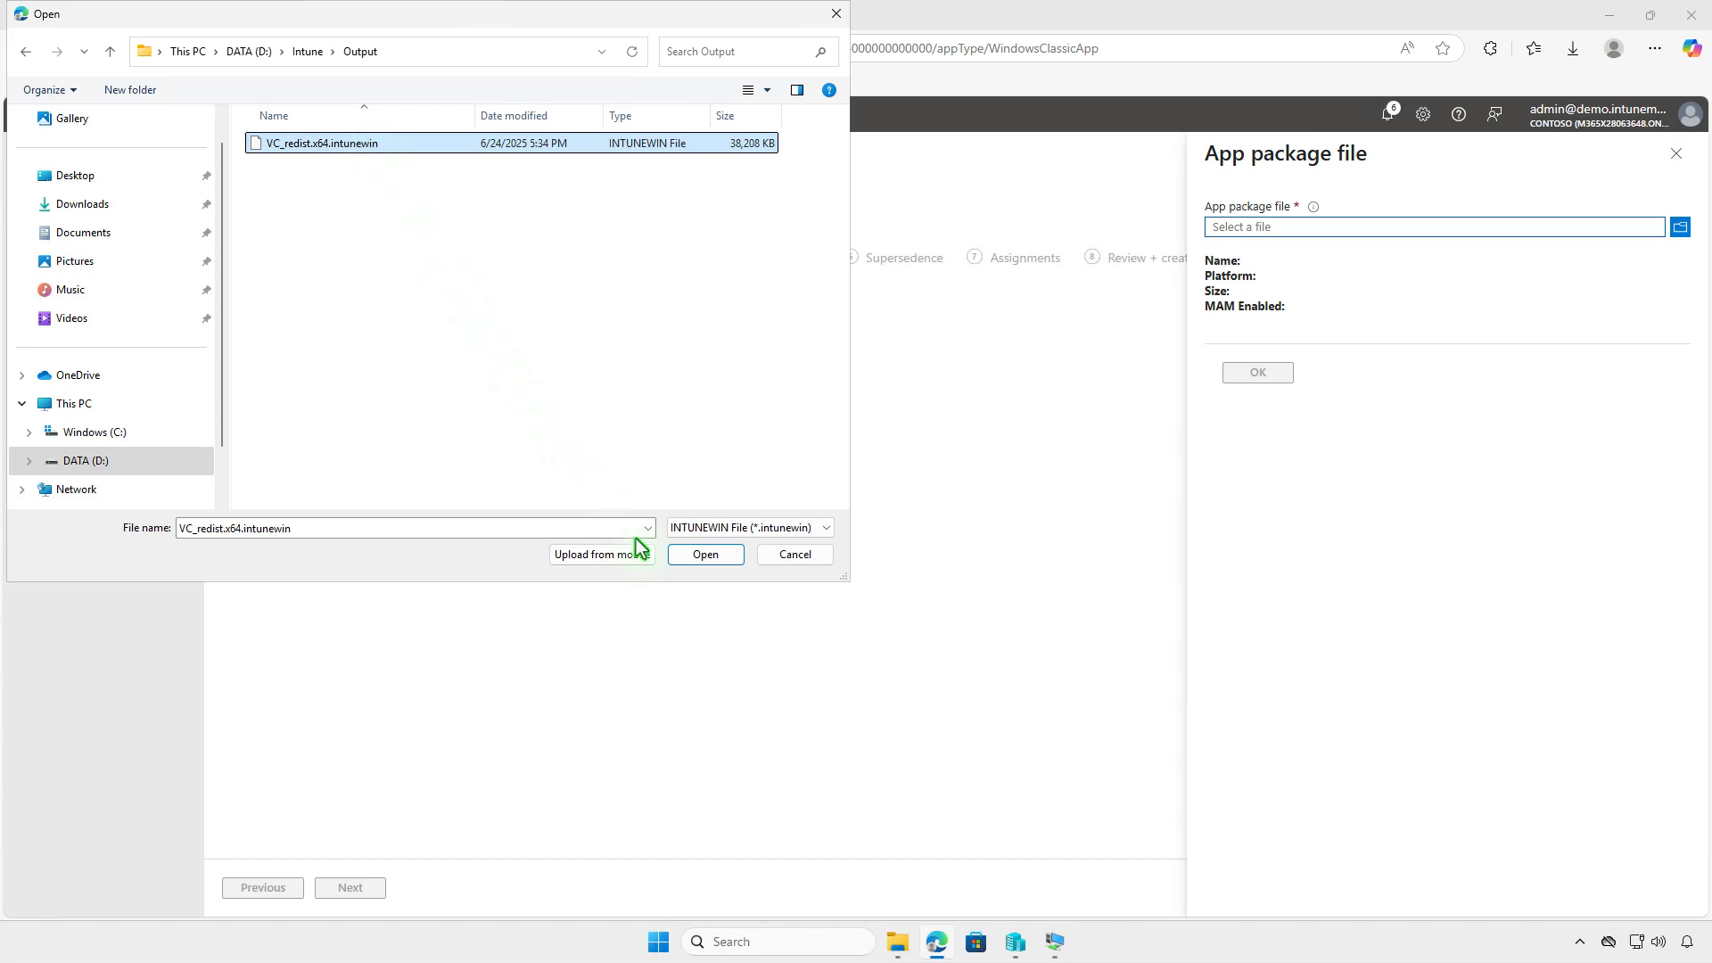
pyautogui.click(705, 557)
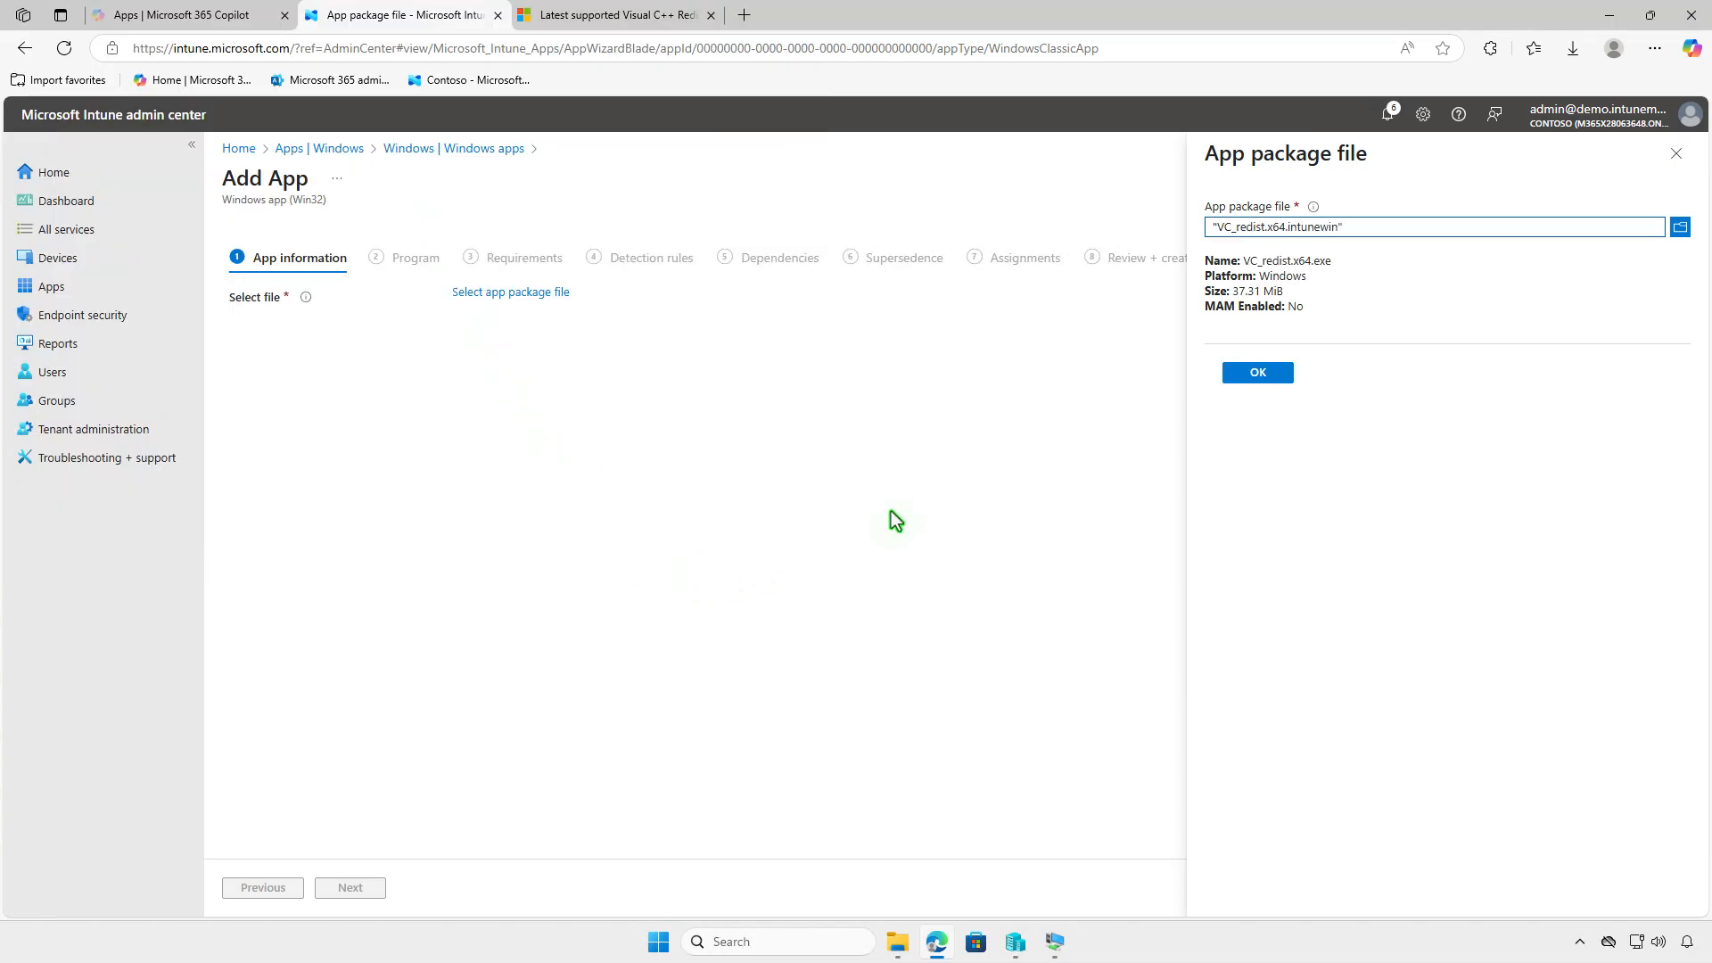
pyautogui.click(1257, 373)
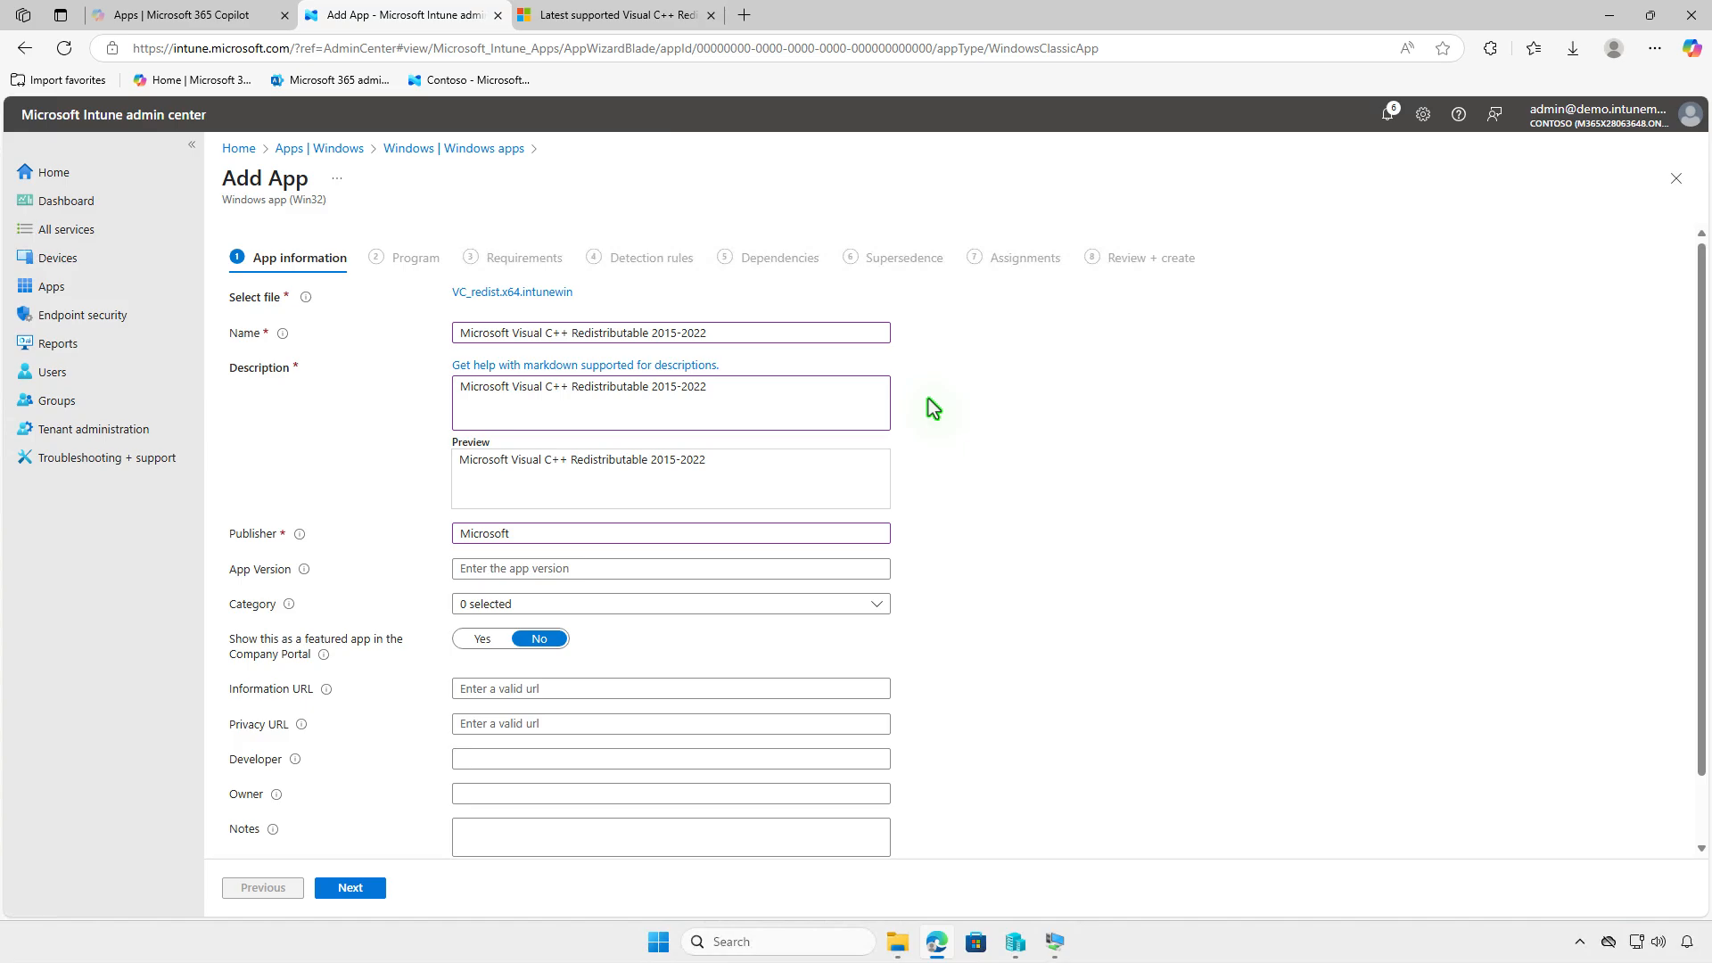
# Step: Upload images.png from the Downloads folder as the app's logo and continue to the Program settings
pyautogui.scroll(-1, 929, 398)
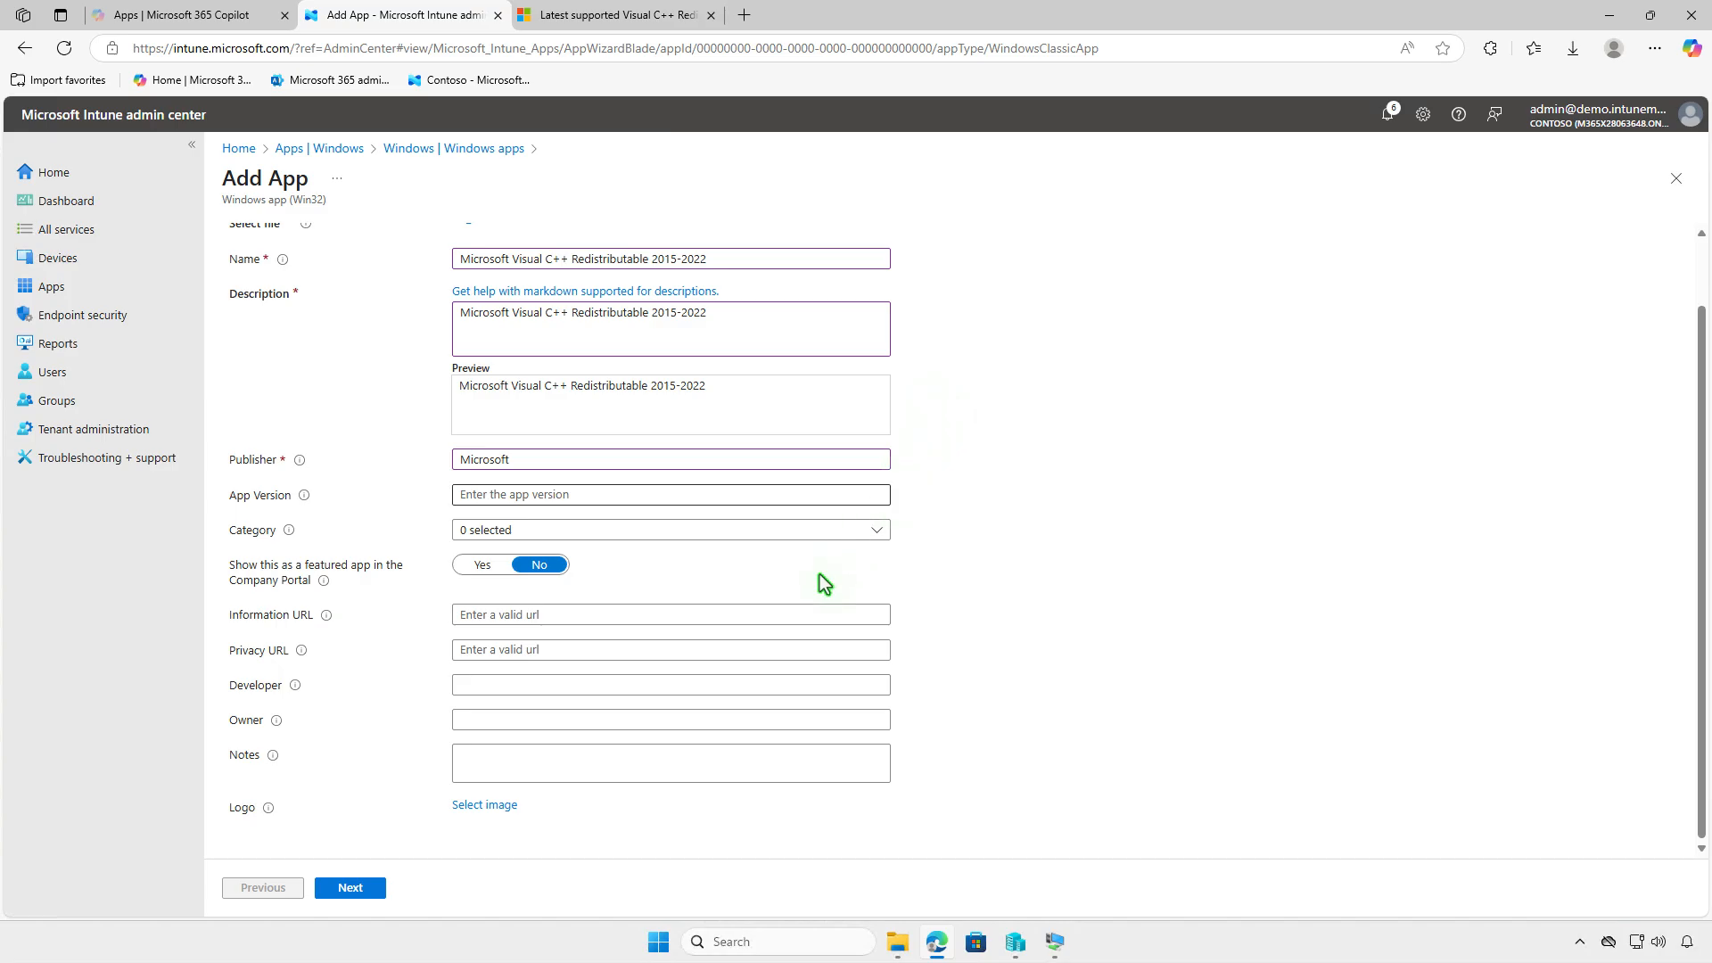
pyautogui.click(489, 804)
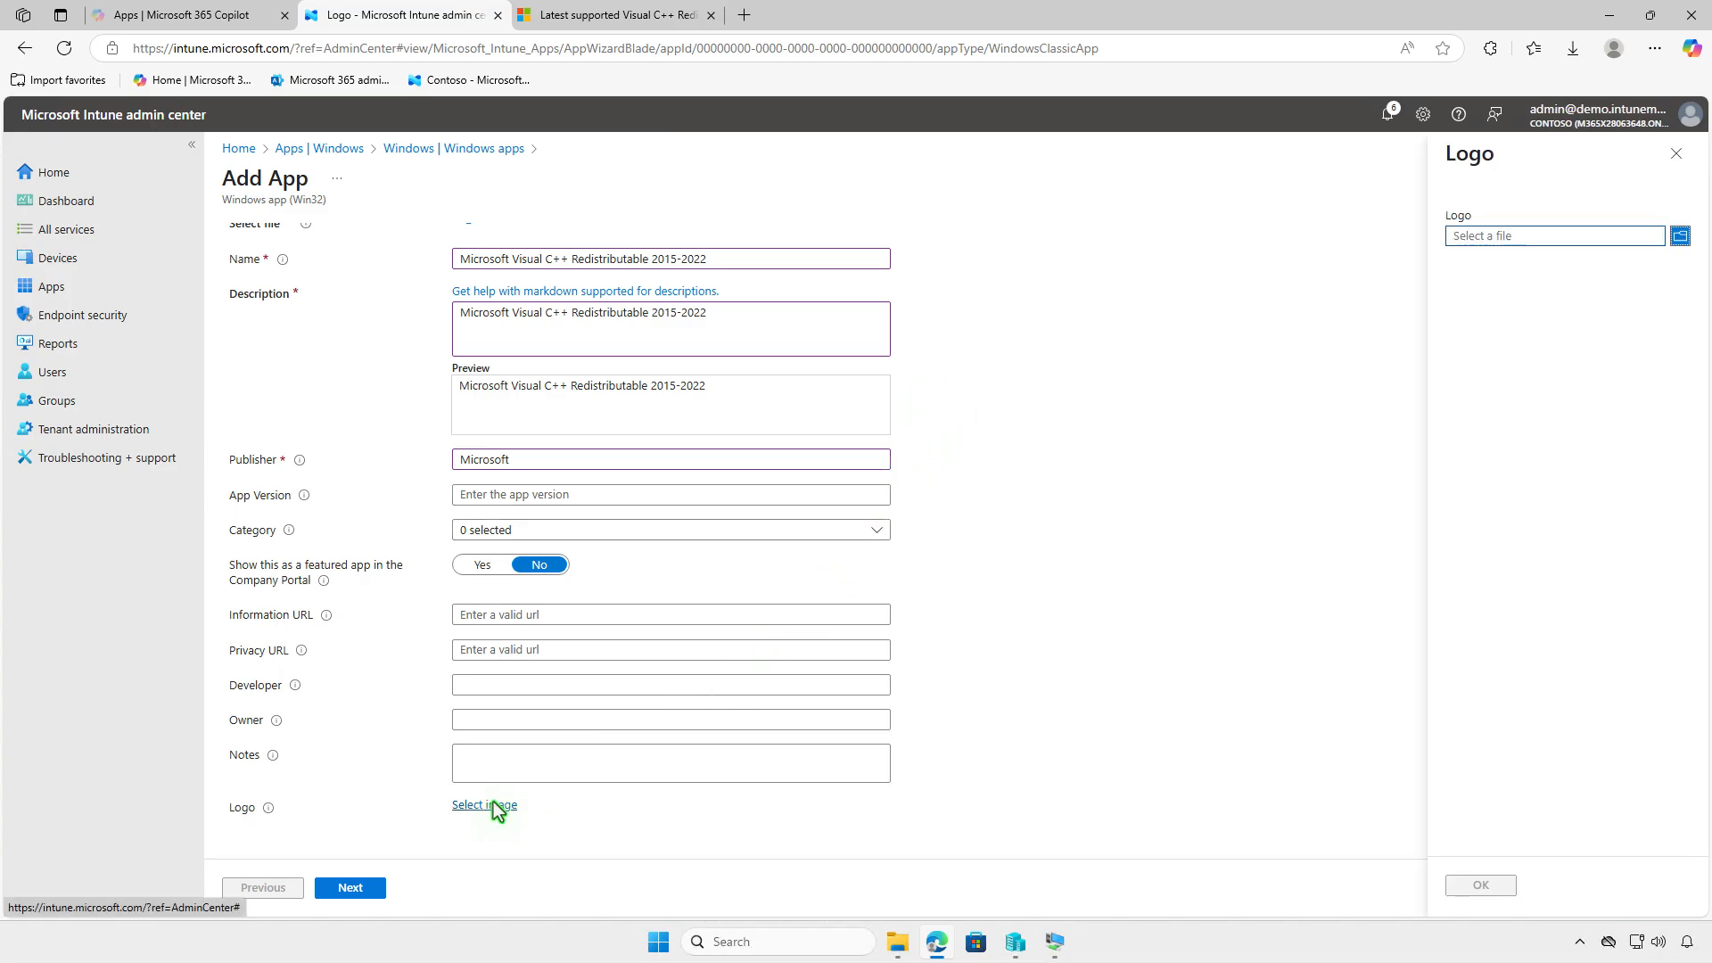
pyautogui.click(1530, 237)
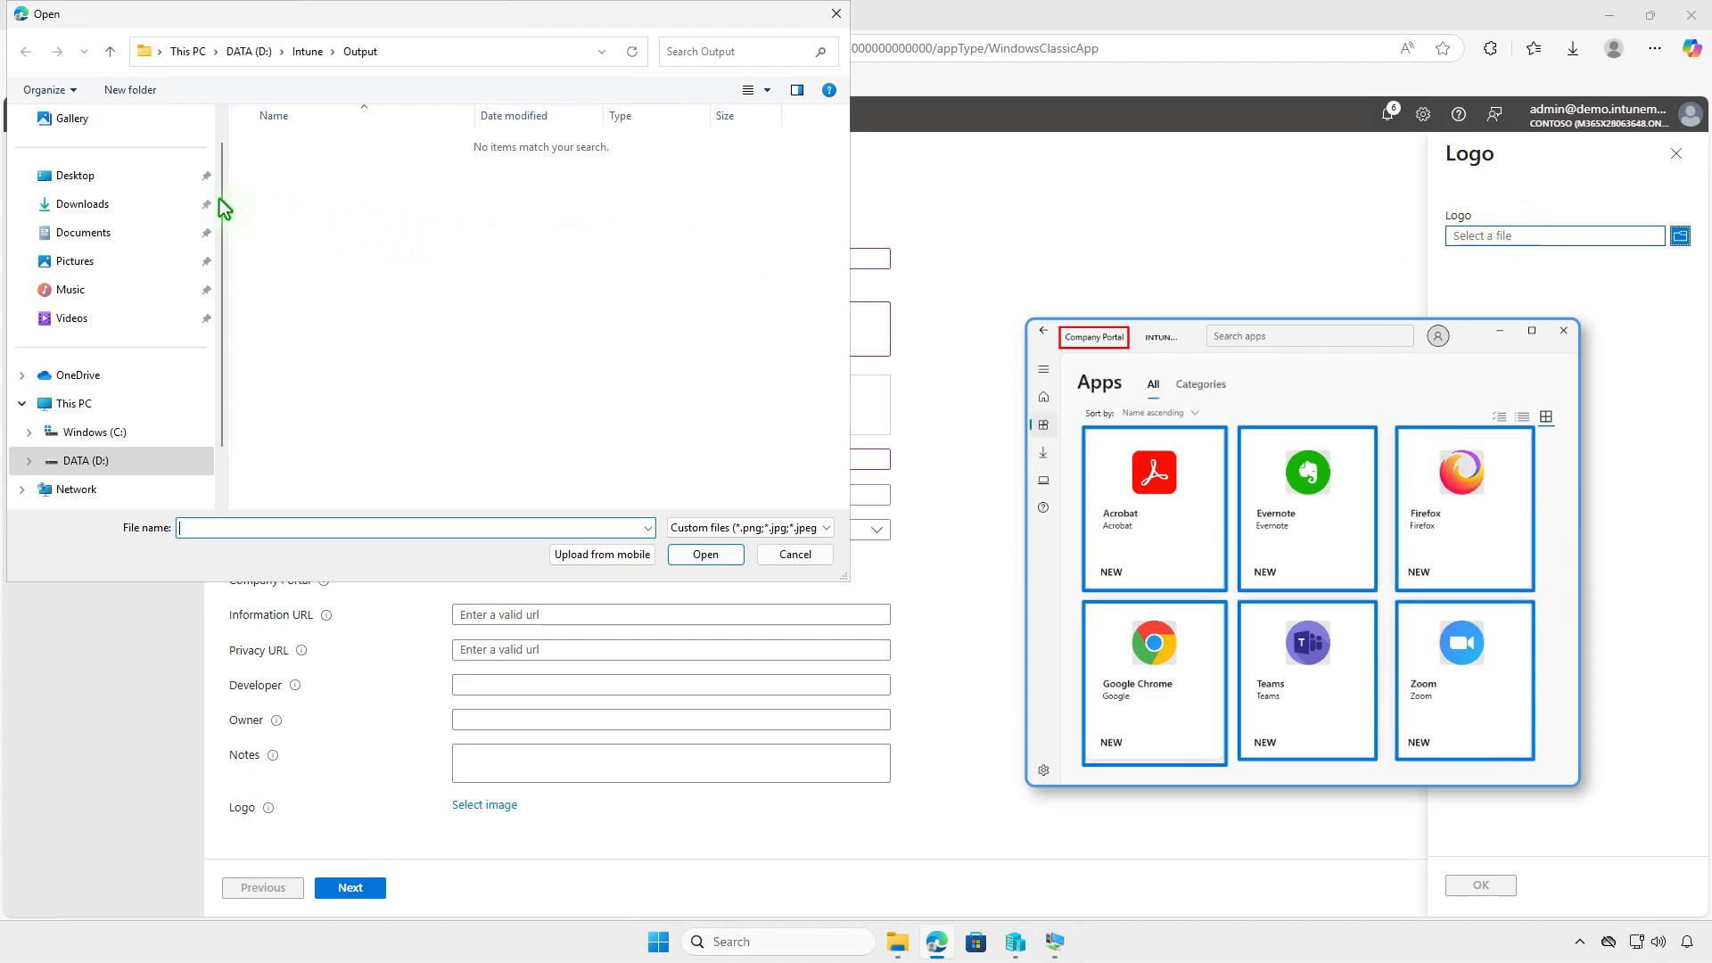
pyautogui.click(82, 204)
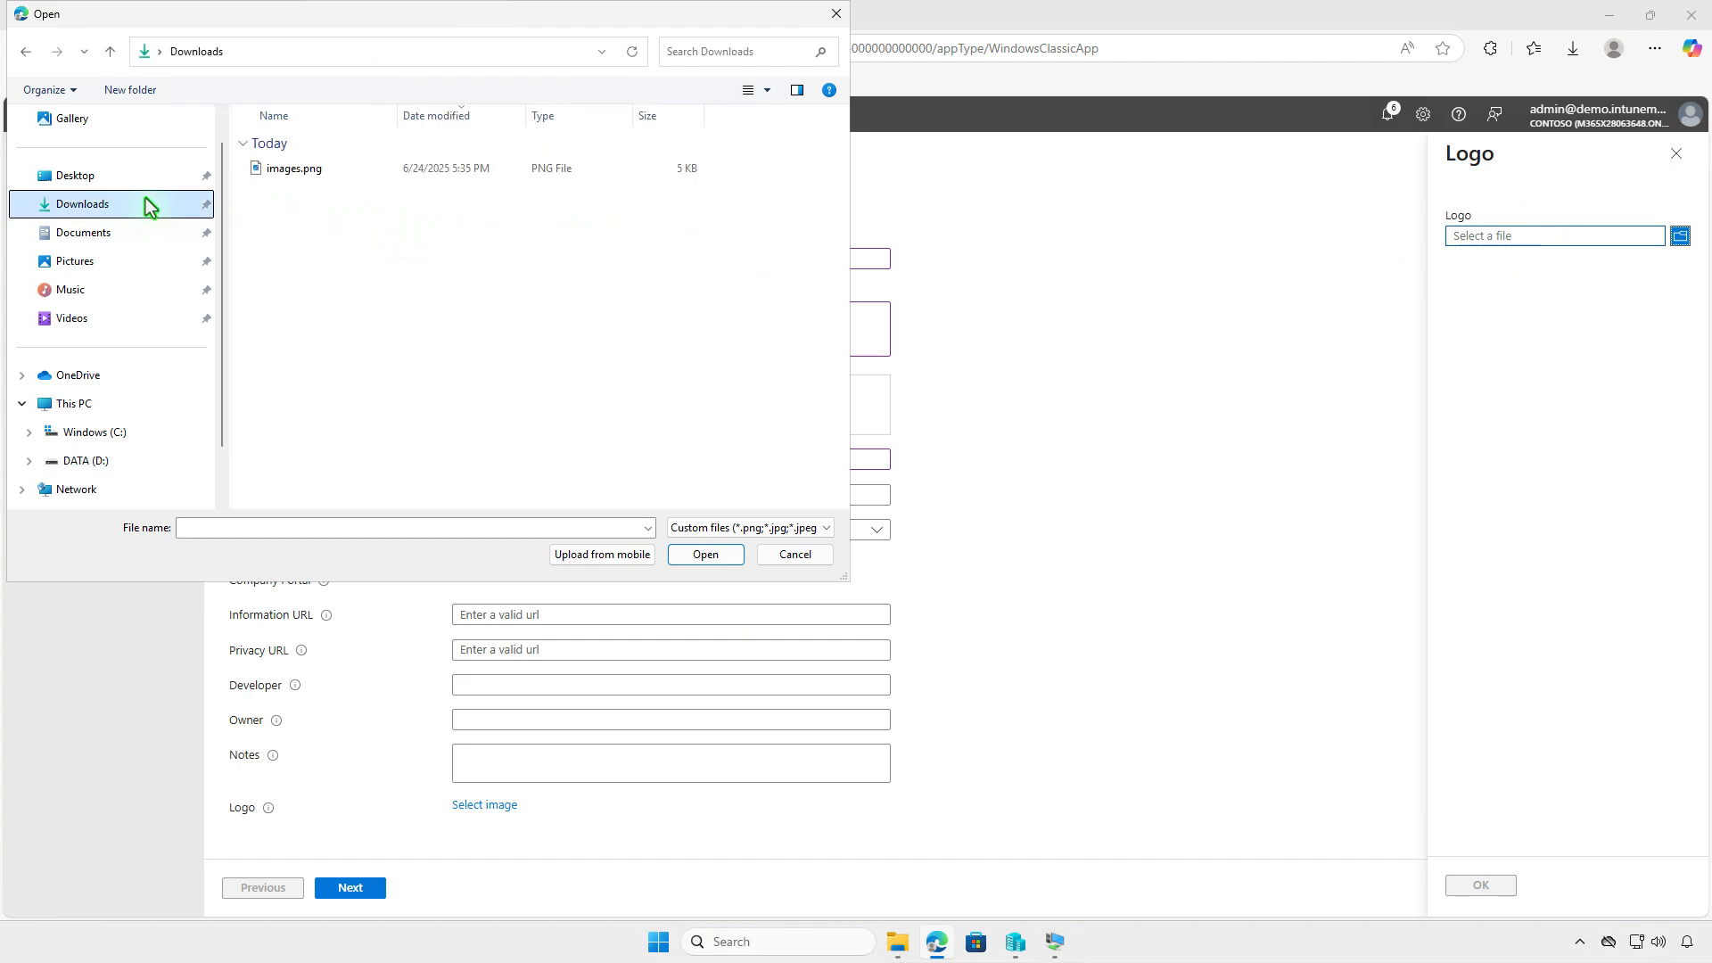
pyautogui.click(396, 173)
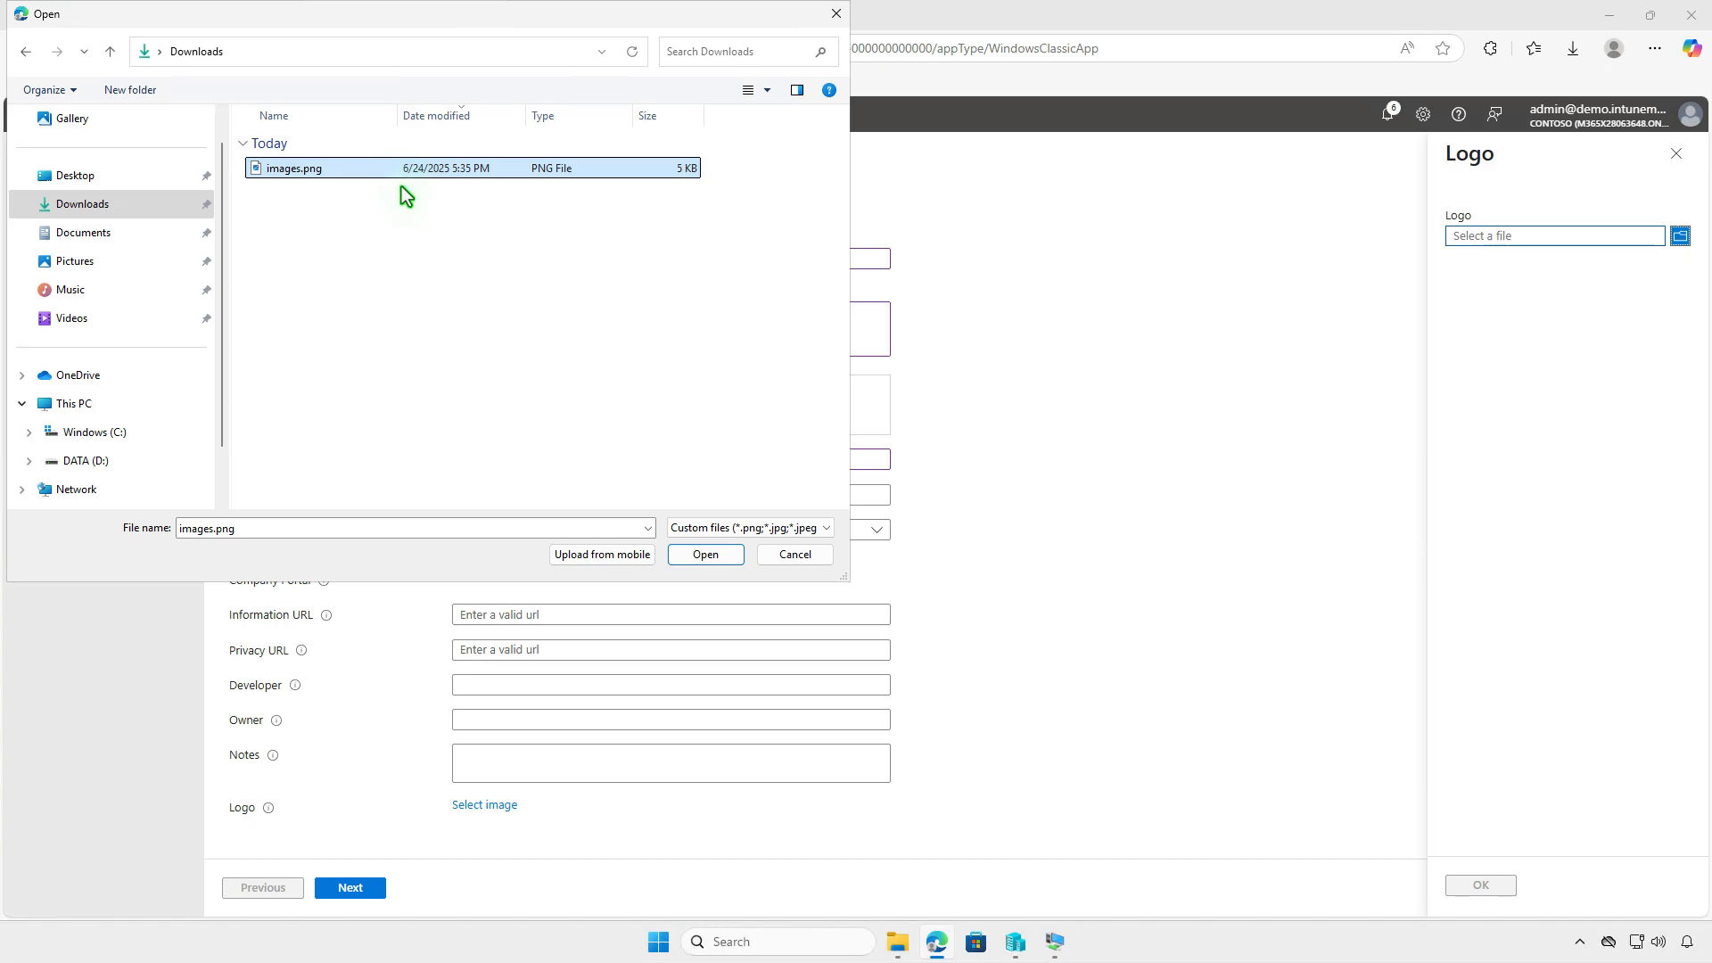
pyautogui.click(695, 557)
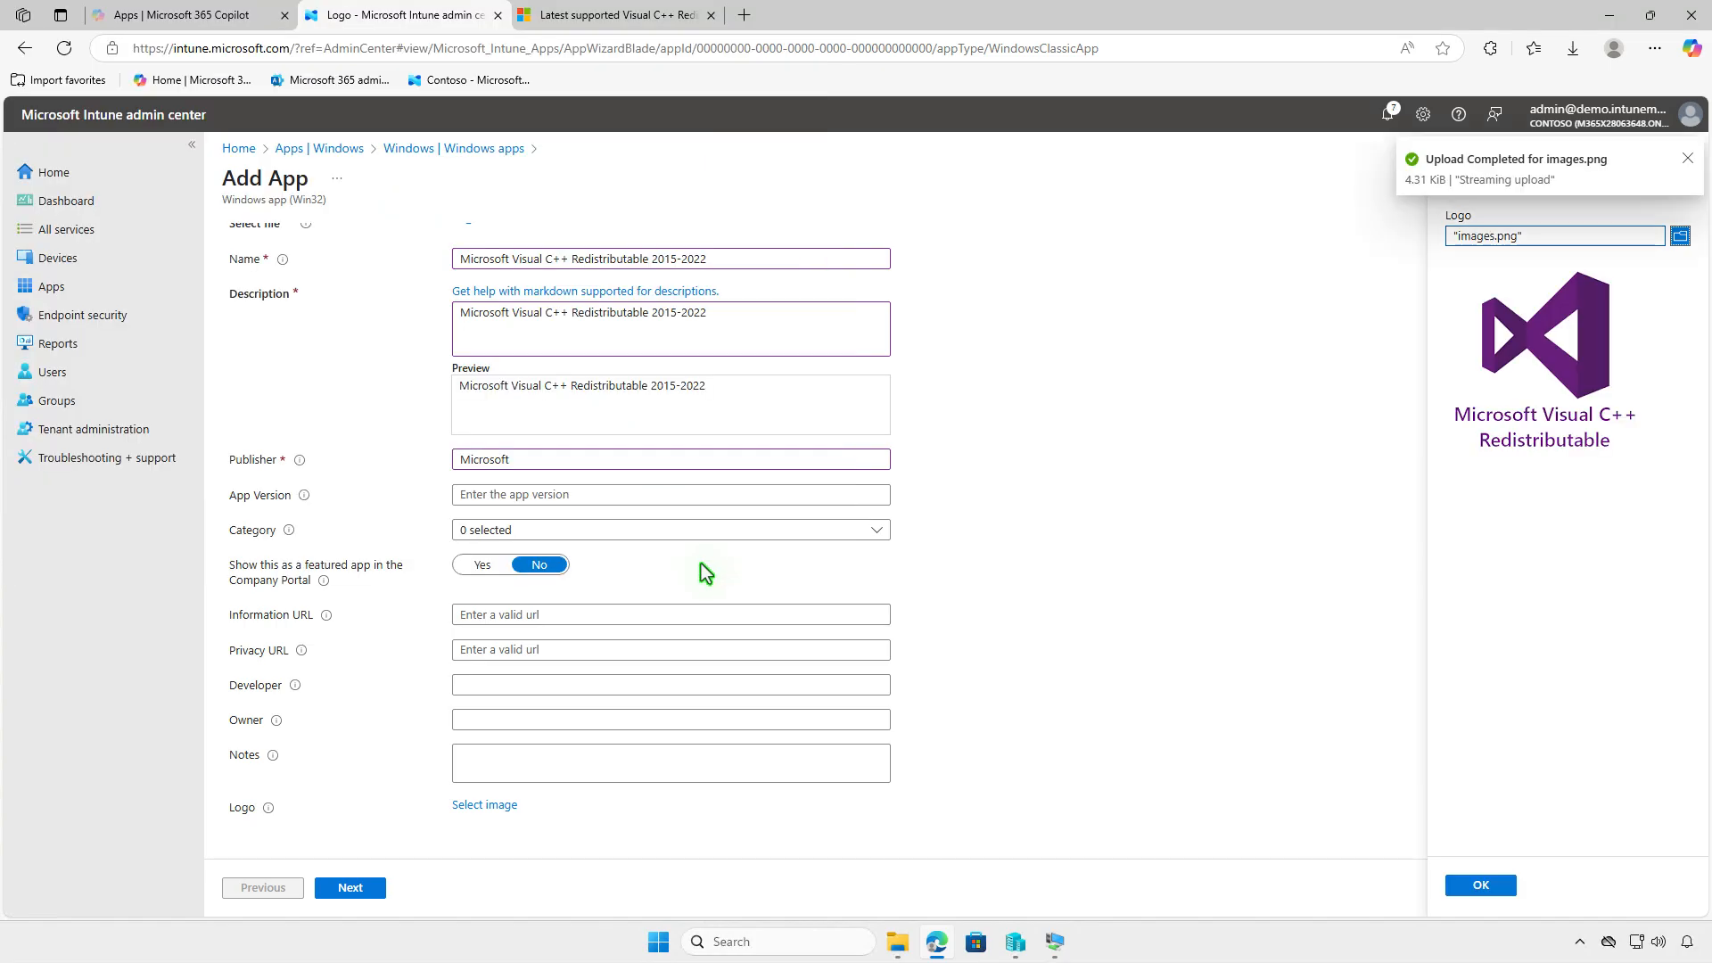
pyautogui.click(1492, 887)
pyautogui.scroll(-2, 1015, 664)
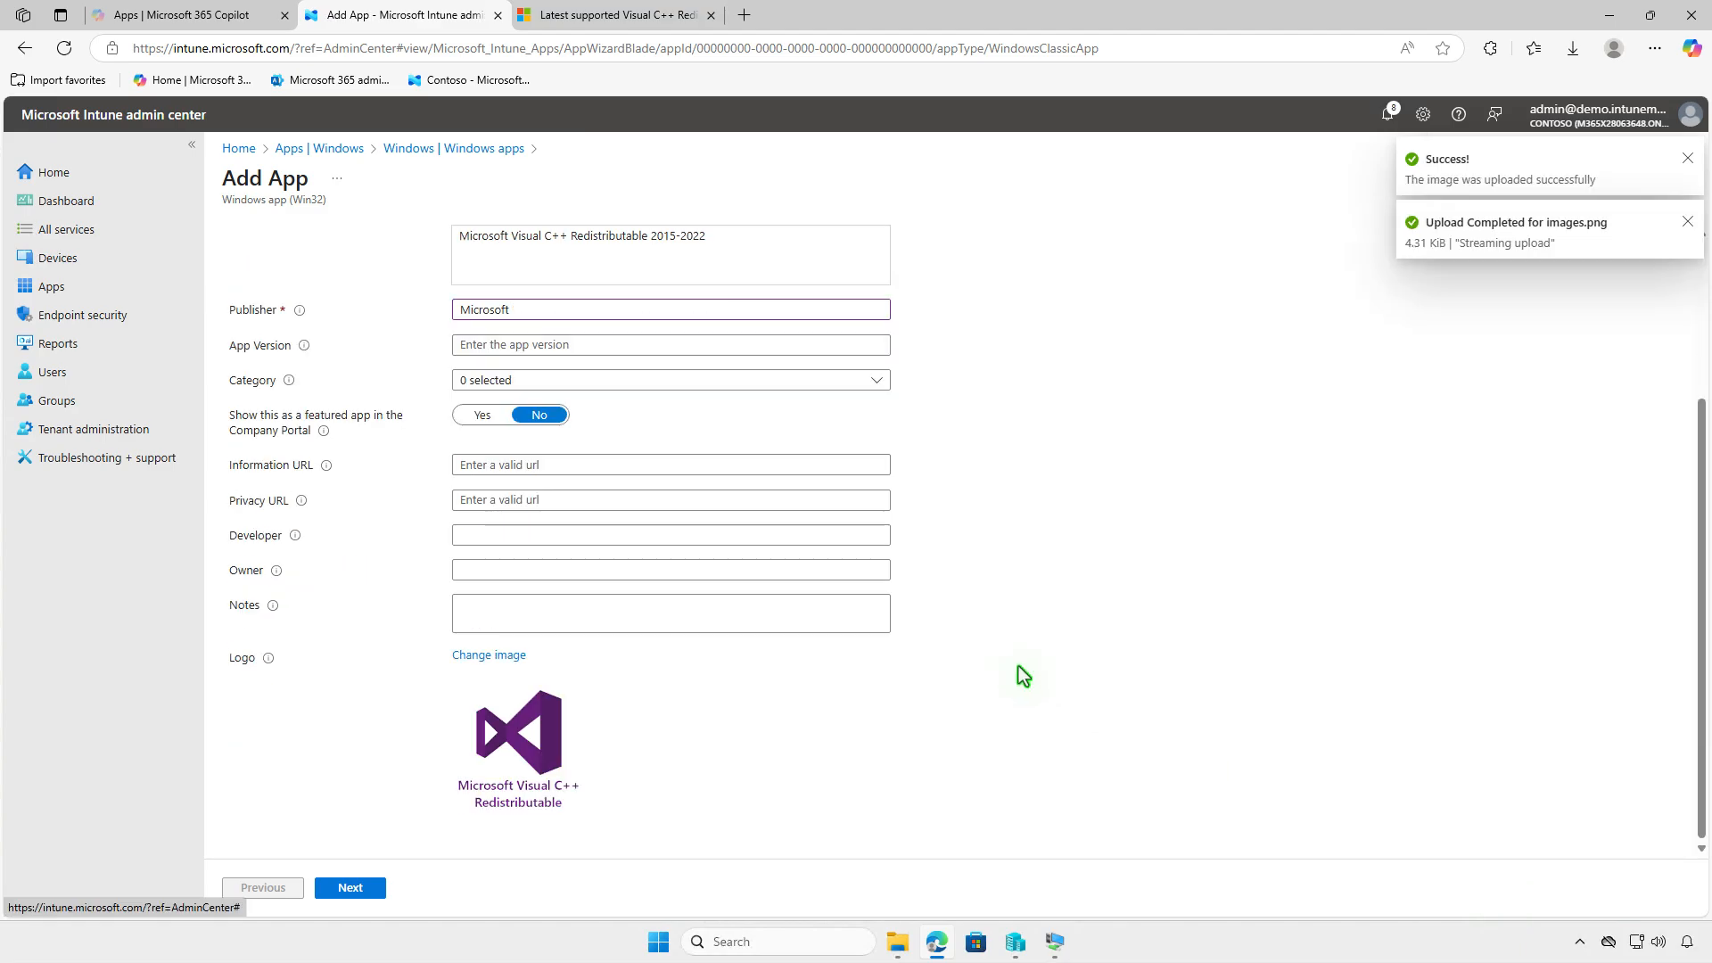
pyautogui.click(349, 888)
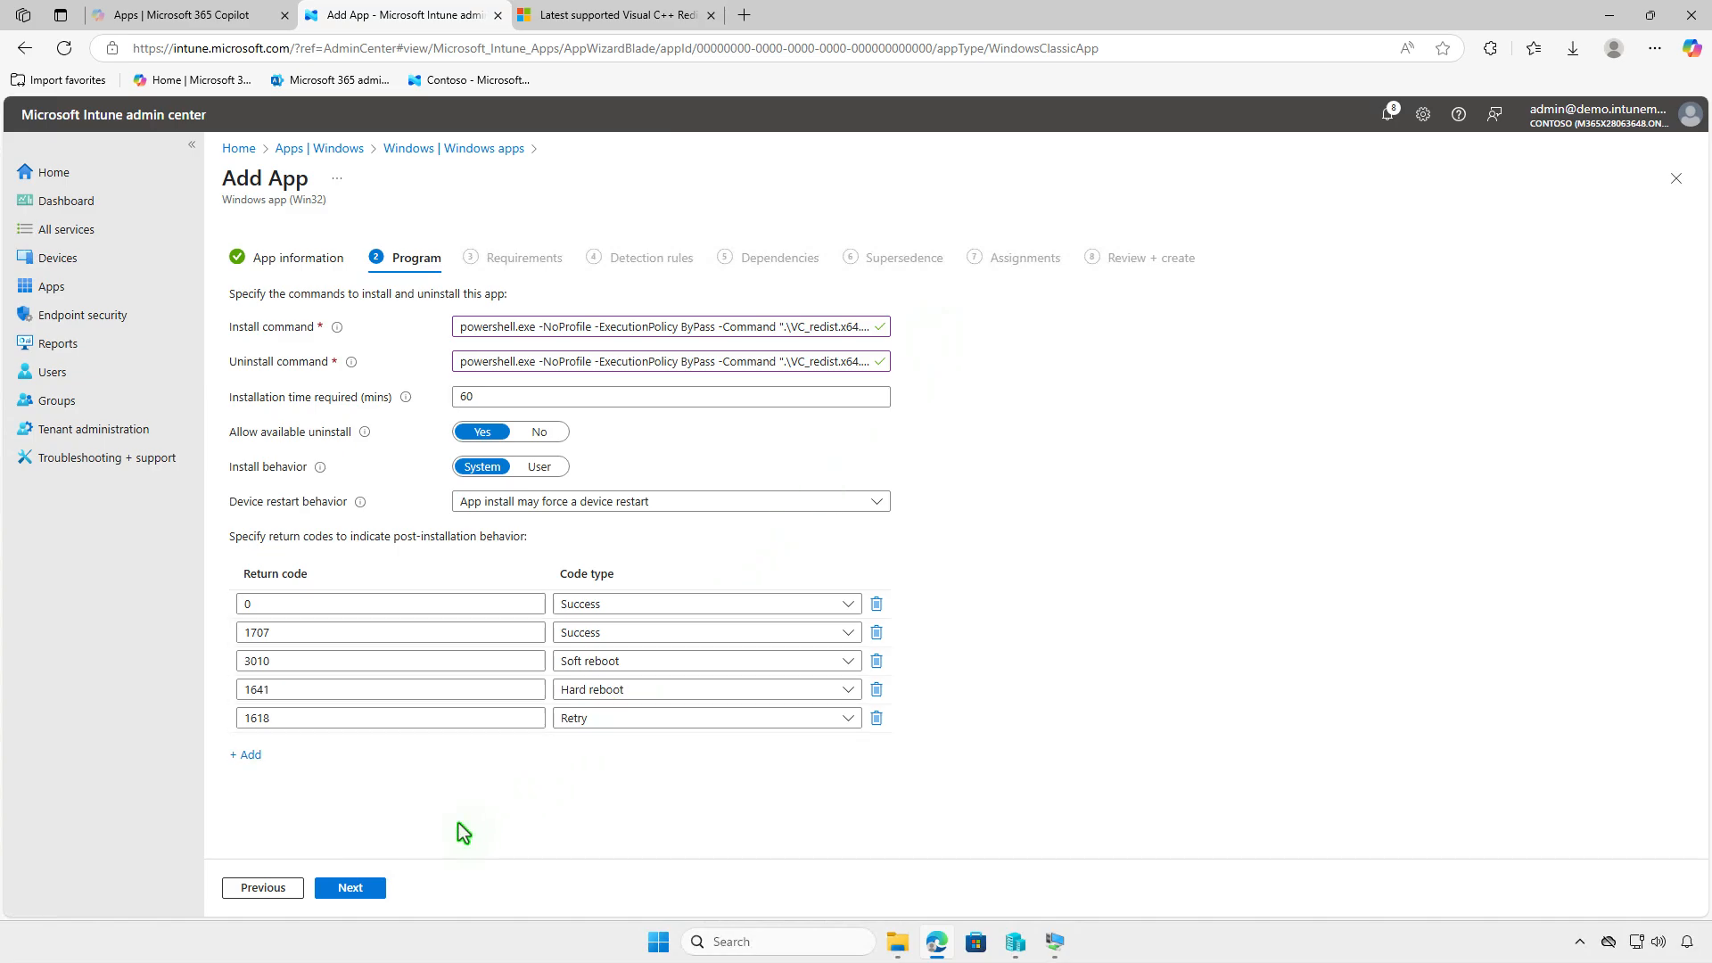
# Step: In the Requirements, limit installation to x64 systems, choose a minimum operating system and continue to the detection rules
pyautogui.click(366, 889)
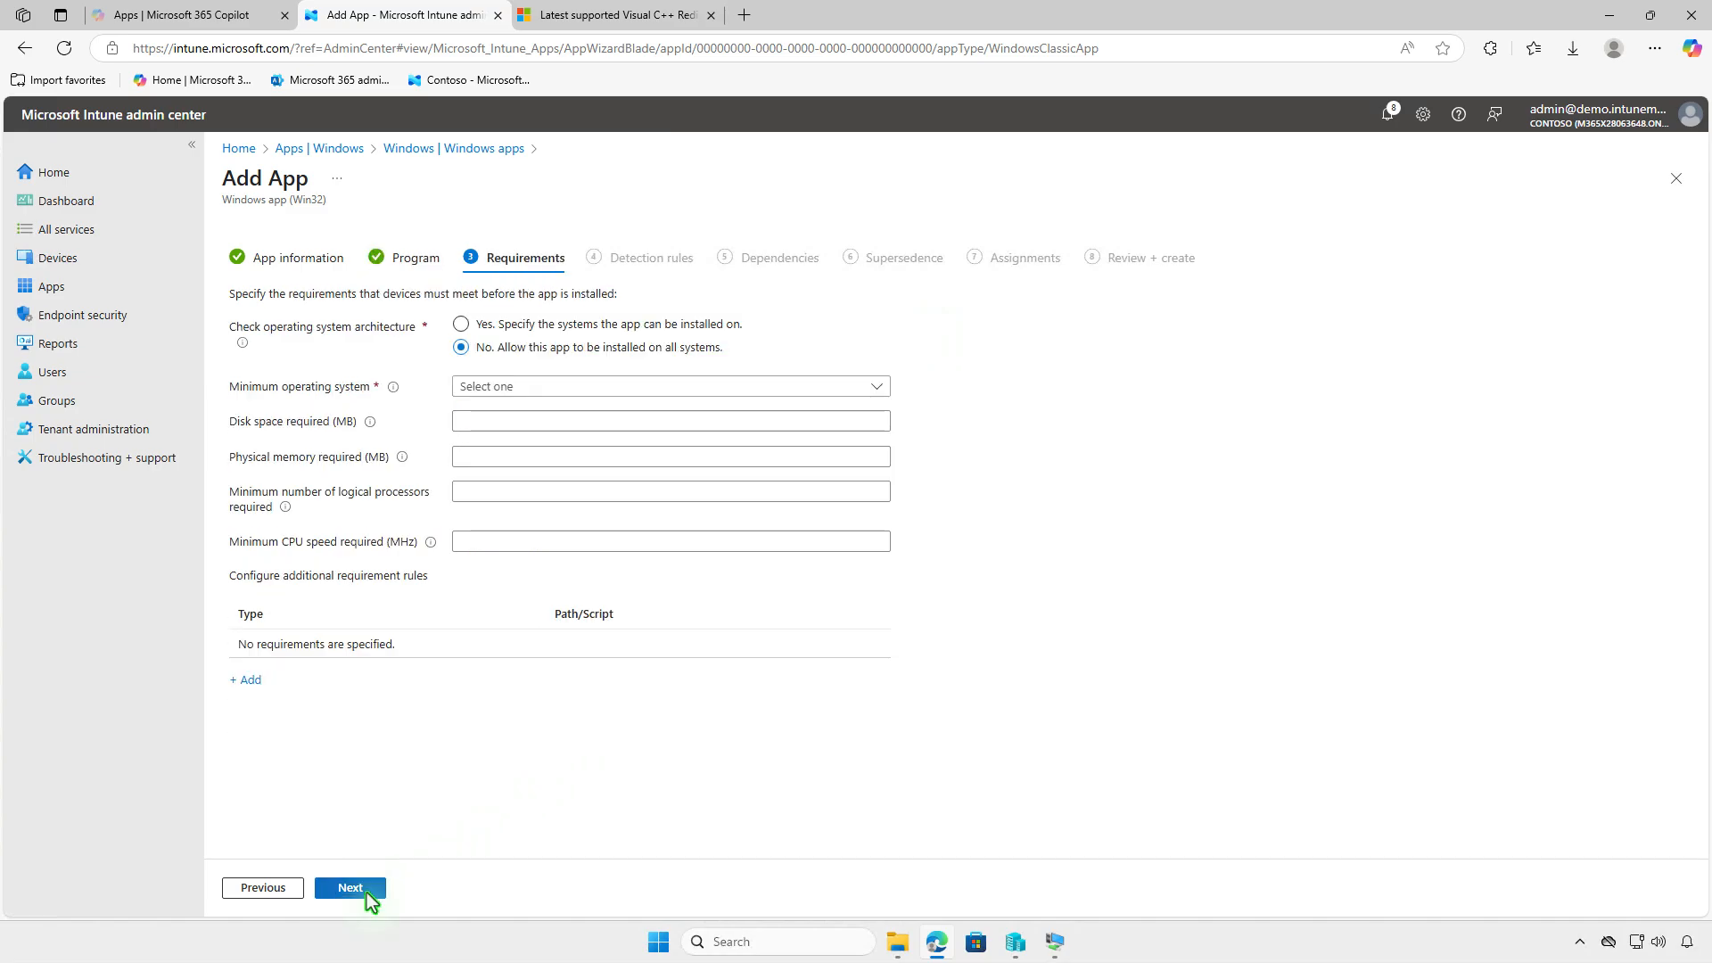
pyautogui.click(461, 323)
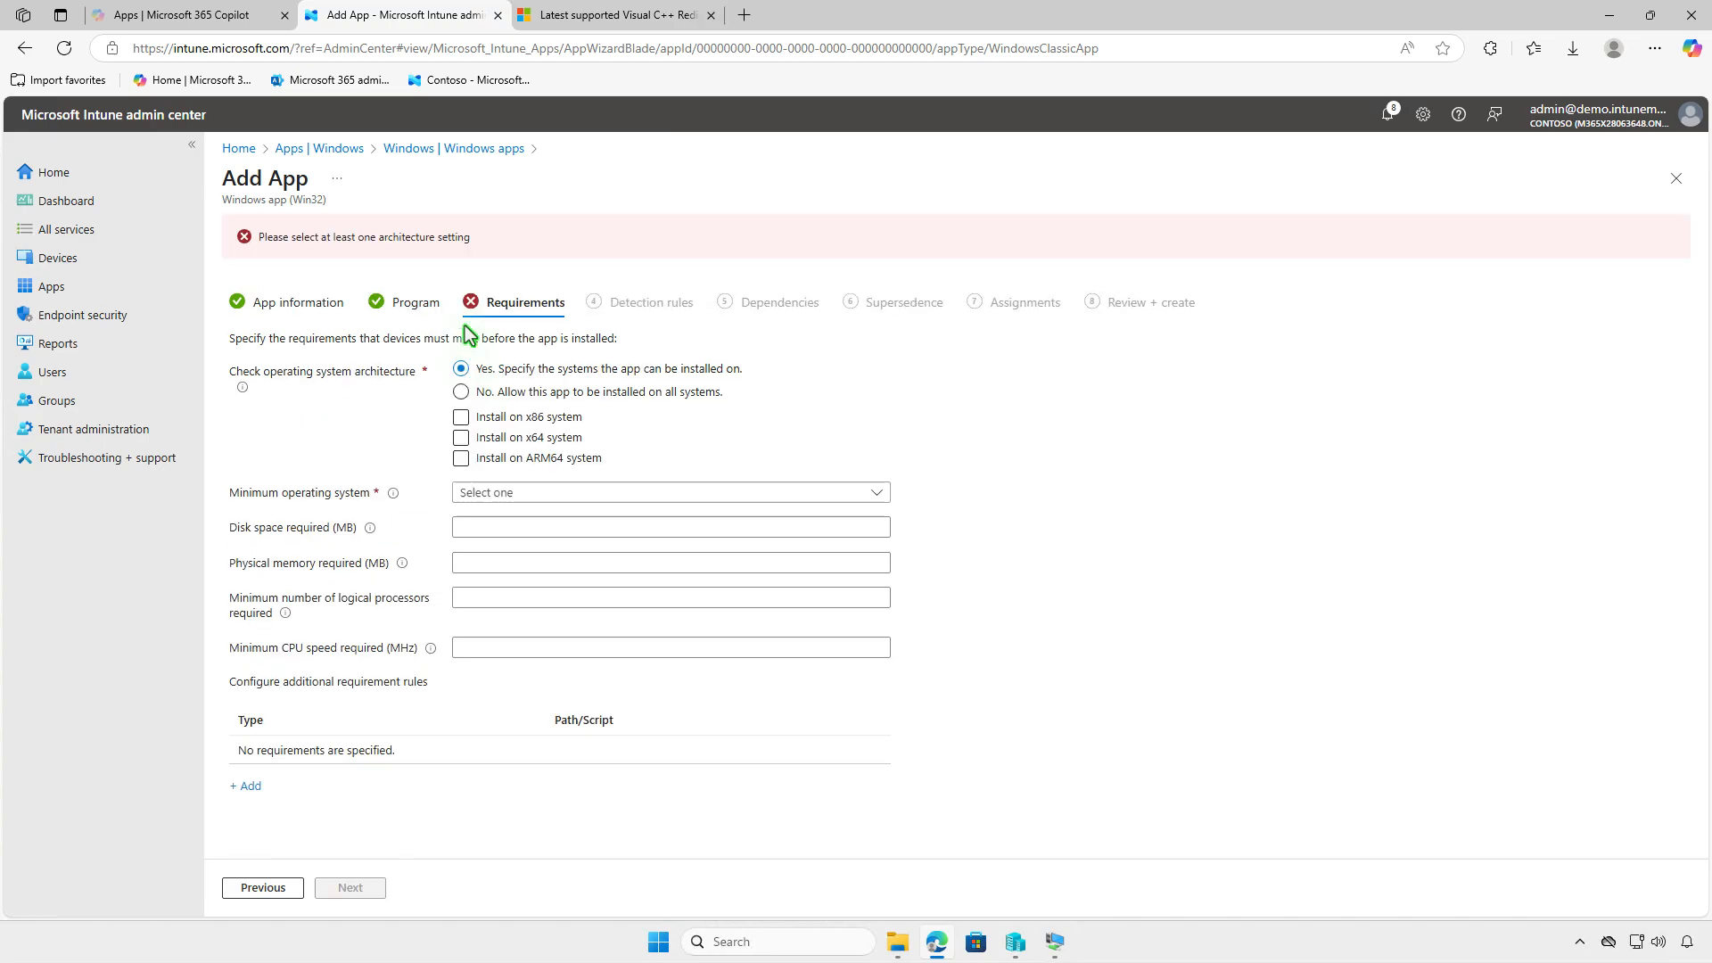
pyautogui.click(461, 437)
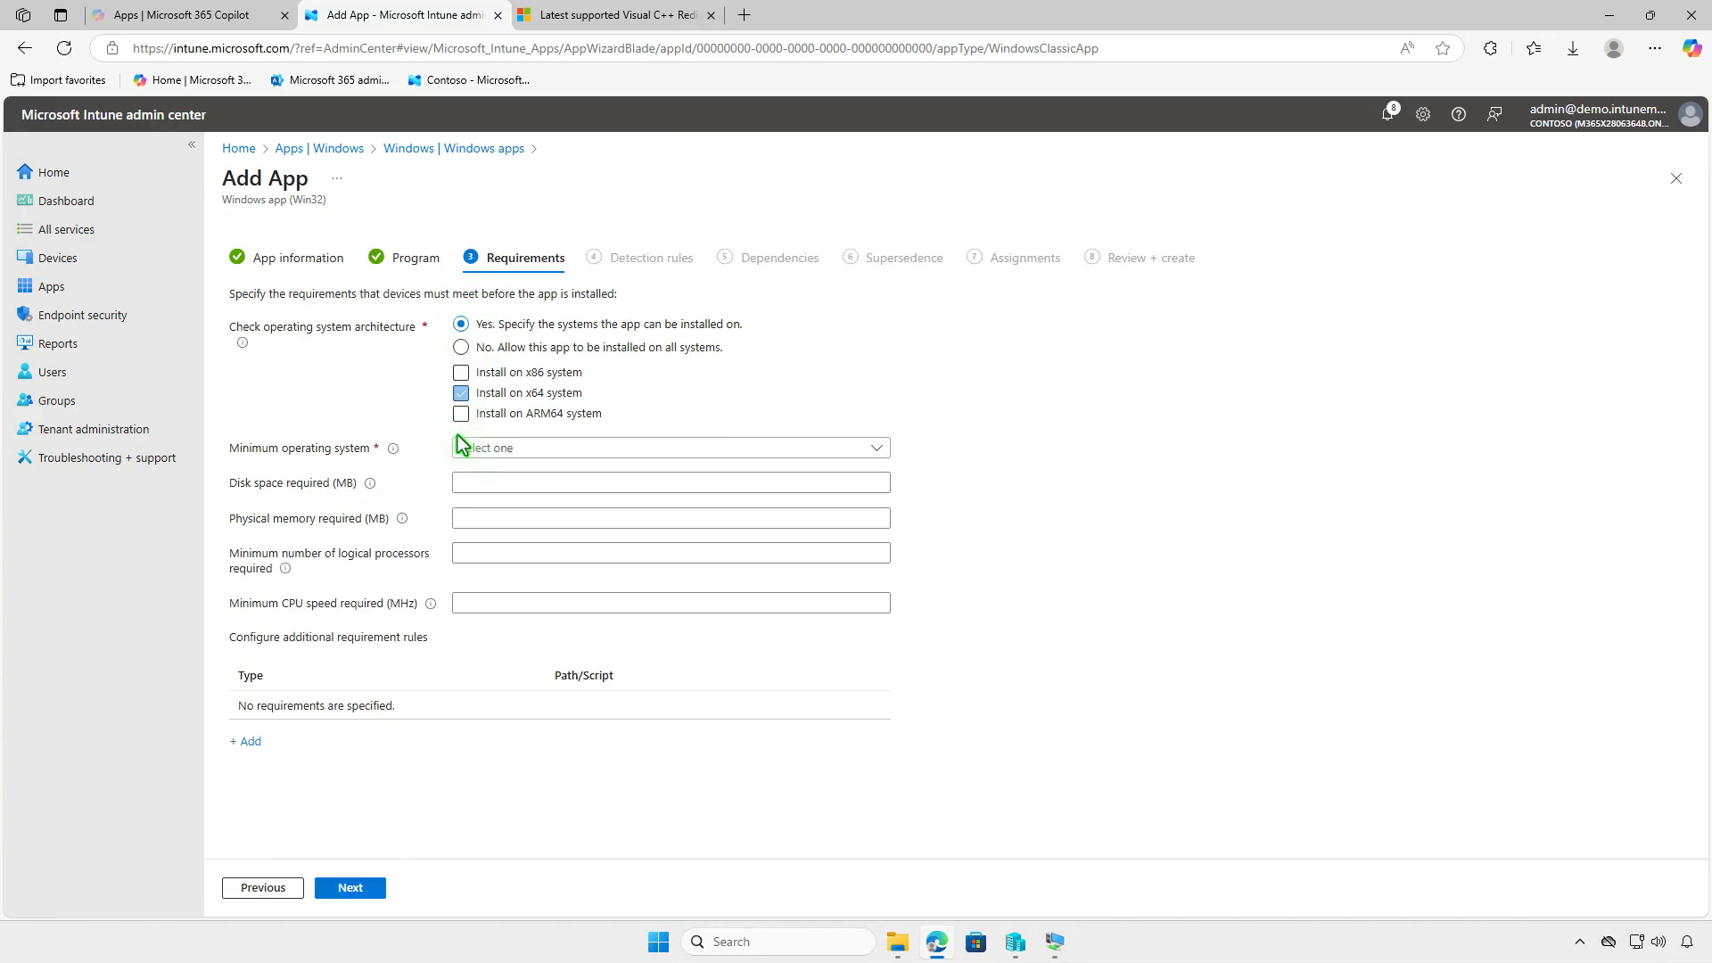
pyautogui.click(612, 446)
pyautogui.click(655, 473)
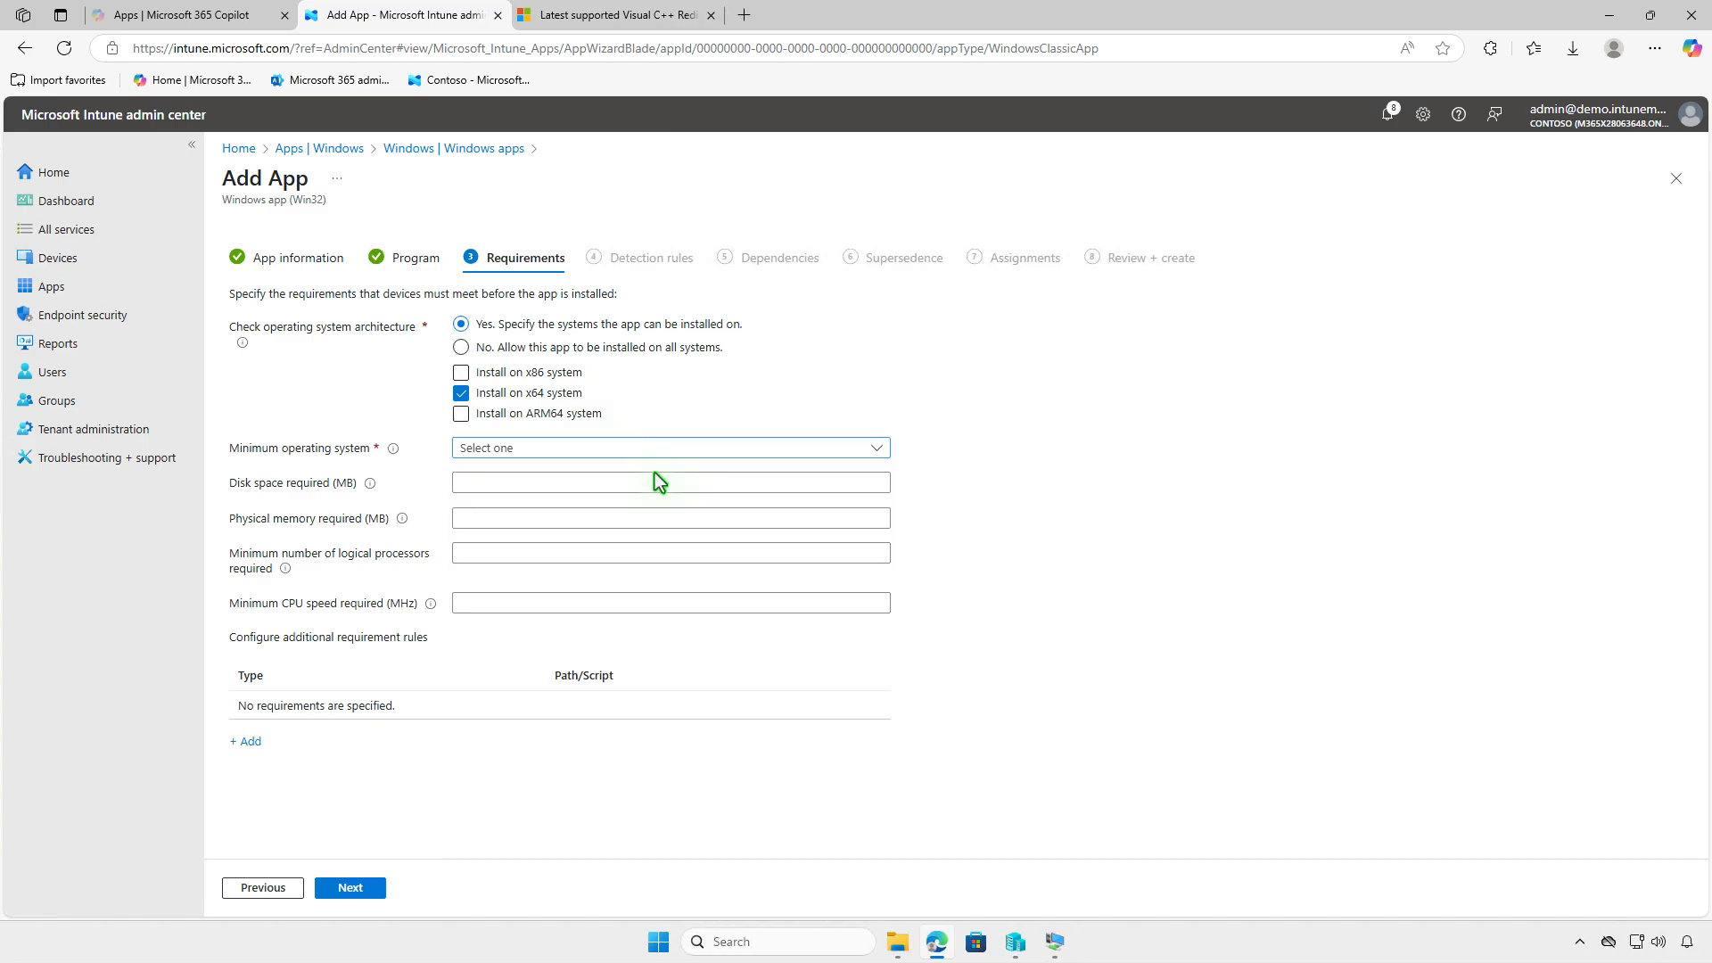
pyautogui.click(350, 888)
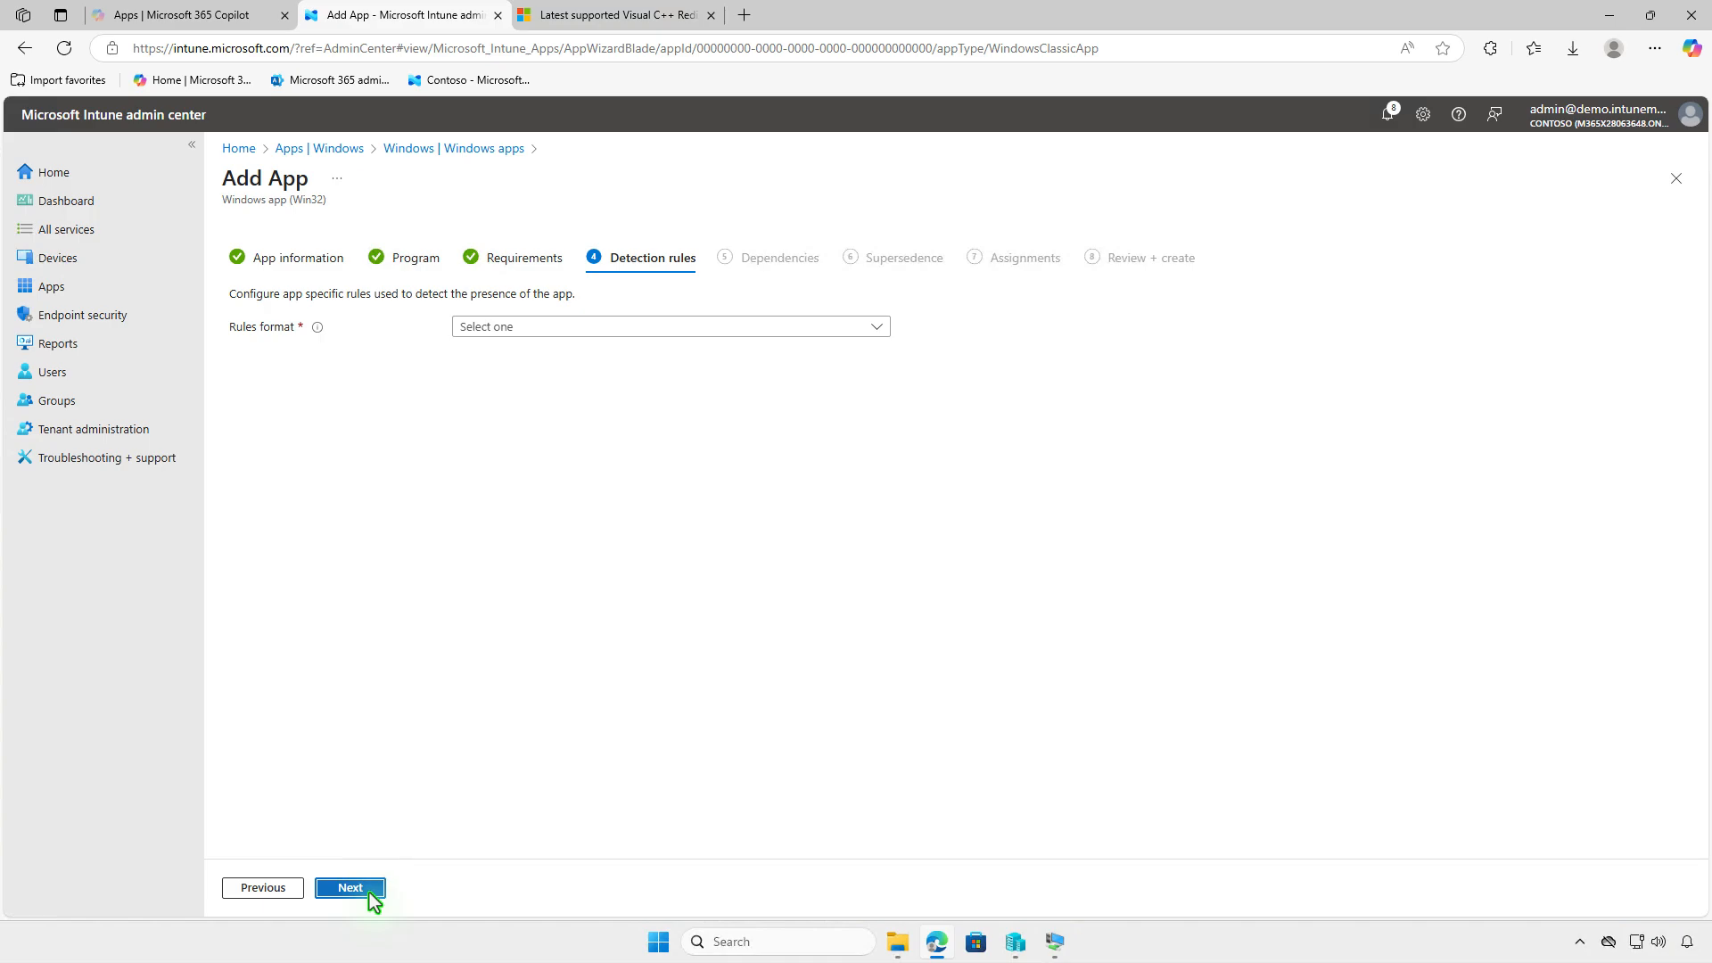
# Step: Manually configure a Registry detection rule with key path HKLM\SOFTWARE\Microsoft\DevDiv\vc\Servicing\14.0\RuntimeMinimum, value name Version and detection method Value exists
pyautogui.click(684, 329)
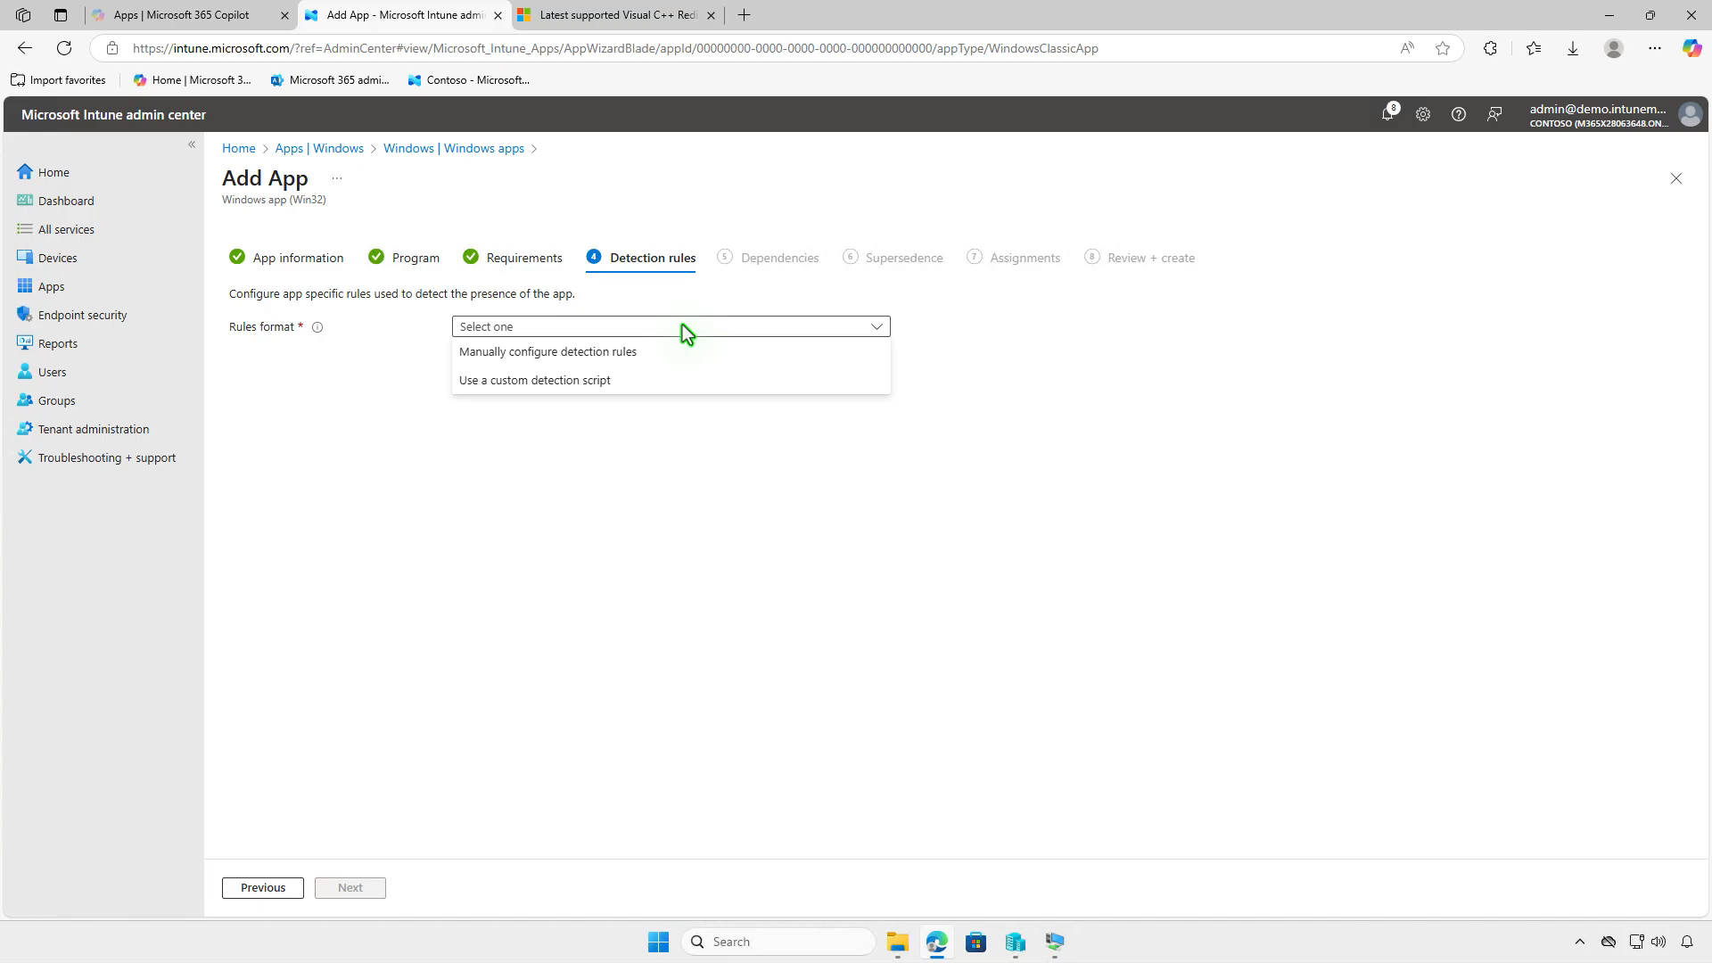
pyautogui.click(682, 351)
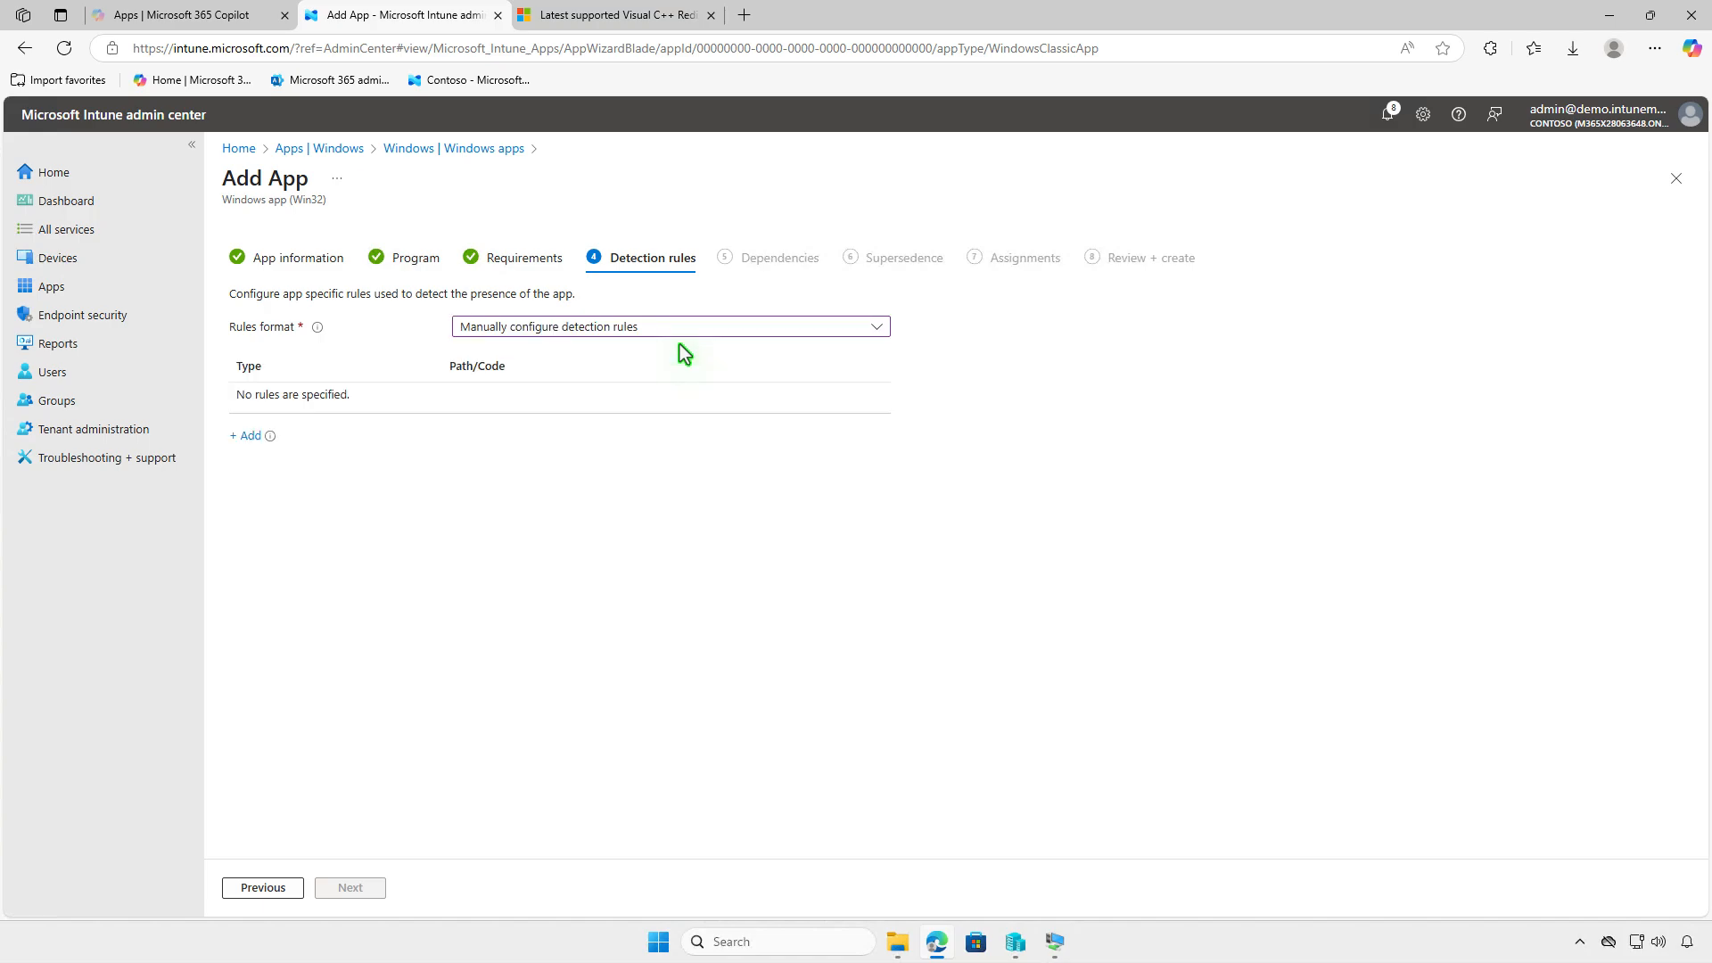
pyautogui.click(246, 437)
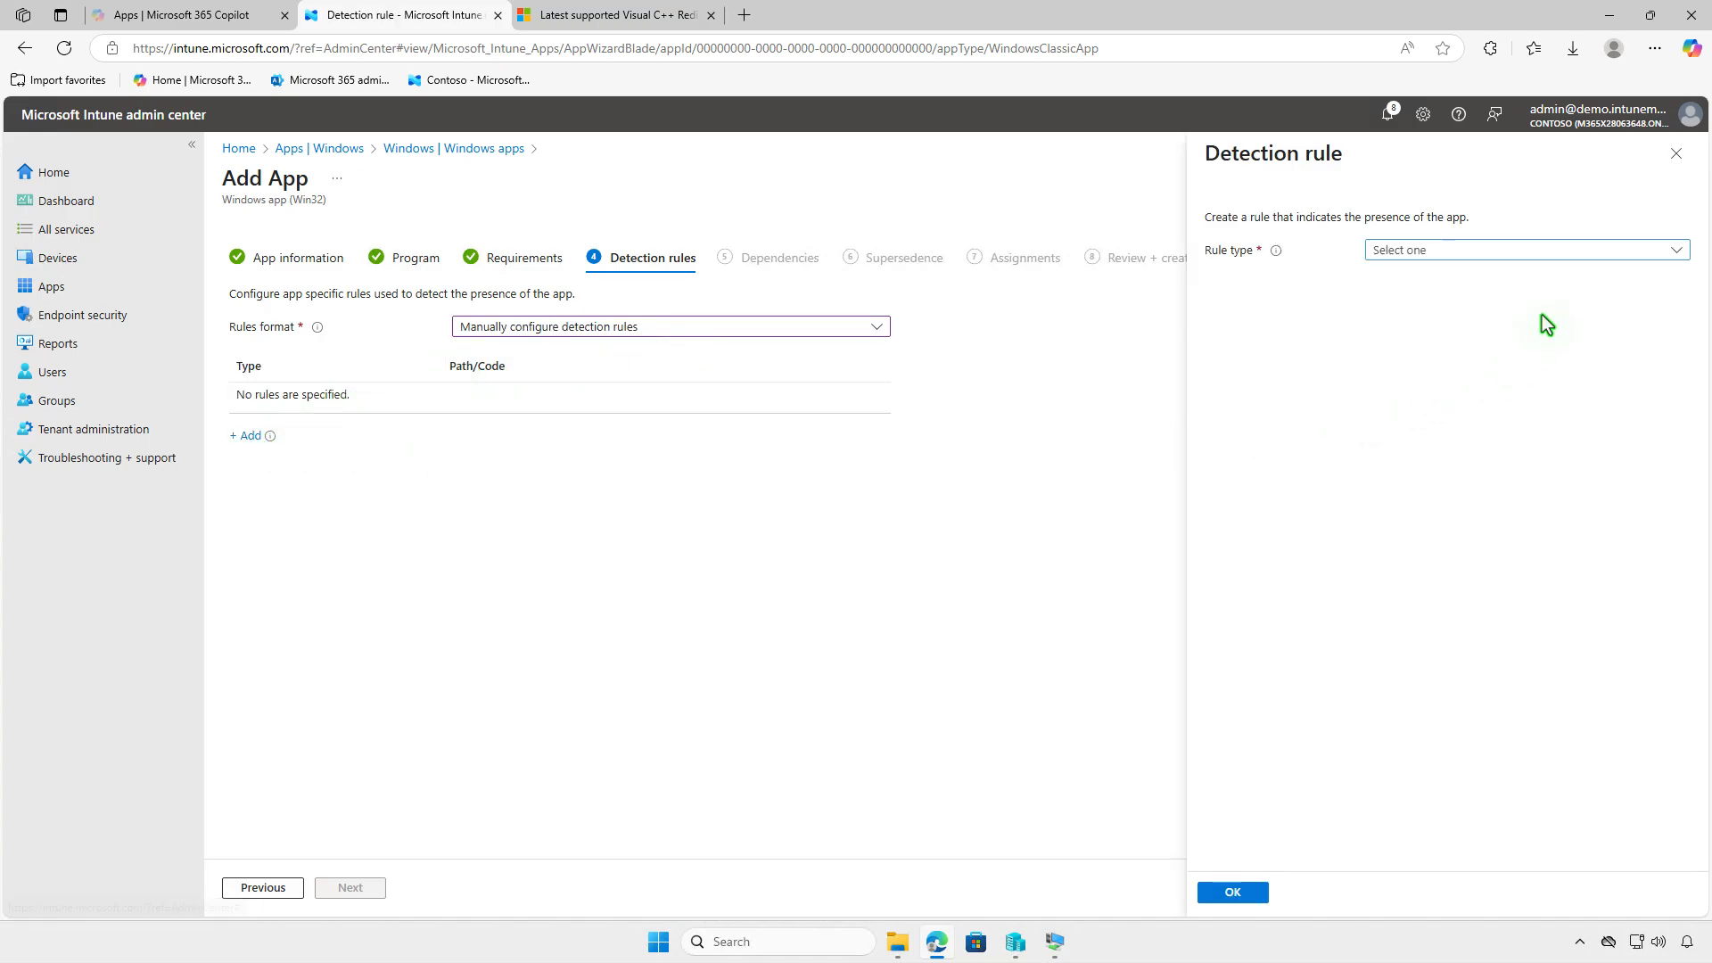
pyautogui.click(1553, 251)
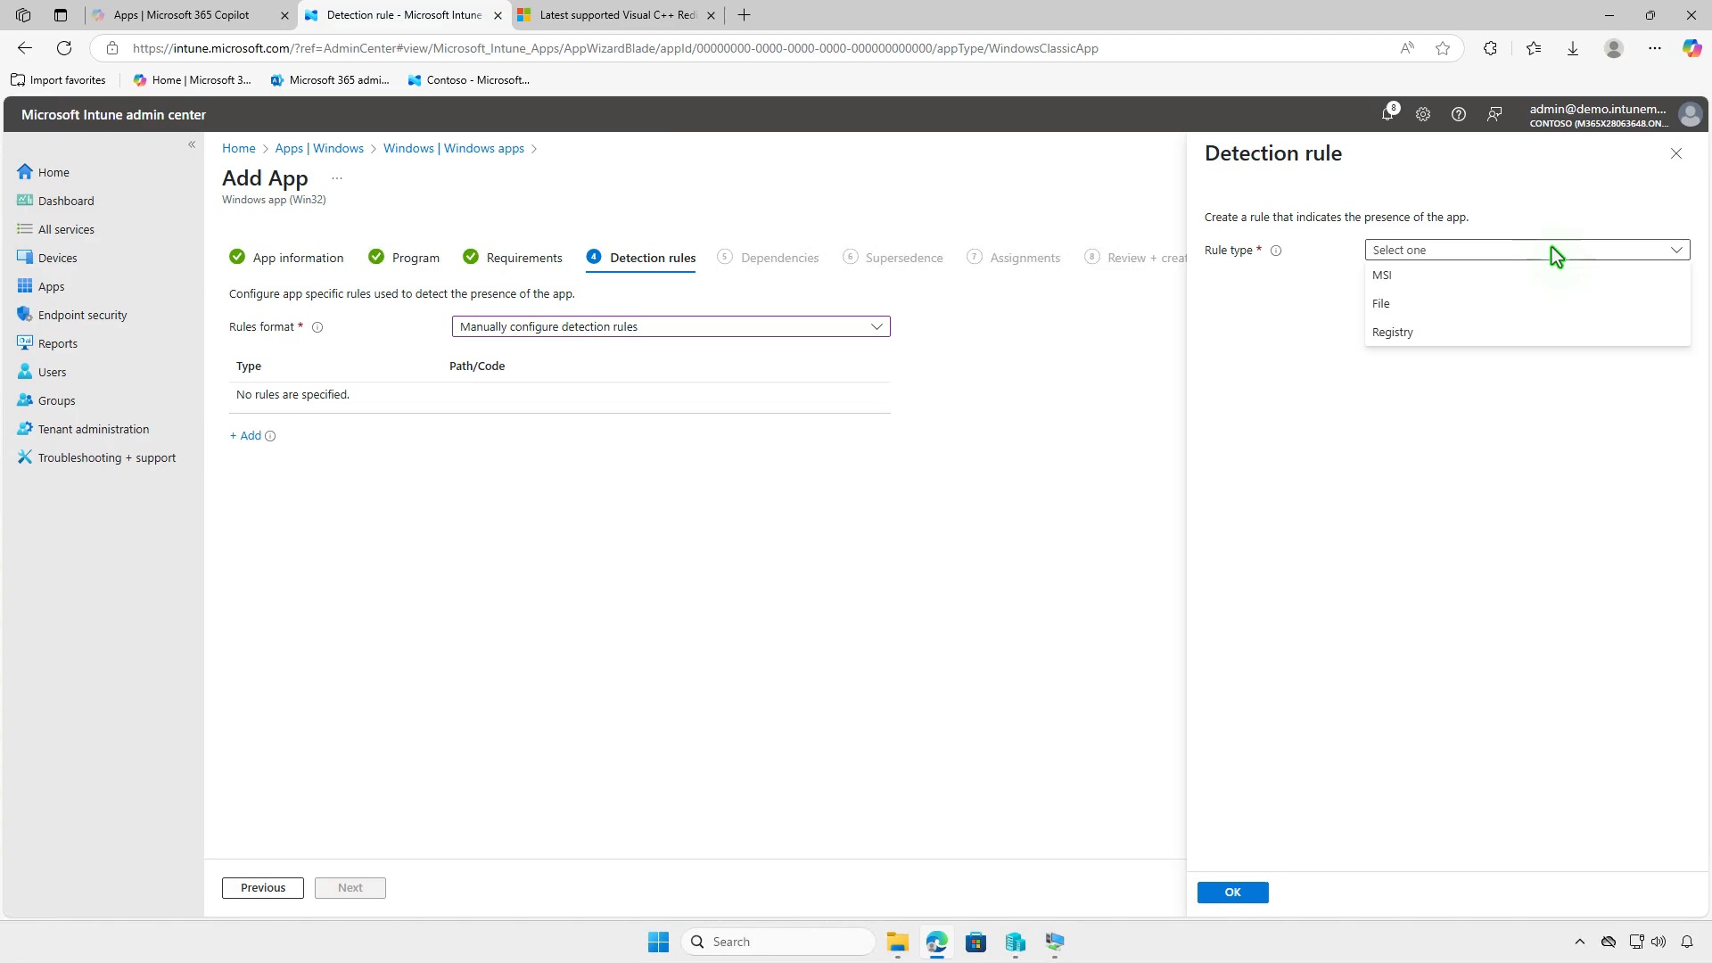
pyautogui.click(1558, 329)
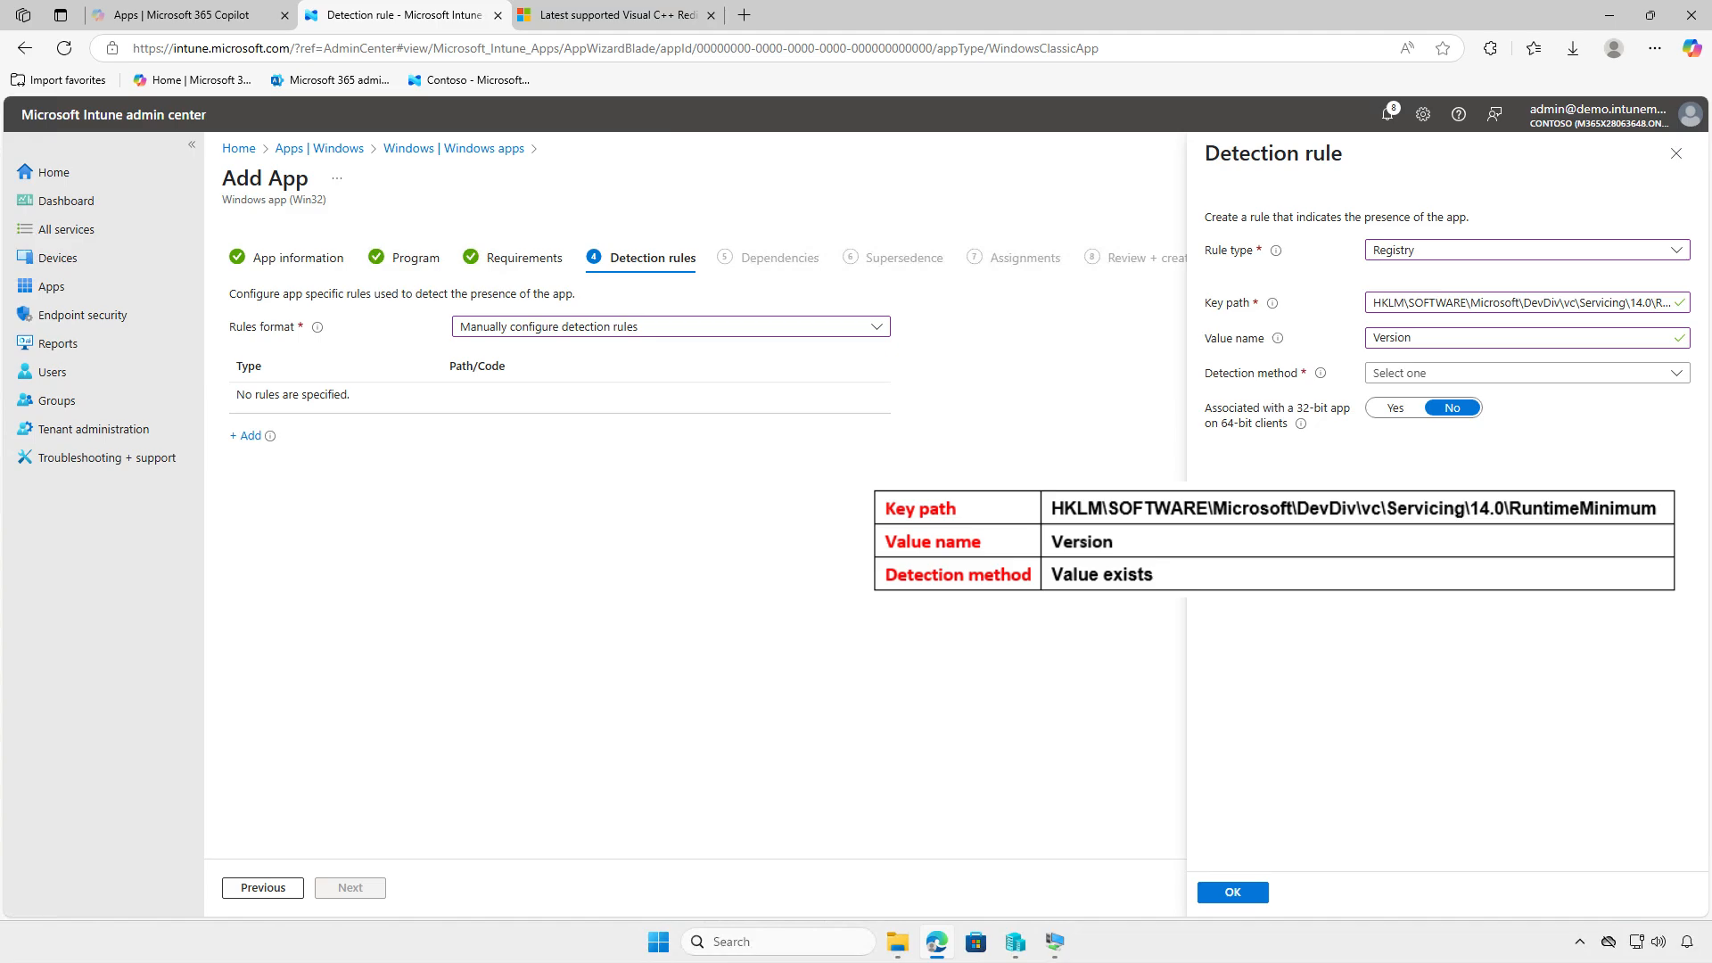
pyautogui.click(1615, 372)
pyautogui.click(1620, 405)
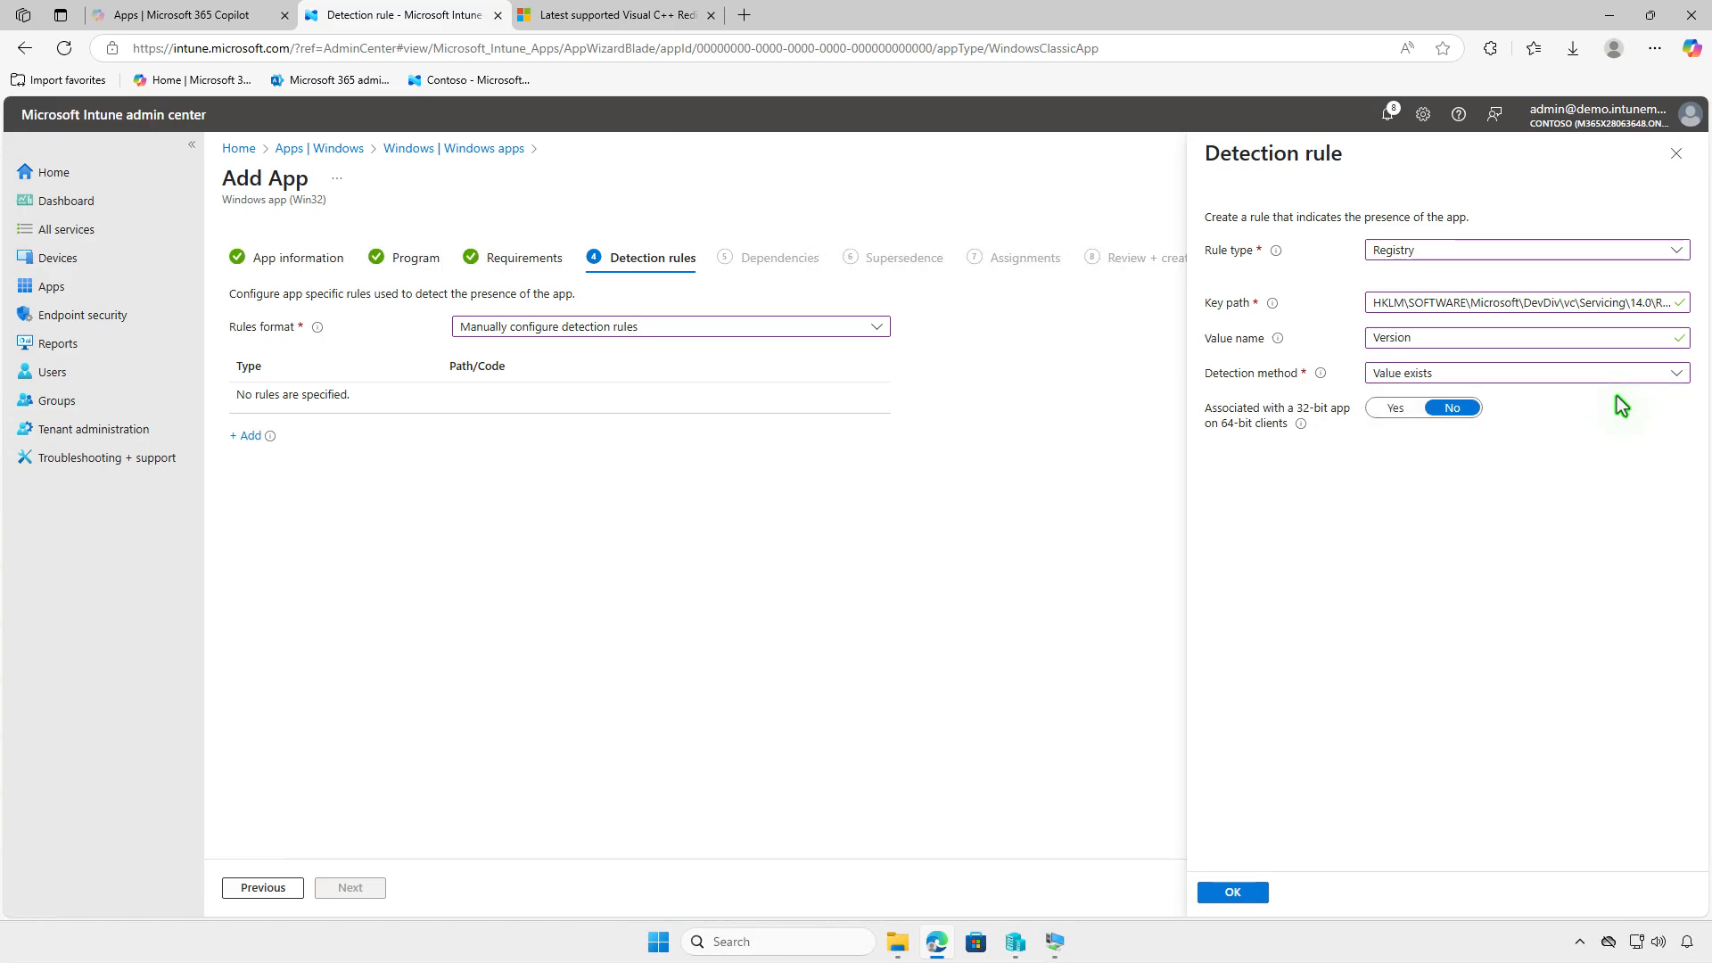
pyautogui.click(1250, 887)
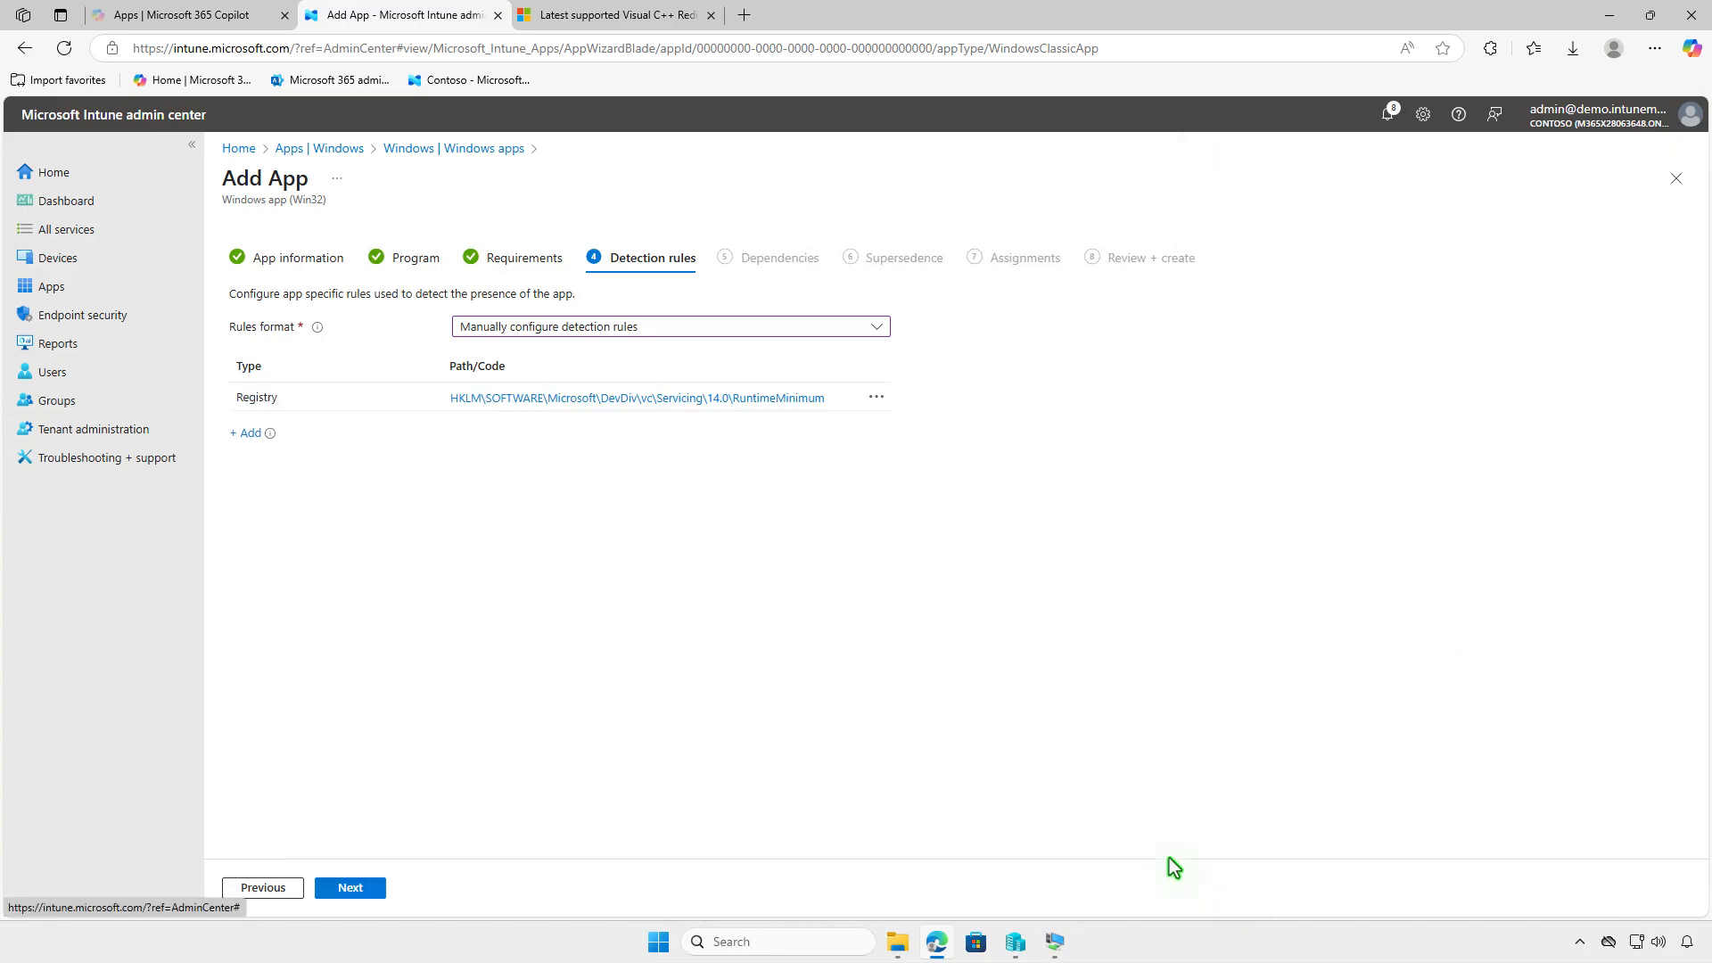
# Step: Continue to the app's Assignments without adding any dependencies or superseded apps
pyautogui.click(352, 887)
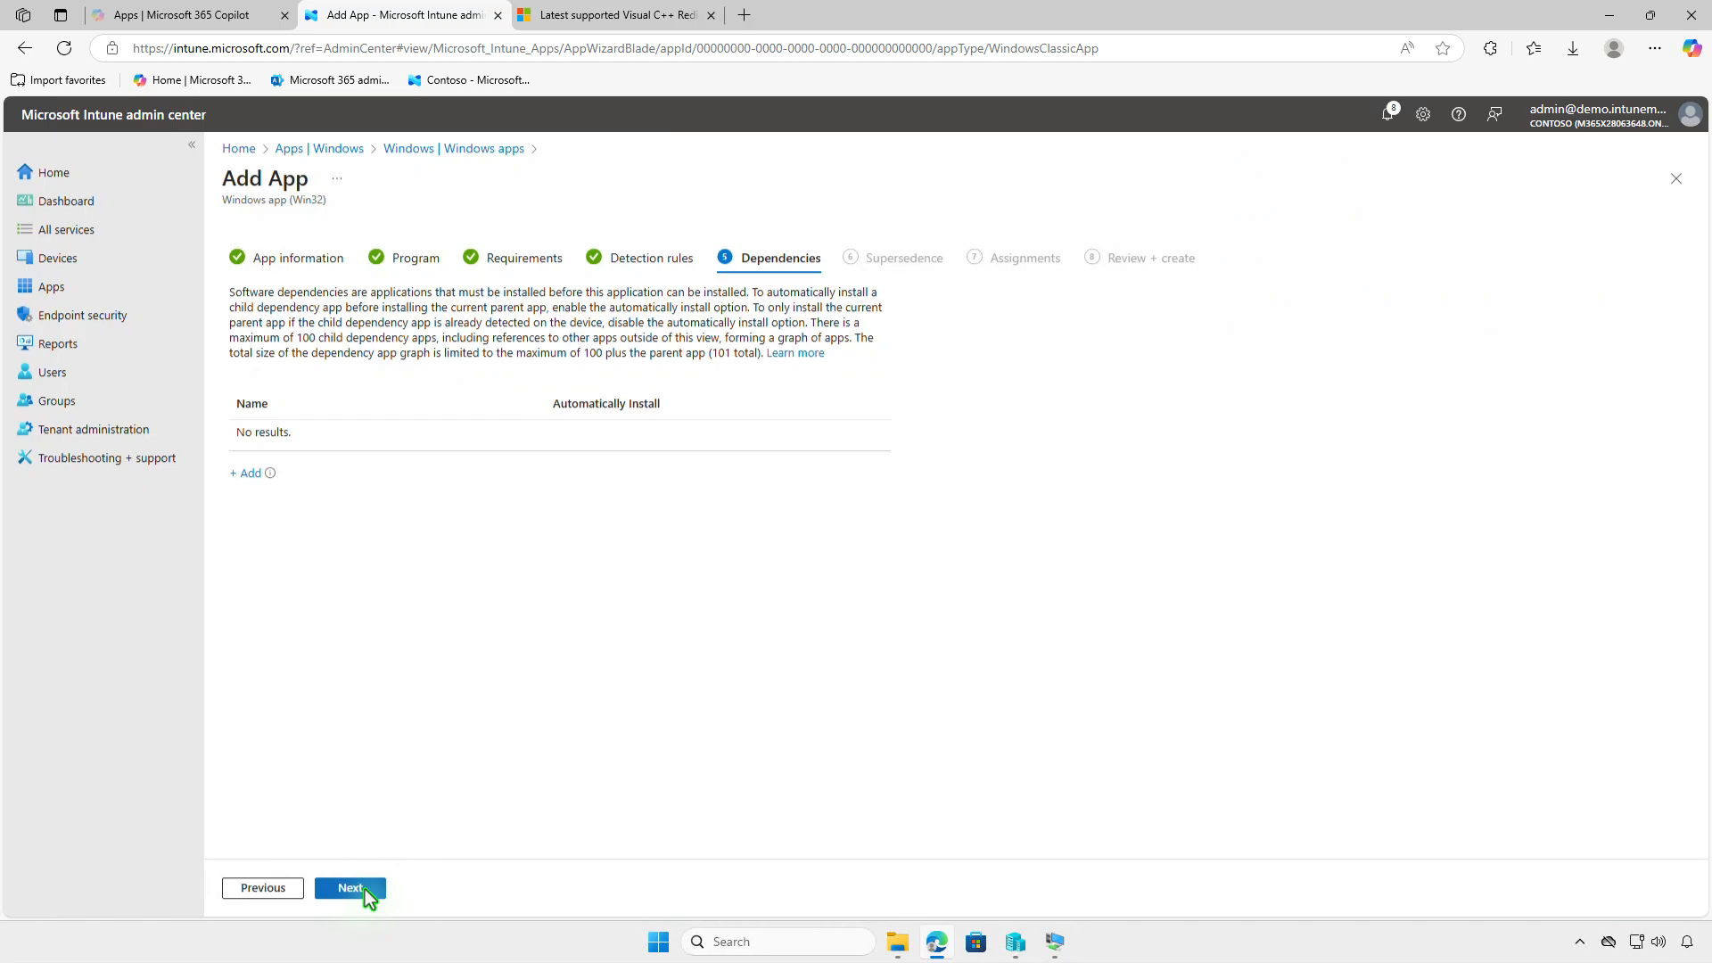
pyautogui.click(368, 894)
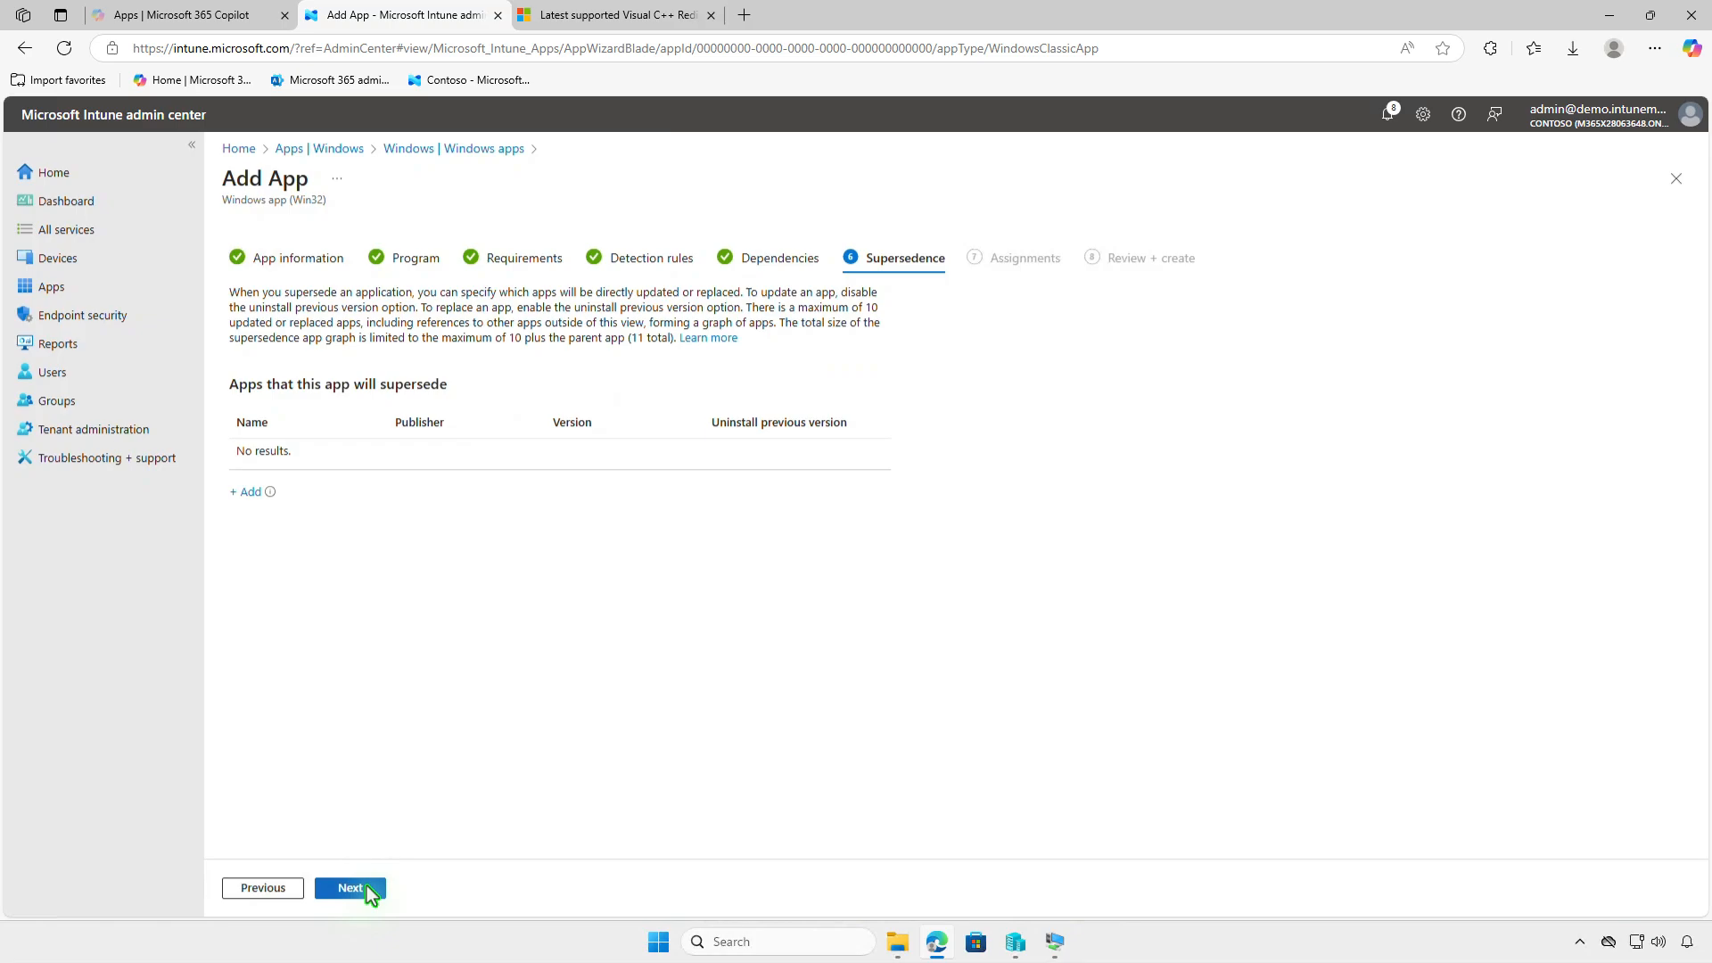
pyautogui.click(366, 887)
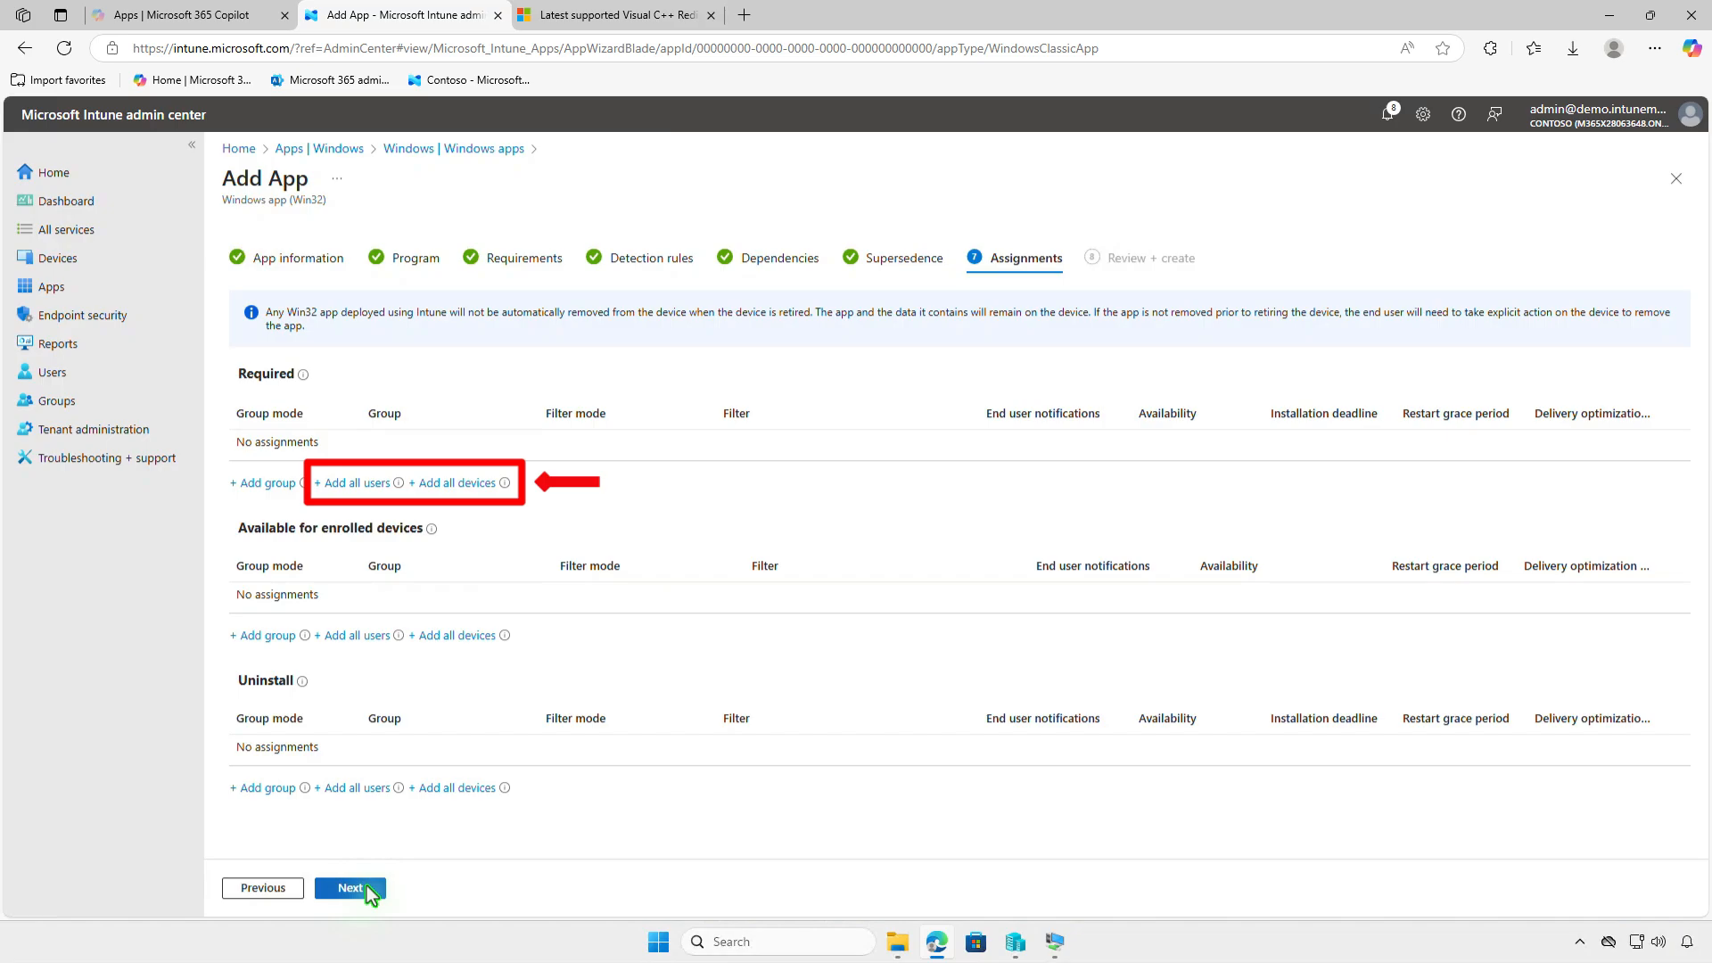
# Step: Assign the app as Required to the Test_Devices group
pyautogui.click(285, 486)
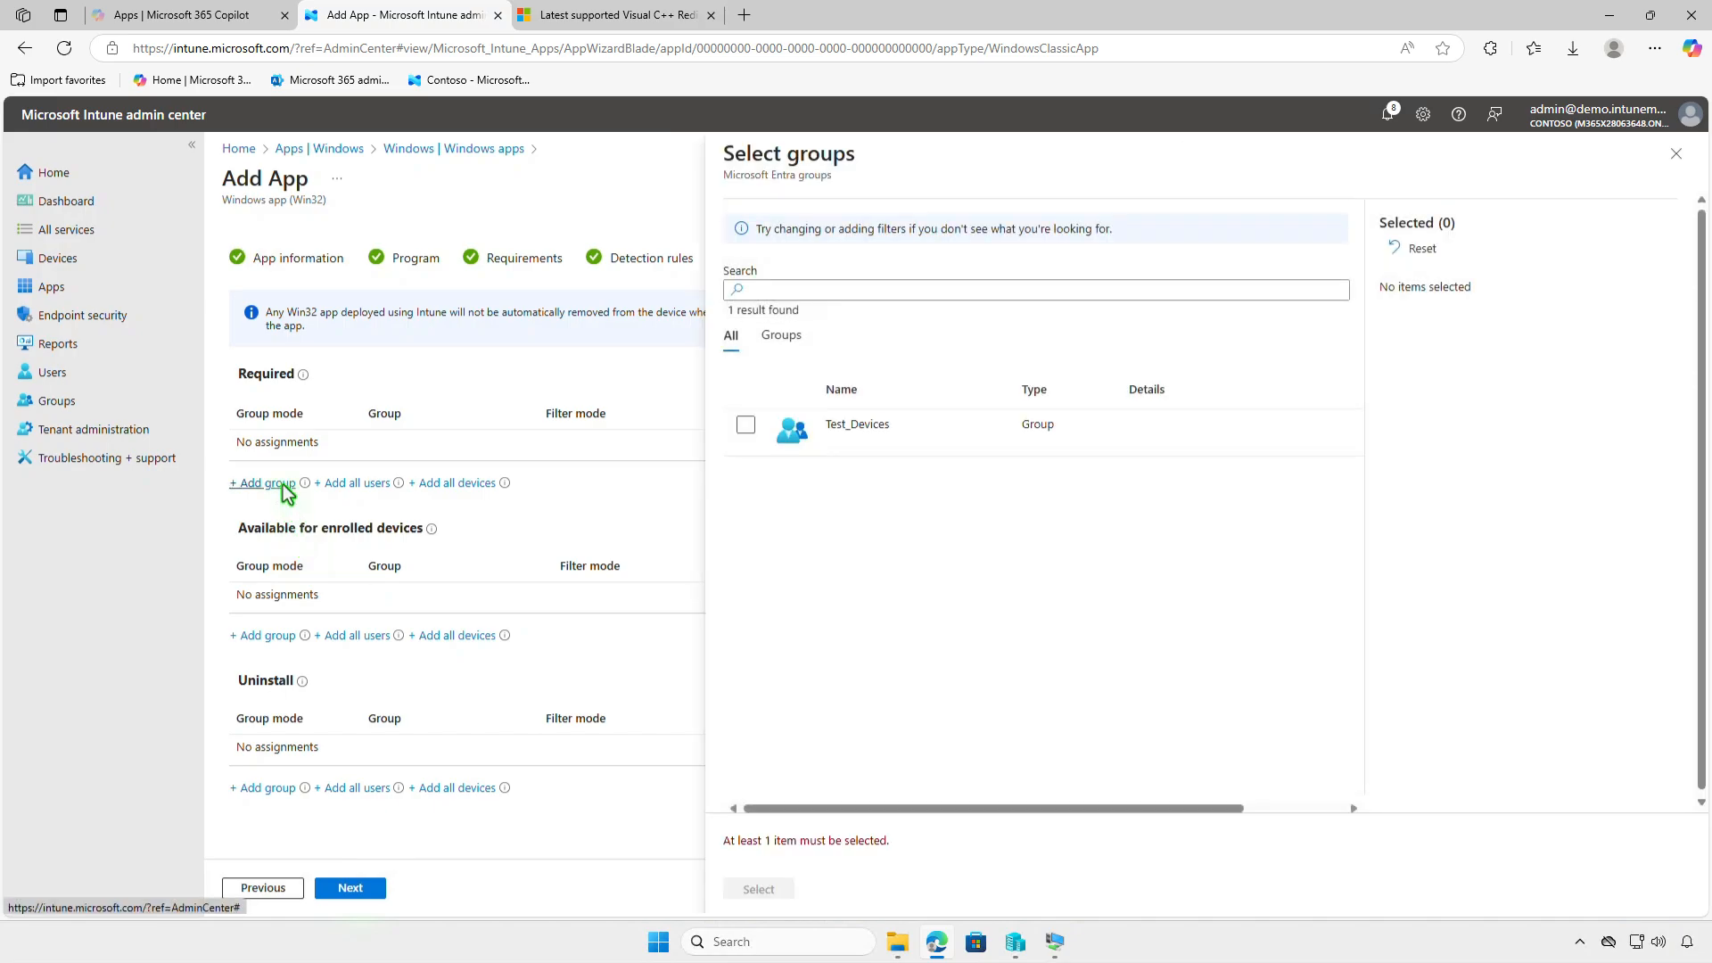
pyautogui.click(747, 426)
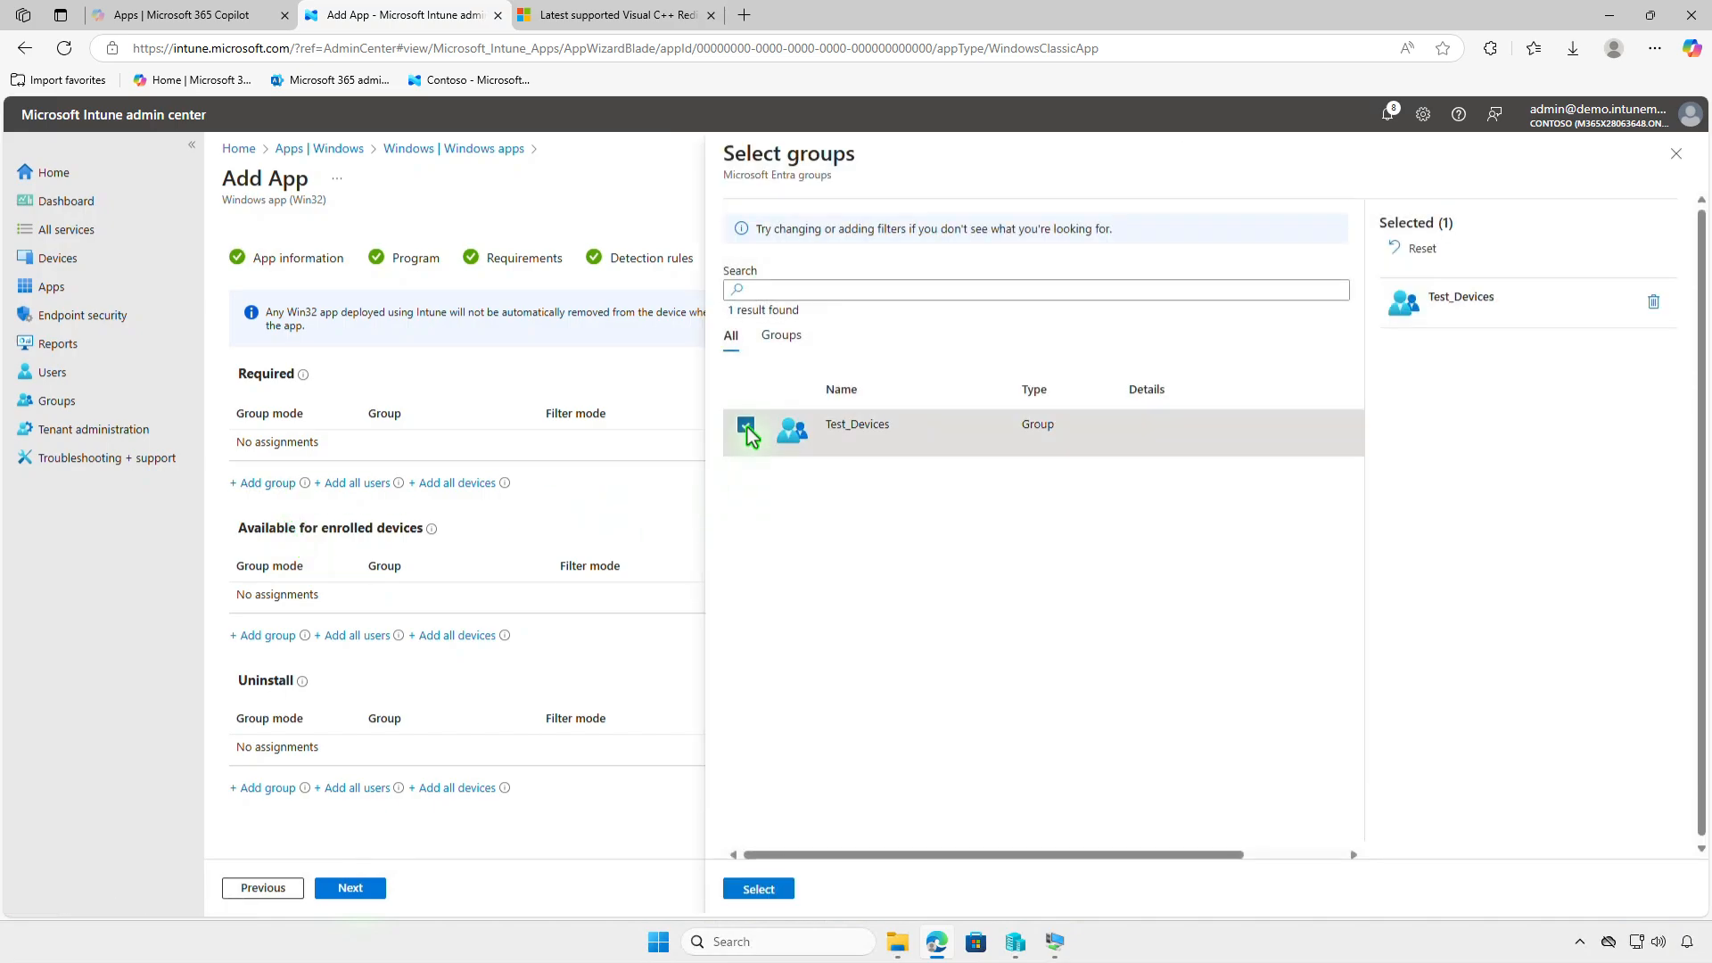
pyautogui.click(763, 890)
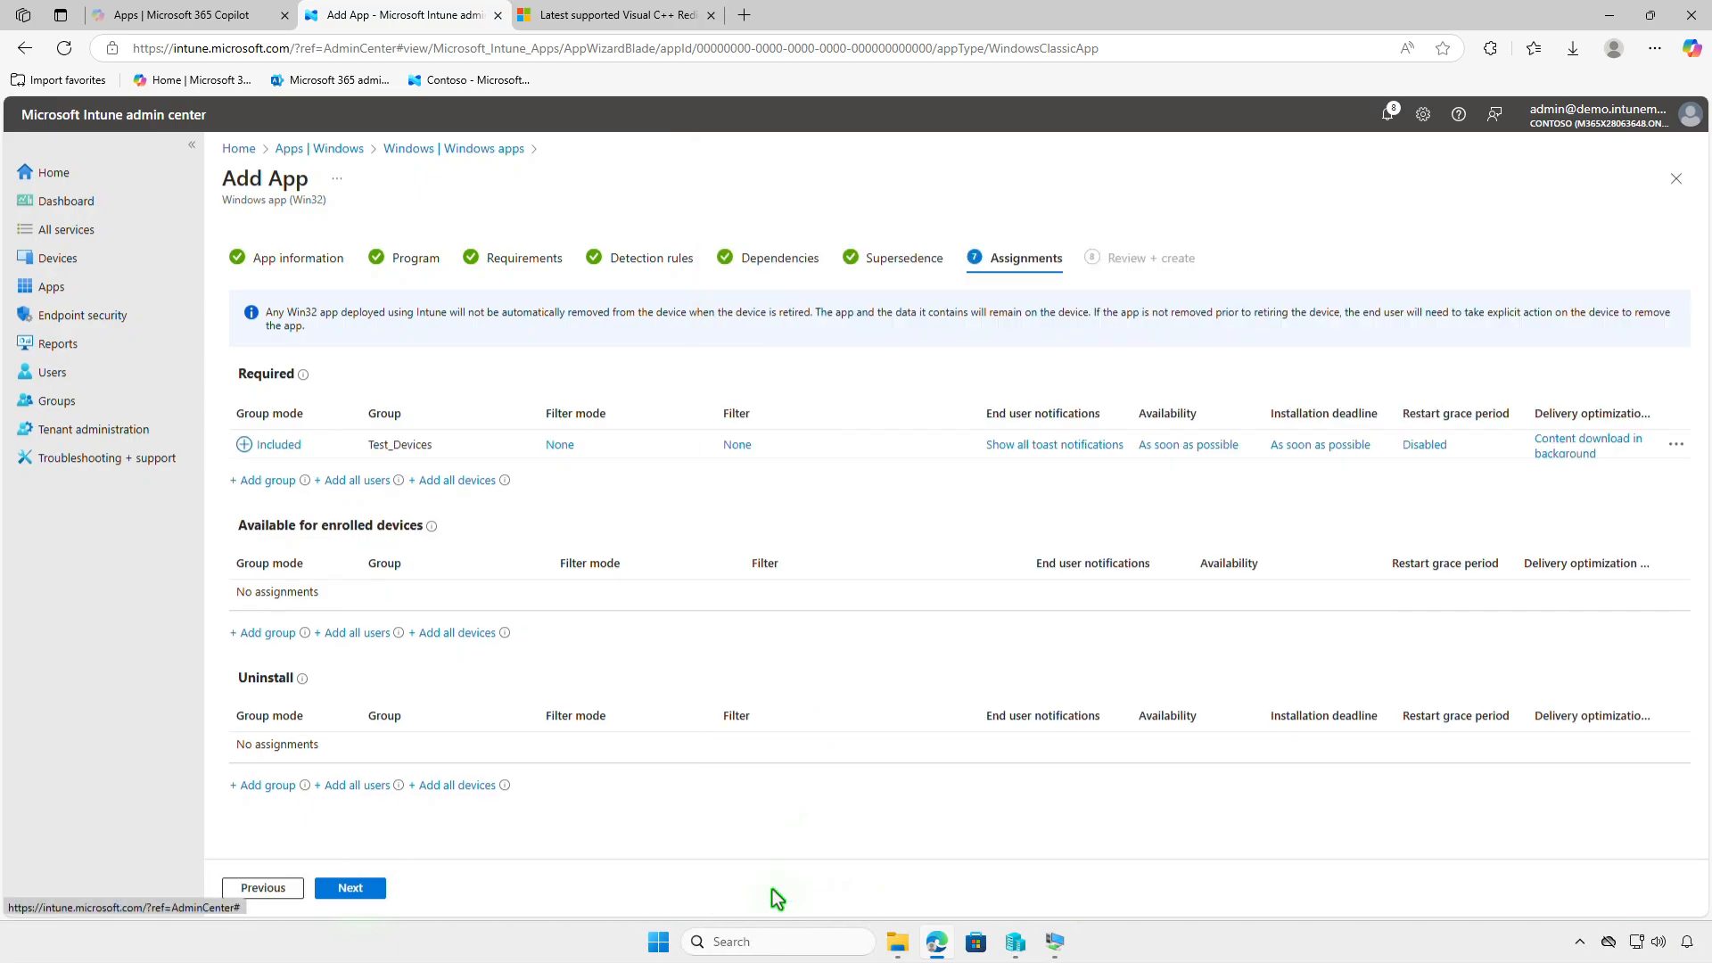
# Step: Check the Test_Devices assignment's notification and availability settings without changing them, and finish the wizard by creating the app
pyautogui.click(1039, 445)
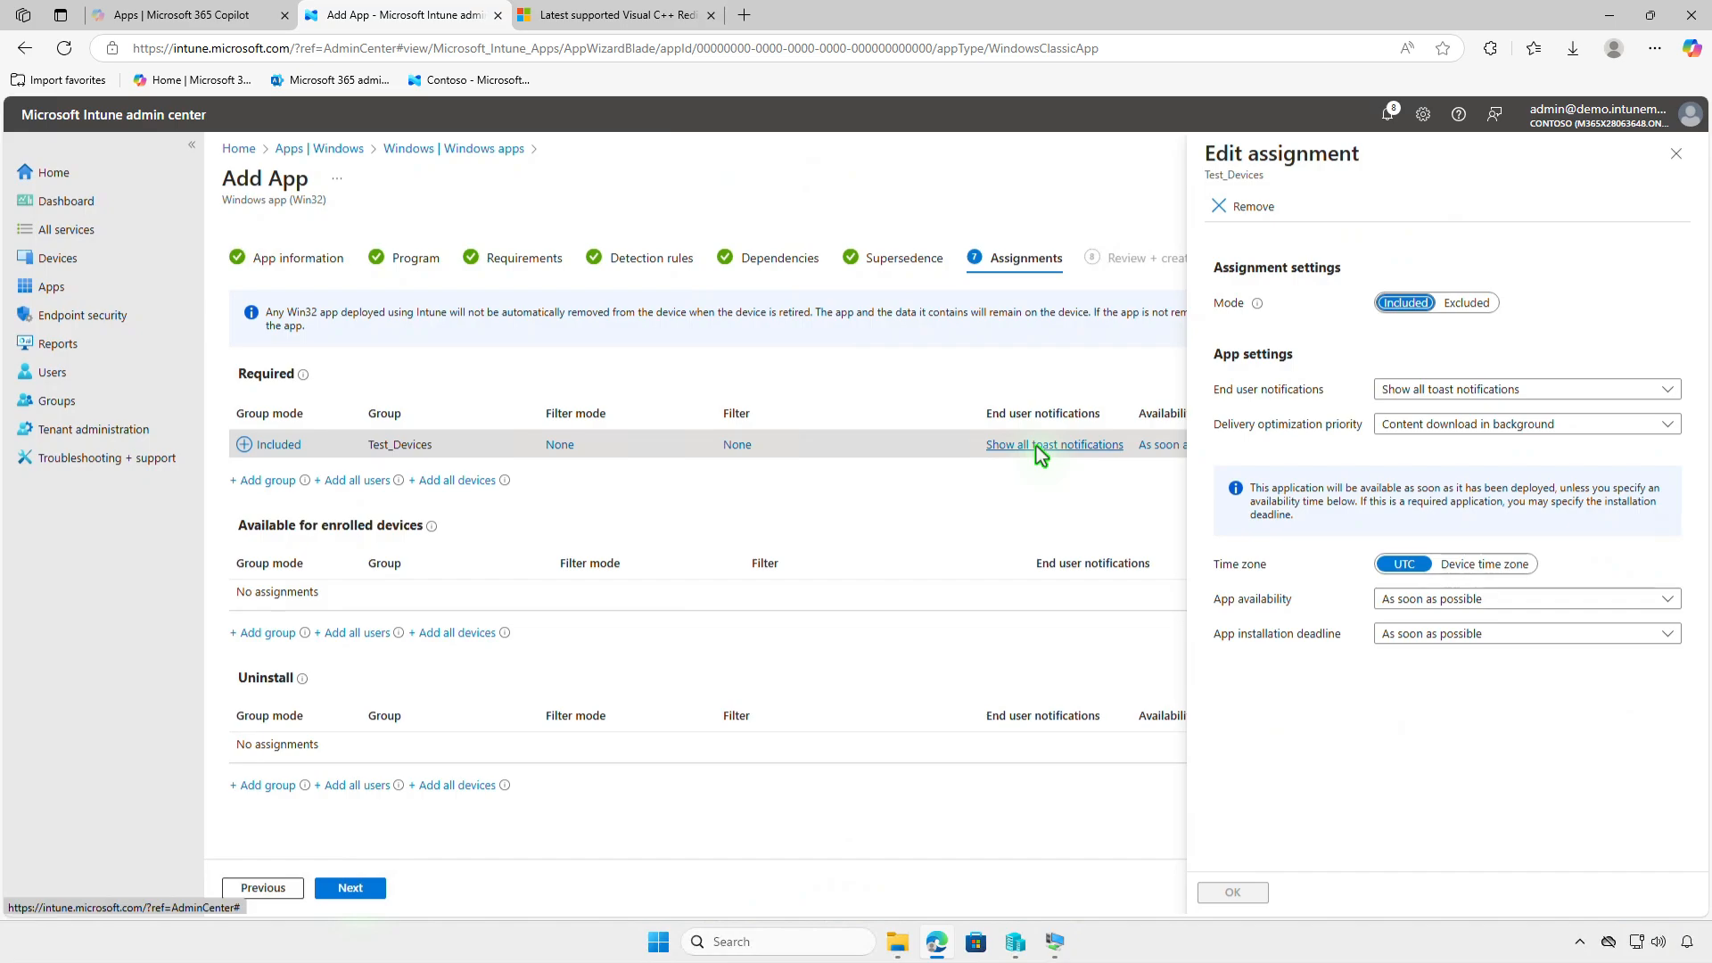
pyautogui.click(1674, 155)
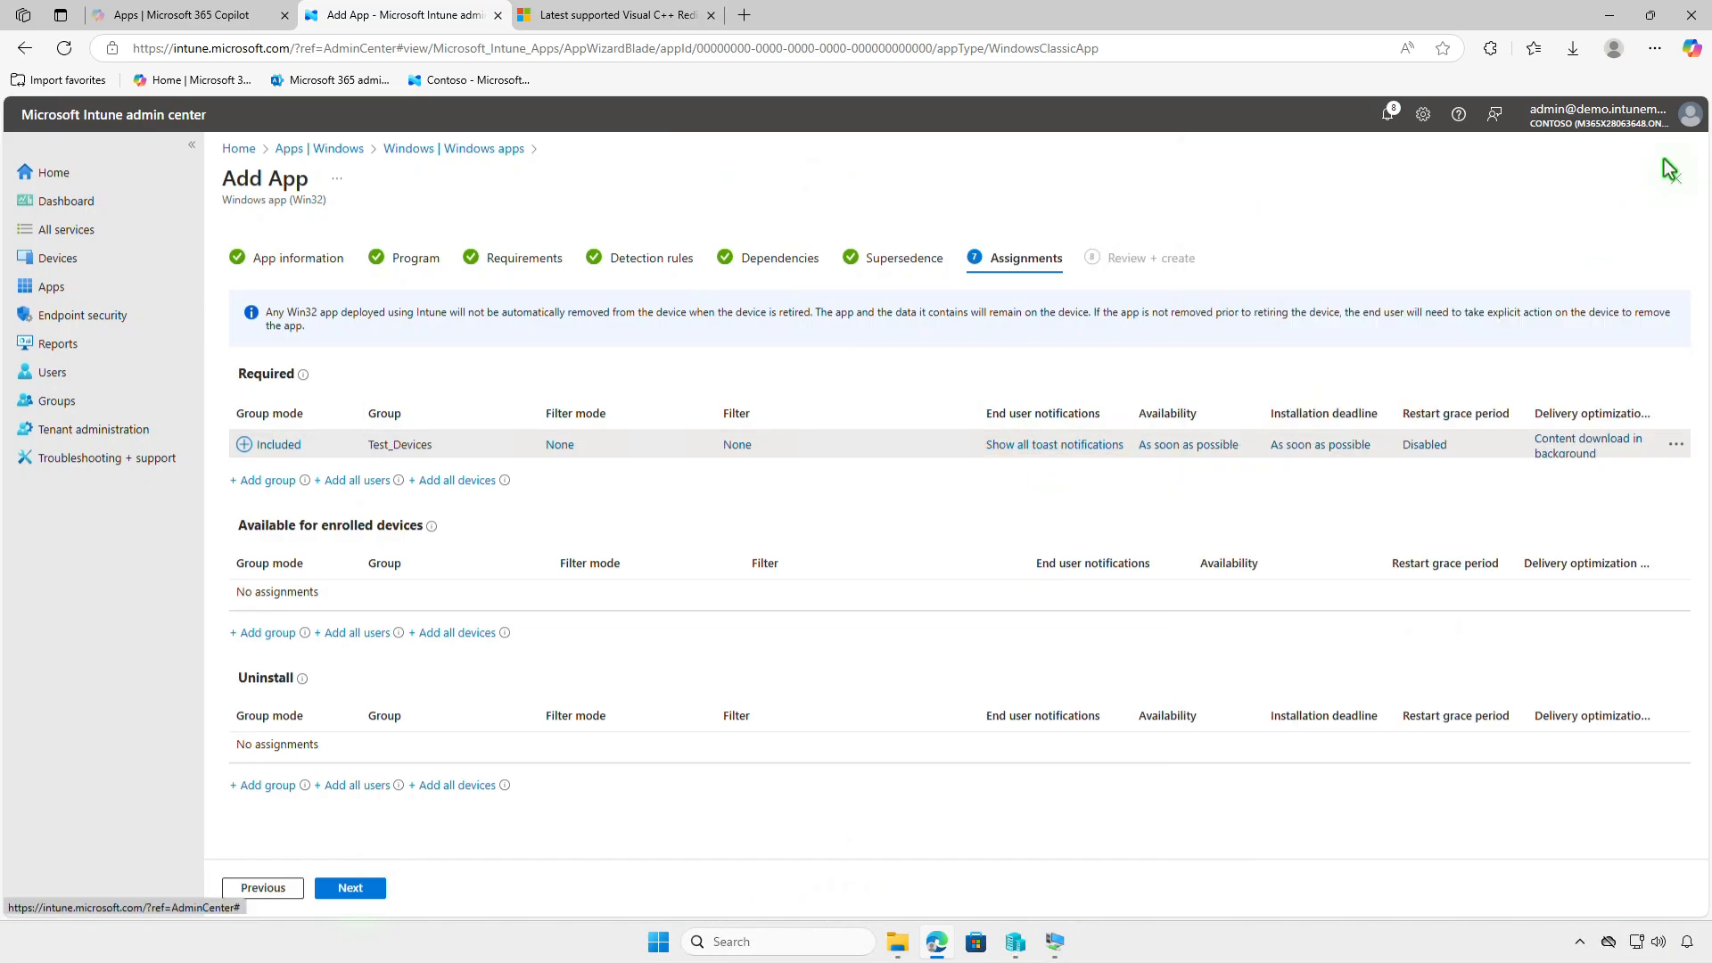
pyautogui.click(374, 894)
pyautogui.click(350, 888)
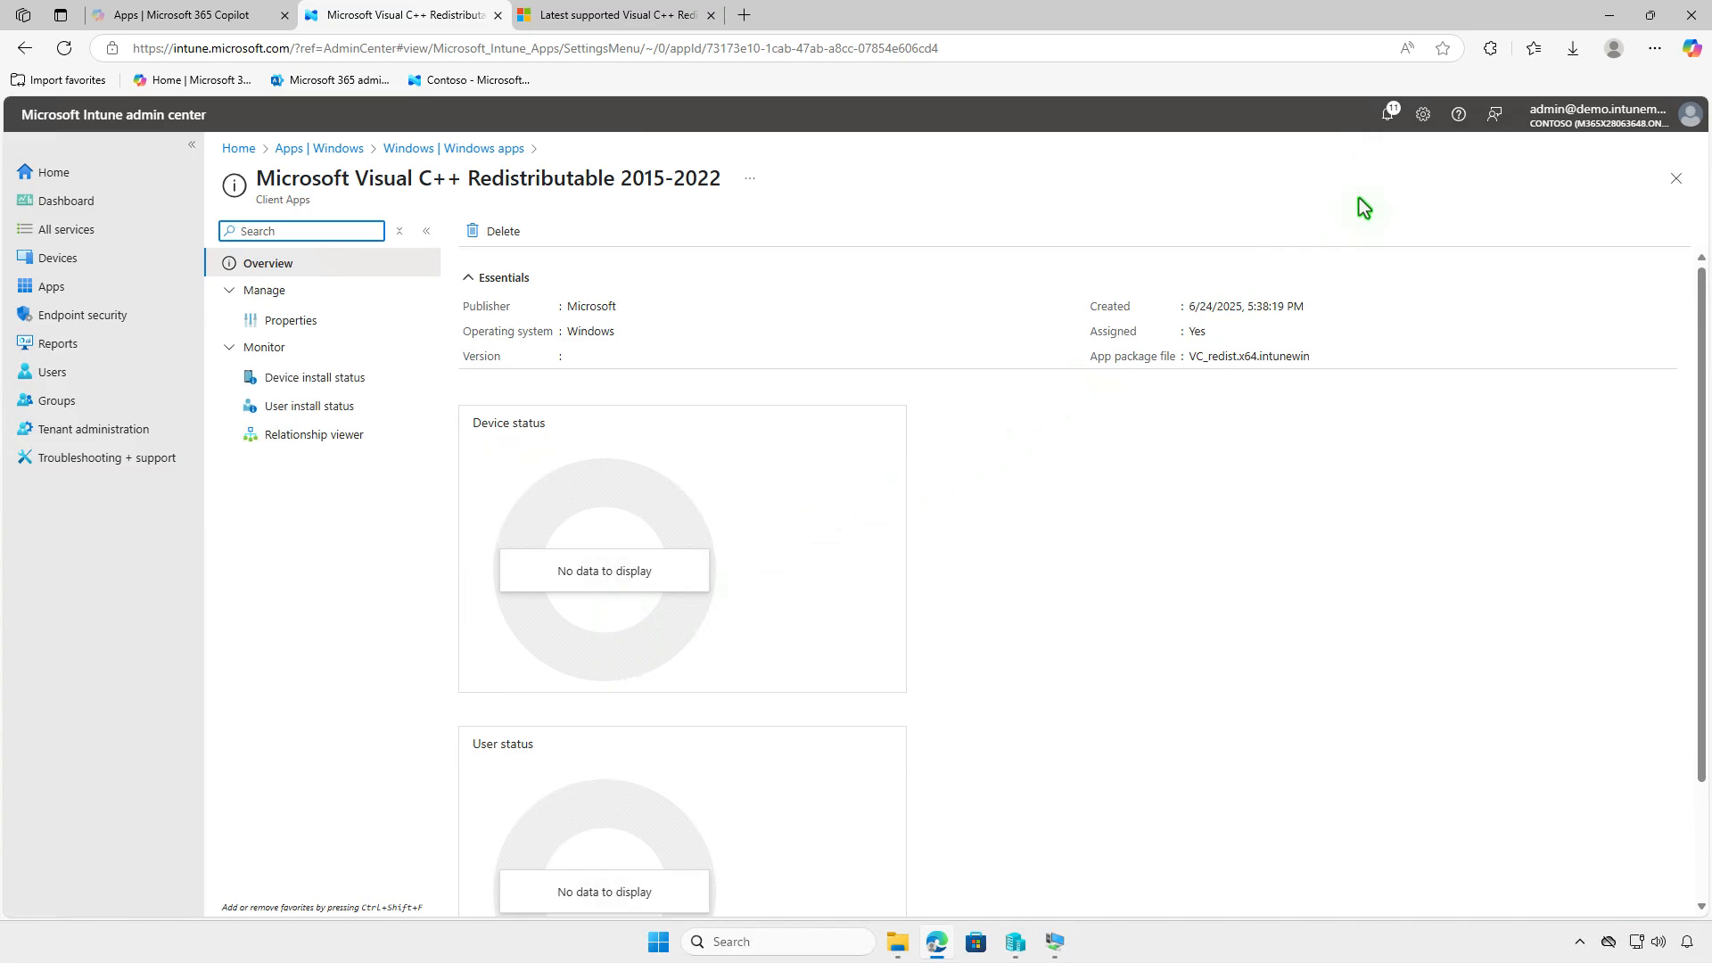
# Step: Switch to the WIN11-CTL virtual machine and check which programs are installed in Programs and Features
pyautogui.click(1600, 18)
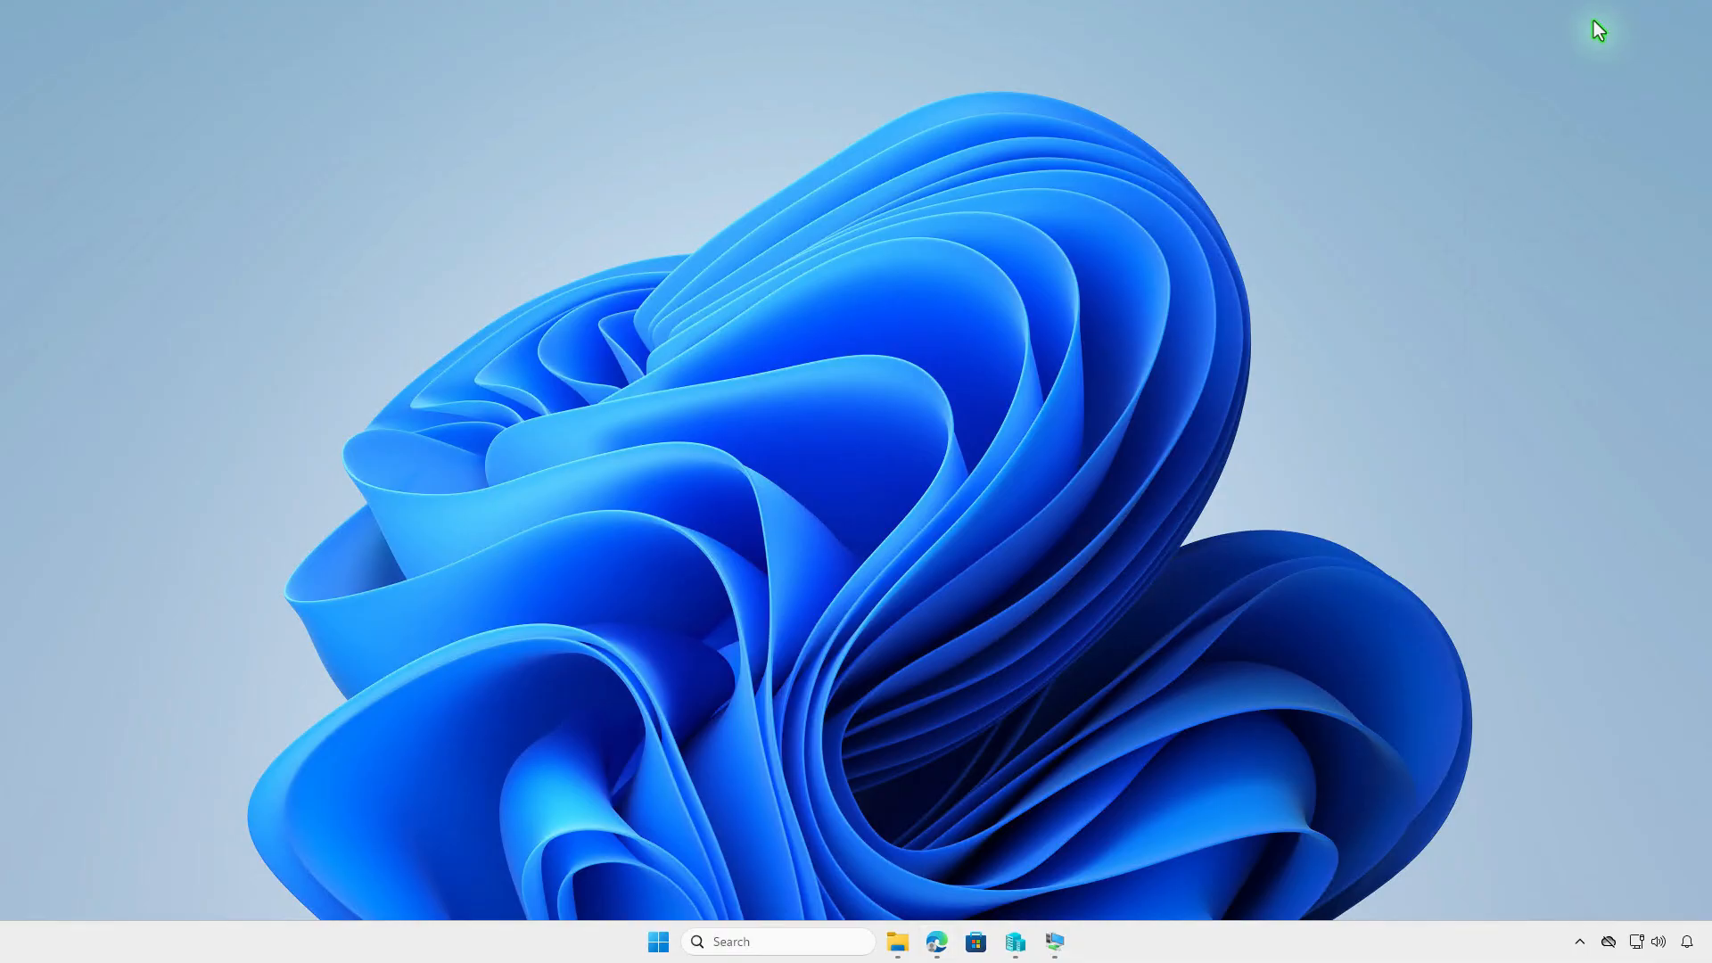
pyautogui.click(1054, 943)
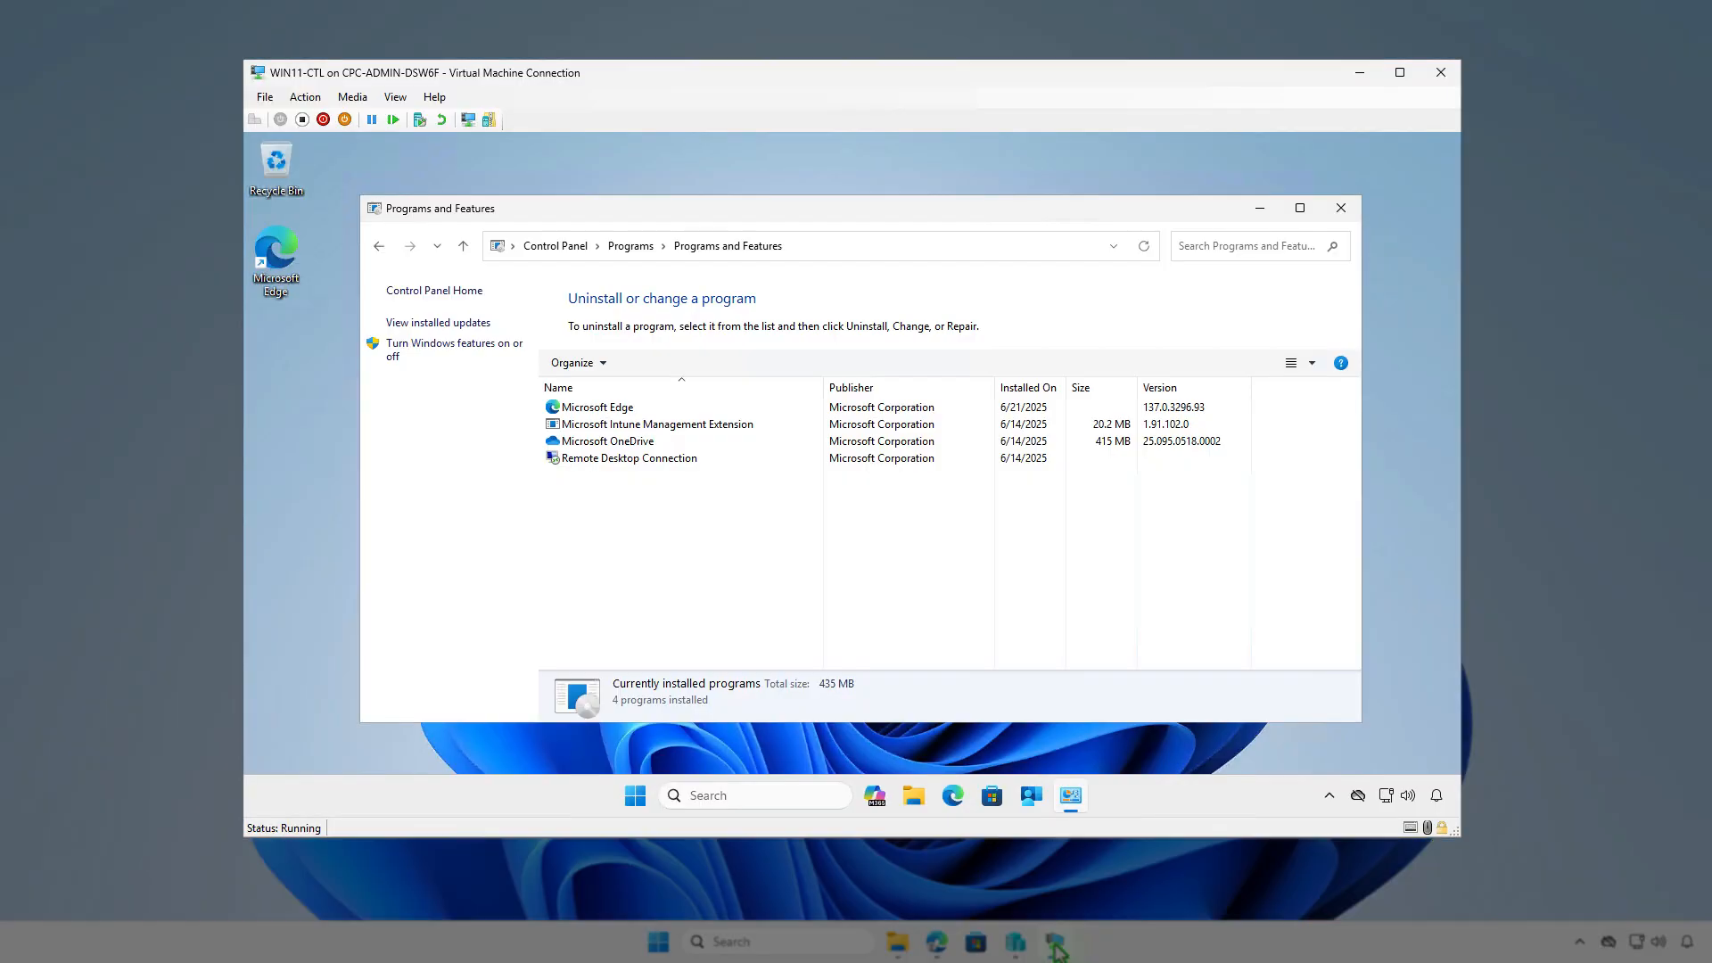
pyautogui.click(1262, 208)
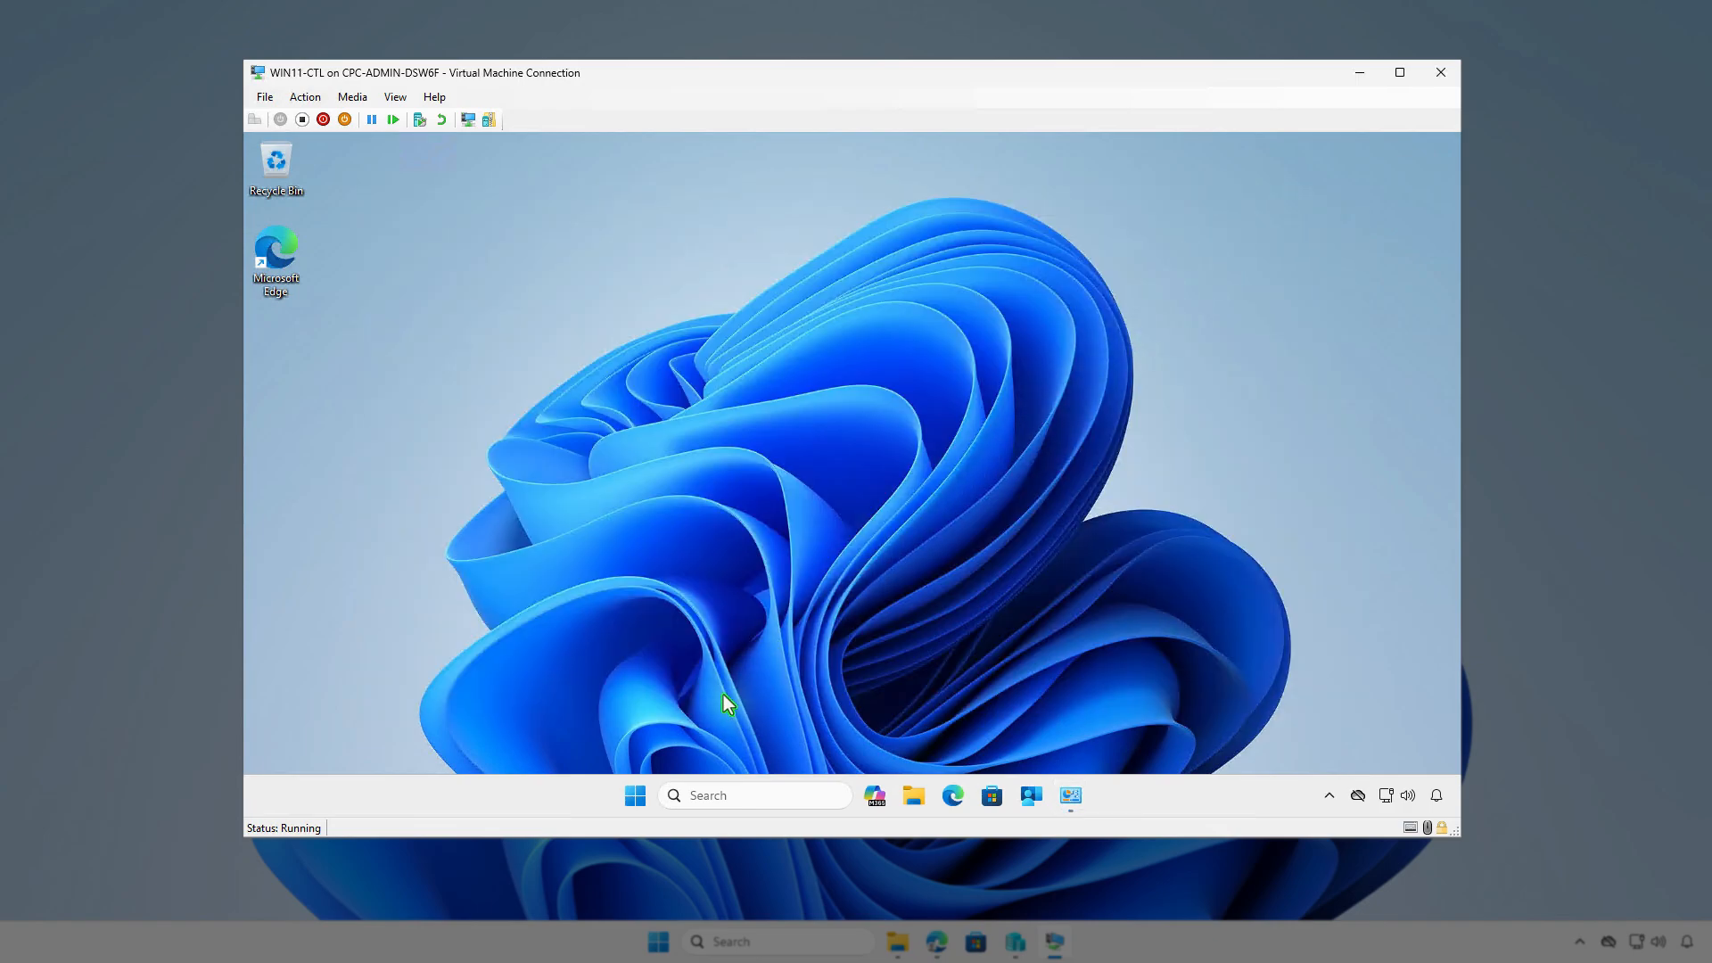
# Step: In the virtual machine's Access work or school settings, open the Managed by Contoso info and view the device sync status
pyautogui.click(635, 796)
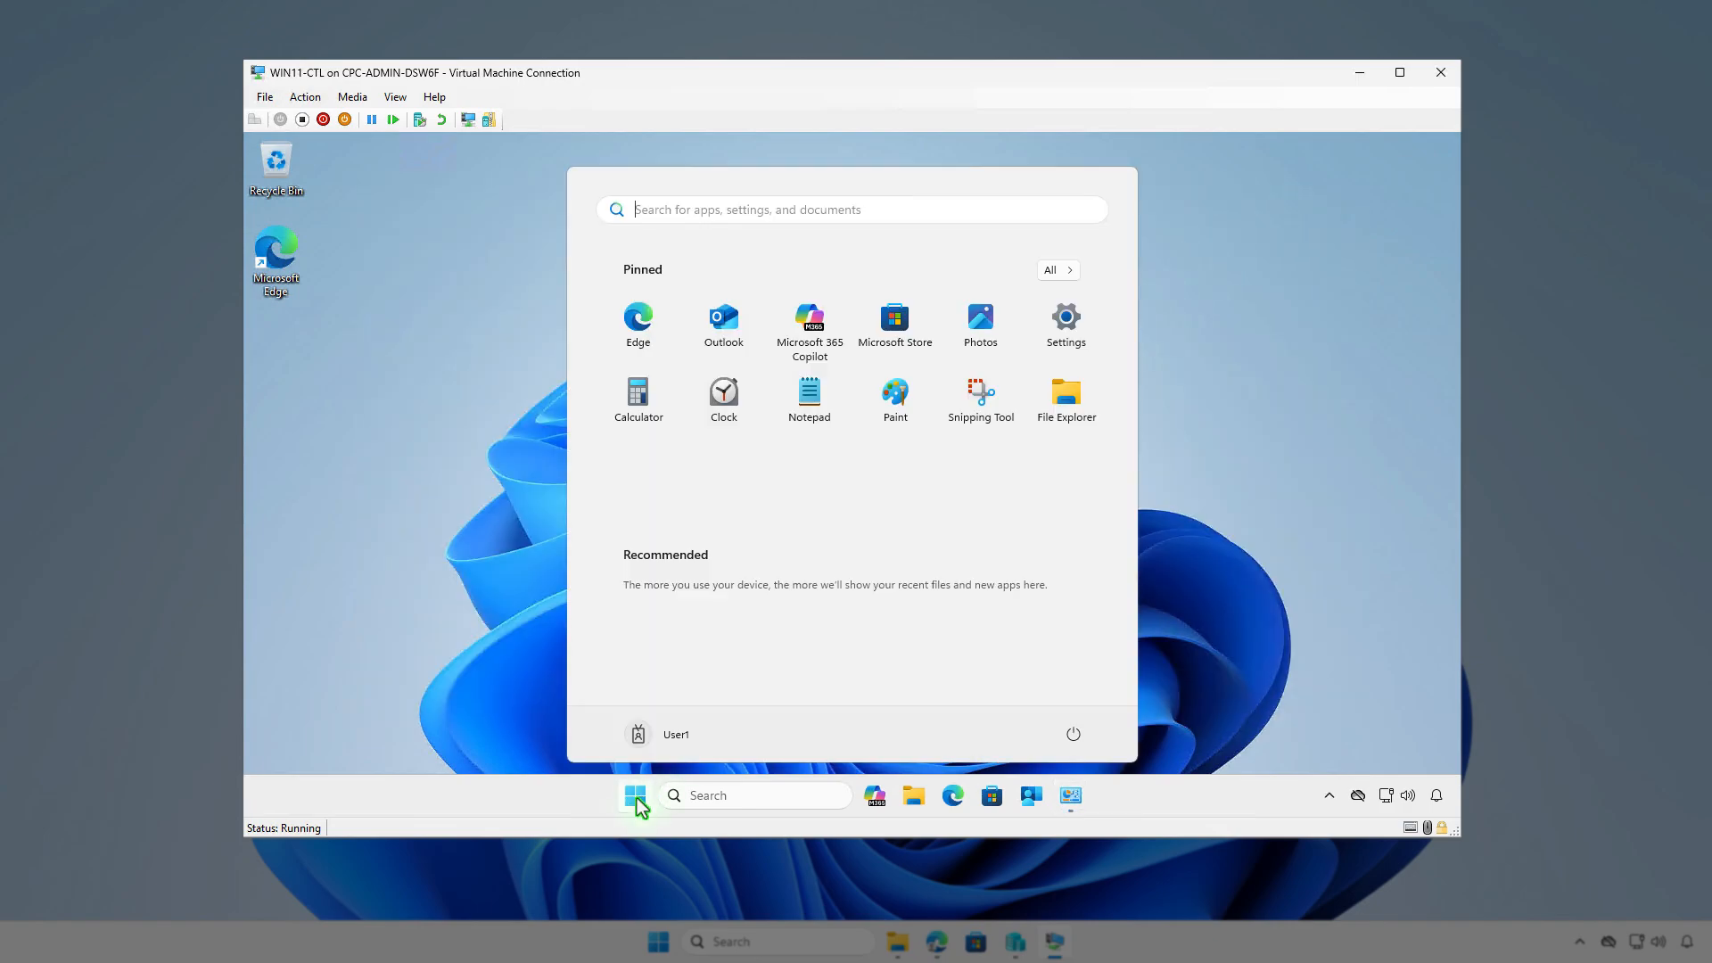
pyautogui.click(658, 742)
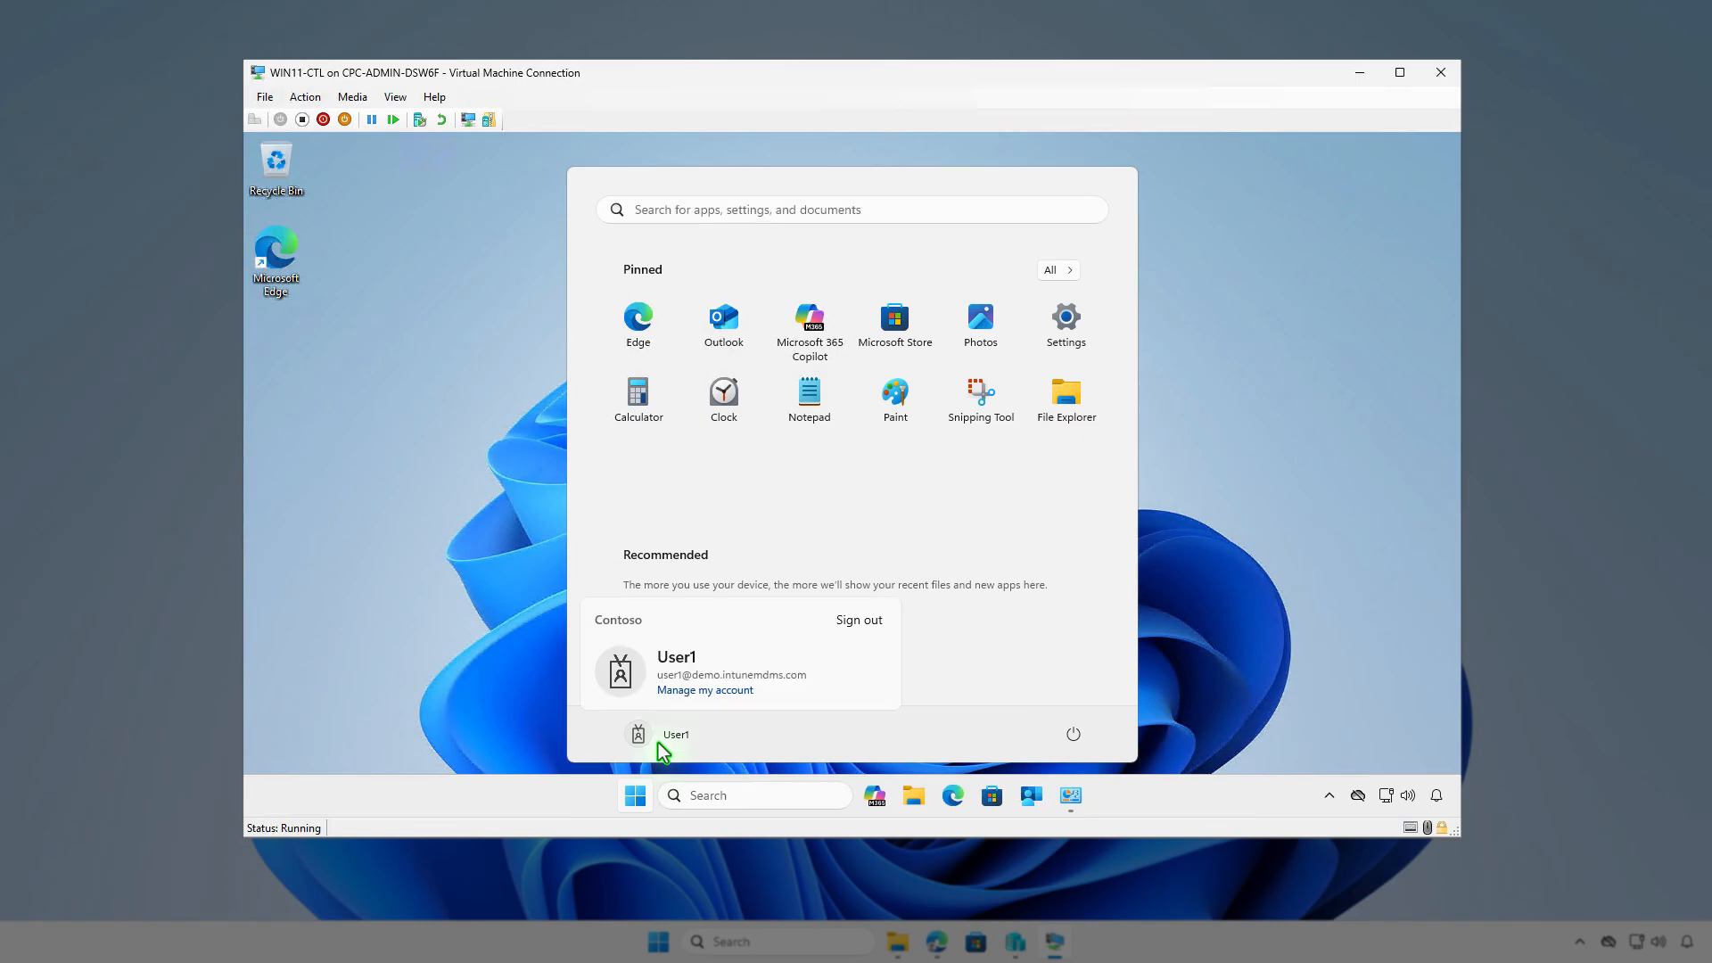
pyautogui.click(728, 692)
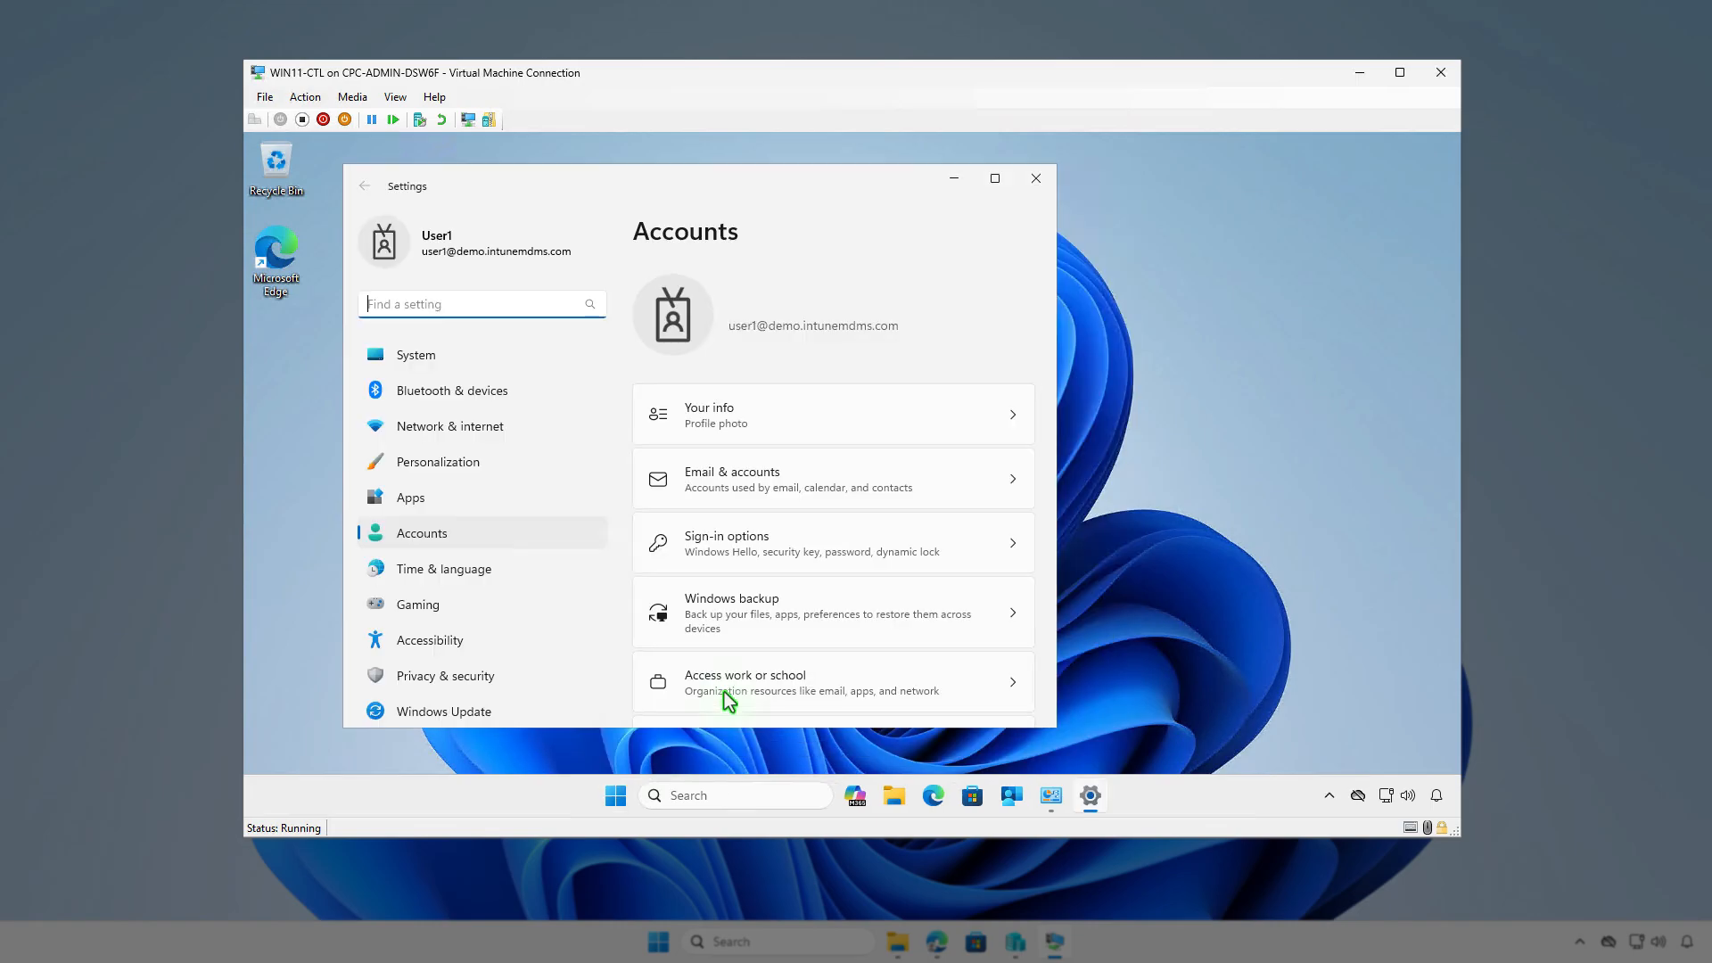
pyautogui.click(932, 691)
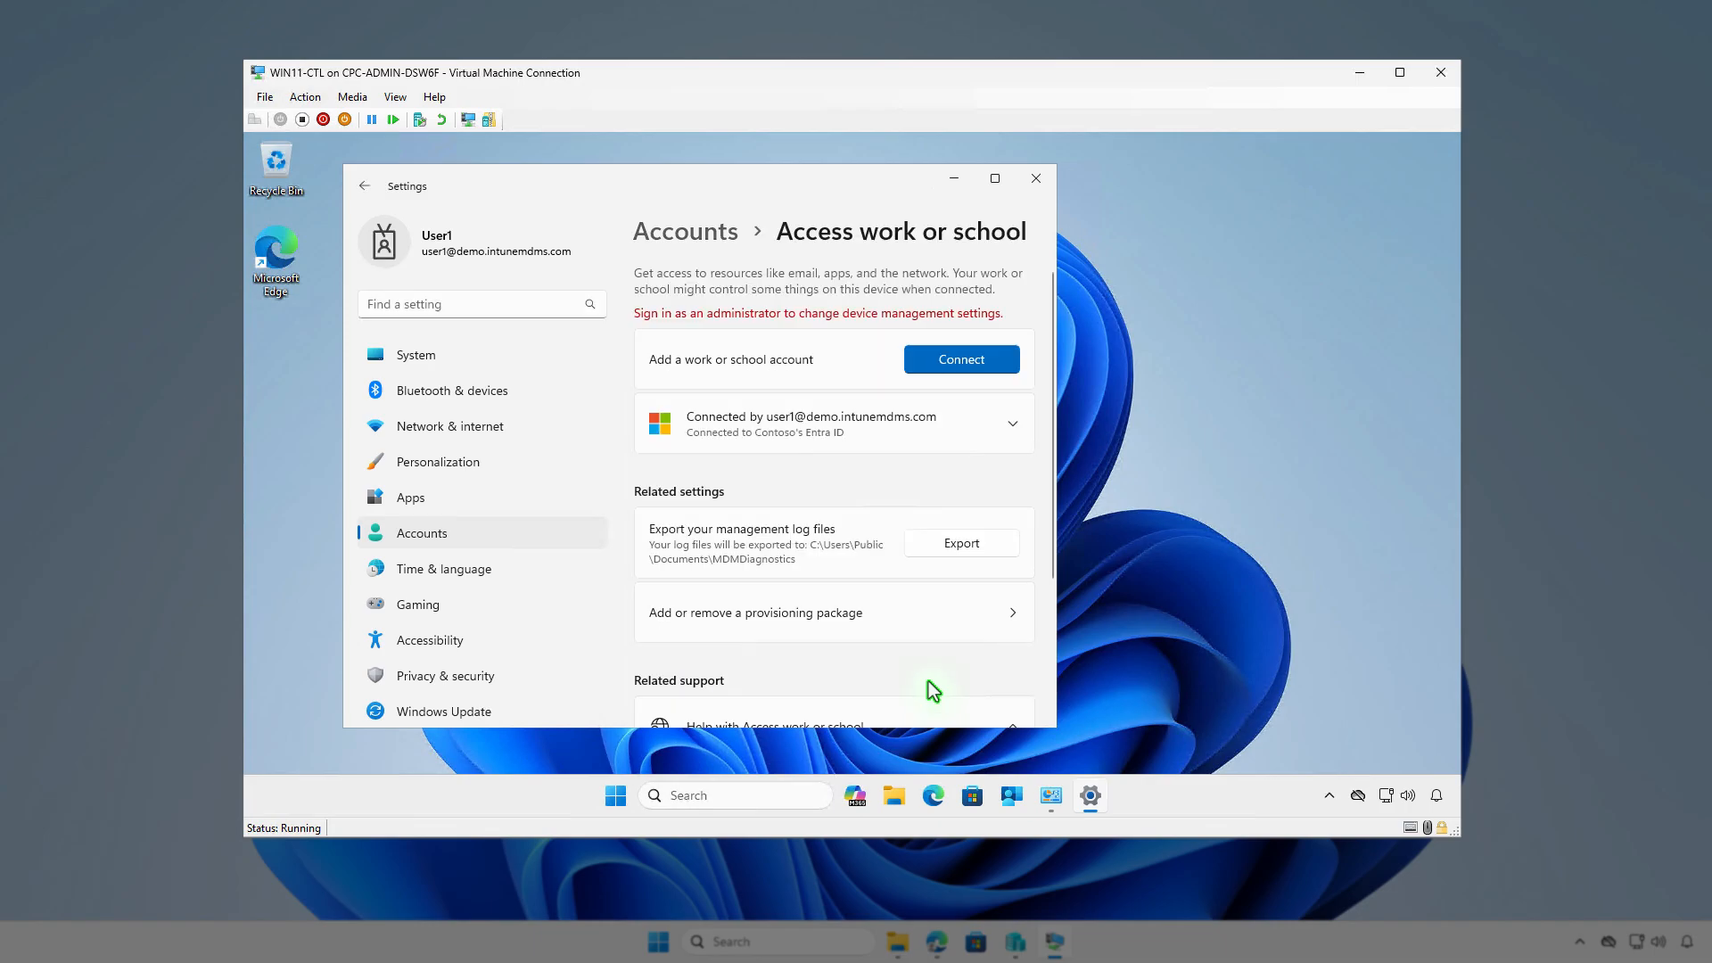
pyautogui.click(981, 436)
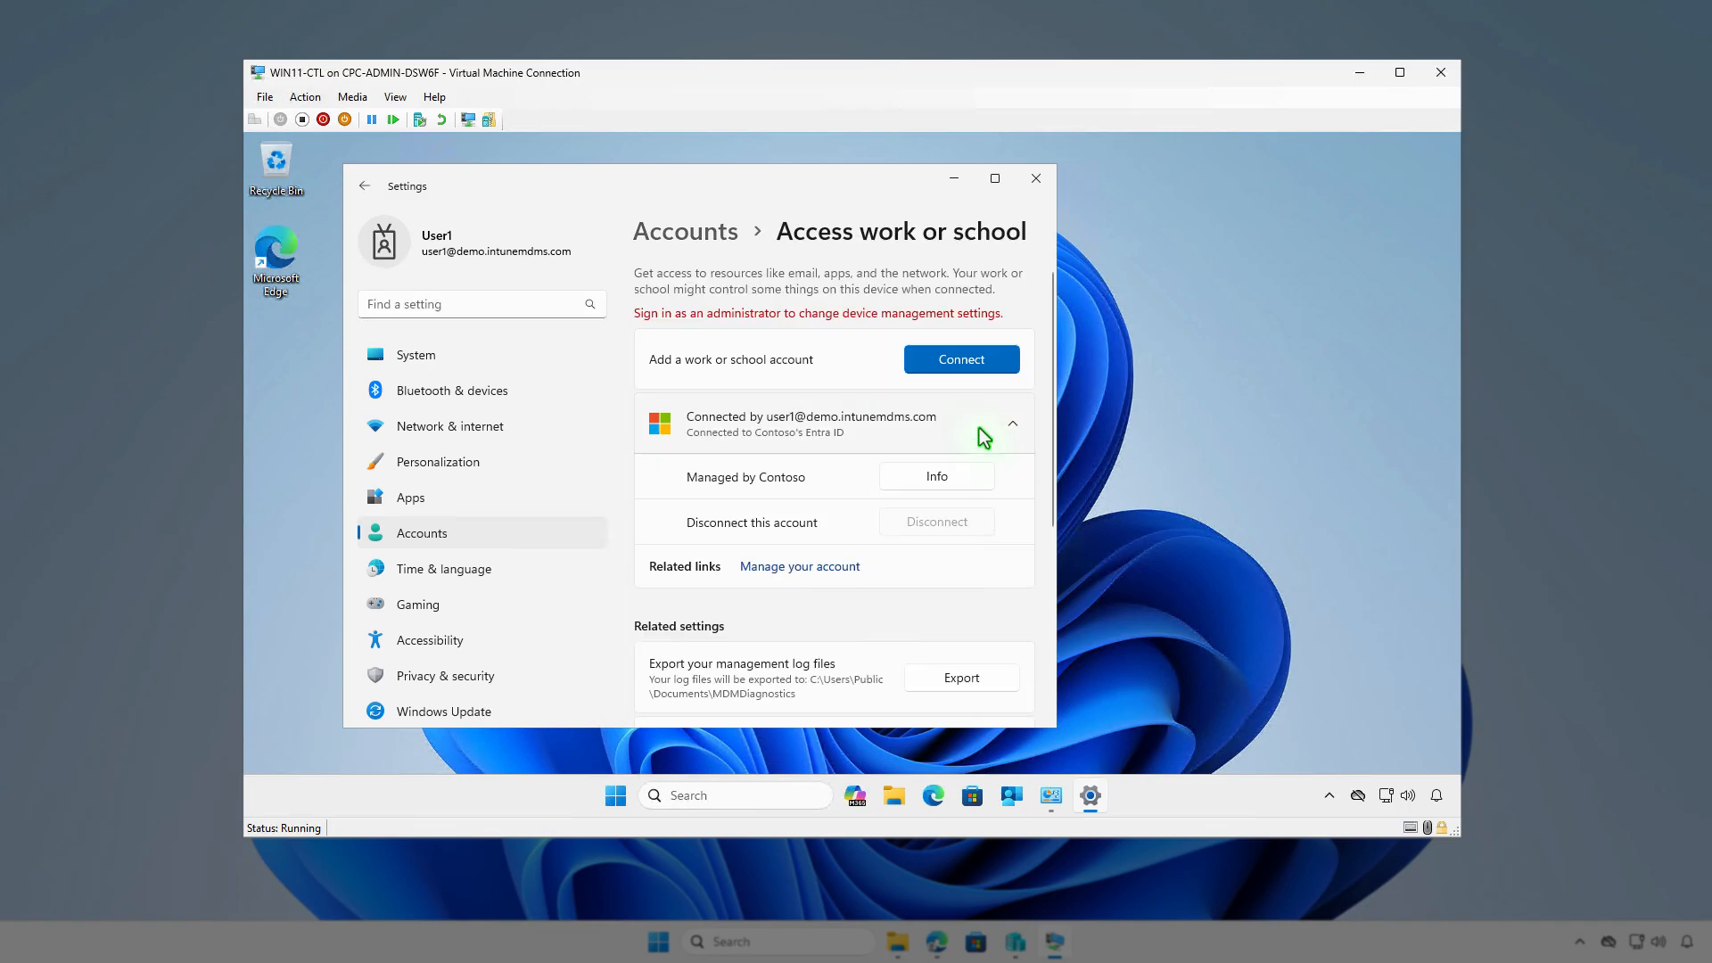
pyautogui.click(959, 475)
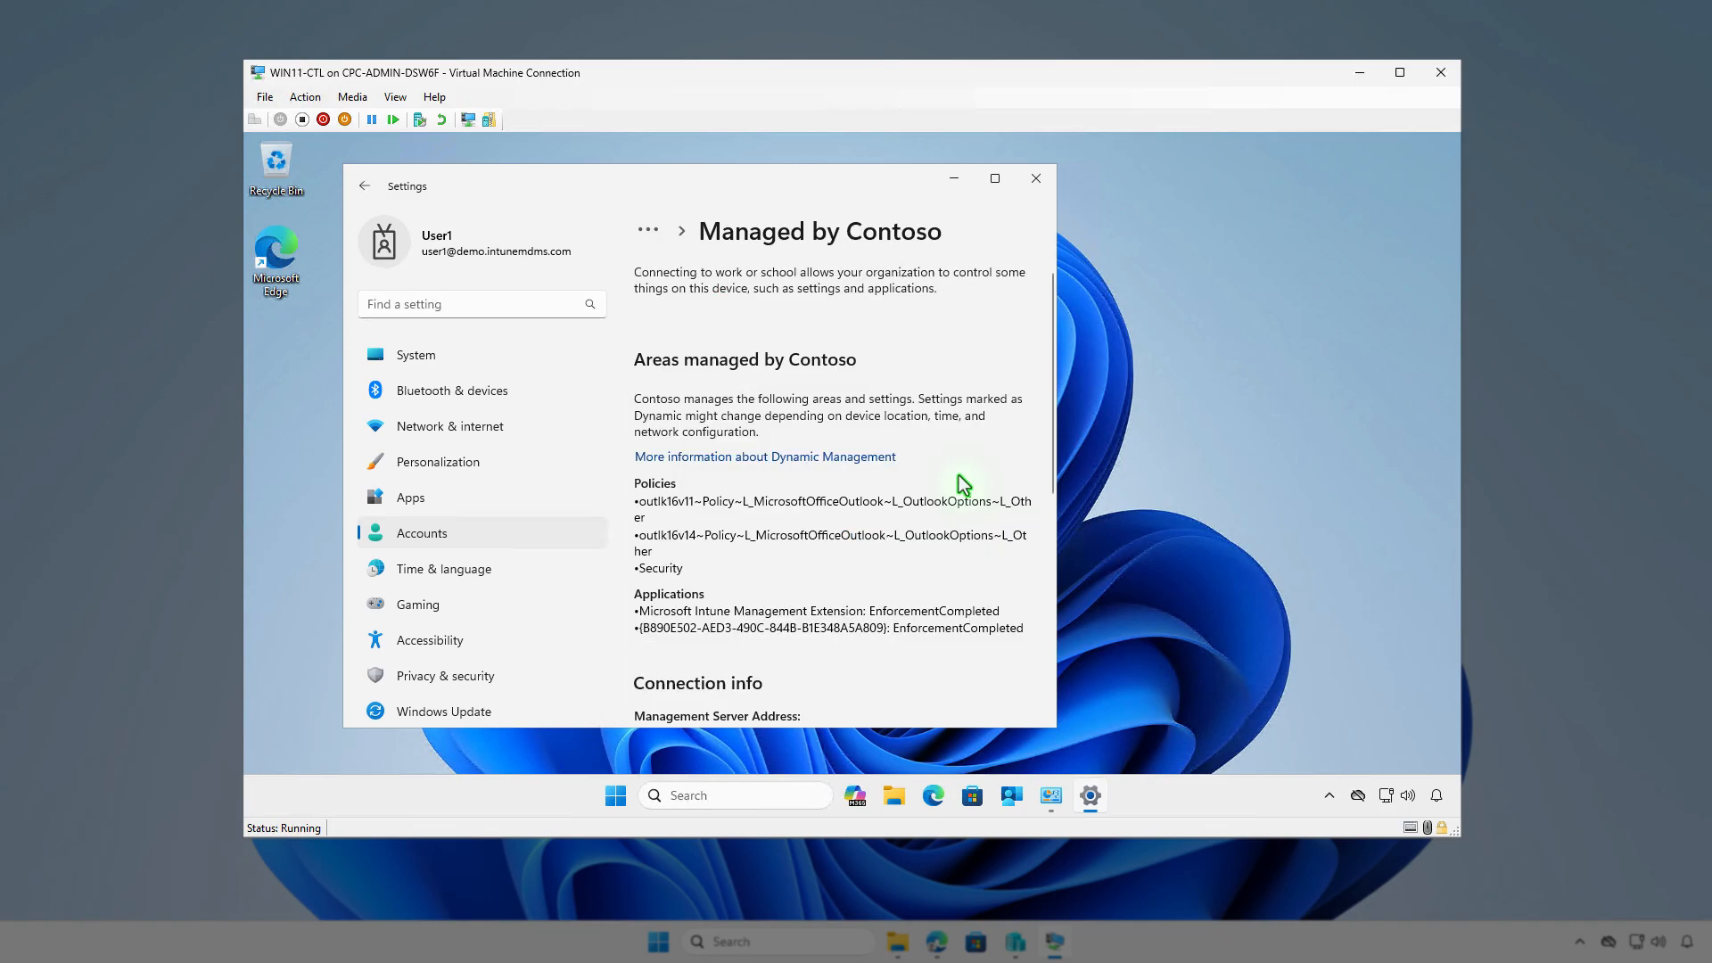
pyautogui.scroll(-5, 959, 475)
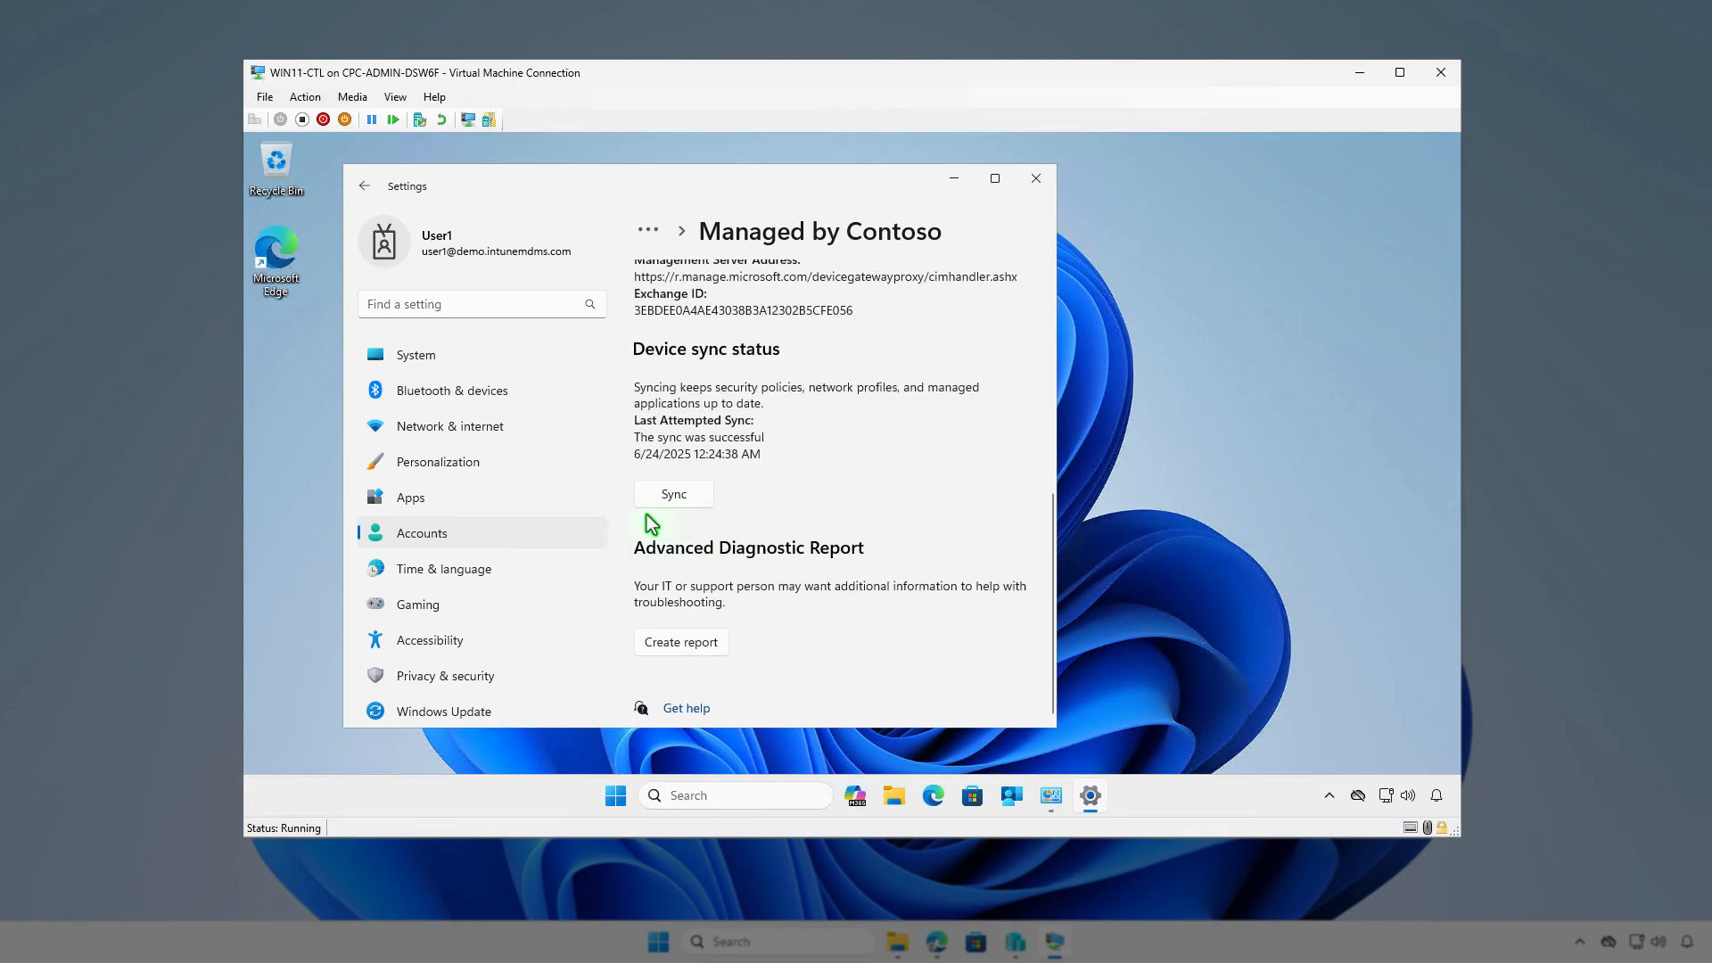
pyautogui.click(954, 180)
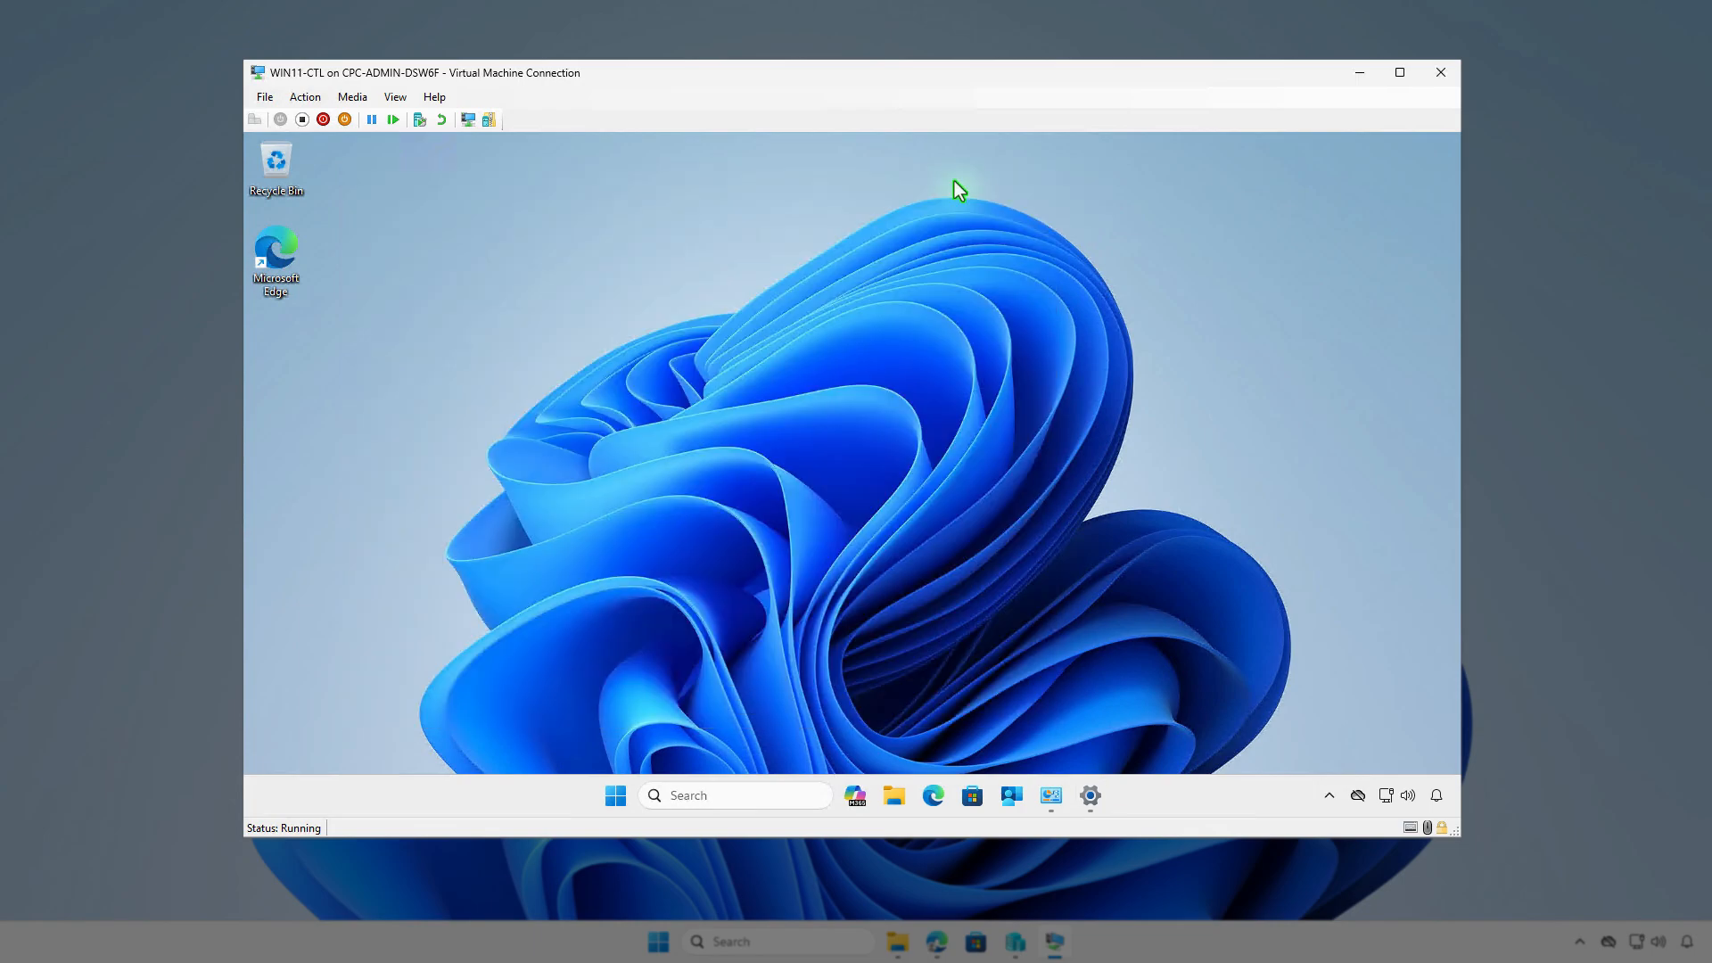
# Step: Sync the device from the Company Portal app's settings and read the Intune software distribution notifications
pyautogui.click(1011, 796)
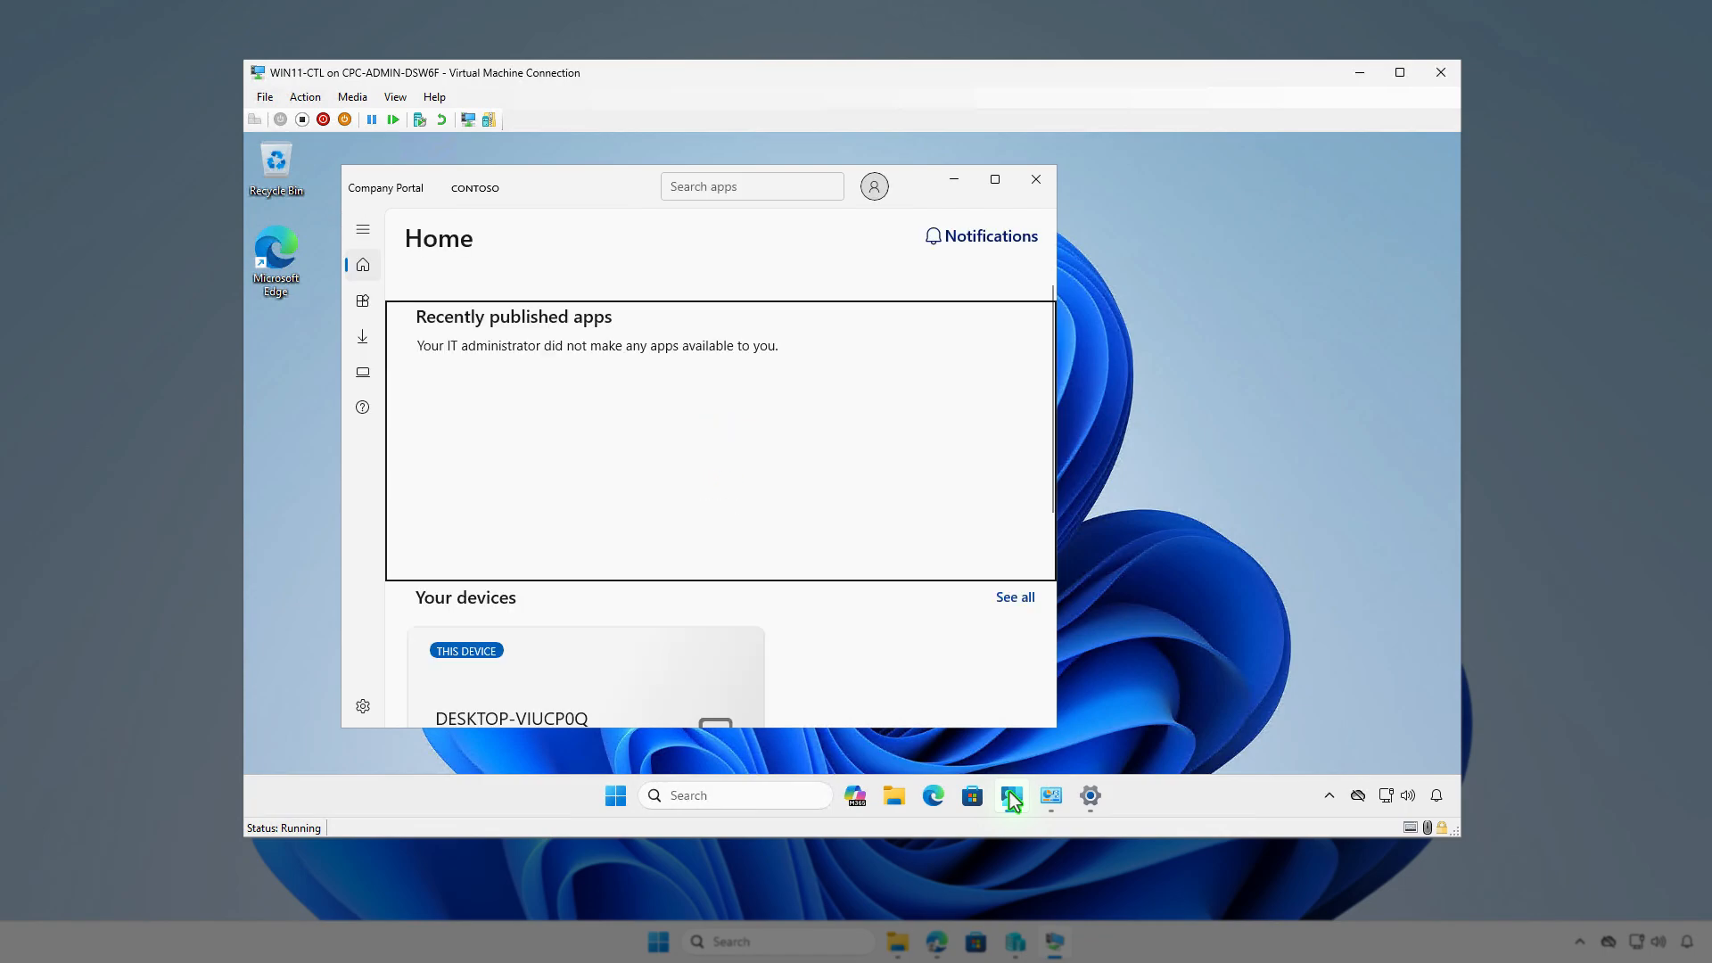
pyautogui.click(359, 710)
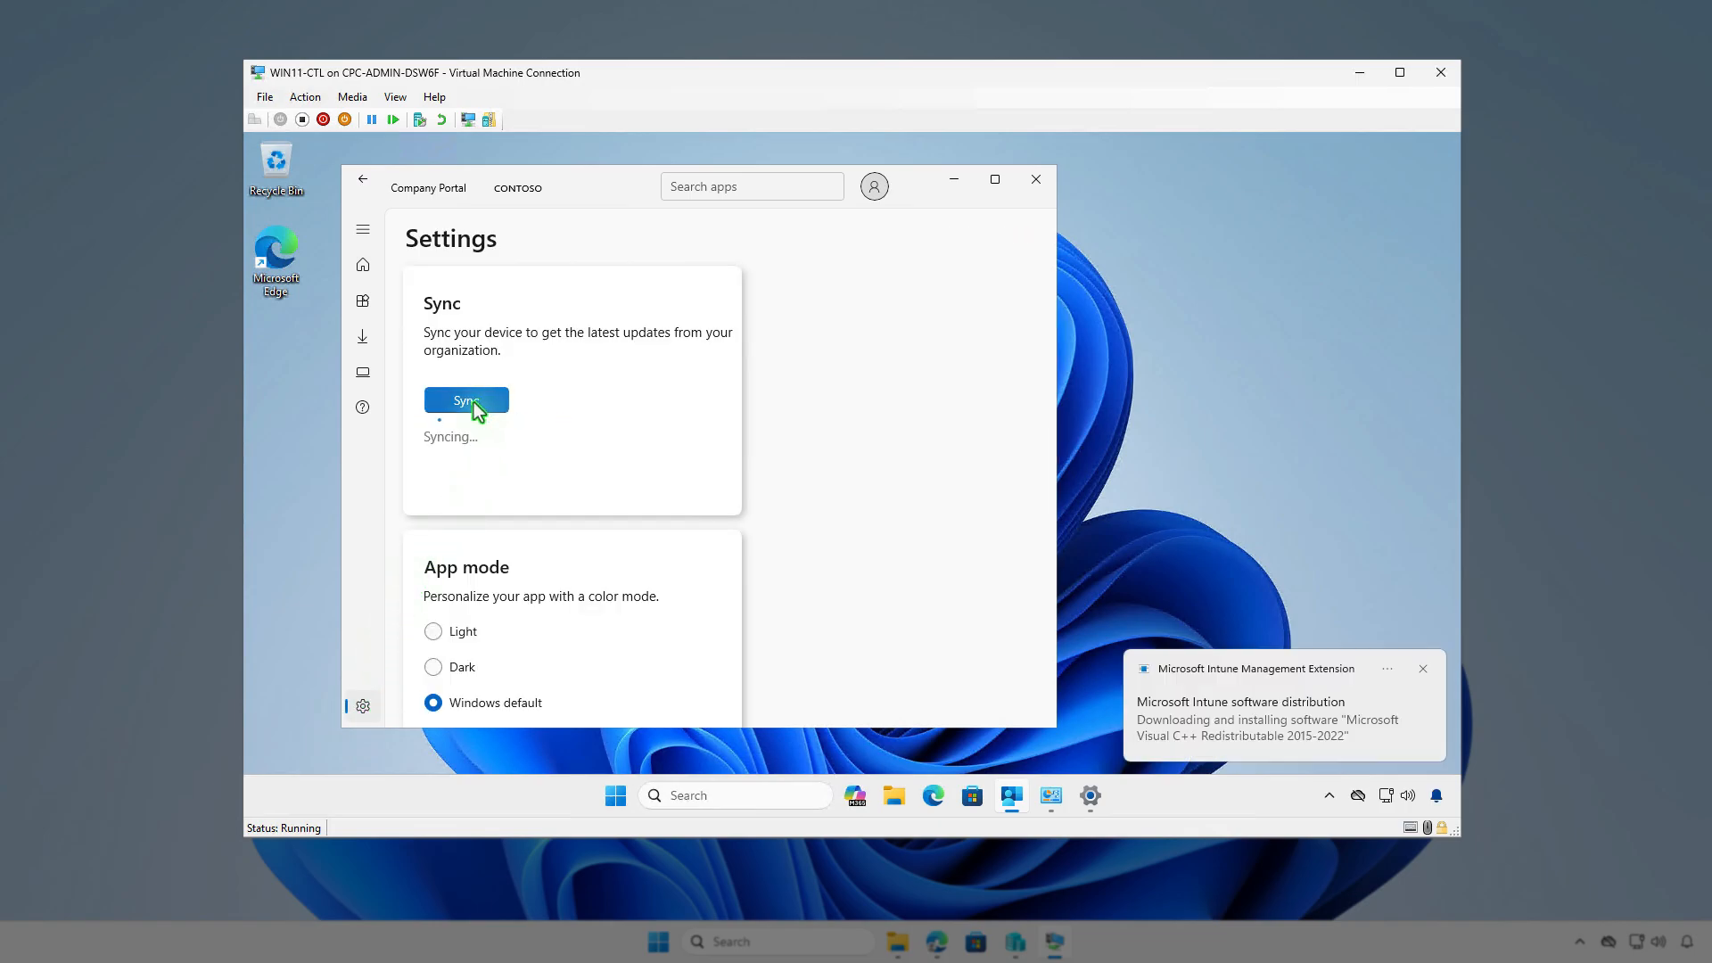
pyautogui.click(1435, 796)
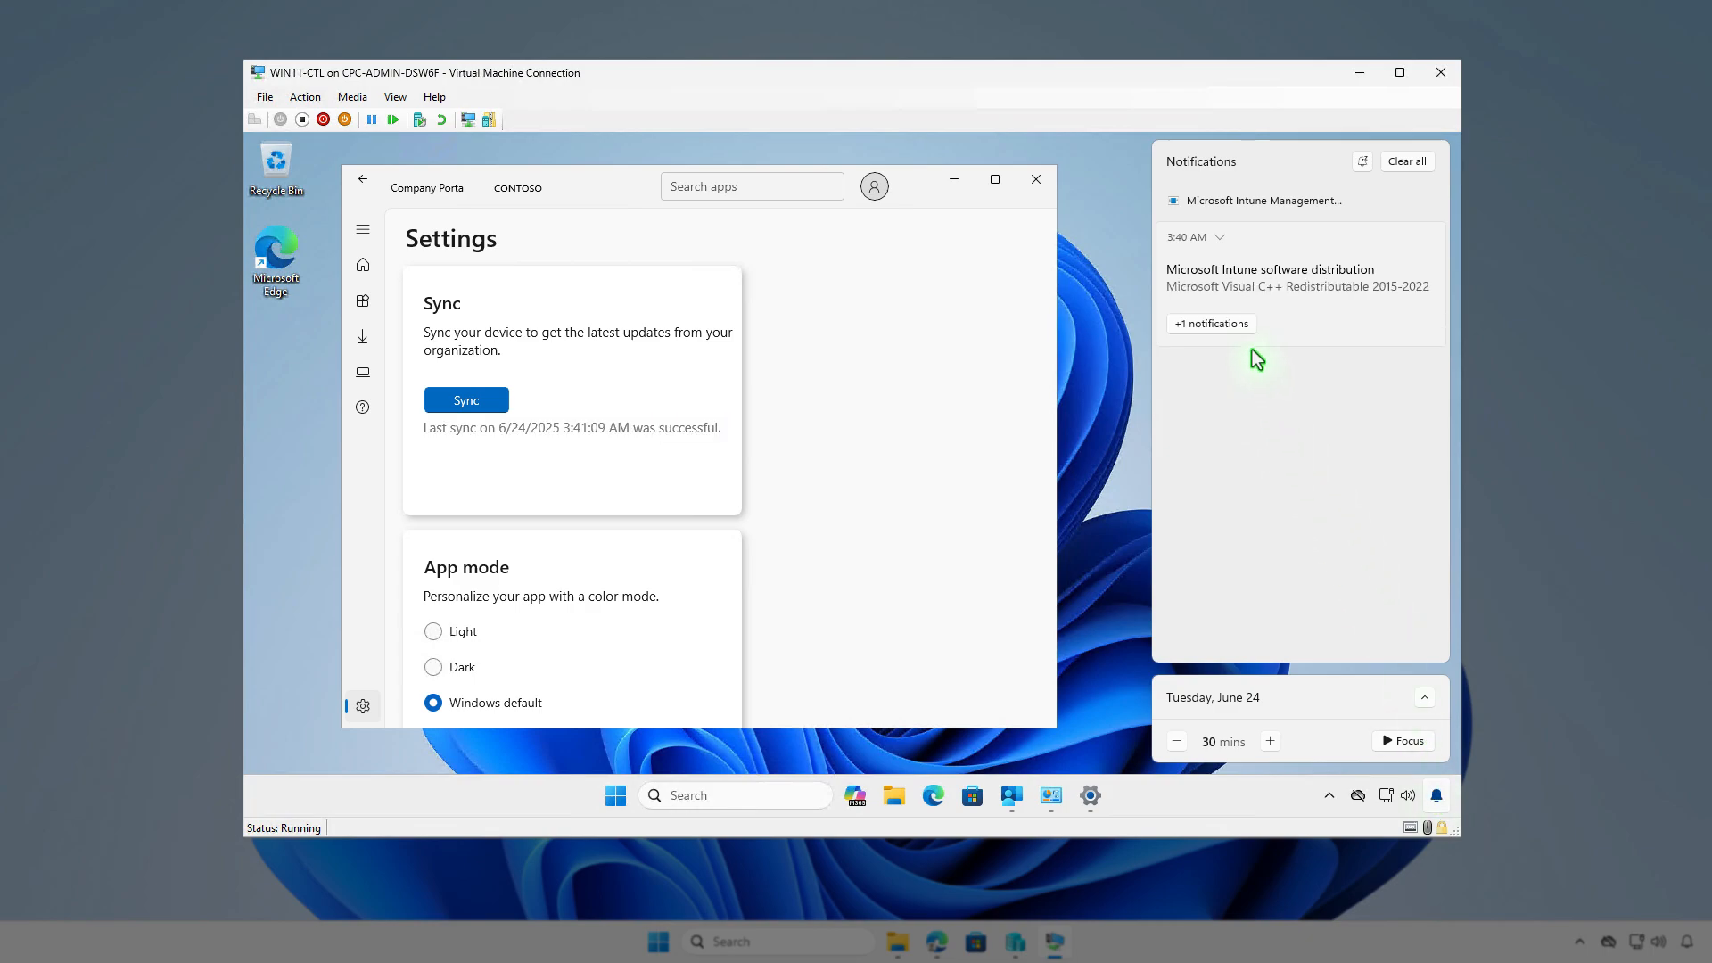
pyautogui.click(1241, 326)
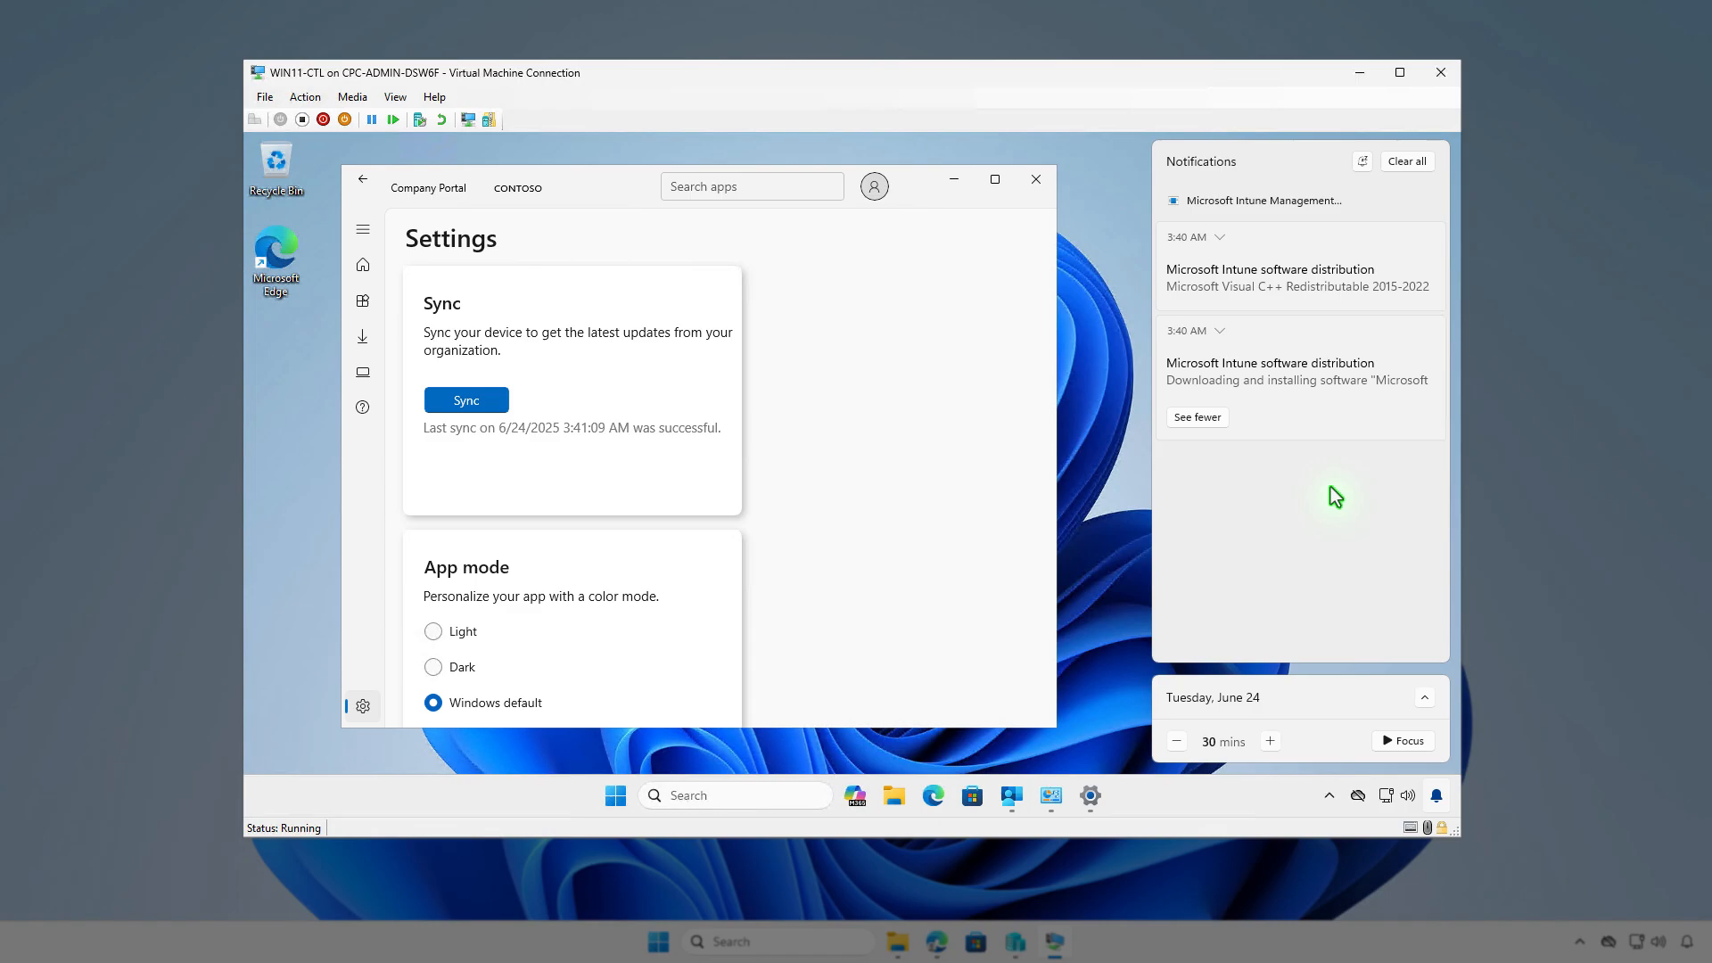
pyautogui.press('Escape')
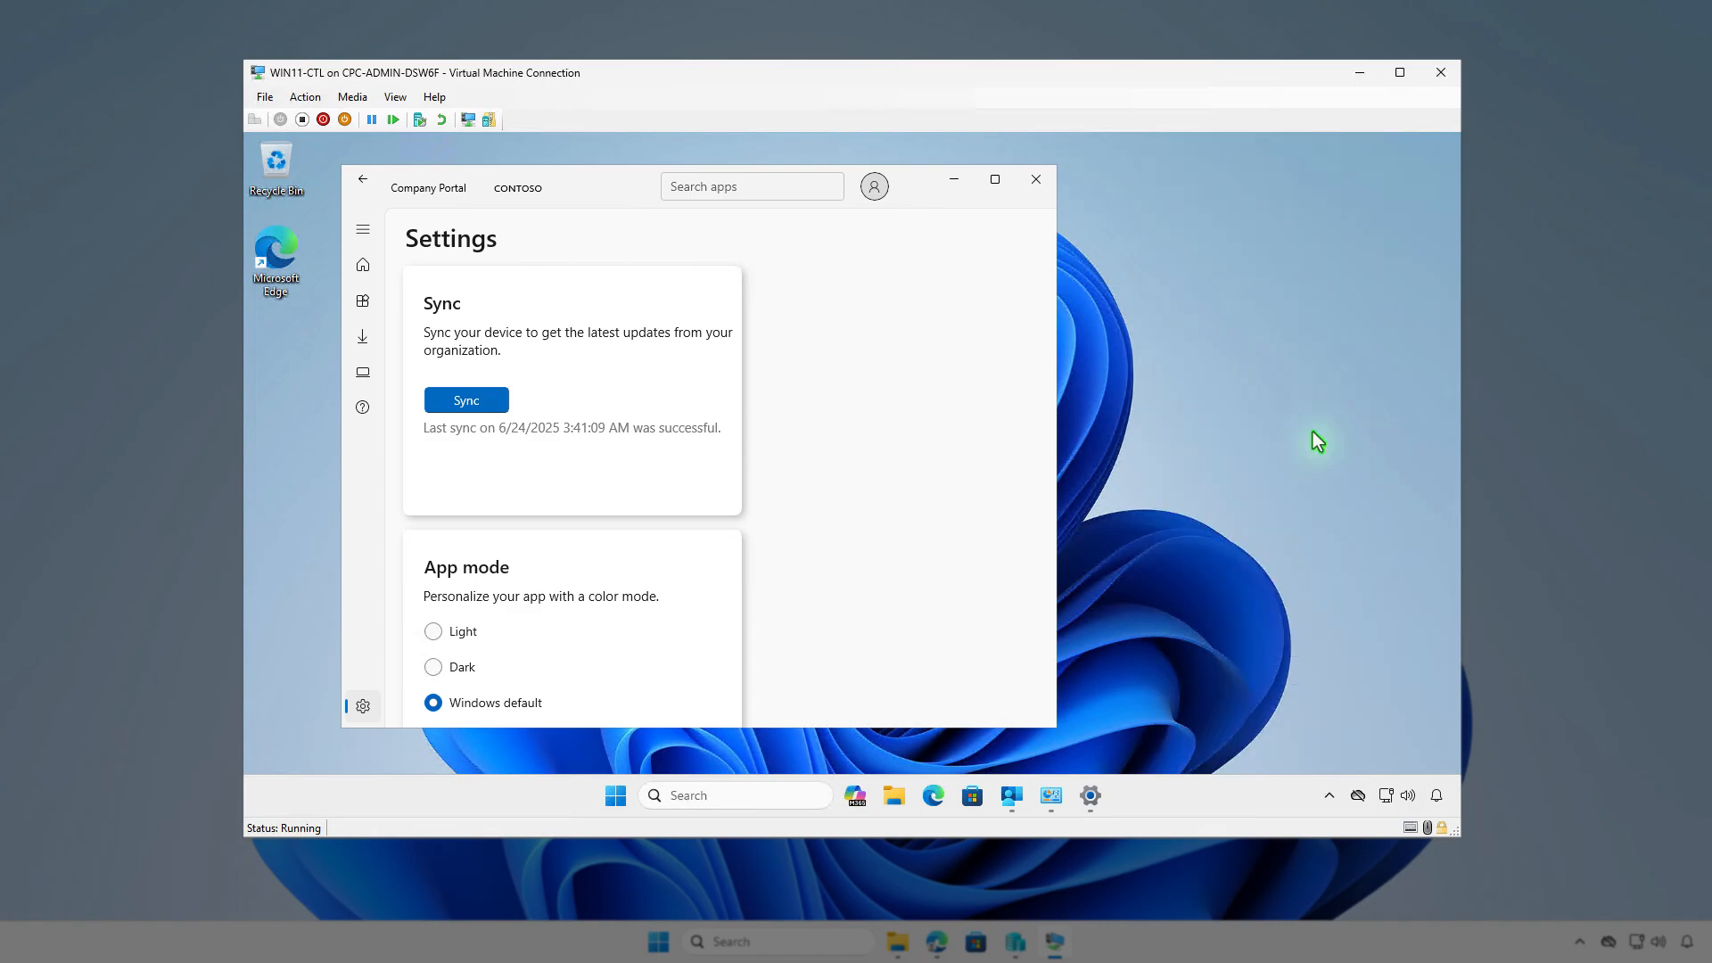
pyautogui.click(954, 183)
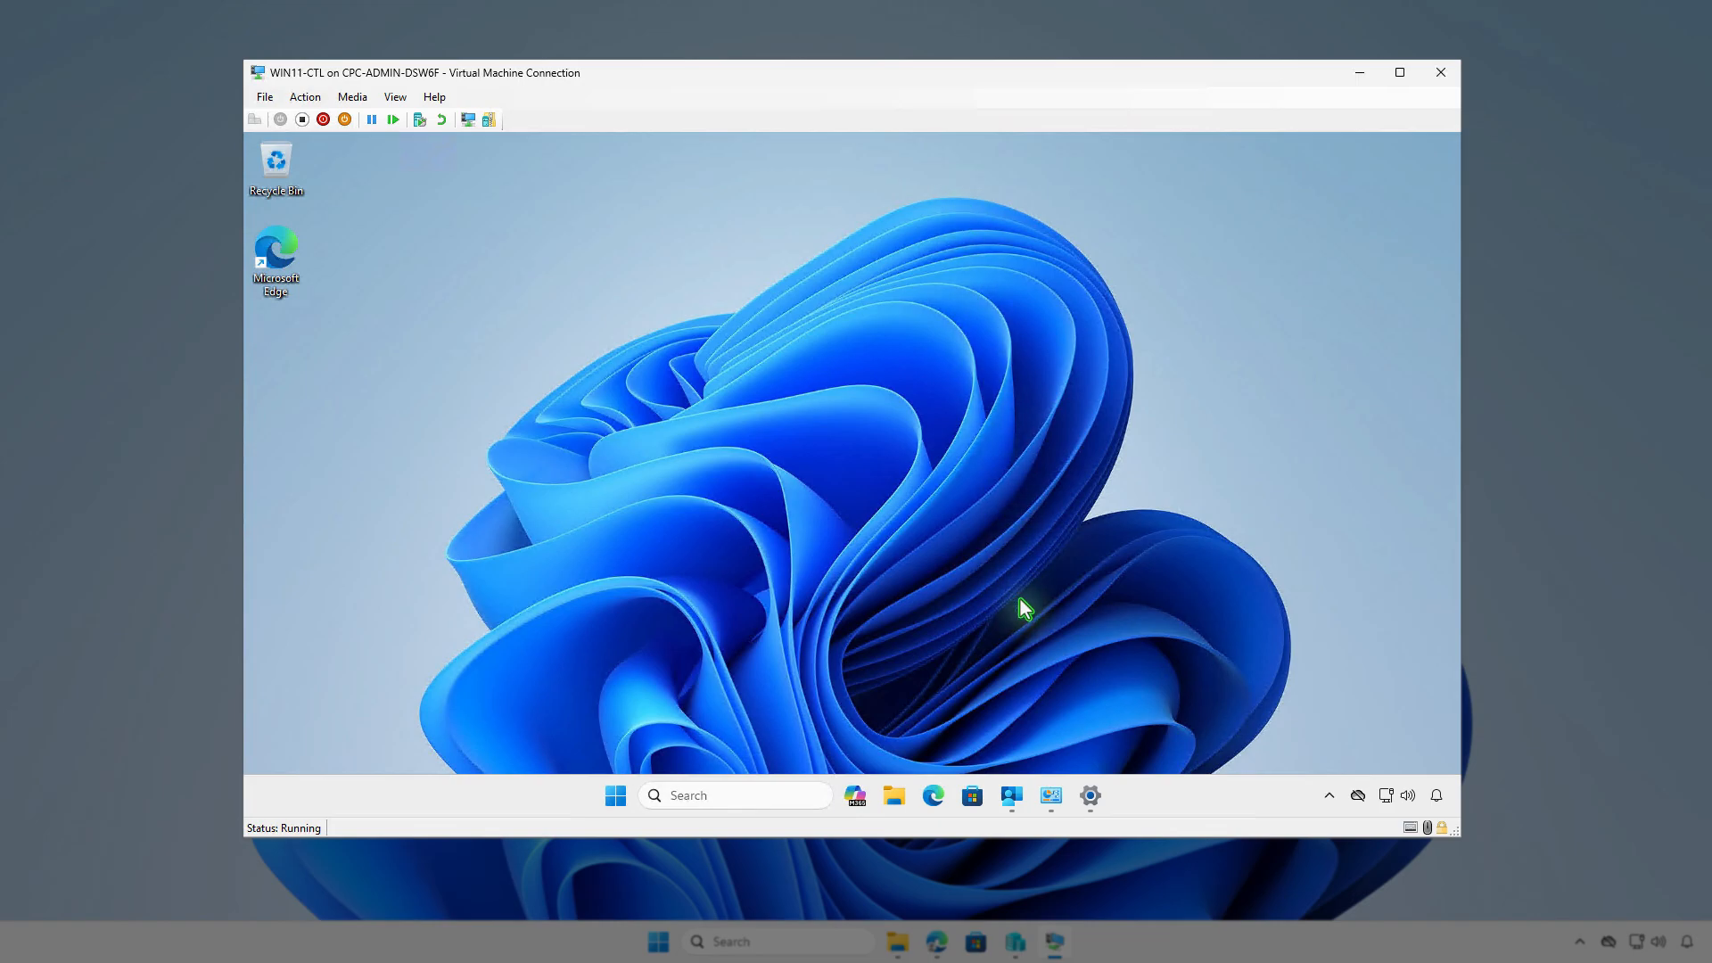
# Step: Refresh Programs and Features and inspect the x64 and x86 Visual C++ 2015-2022 Redistributable entries
pyautogui.click(1050, 796)
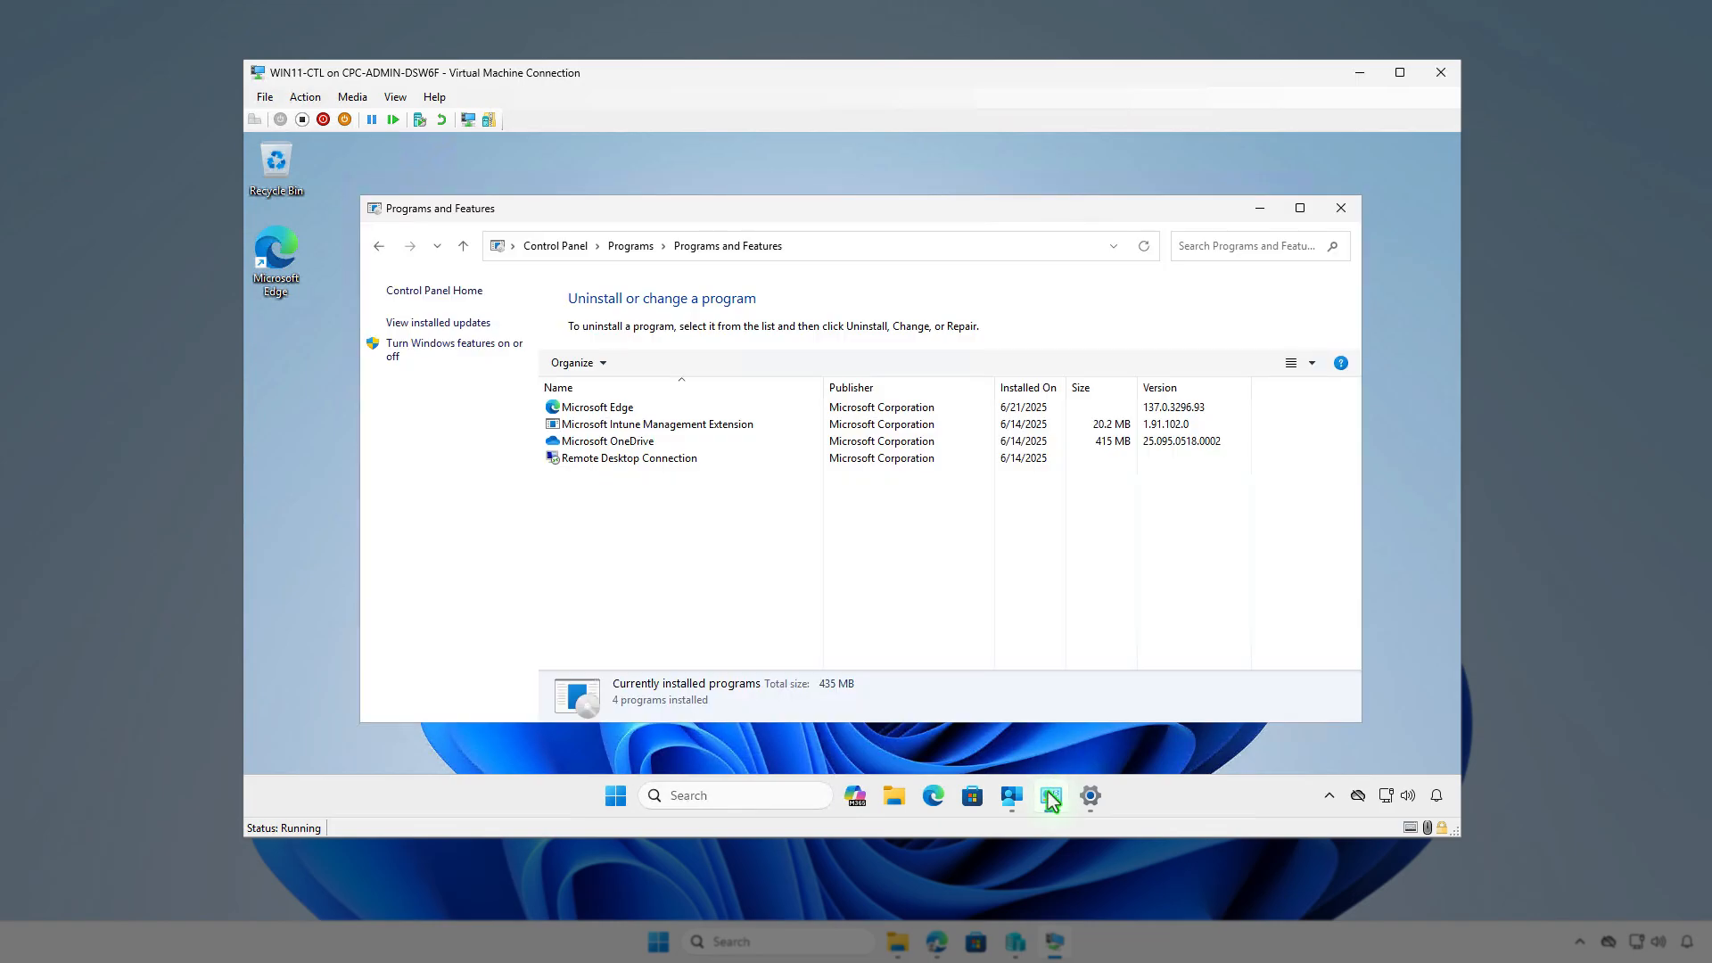
pyautogui.click(1143, 246)
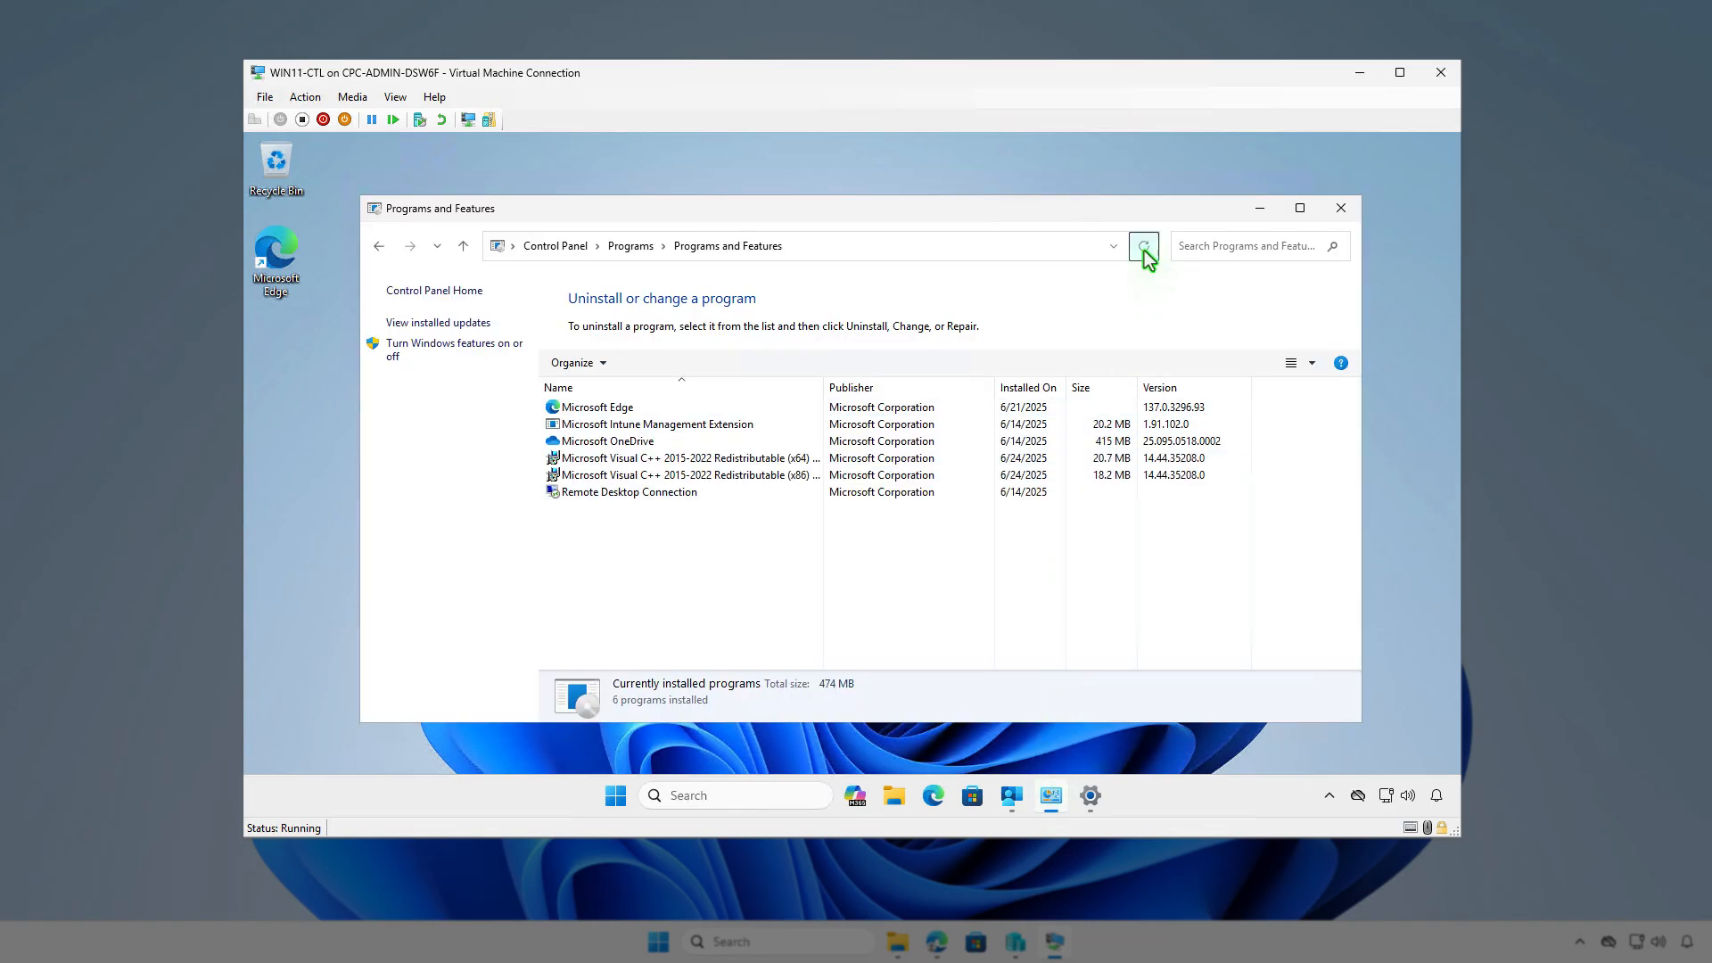
pyautogui.click(781, 460)
pyautogui.click(778, 476)
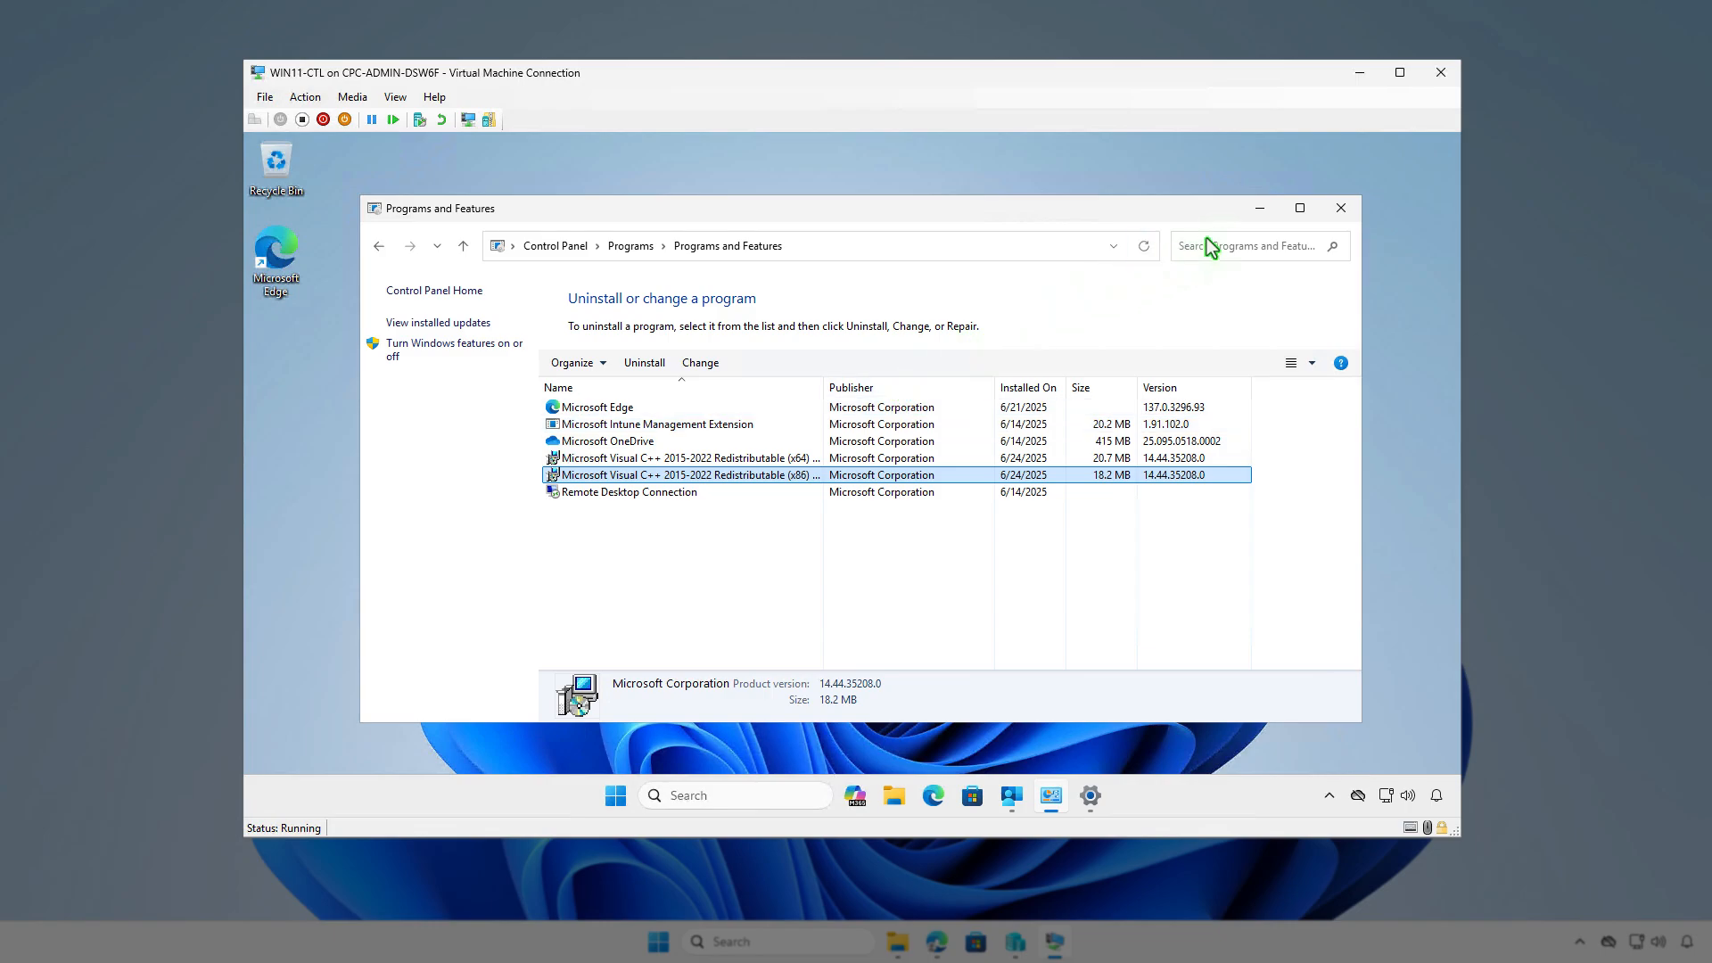
pyautogui.click(1248, 210)
pyautogui.click(1355, 75)
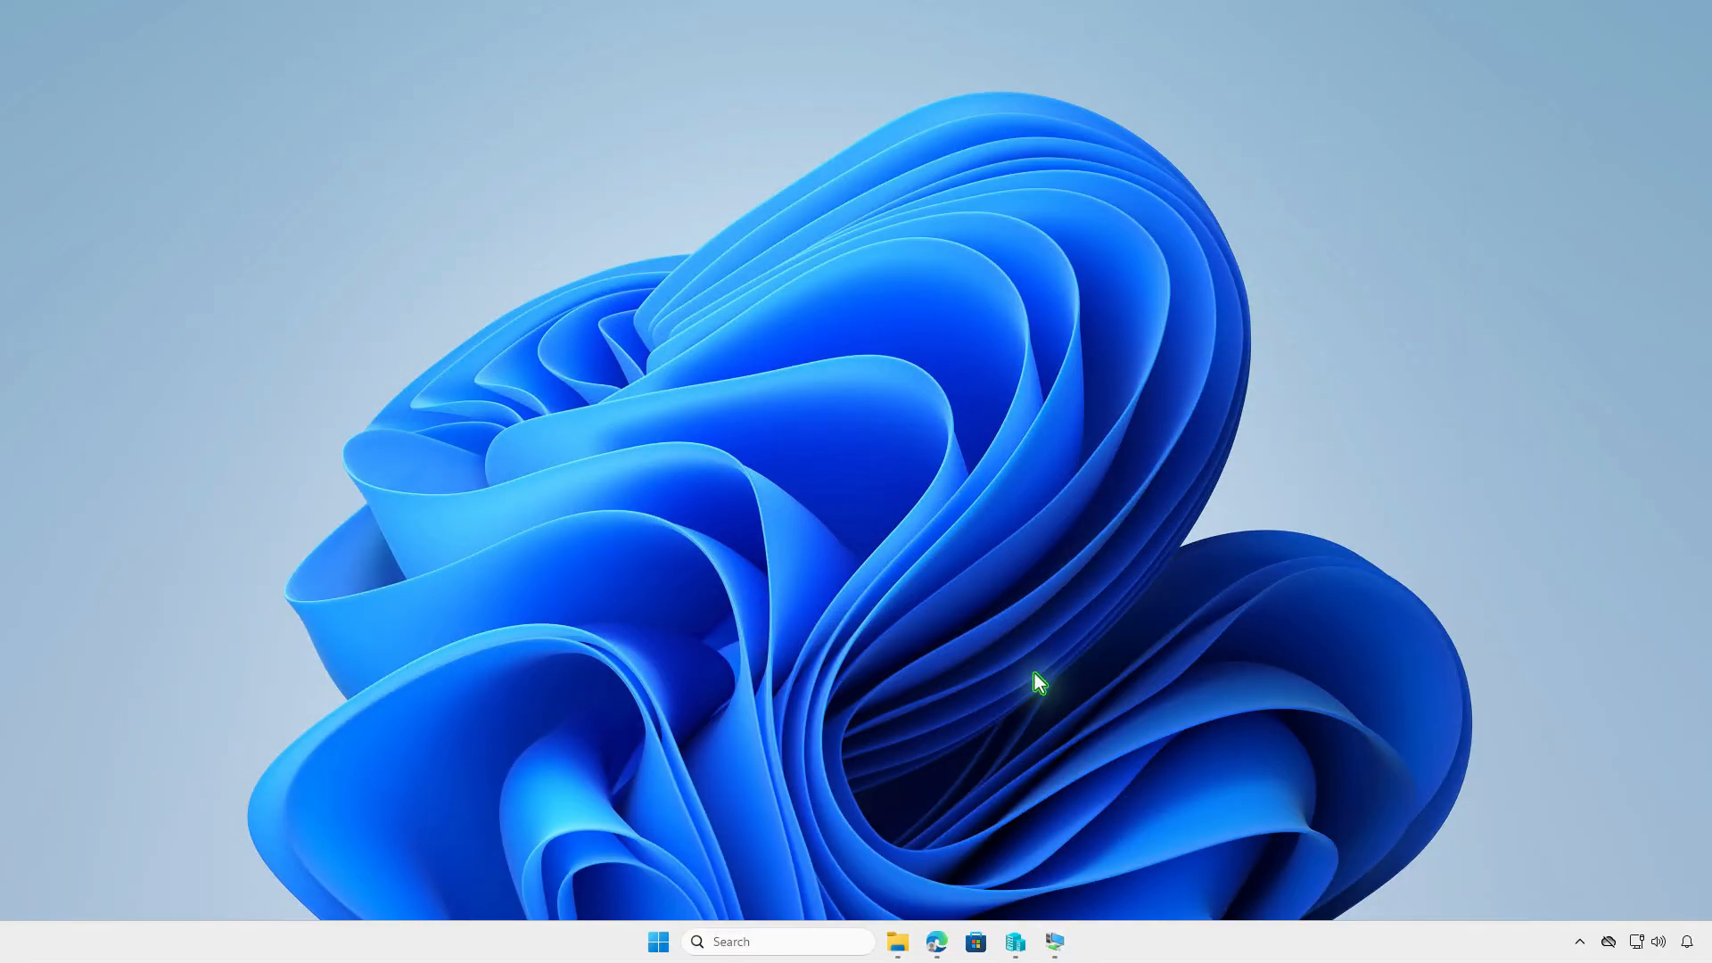
# Step: Switch back to Intune in Edge, reload the redistributable app's overview and check its device install status
pyautogui.click(937, 942)
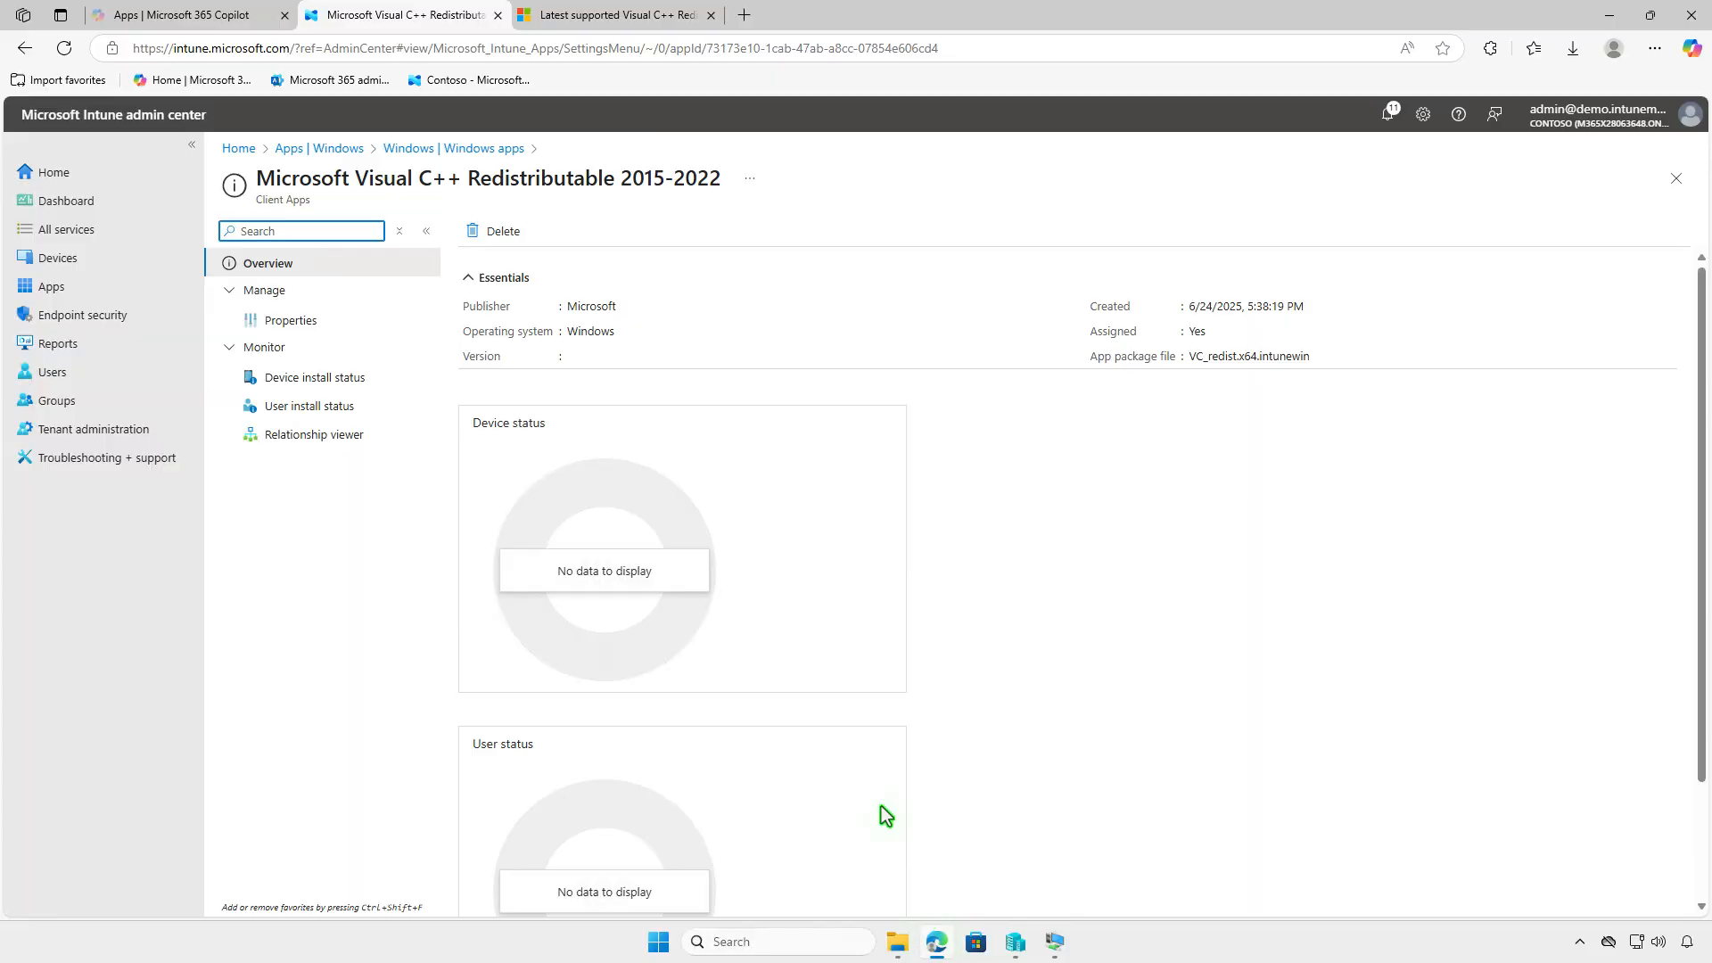
pyautogui.click(64, 48)
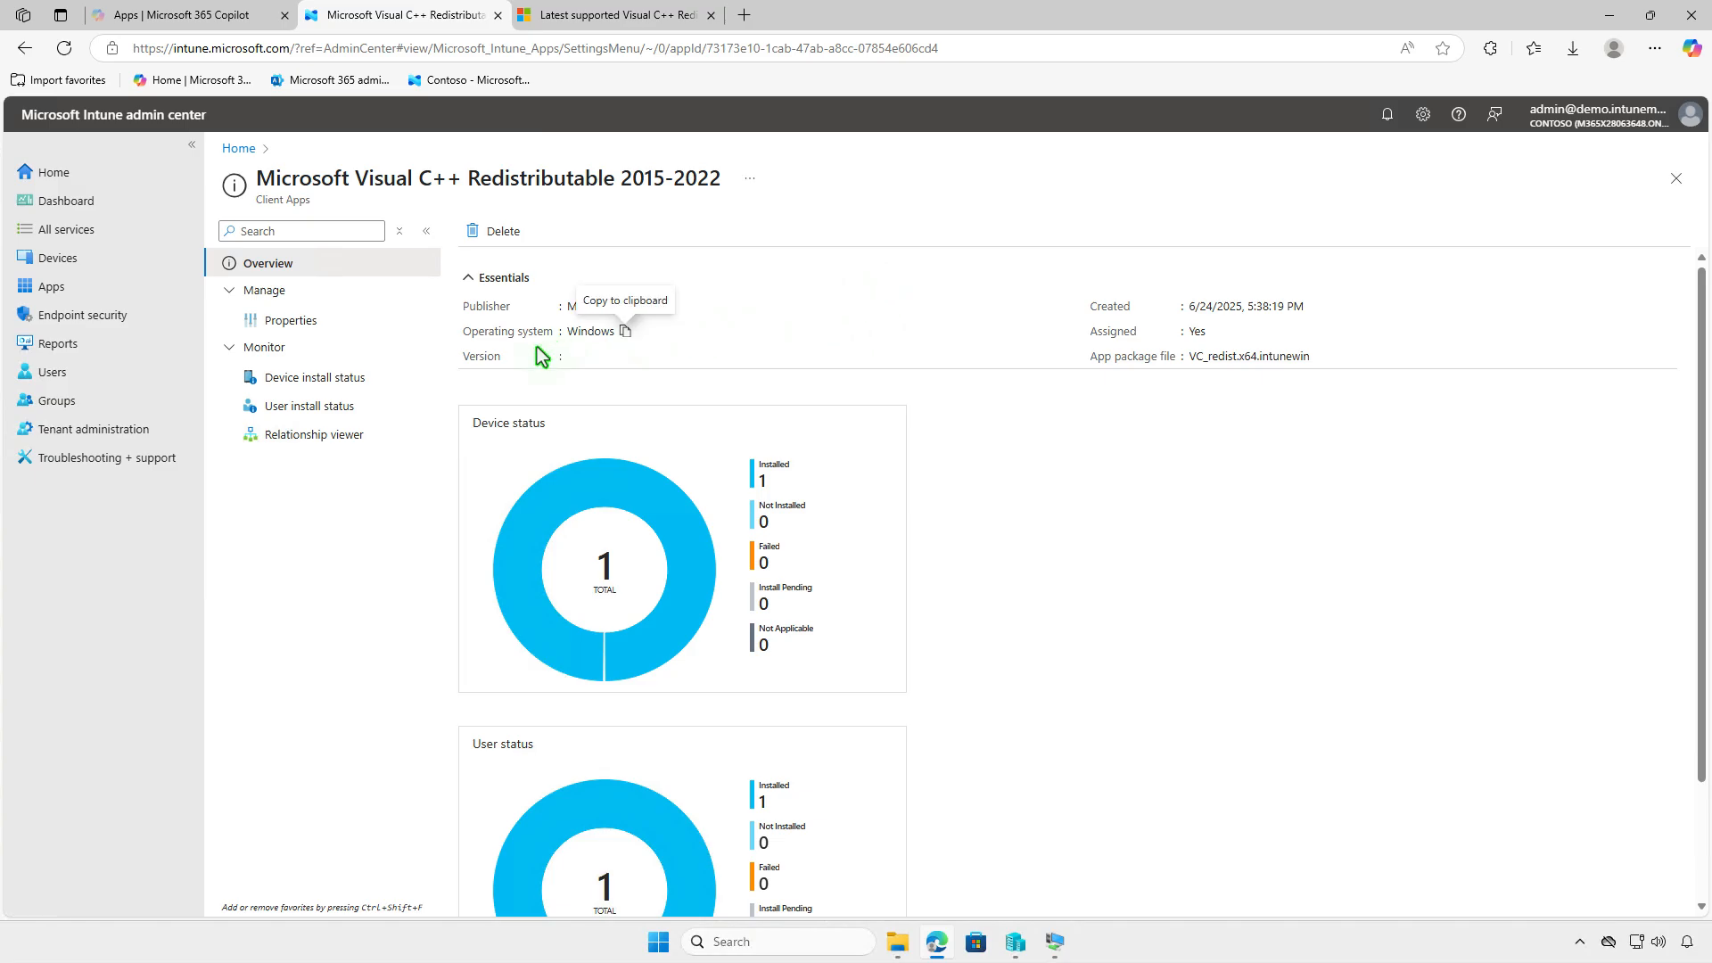
pyautogui.click(371, 377)
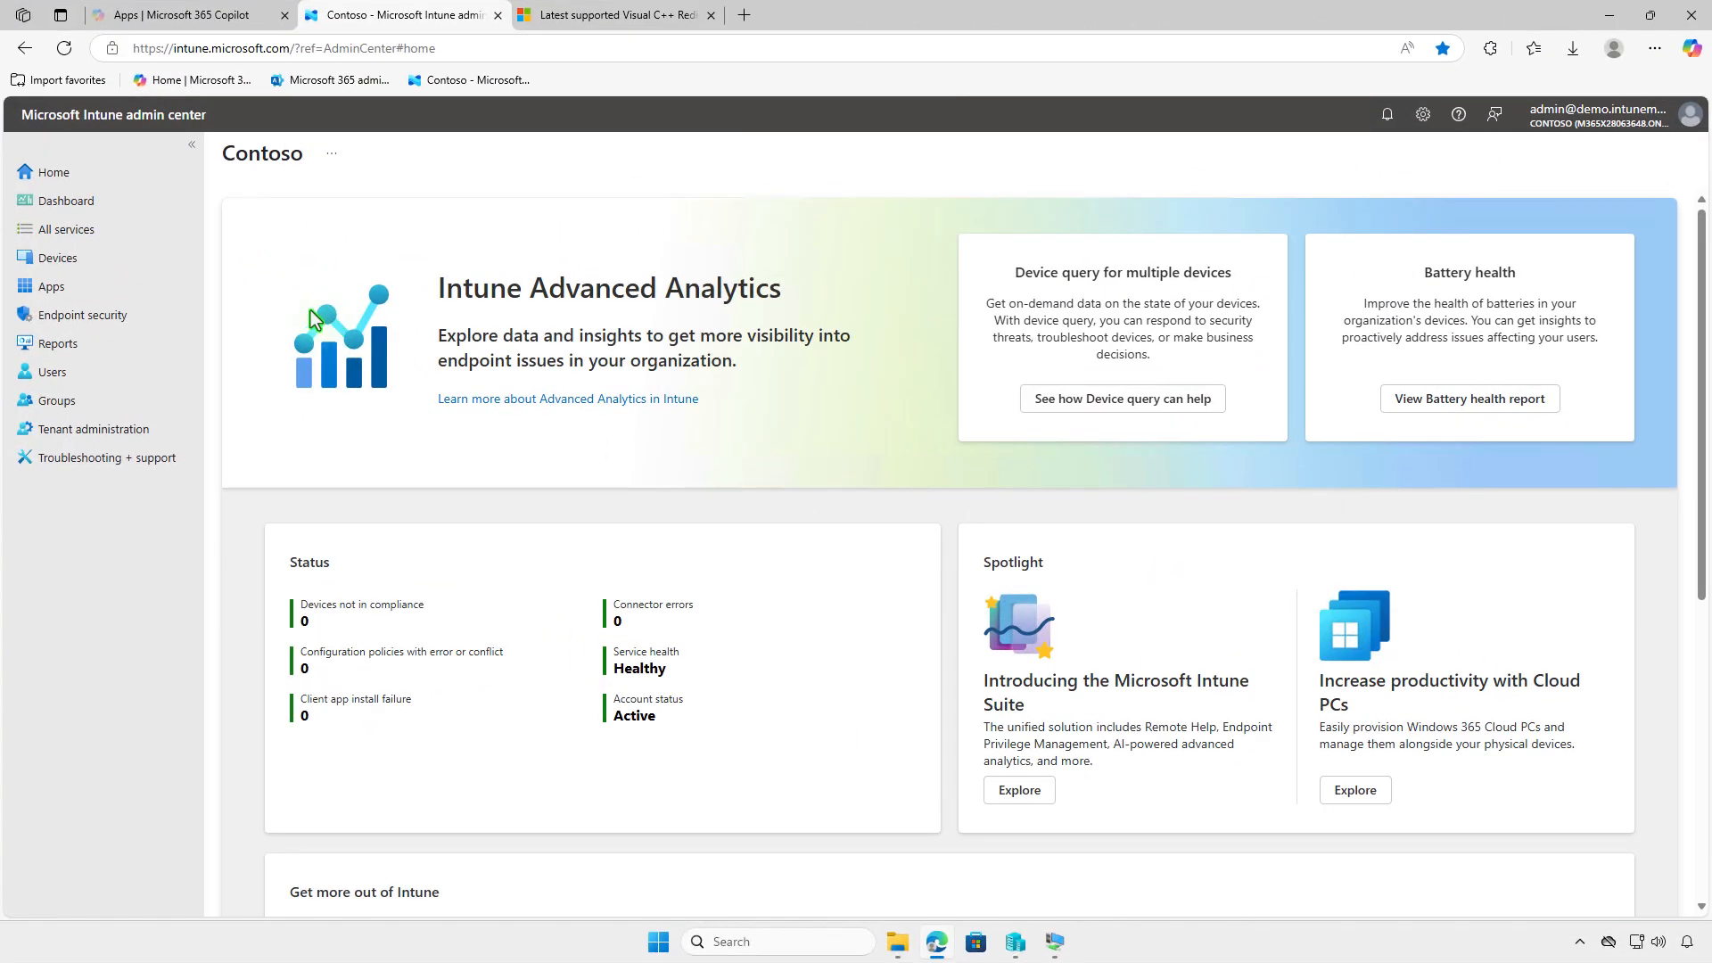
# Step: Open the Microsoft Visual C++ Redistributable 2015-2022 app from the Windows apps list and review its properties through to the assignments
pyautogui.click(137, 287)
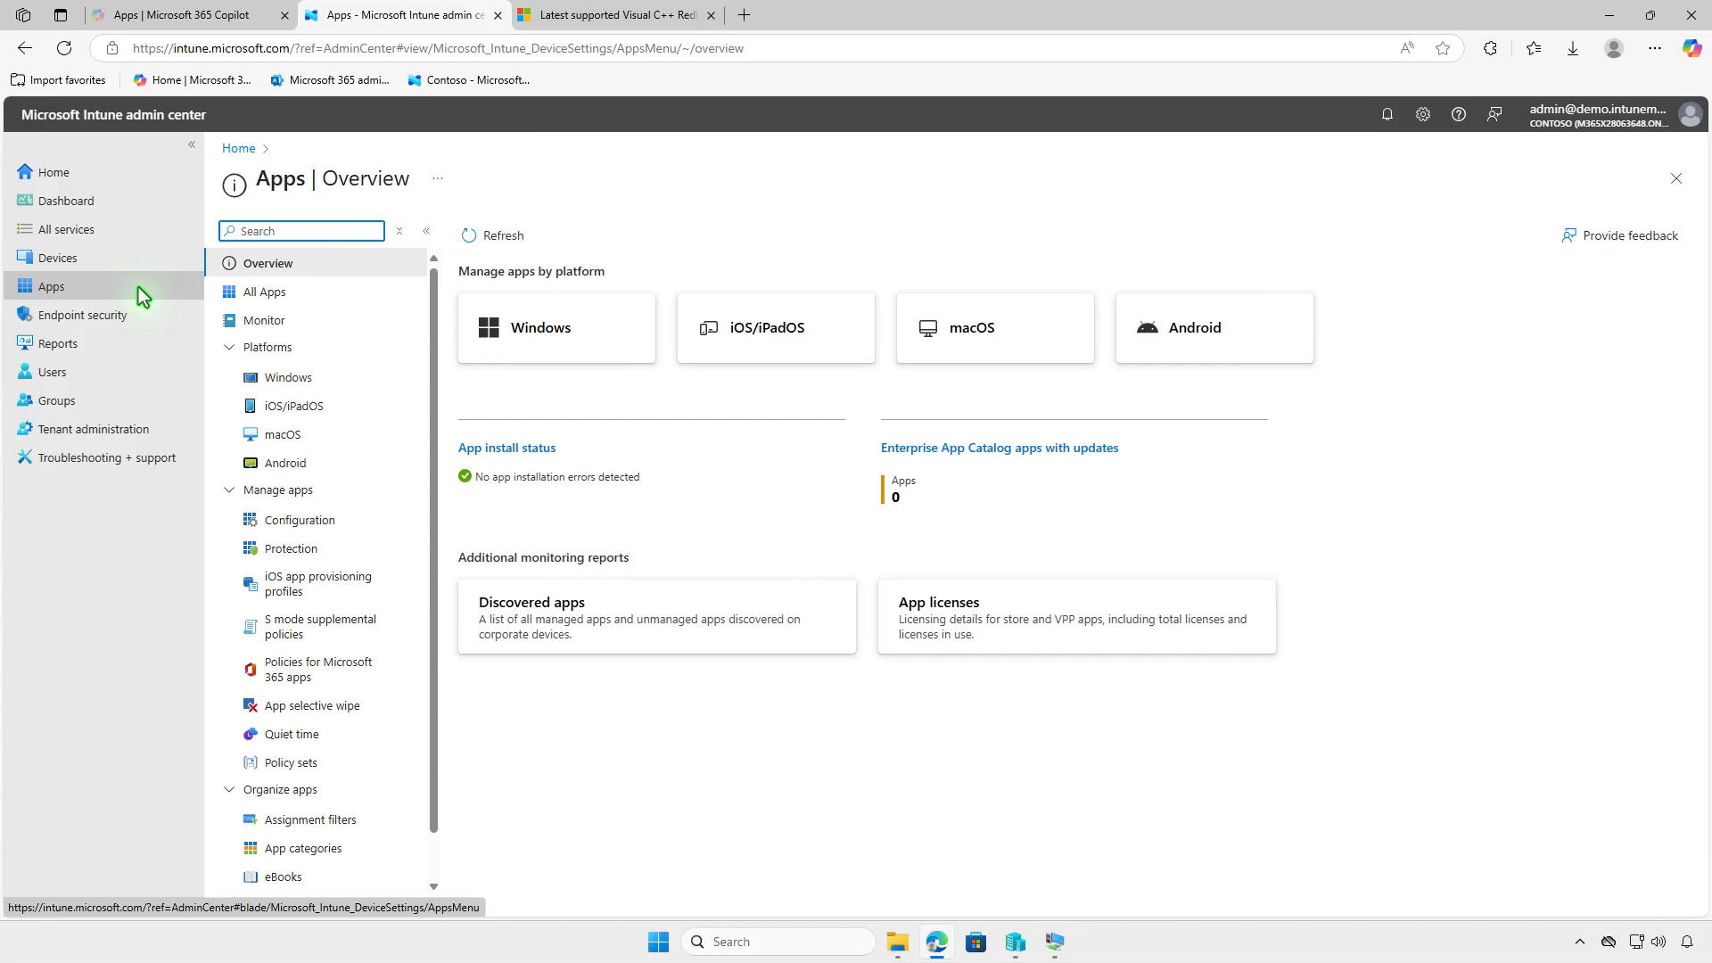
pyautogui.click(346, 375)
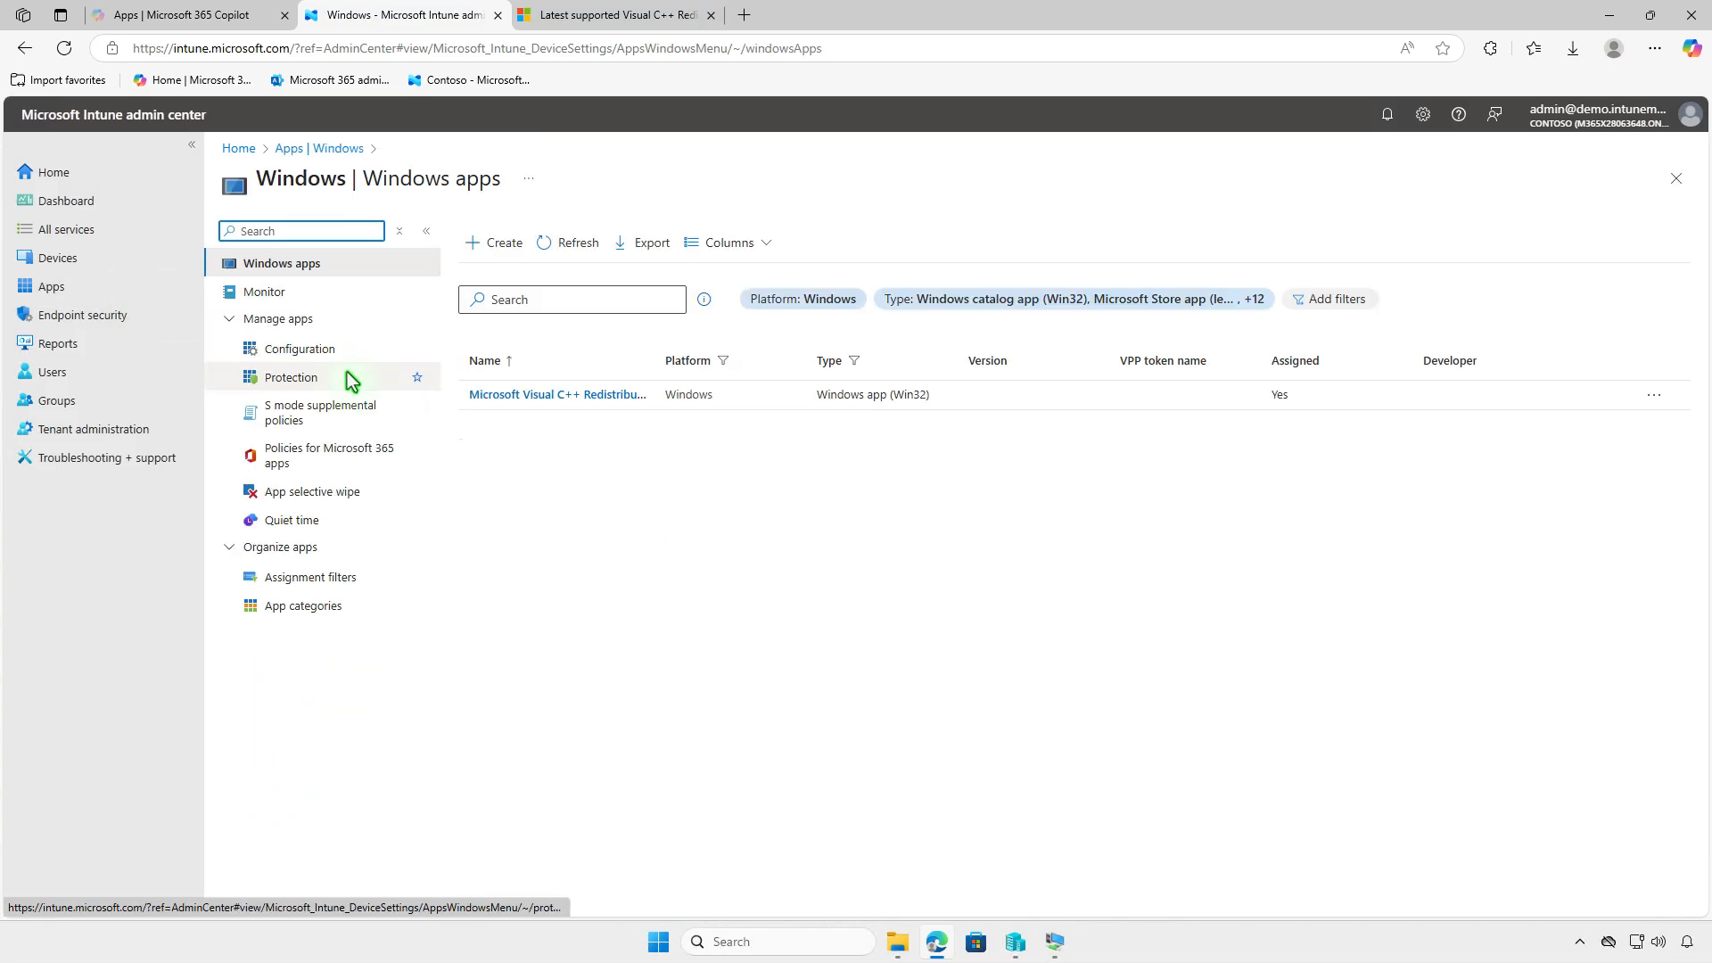
pyautogui.click(644, 394)
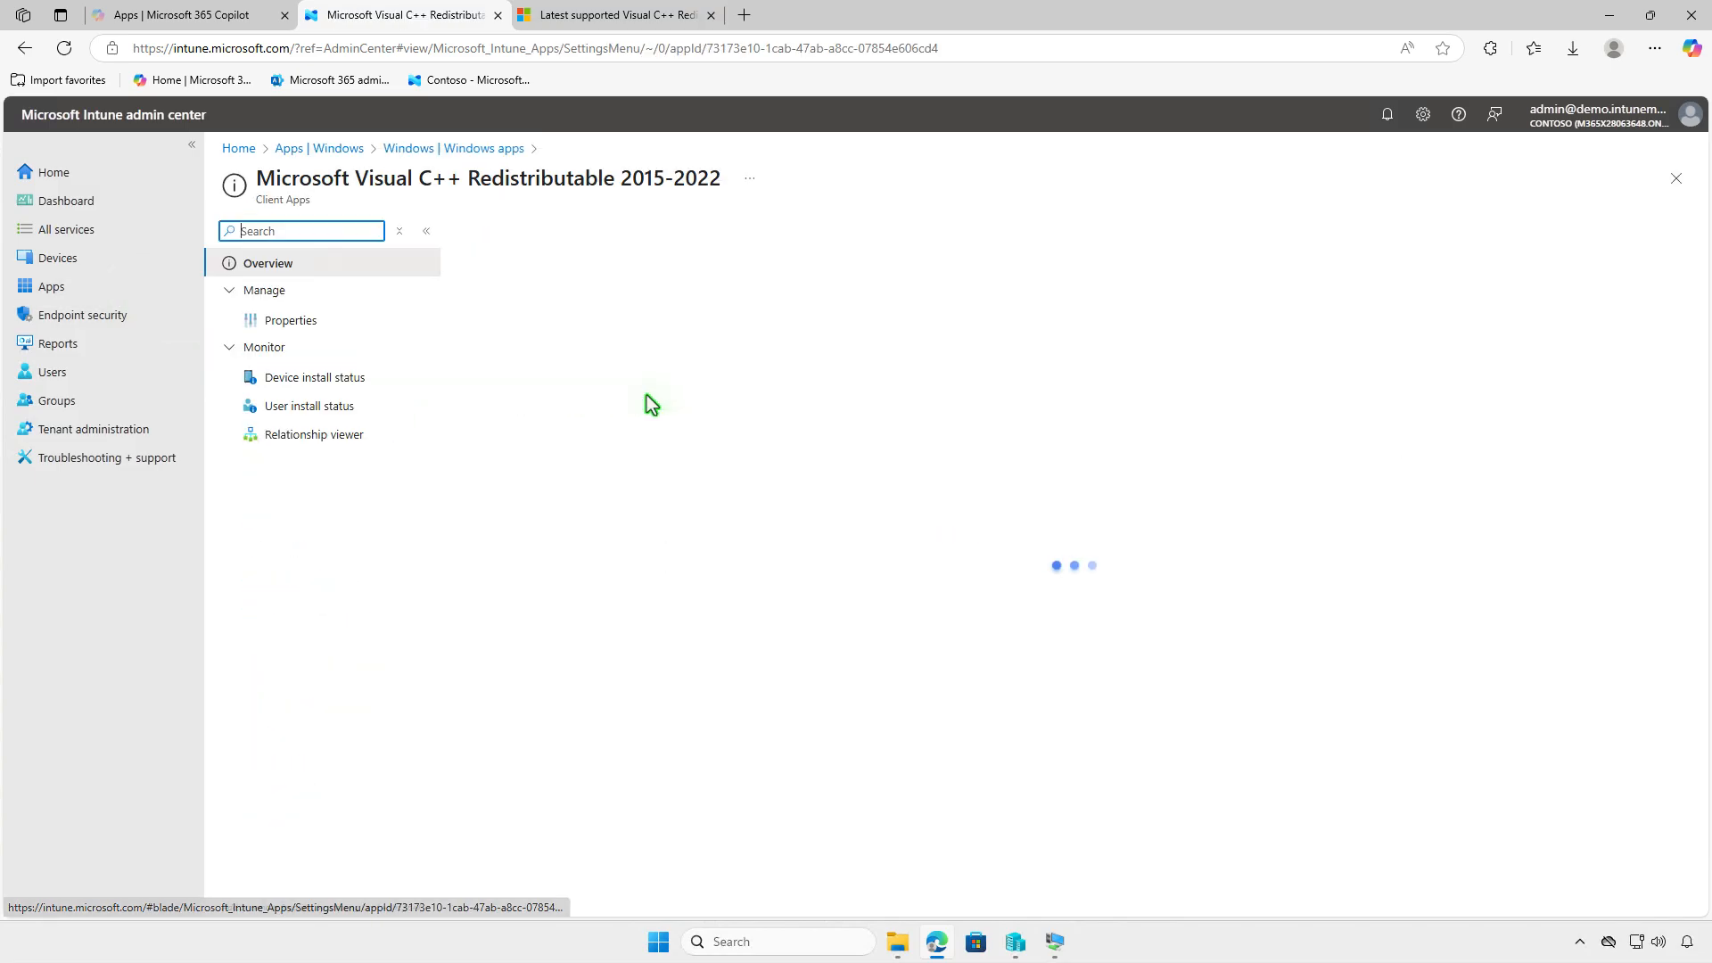
pyautogui.click(322, 319)
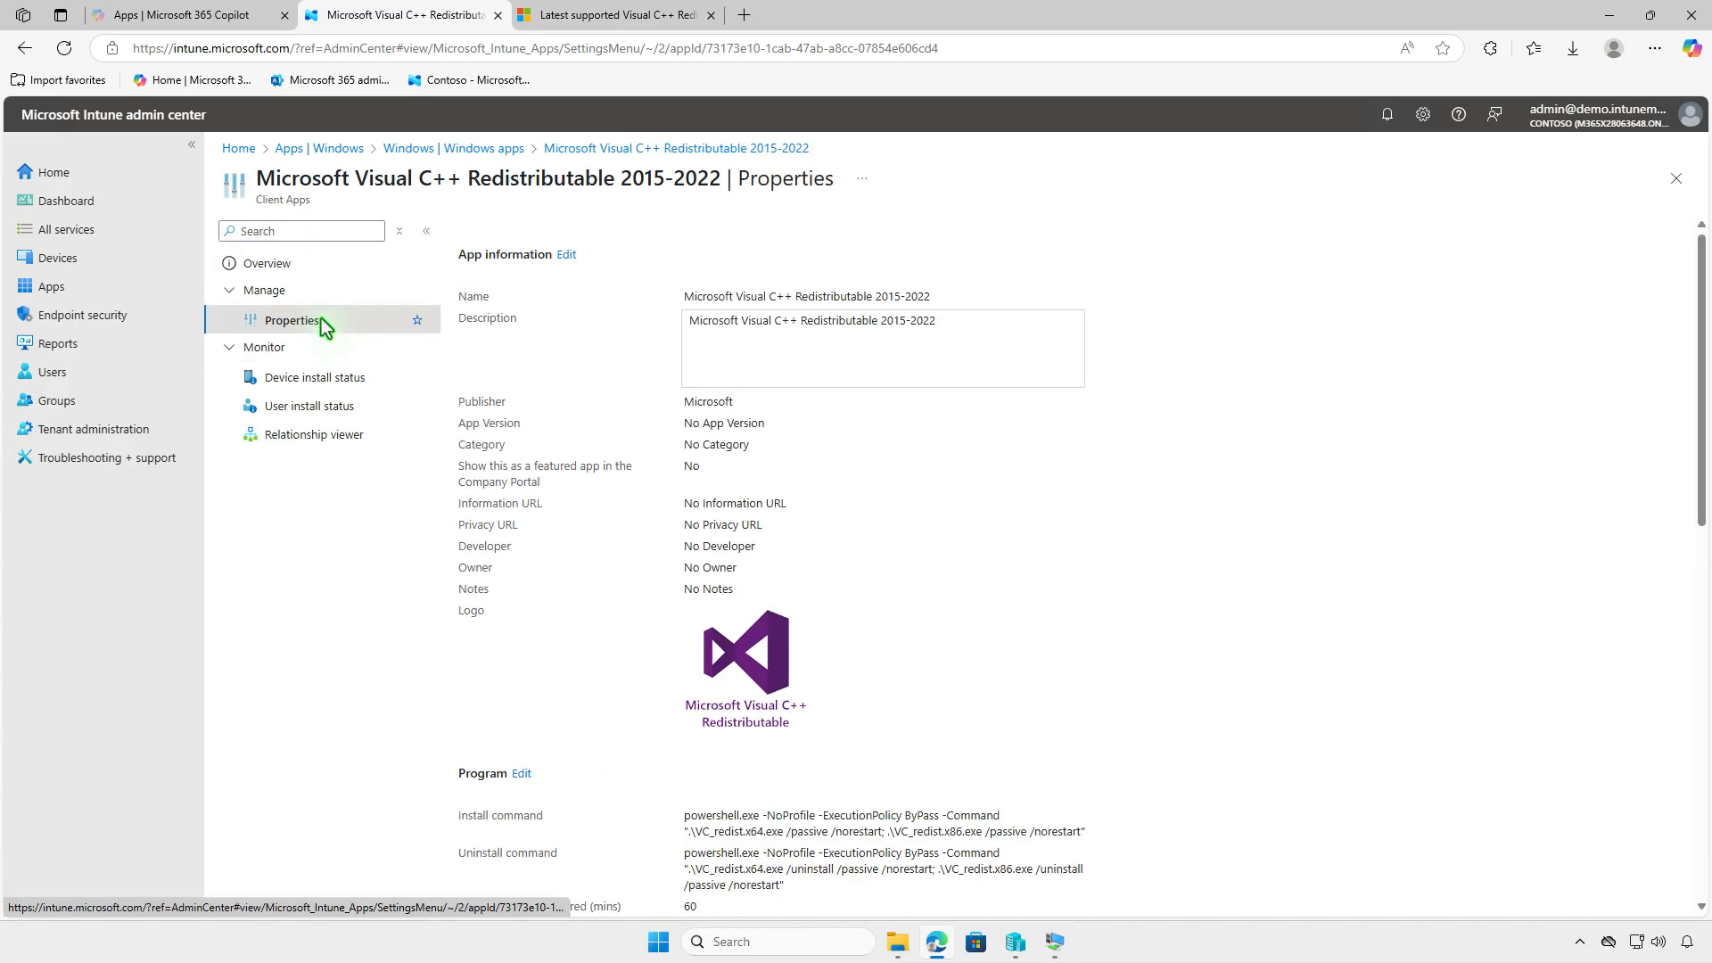
pyautogui.scroll(-3, 1073, 588)
pyautogui.scroll(-6, 1073, 588)
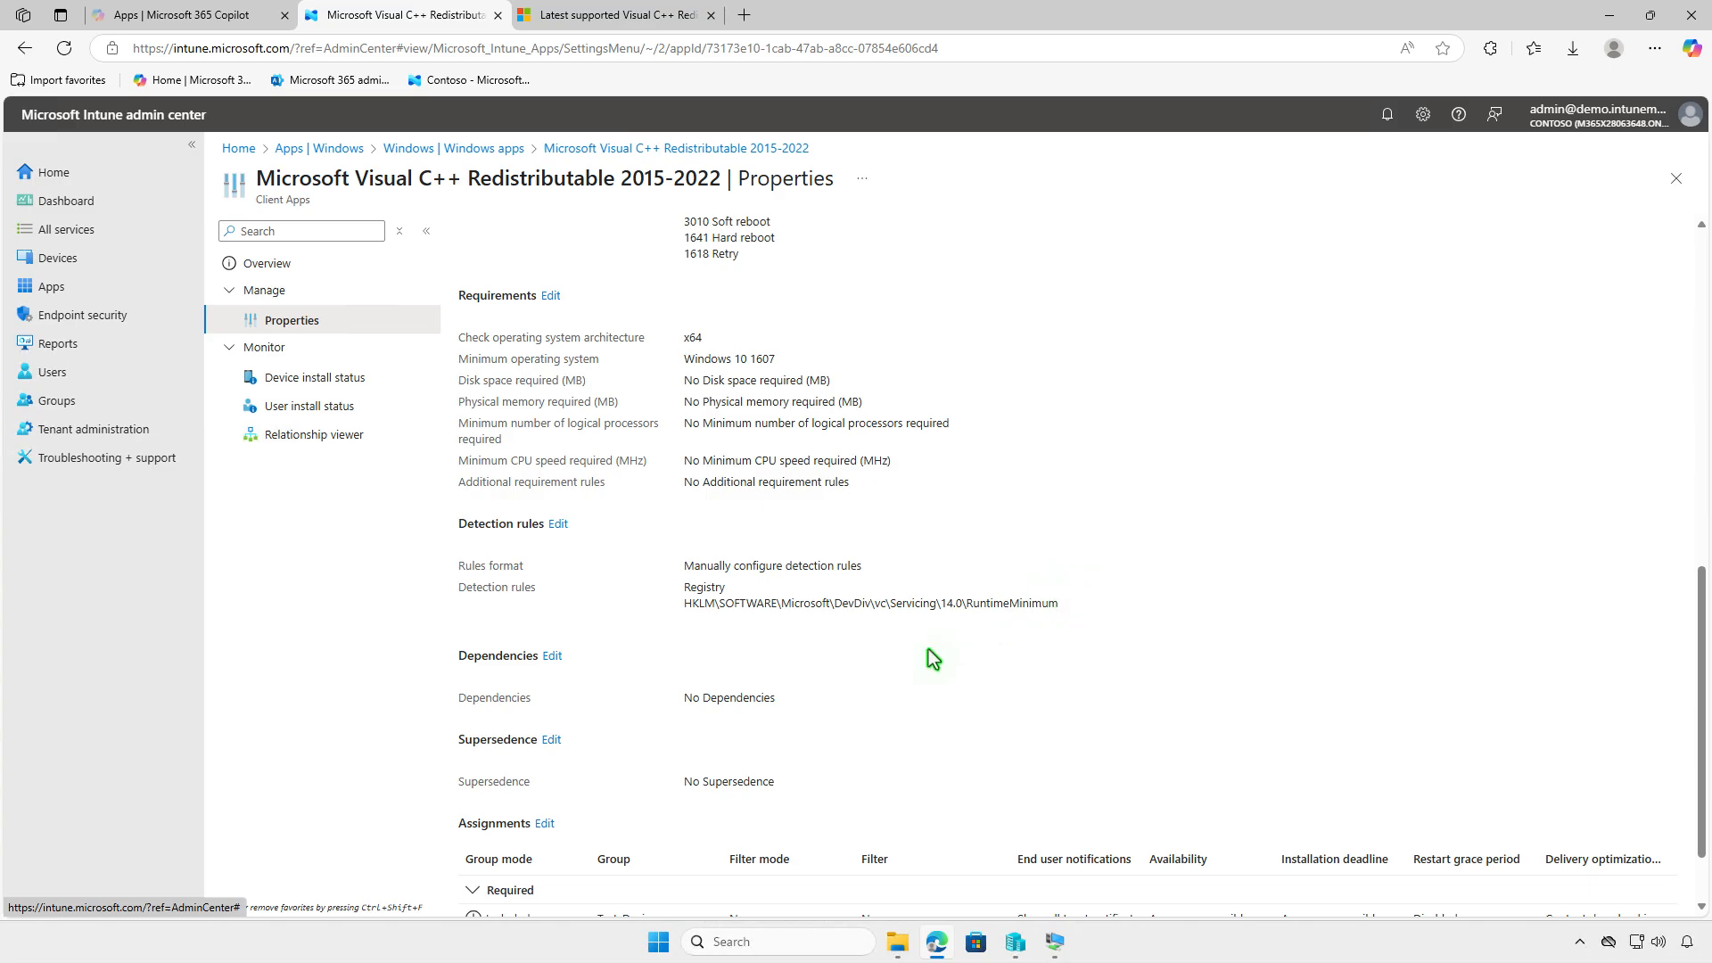
# Step: Edit the app's assignments to include the Test_Devices group under Uninstall, and save the application
pyautogui.click(544, 824)
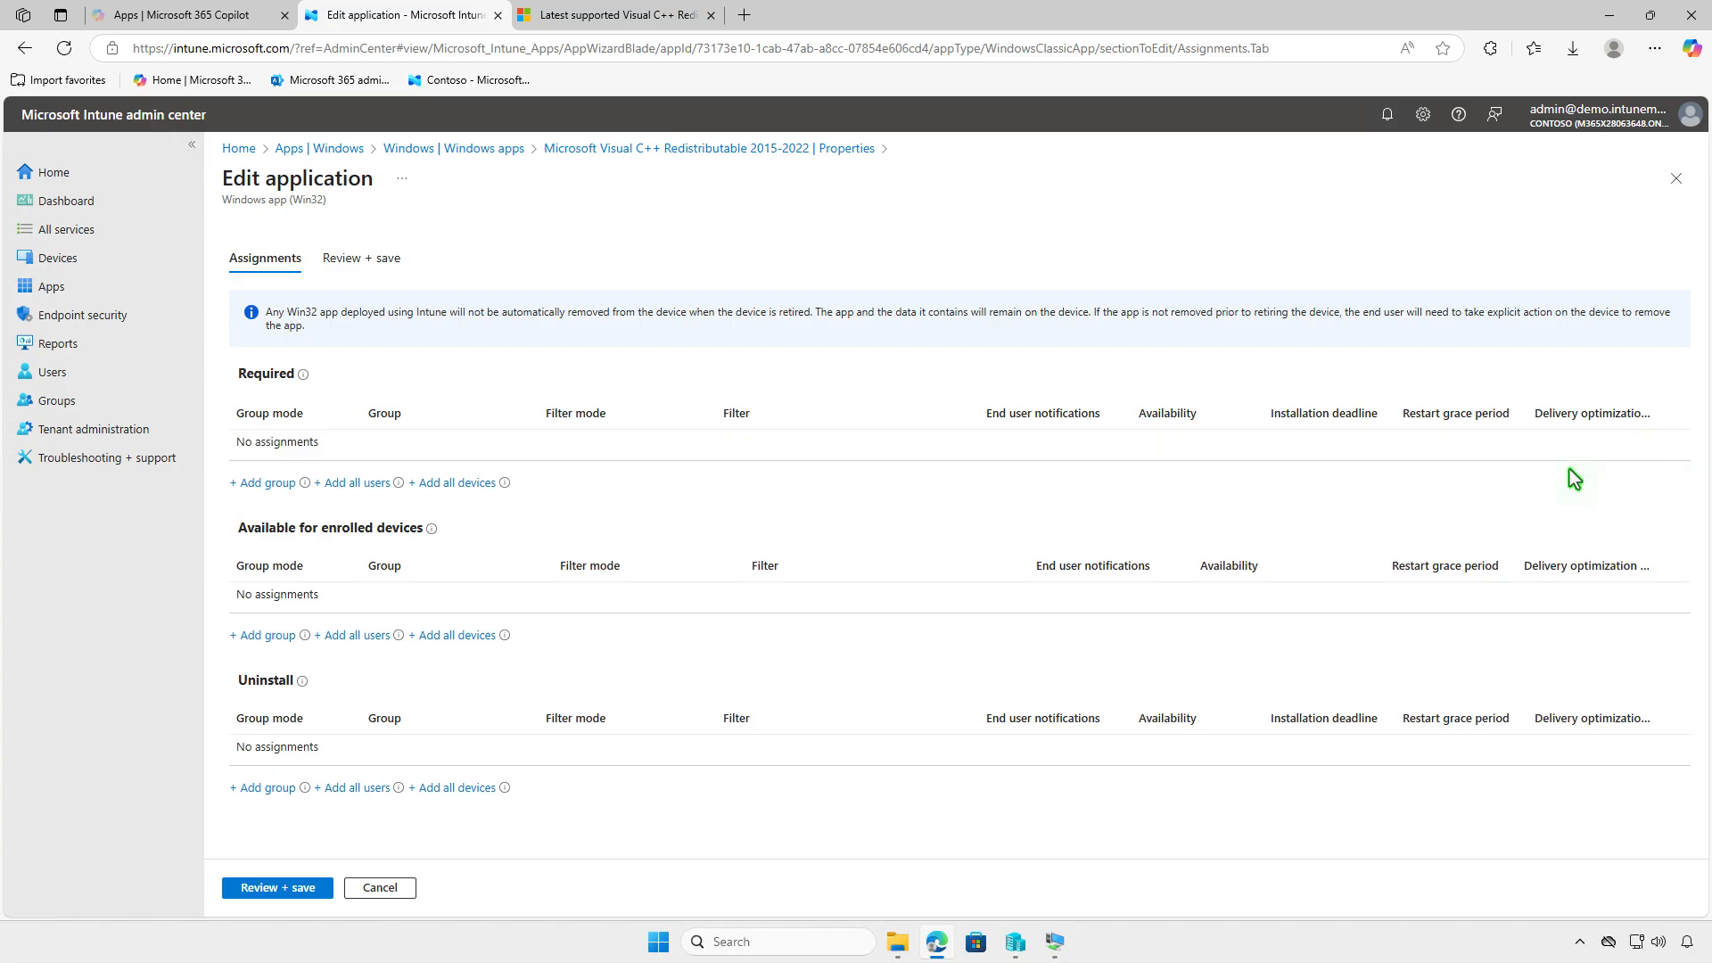
pyautogui.click(280, 786)
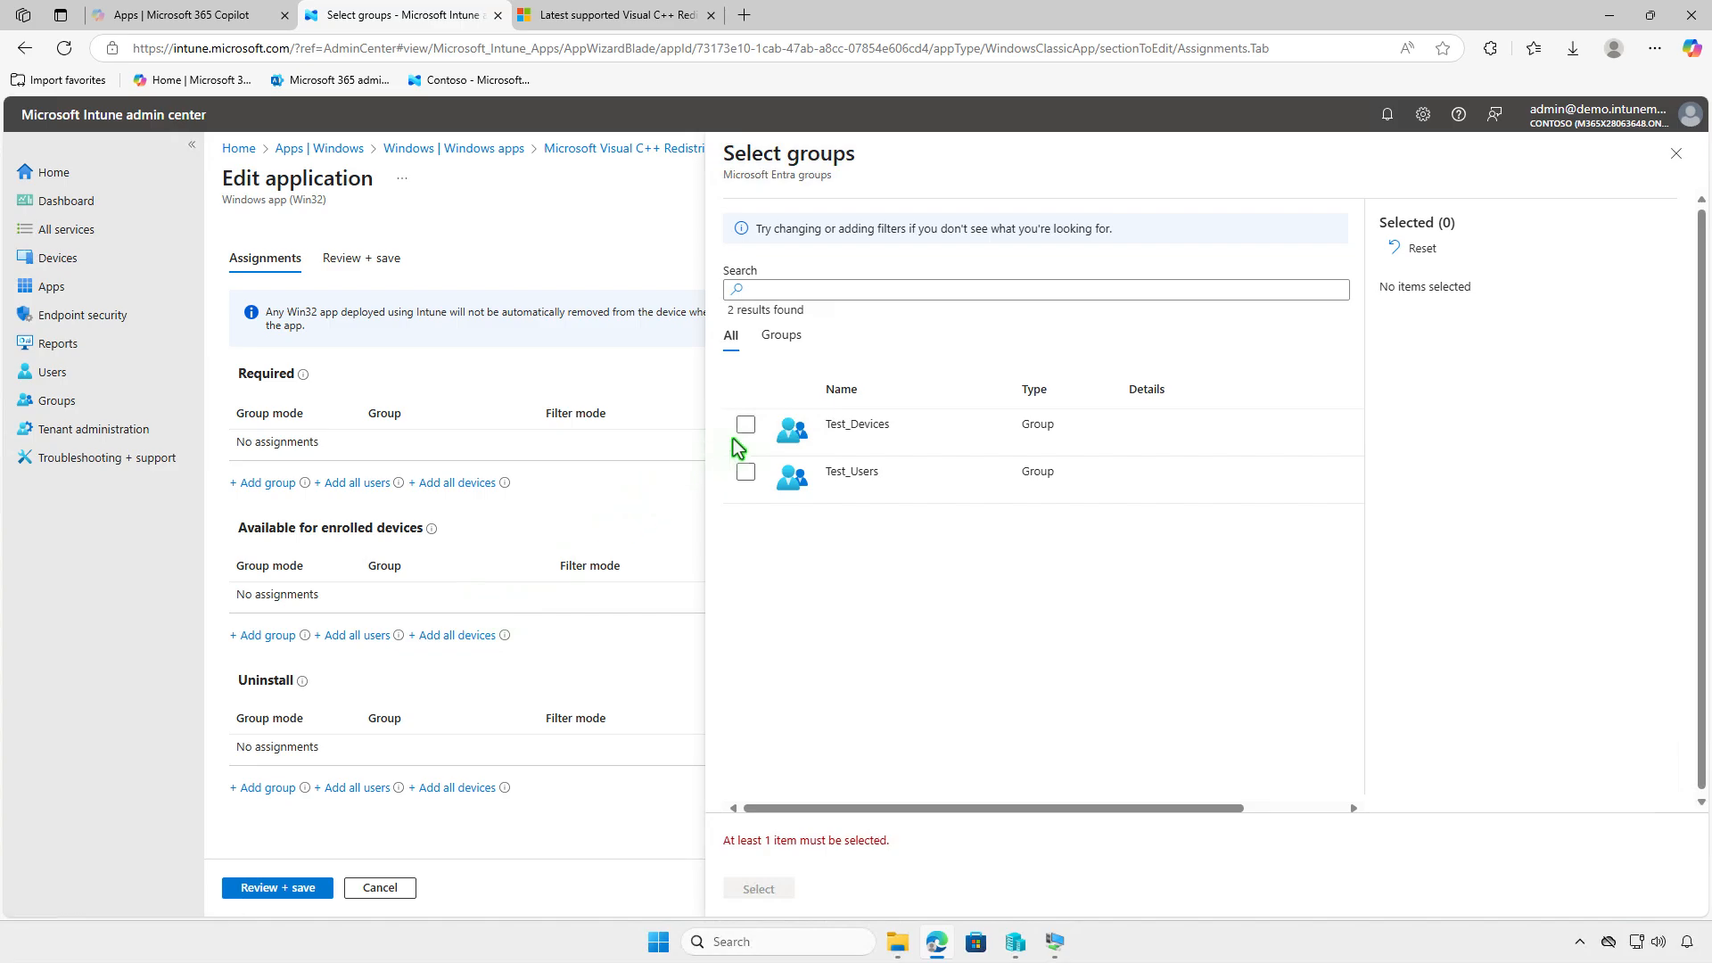
pyautogui.click(746, 426)
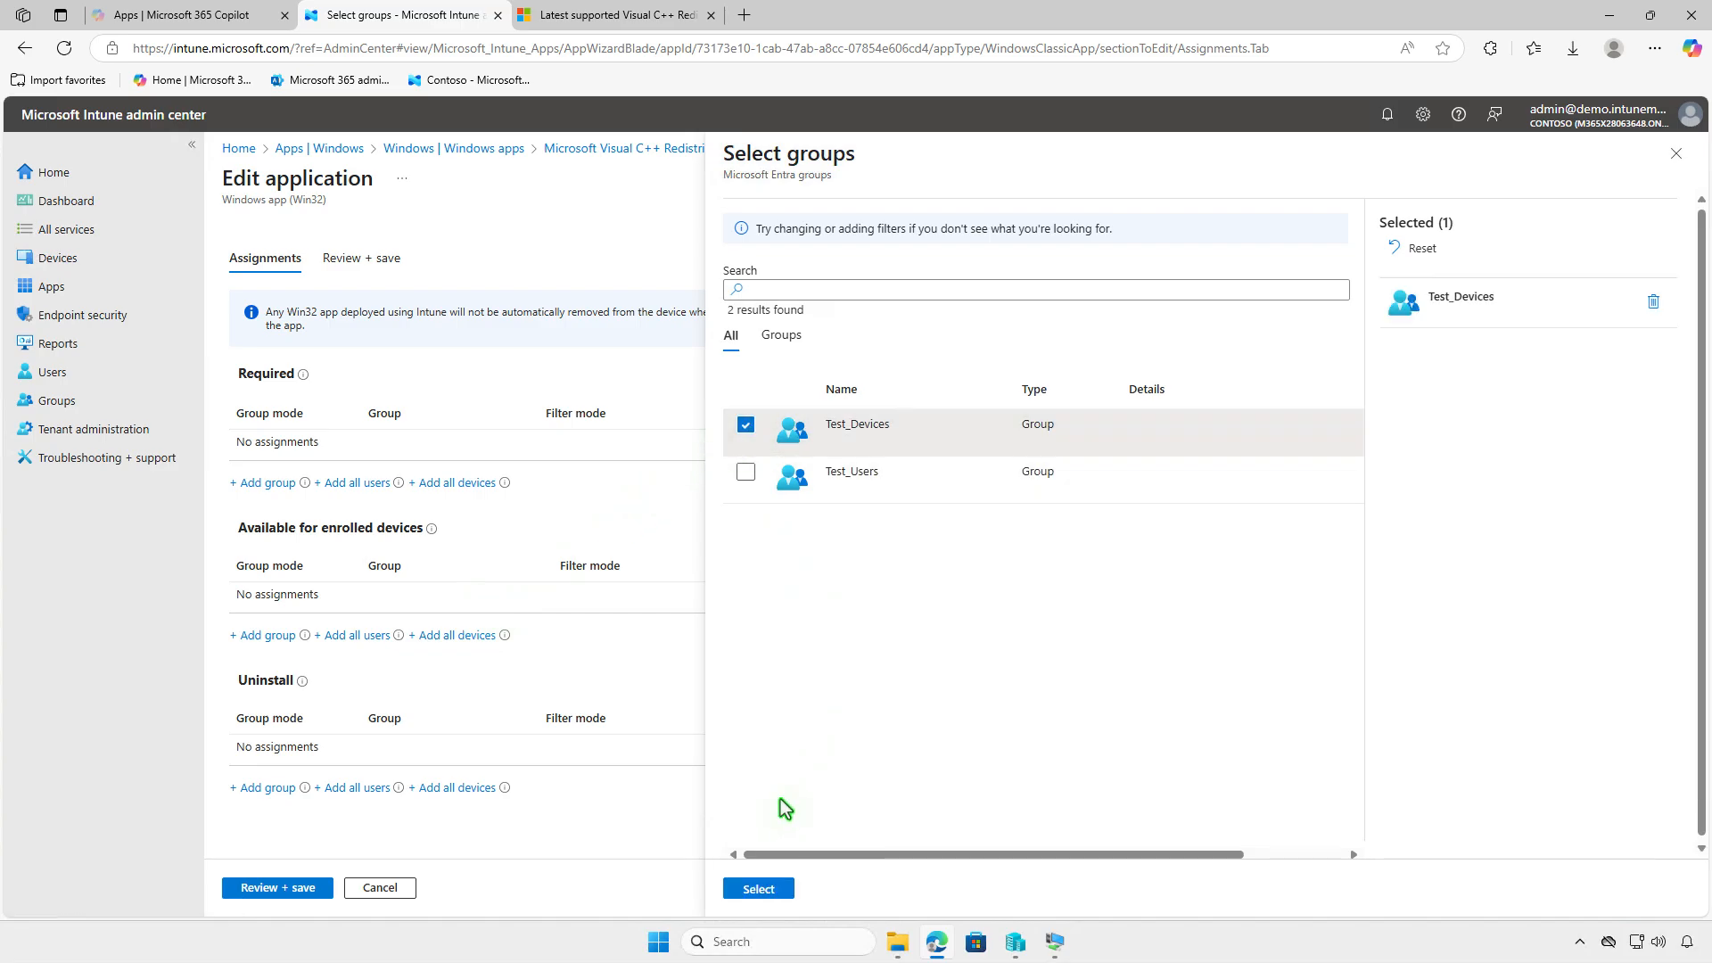
pyautogui.click(764, 889)
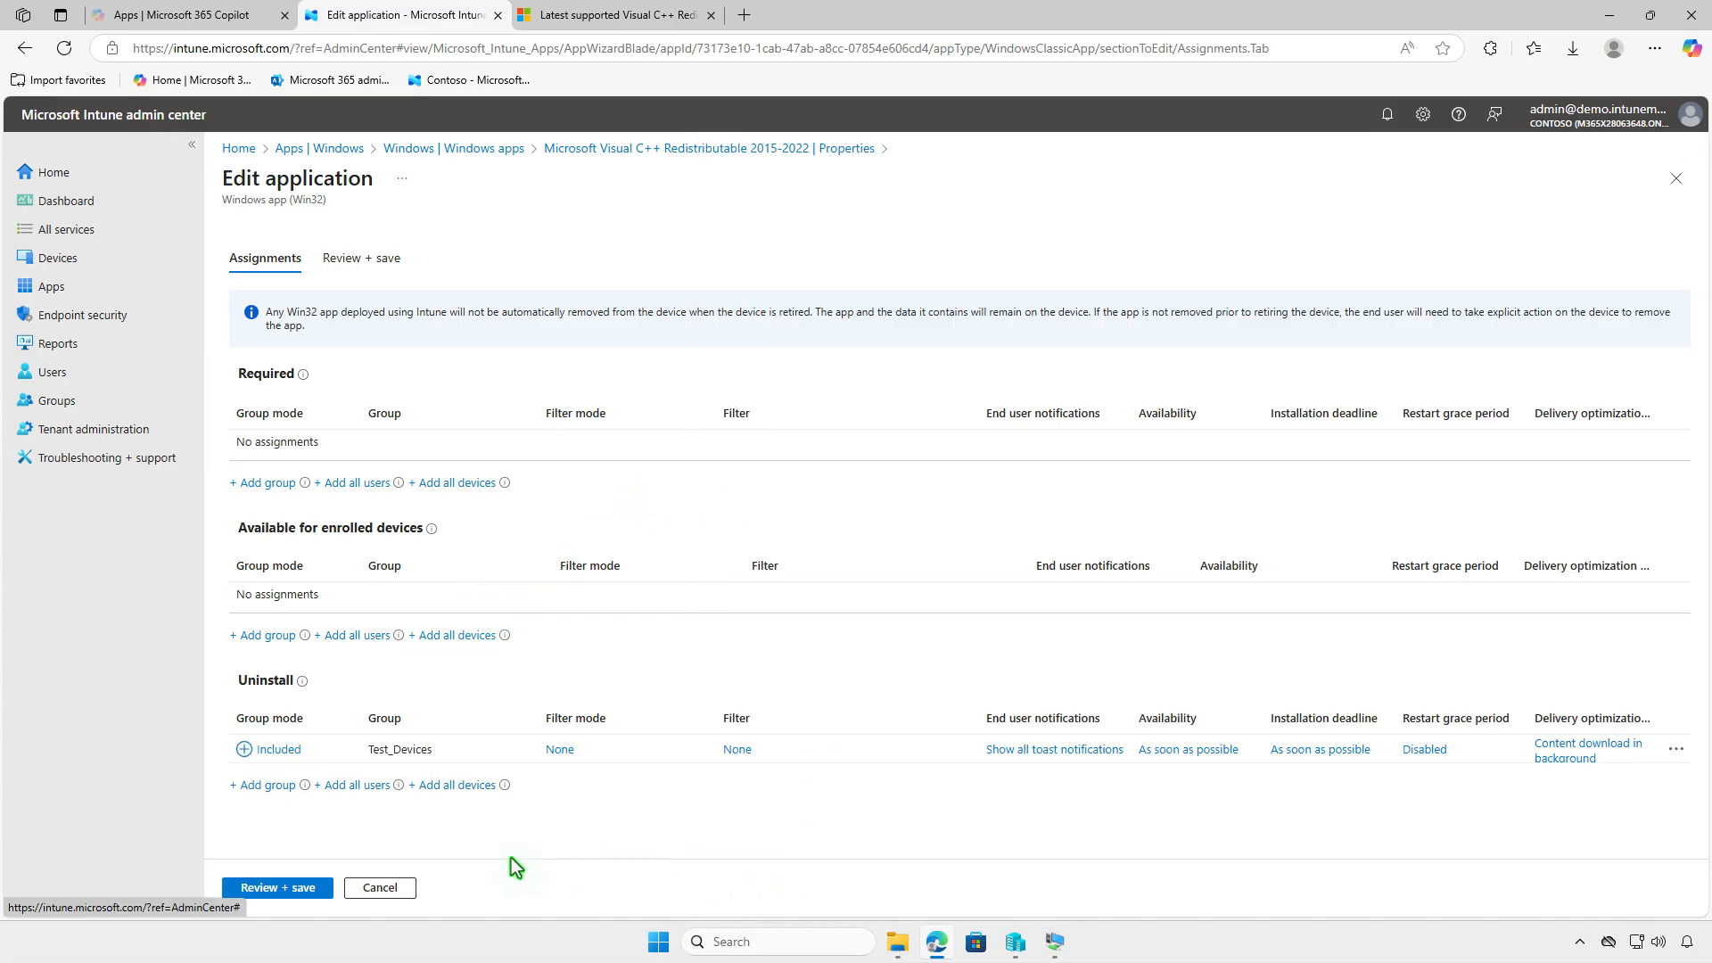
pyautogui.click(262, 891)
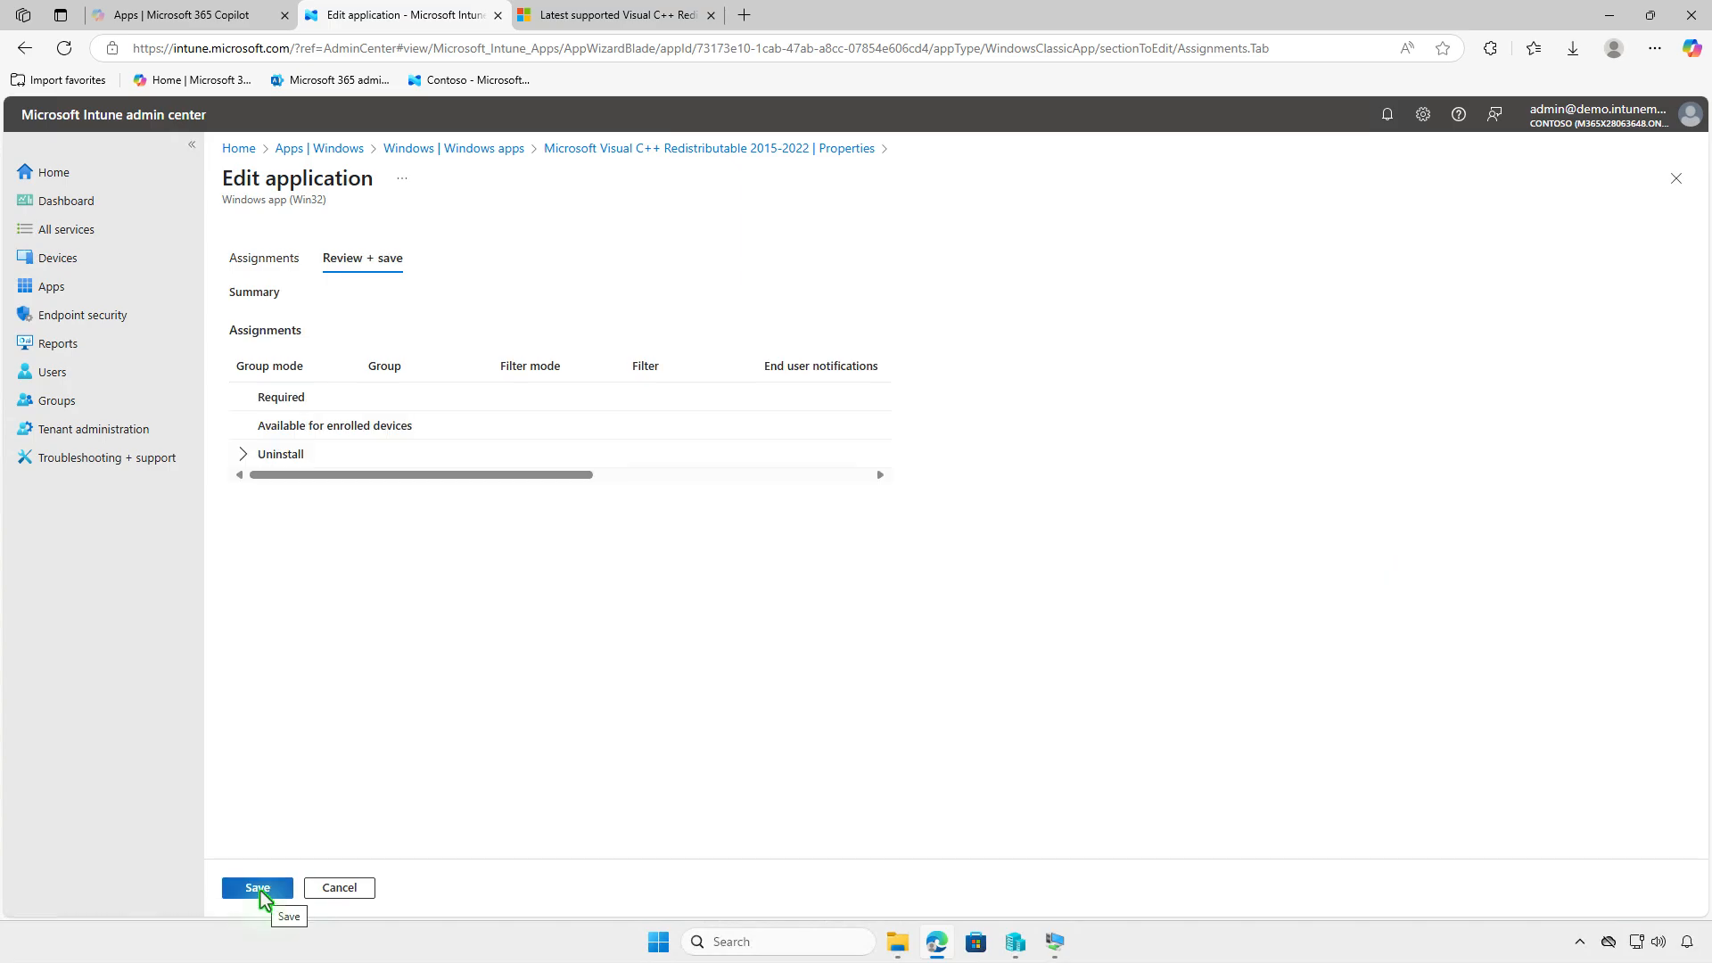
pyautogui.click(259, 889)
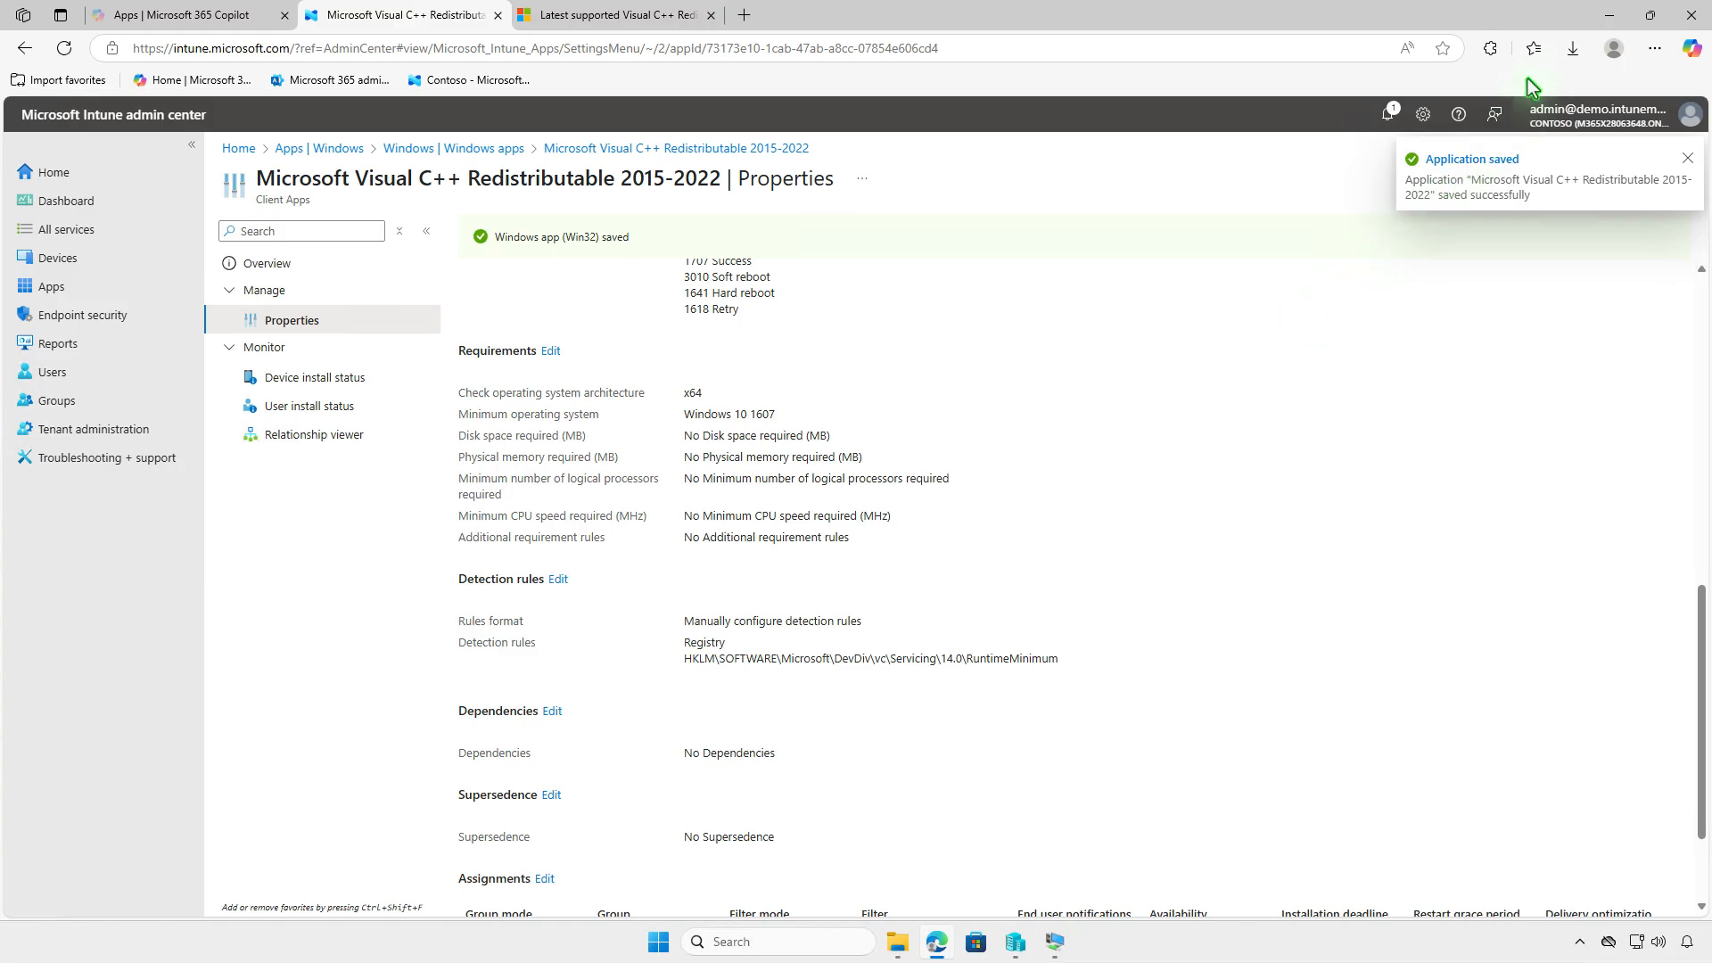
# Step: Switch to the WIN11-CTL virtual machine, sync the device in Company Portal and expand the Intune software distribution notifications
pyautogui.click(1609, 19)
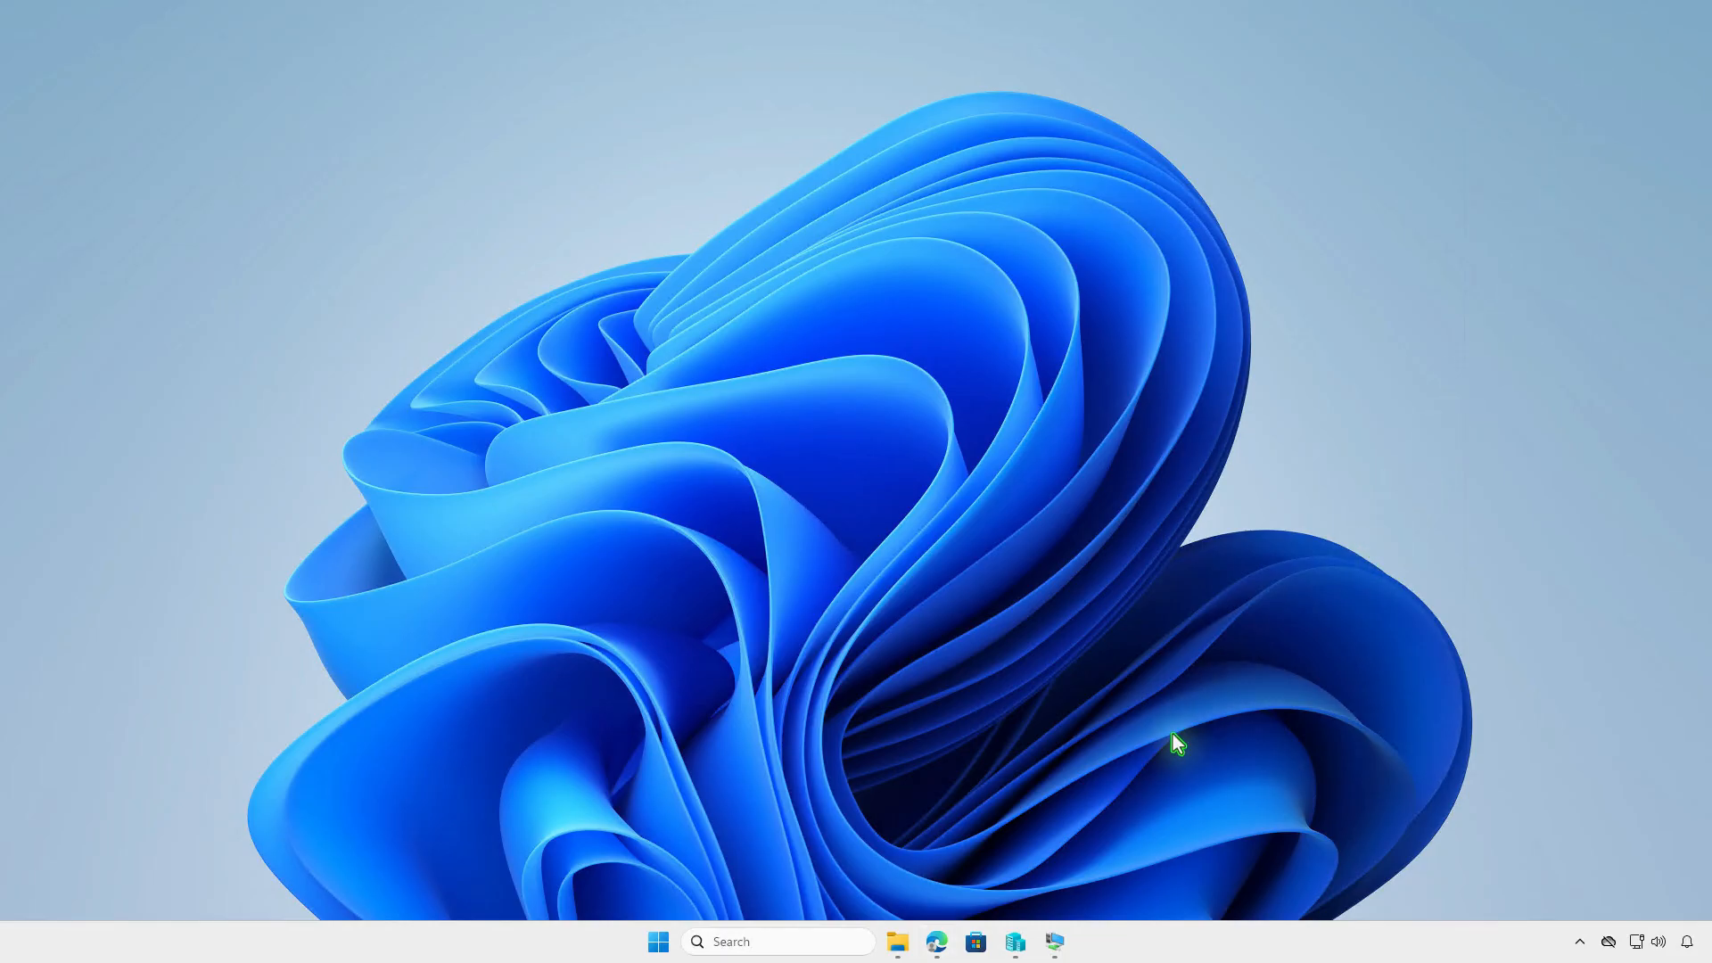
pyautogui.click(1054, 942)
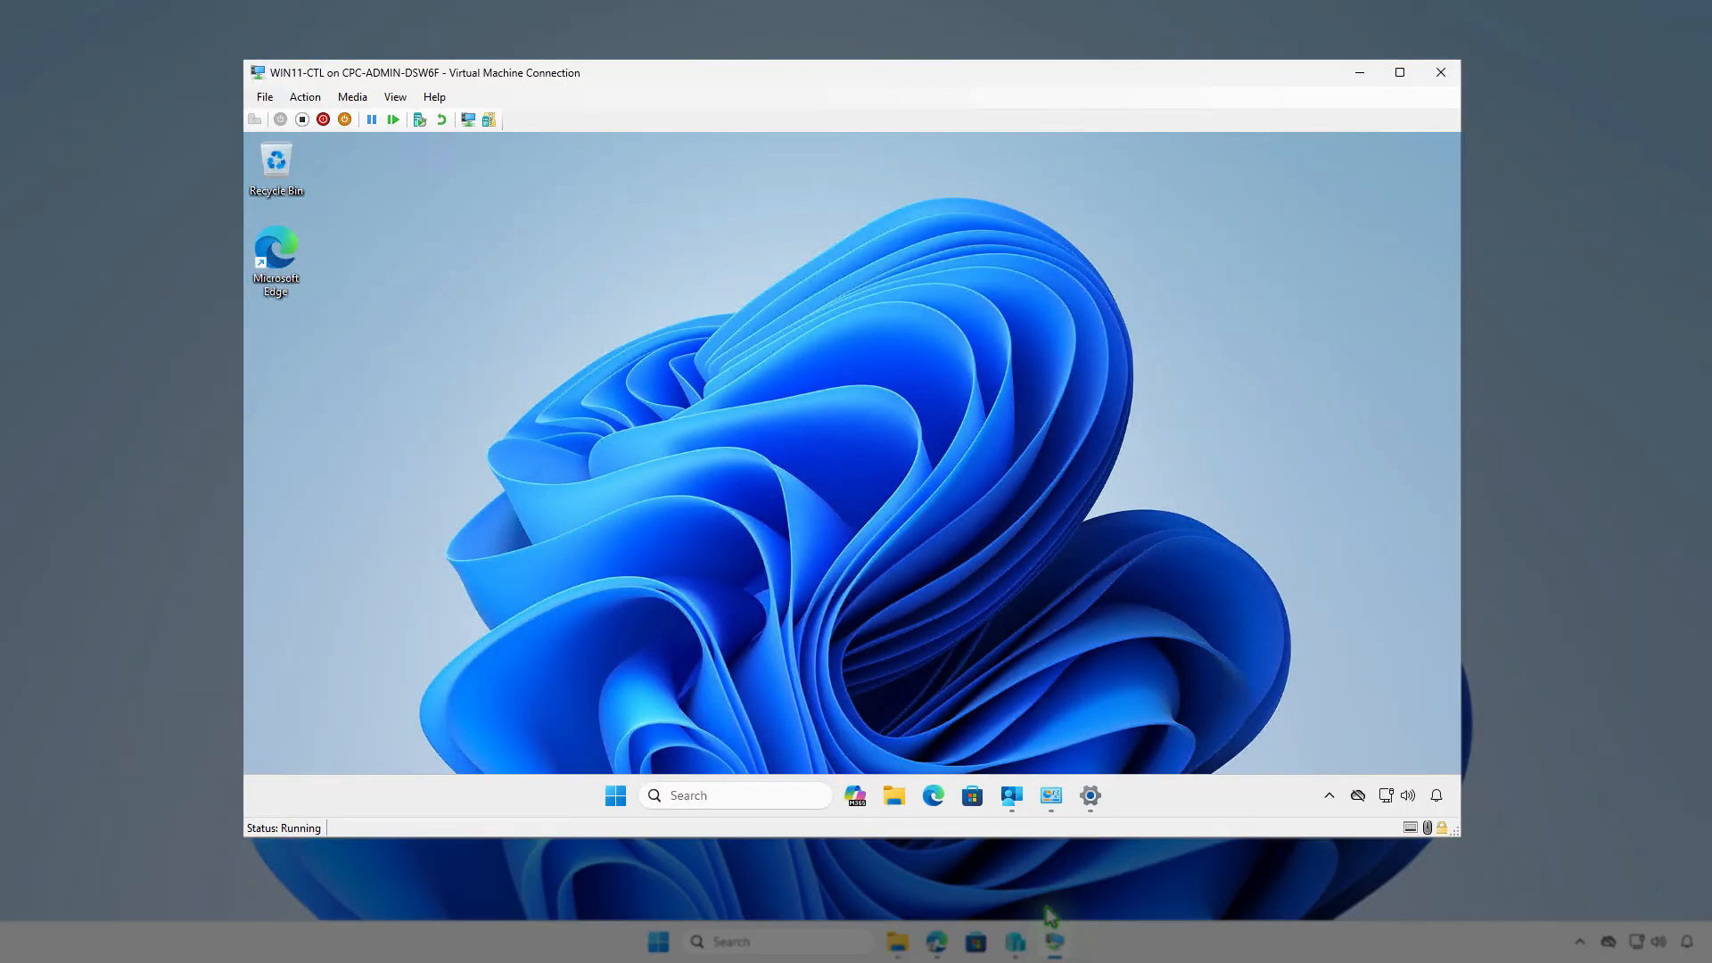
pyautogui.click(1015, 799)
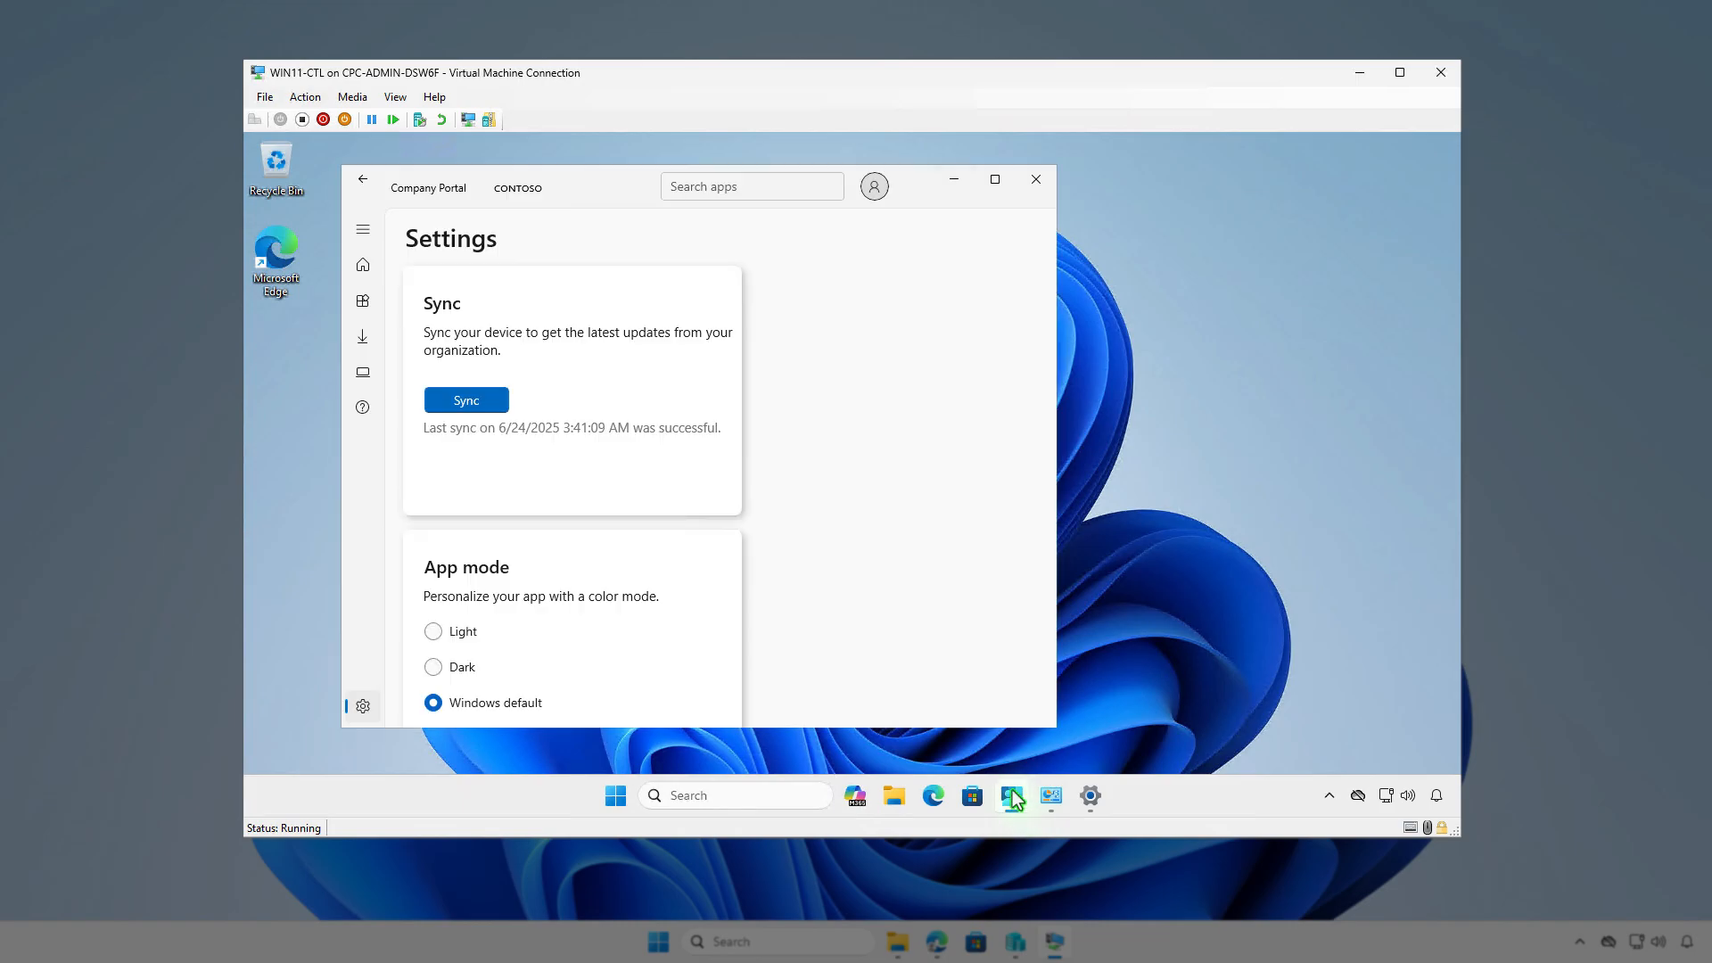
pyautogui.click(489, 401)
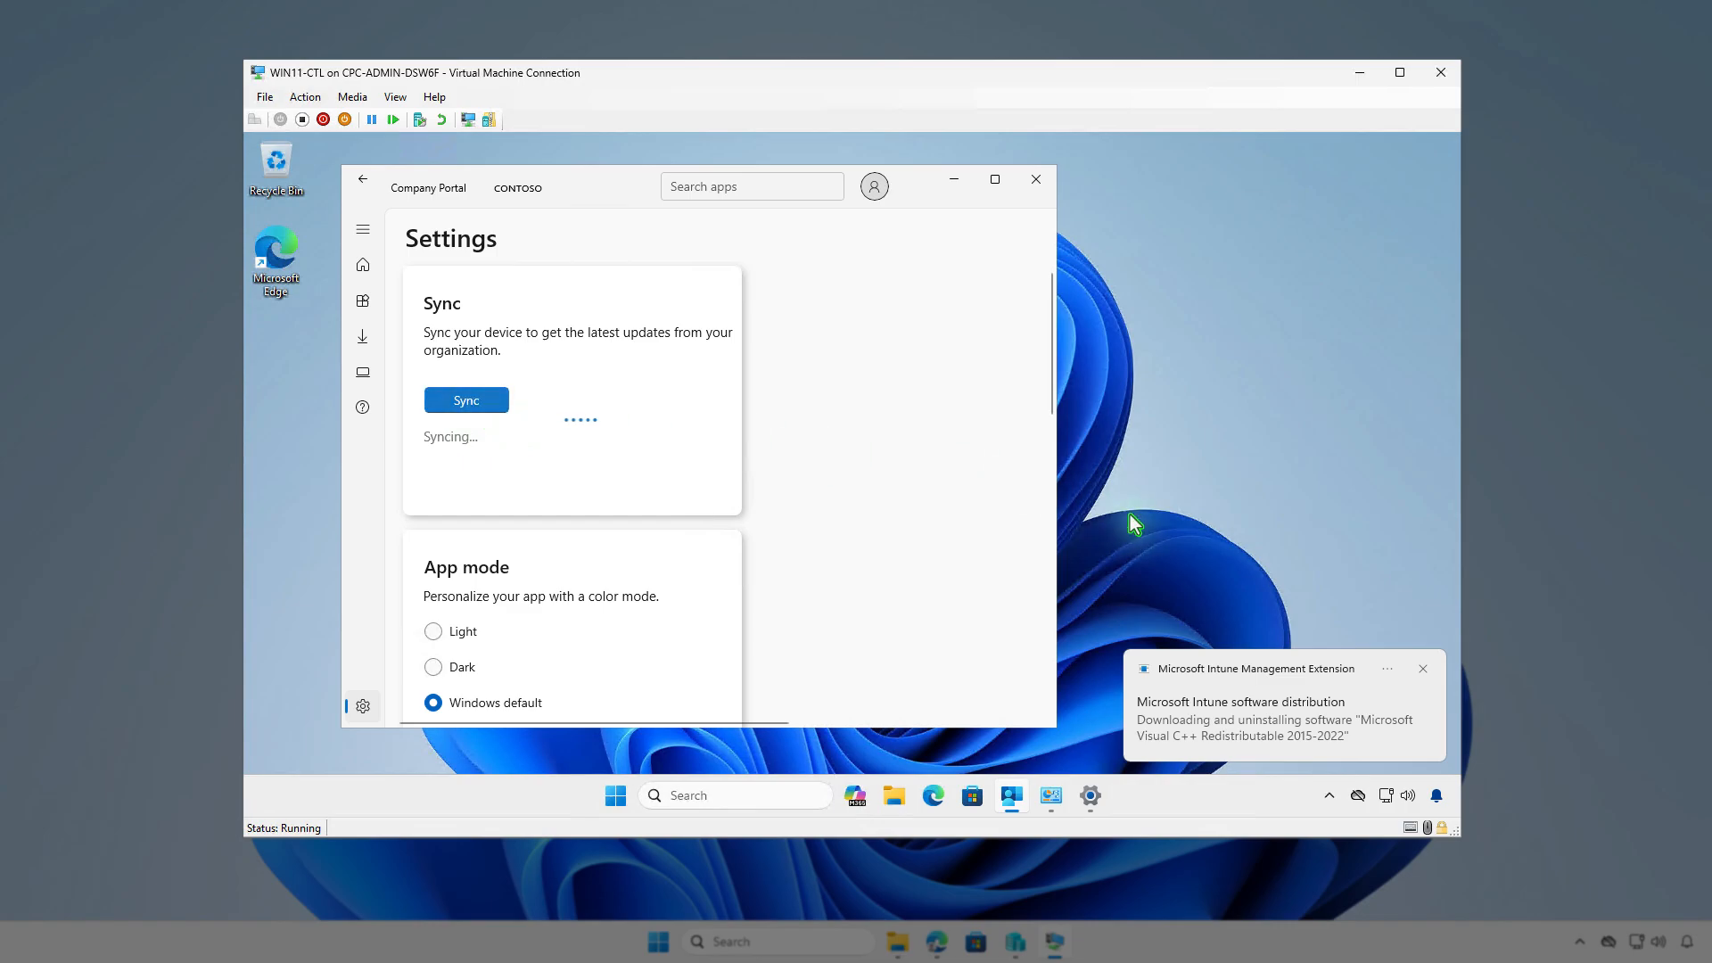
pyautogui.click(1436, 795)
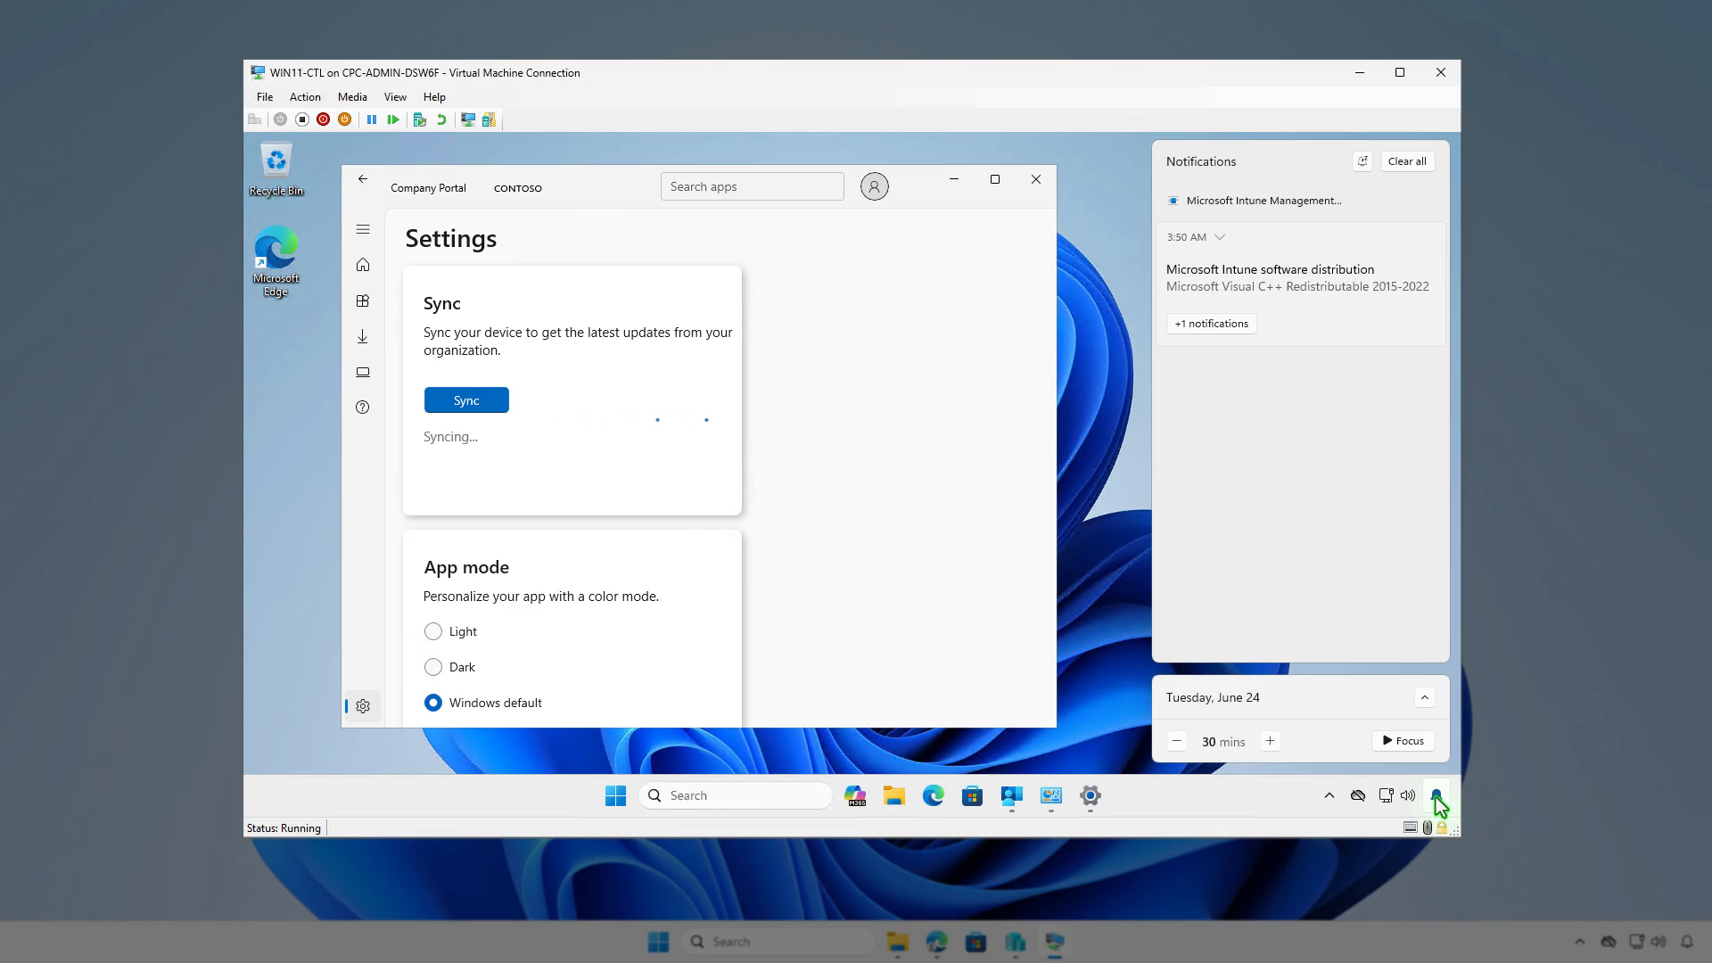
pyautogui.click(1241, 325)
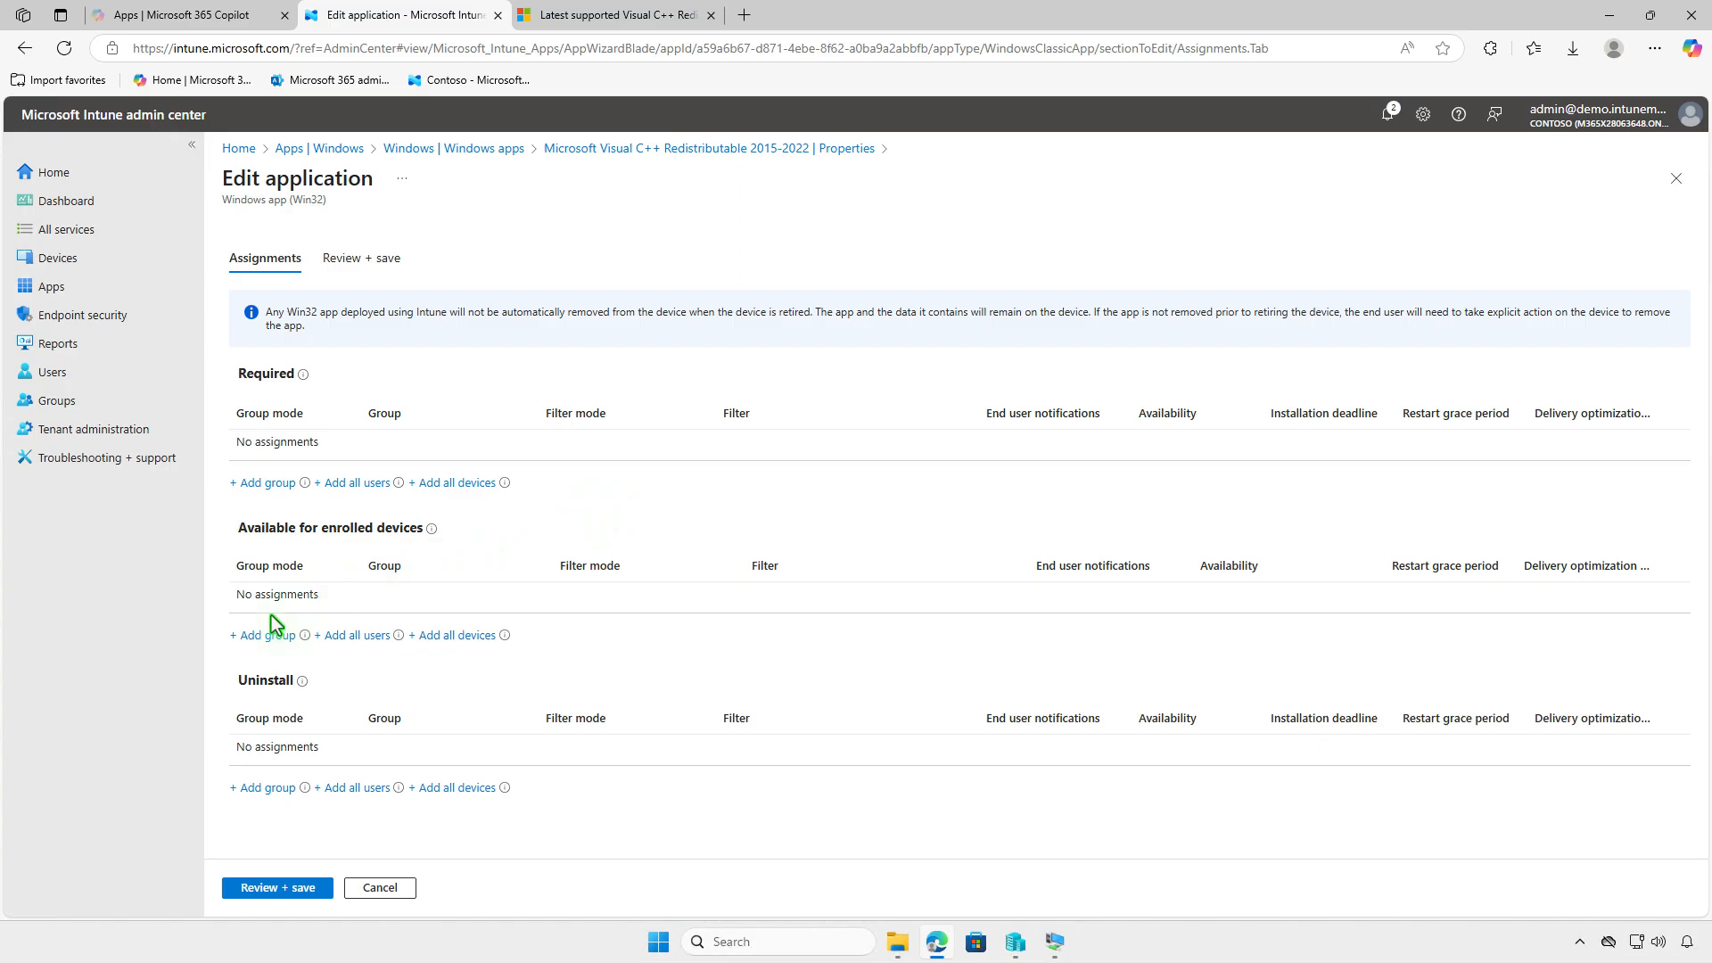
# Step: Assign the redistributable app to the Test_Users group as Available for enrolled devices, and save the application
pyautogui.click(258, 637)
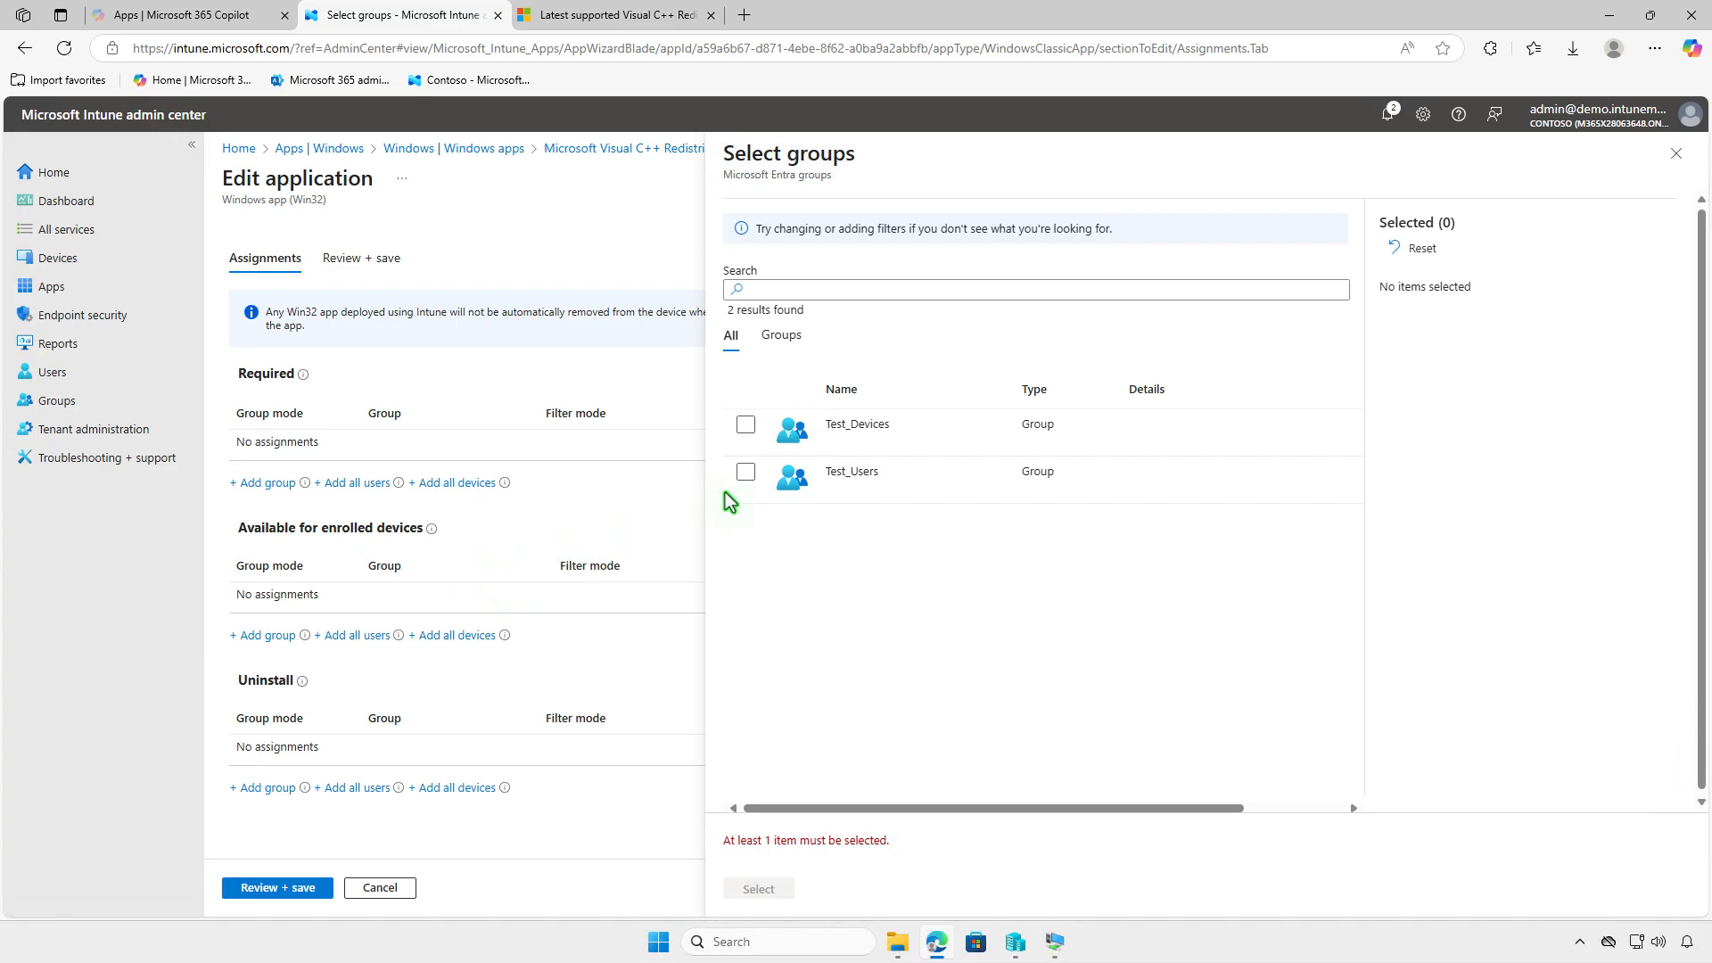
pyautogui.click(746, 472)
pyautogui.click(759, 889)
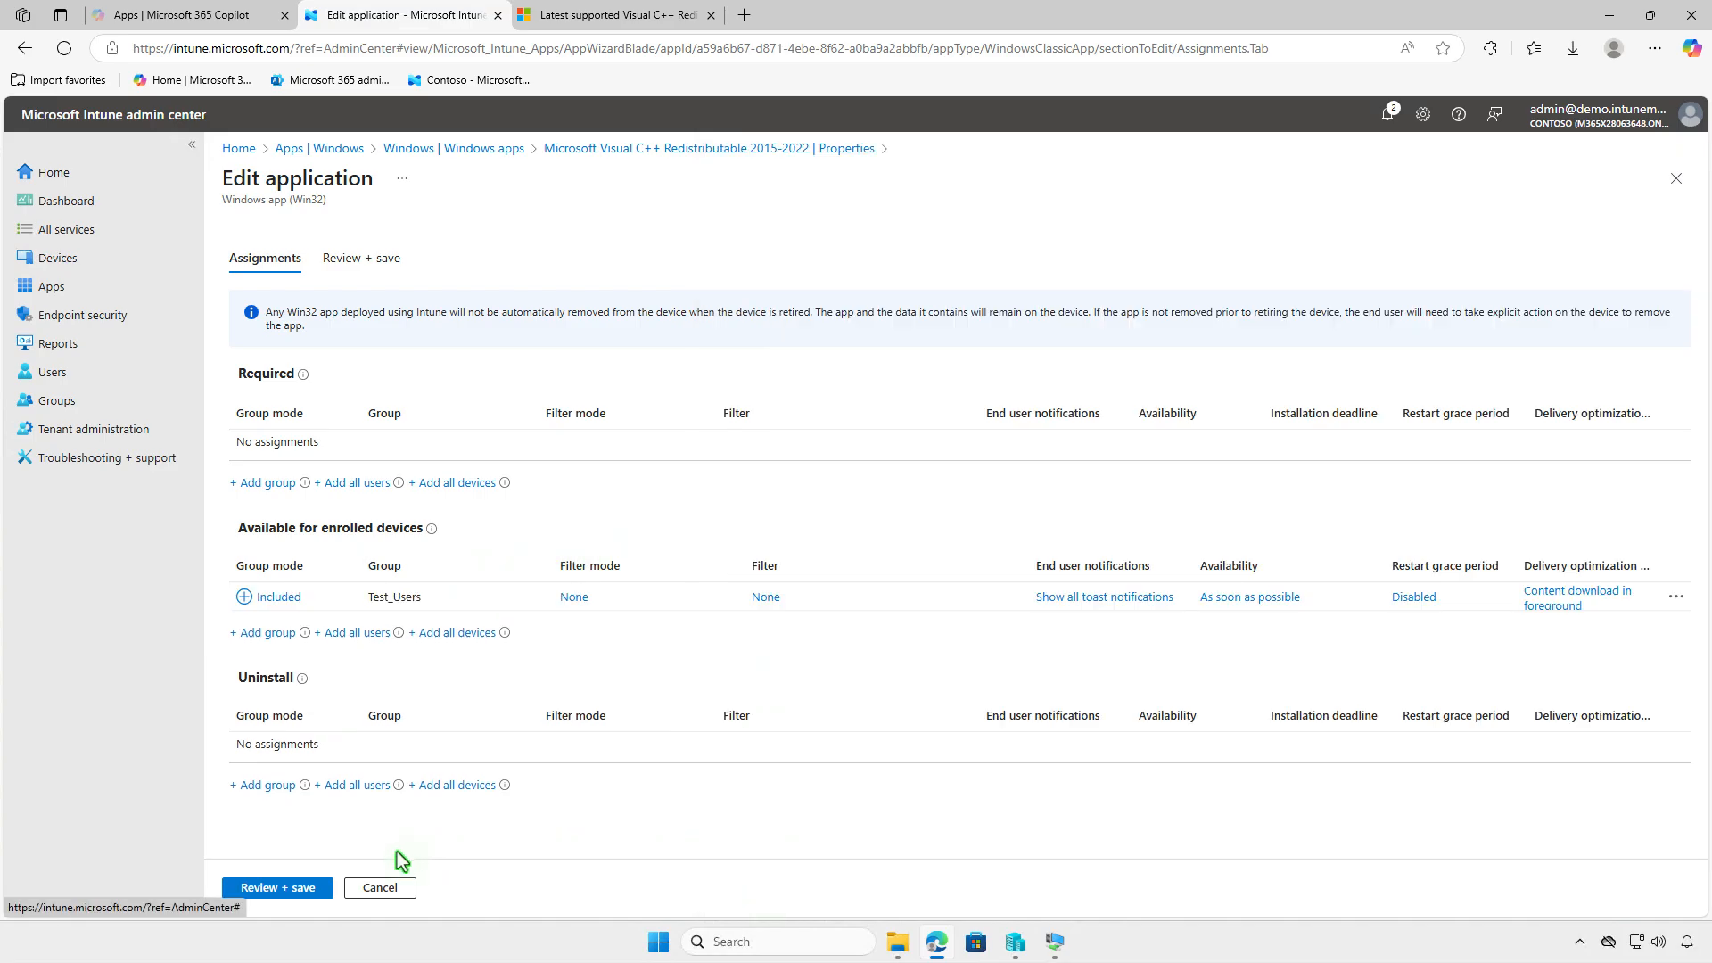
pyautogui.click(278, 886)
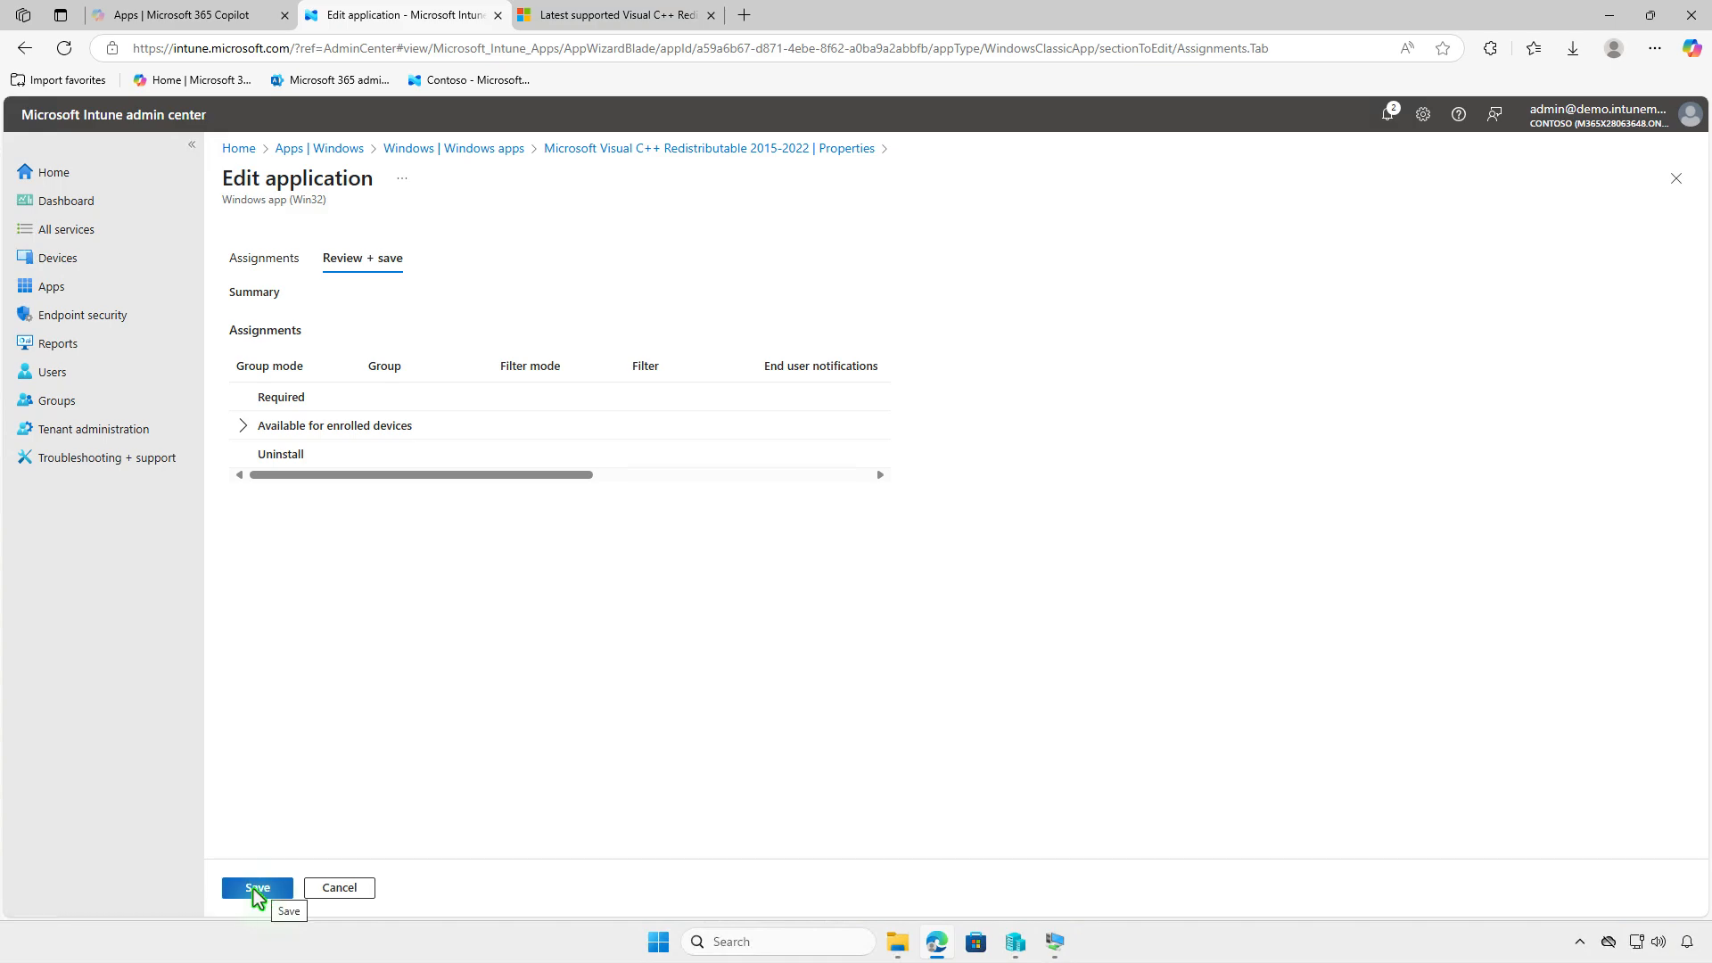
pyautogui.click(250, 889)
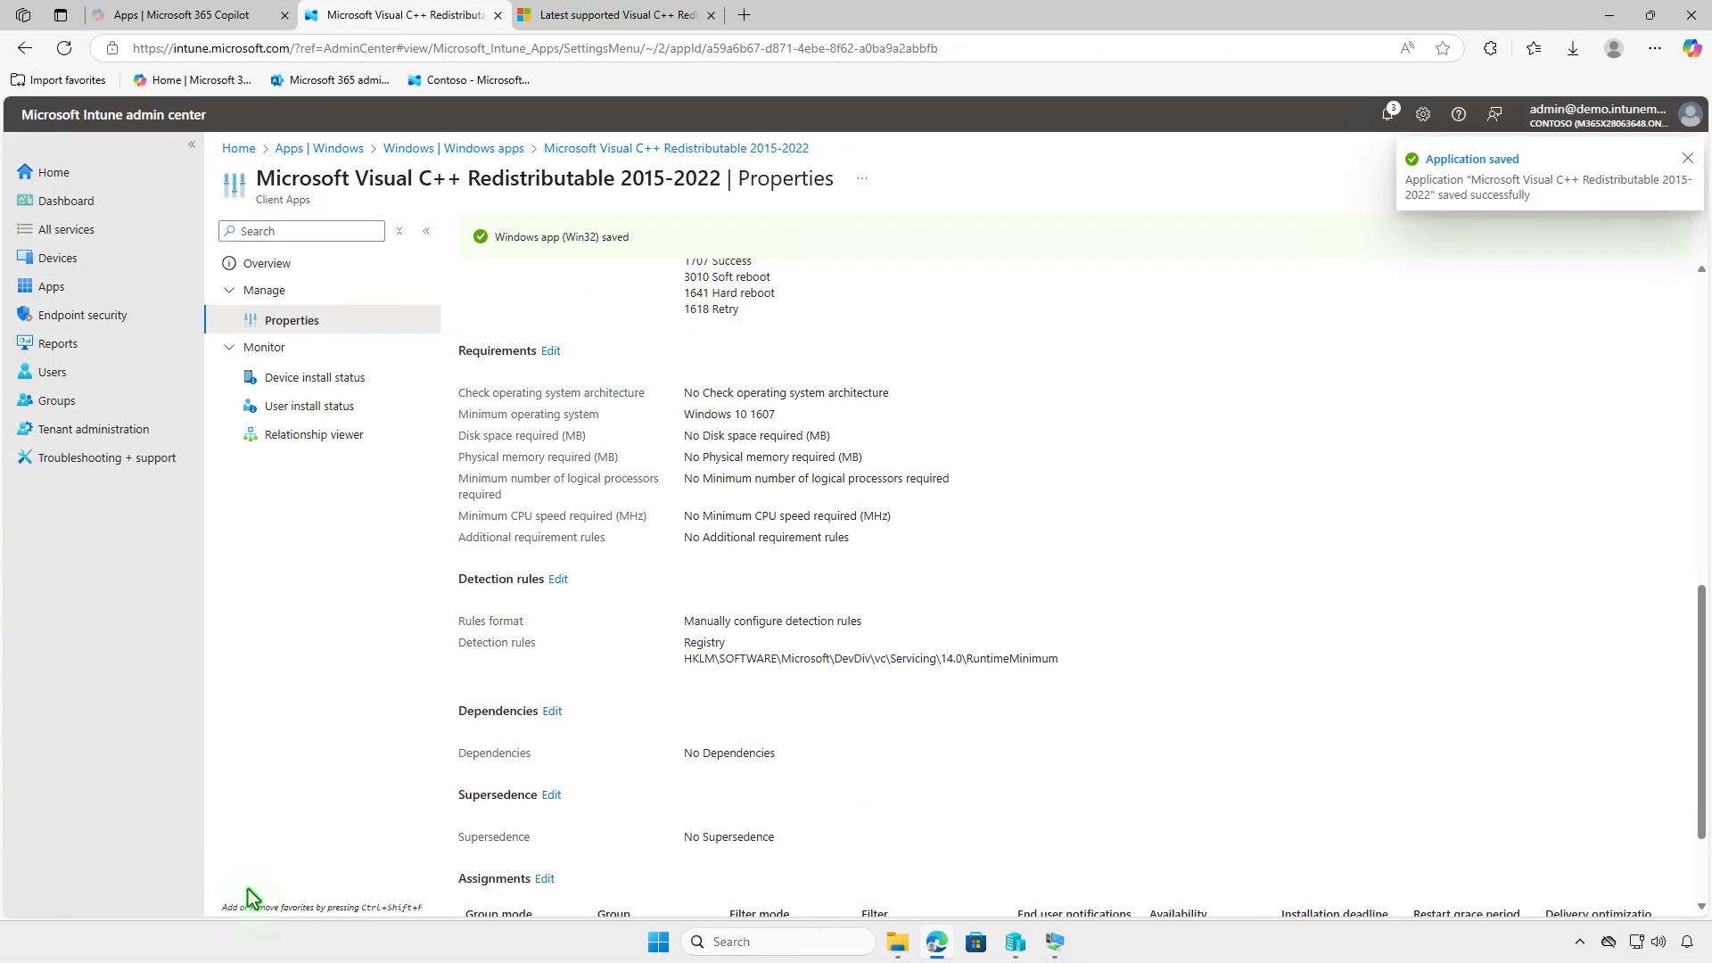
# Step: Switch to the WIN11-CTL virtual machine, install Microsoft Visual C++ Redistributable 2015-2022 from Company Portal and open the notifications
pyautogui.click(1610, 18)
pyautogui.click(1055, 941)
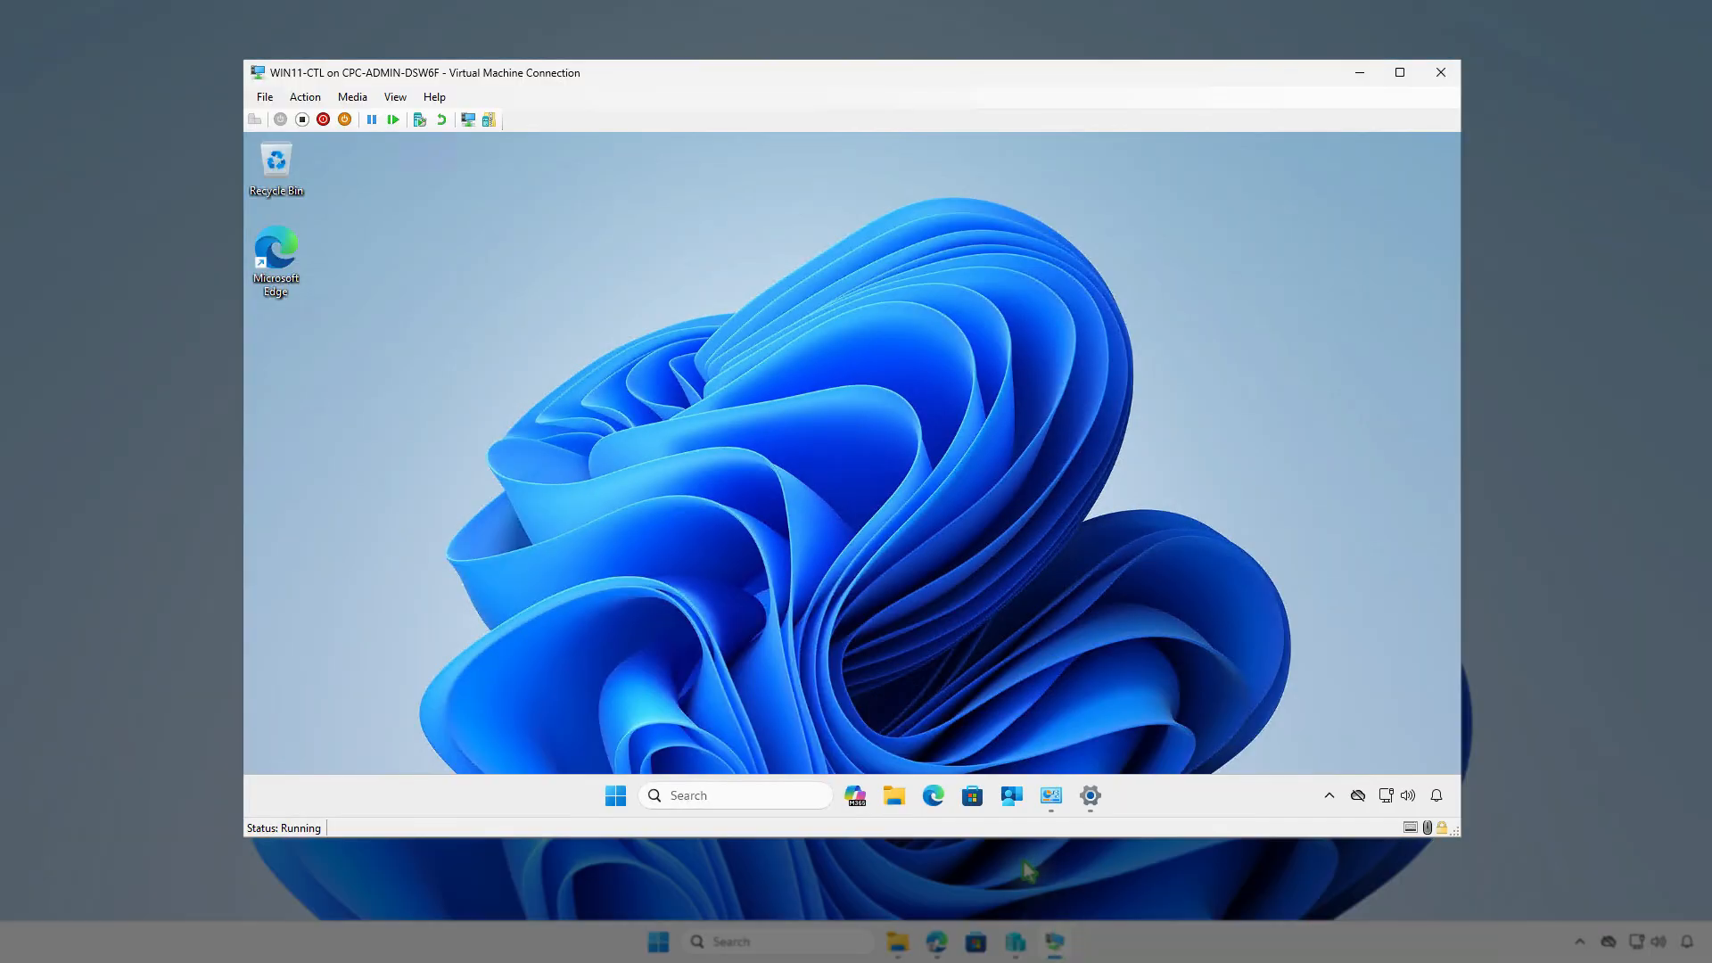
pyautogui.click(1011, 796)
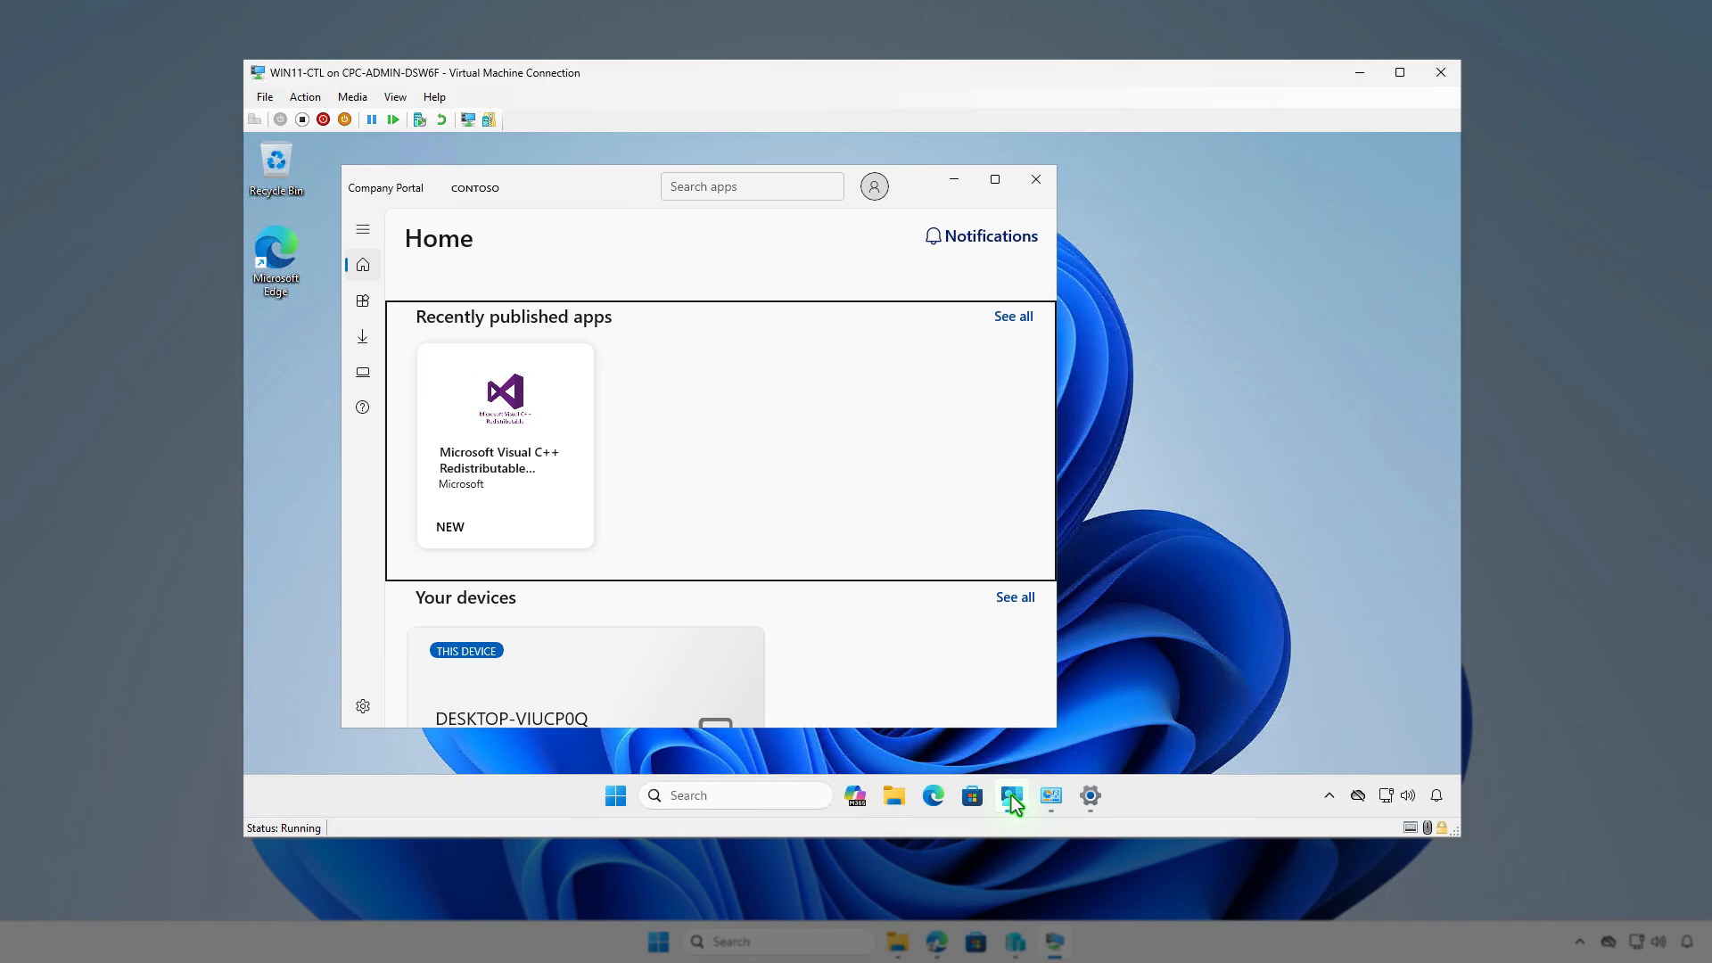
pyautogui.click(548, 483)
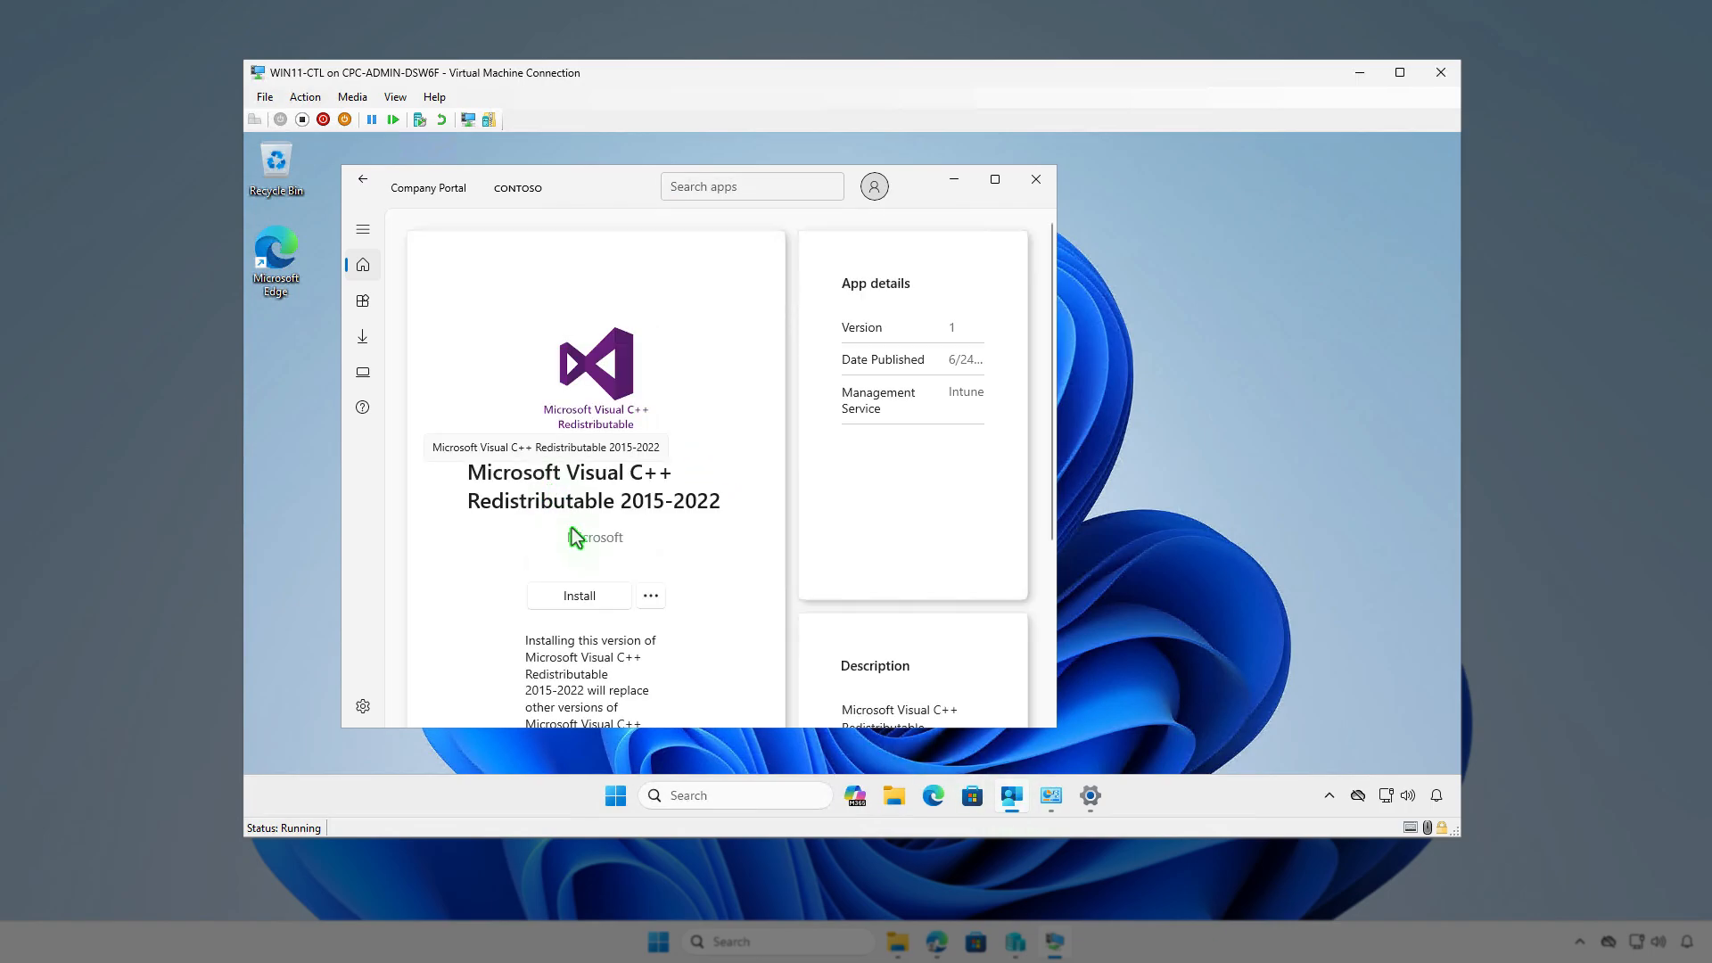
pyautogui.click(598, 595)
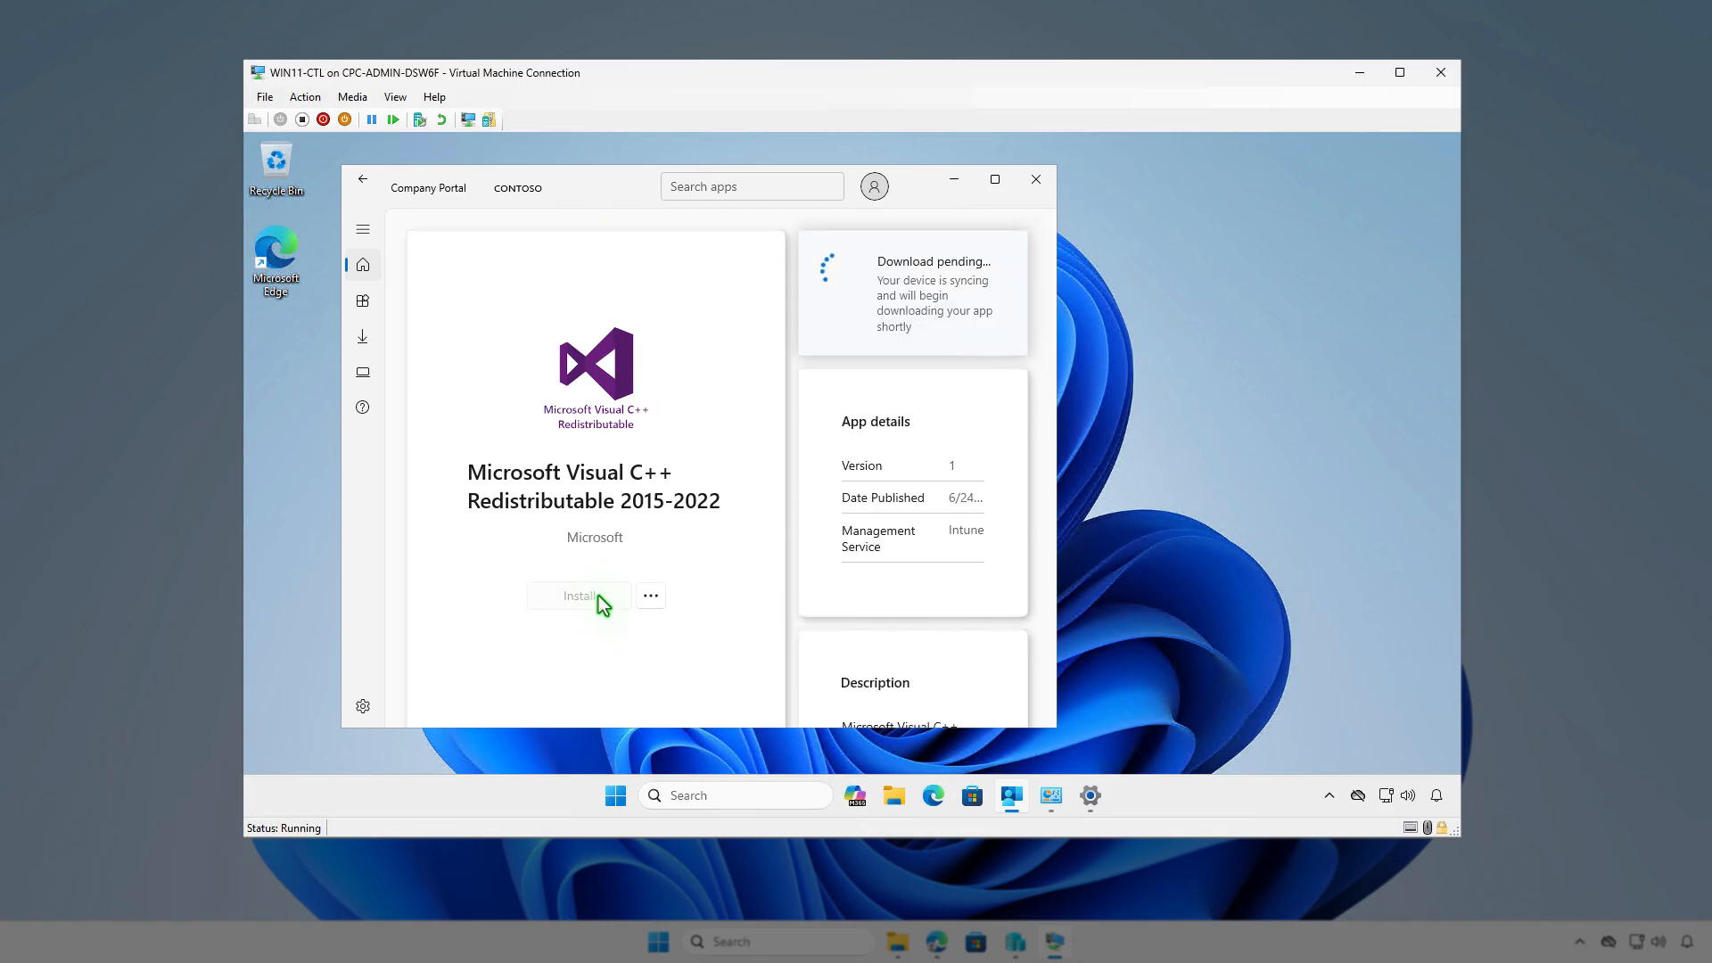
pyautogui.click(1436, 797)
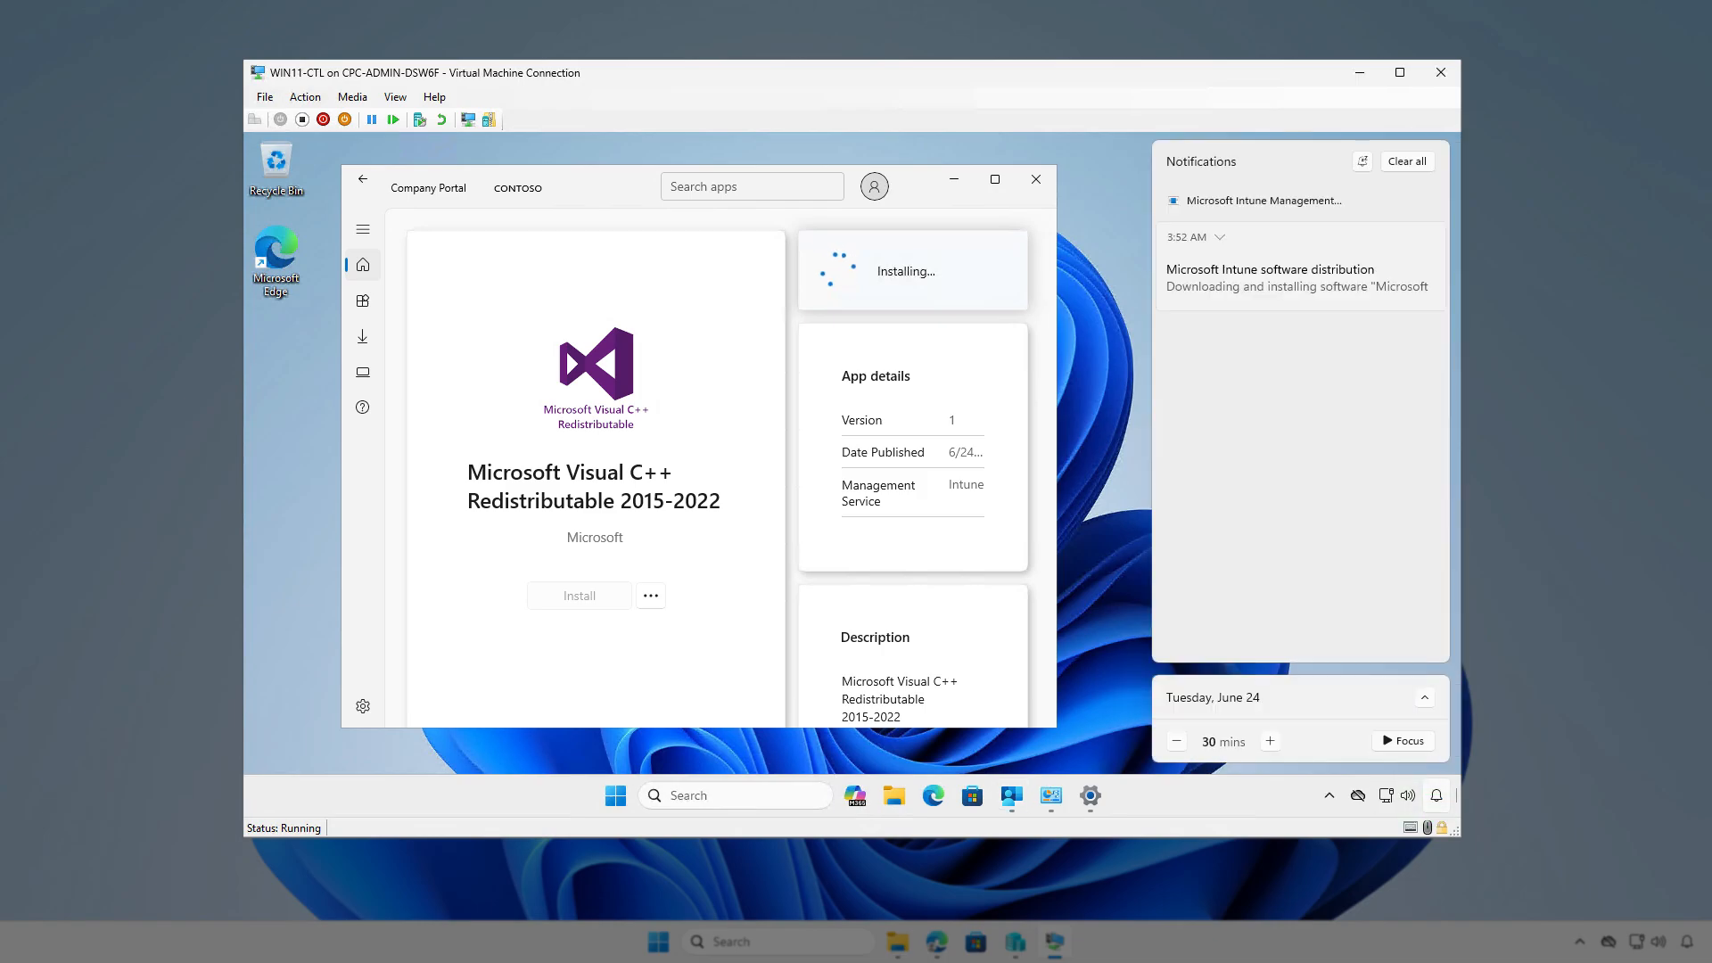